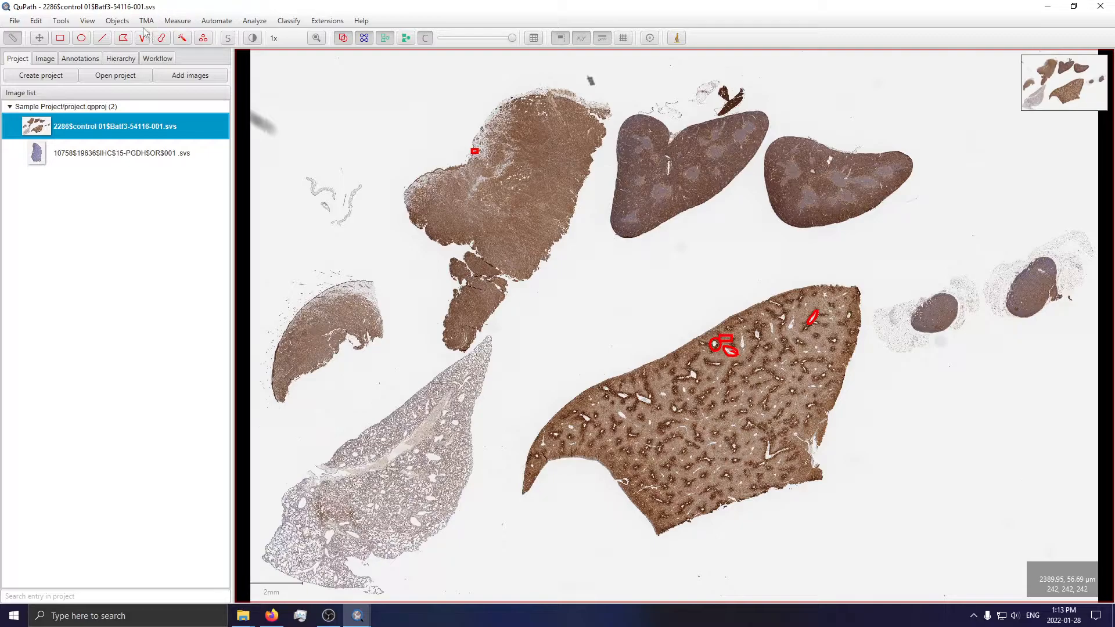
Select all existing annotations on the Batf3 control slide and delete them
click(126, 23)
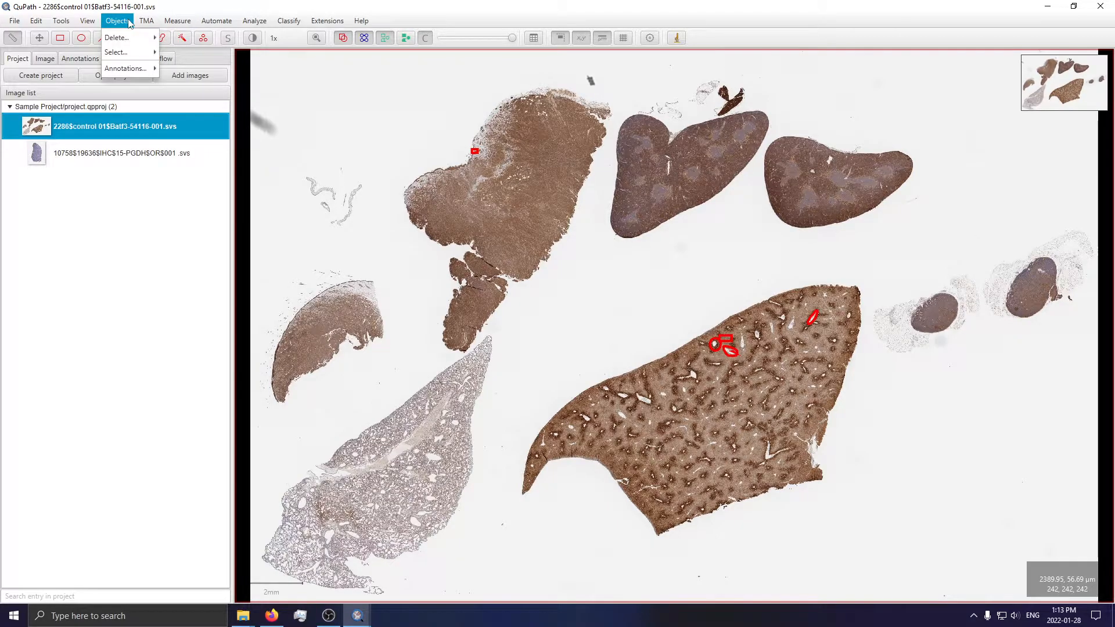
mouse_move(134, 69)
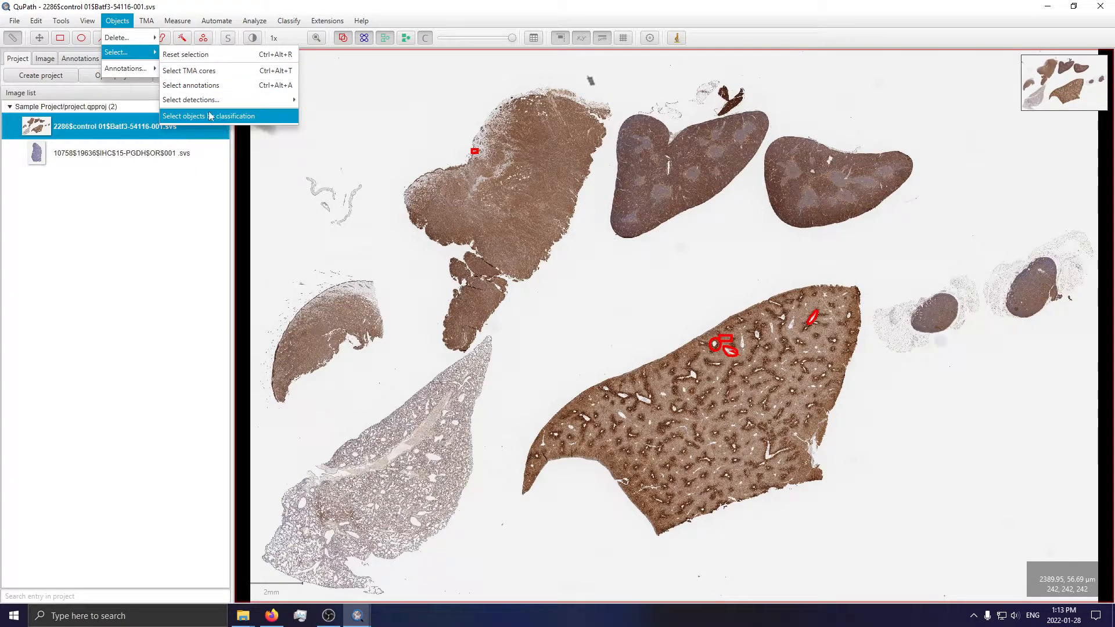
click(222, 92)
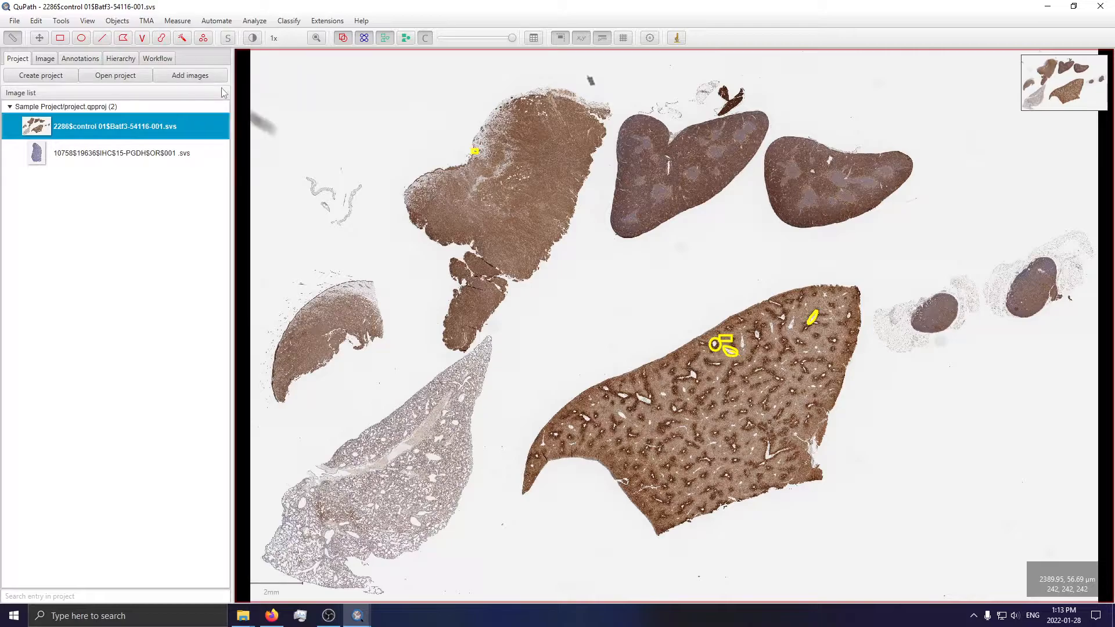
click(117, 20)
mouse_move(122, 53)
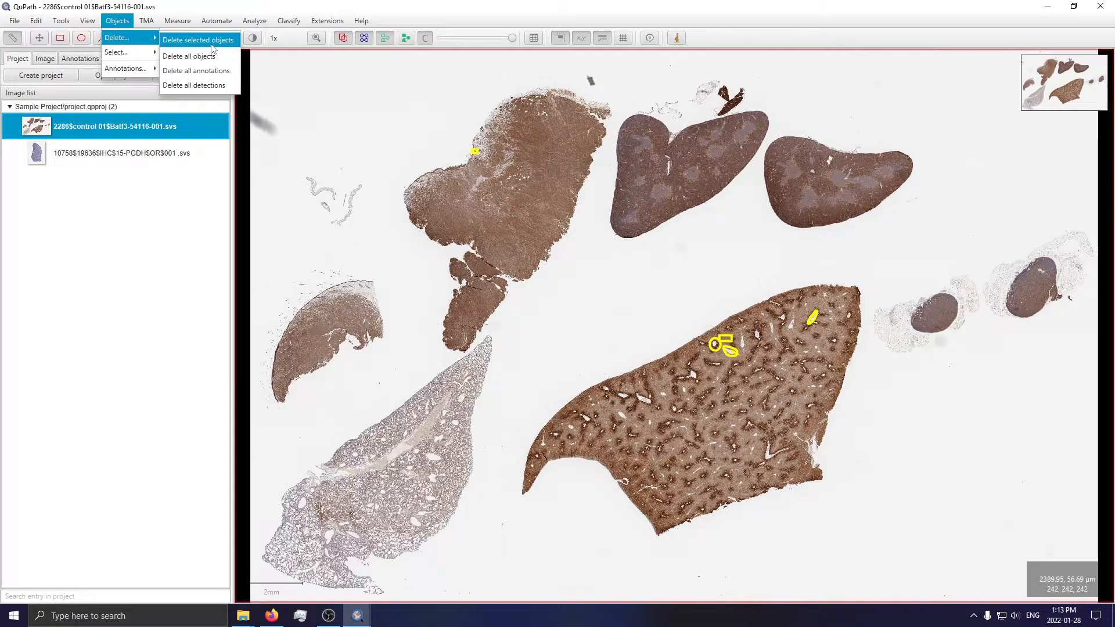
click(198, 39)
click(586, 326)
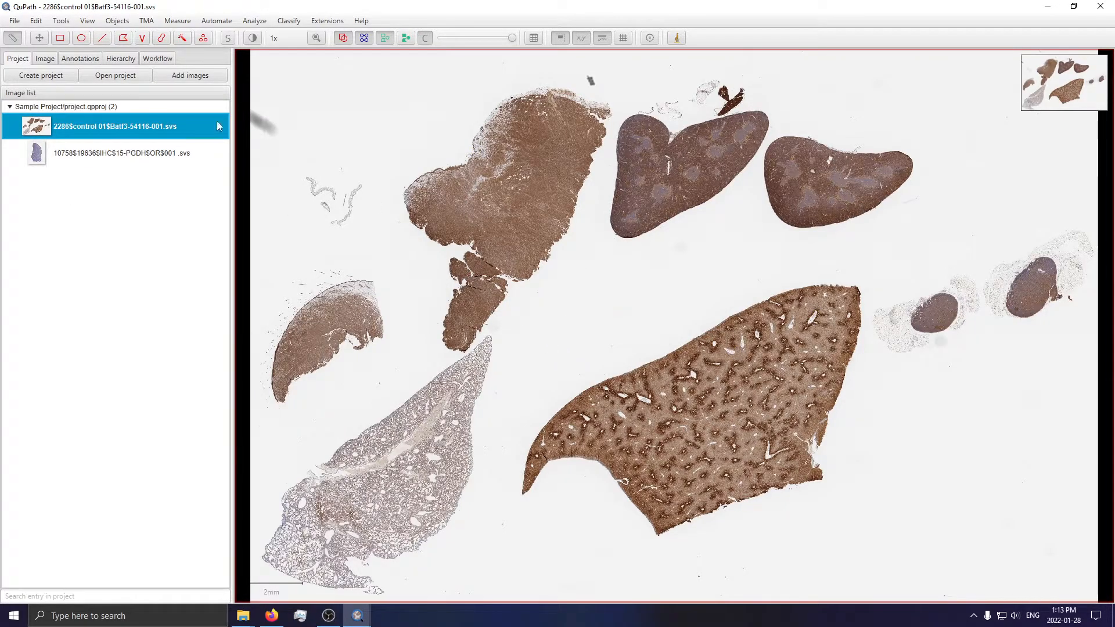
Show the image properties and draw a rectangle annotation over background, pale fringe and dark brown tissue beside the small dark round follicle
click(45, 59)
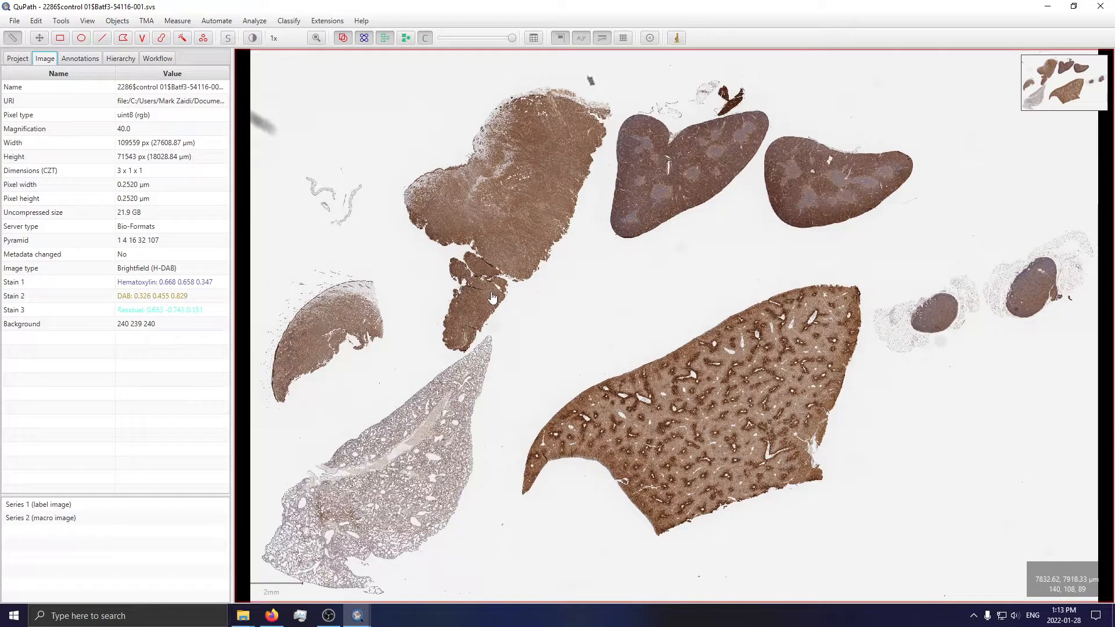
scroll(775, 176, up, 2)
drag(604, 146, 894, 368)
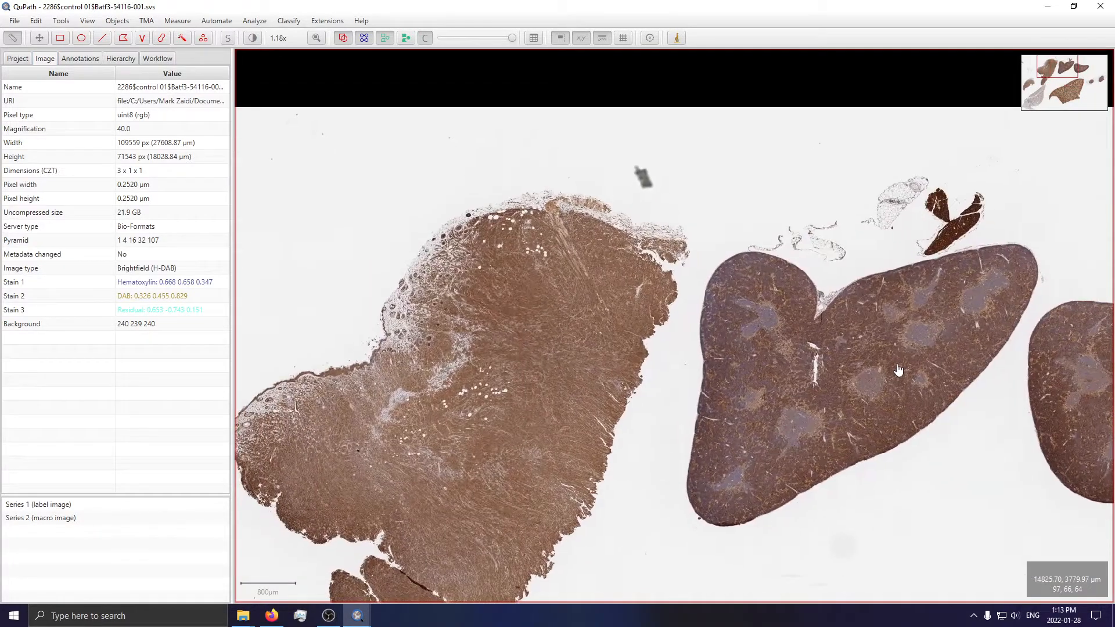
scroll(575, 265, up, 1)
scroll(523, 232, up, 6)
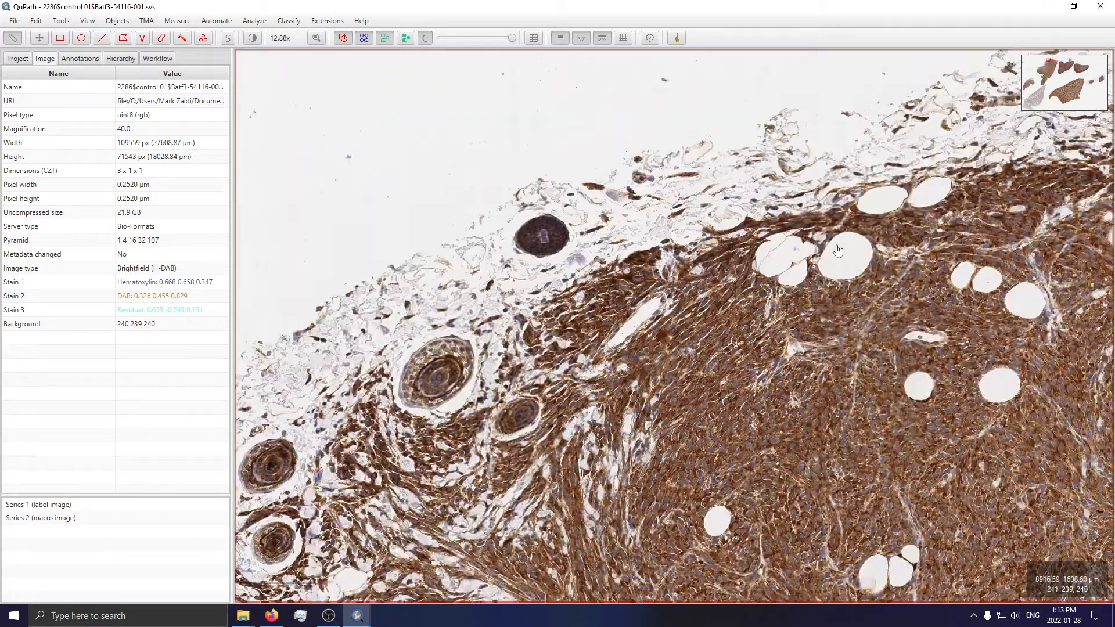
drag(838, 251, 717, 314)
scroll(716, 313, up, 2)
scroll(623, 272, down, 2)
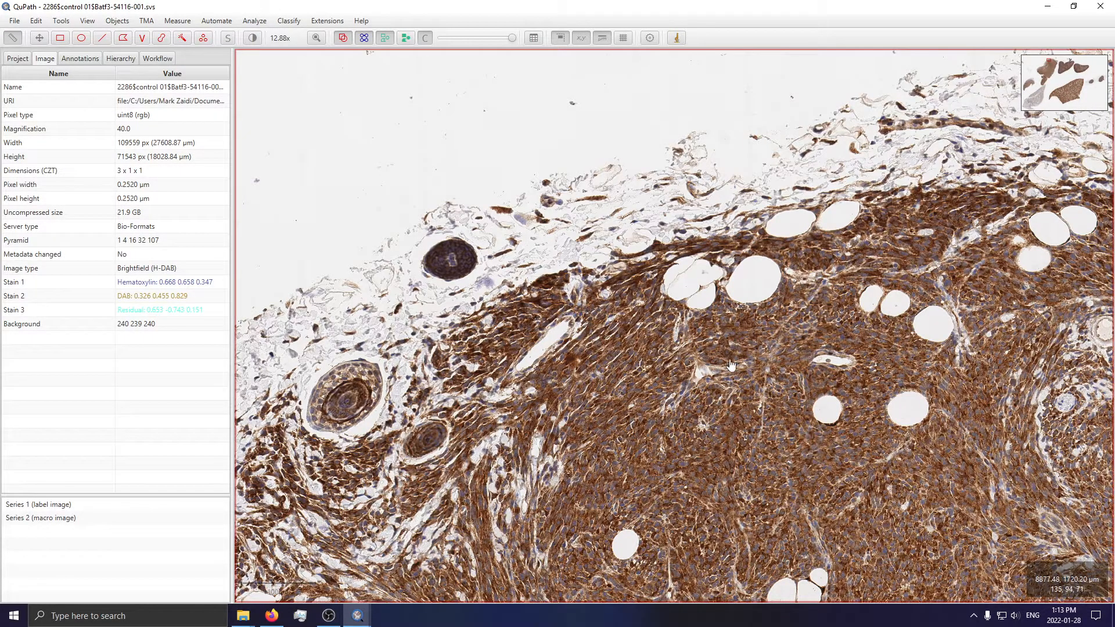
scroll(615, 365, up, 1)
drag(497, 82, 574, 121)
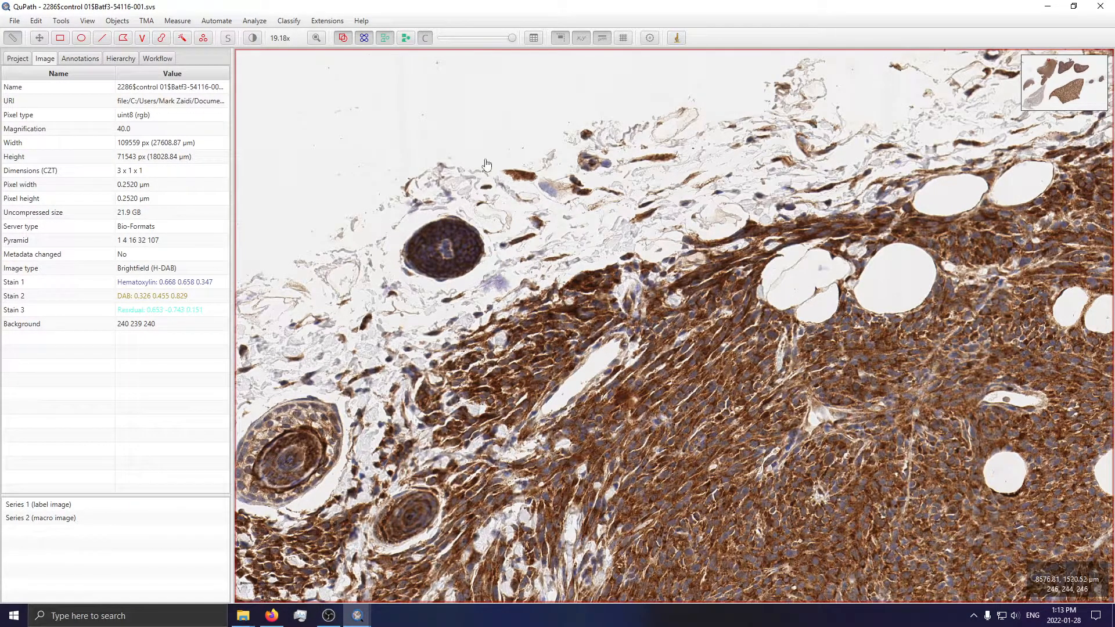
click(60, 38)
mouse_move(484, 126)
mouse_down()
mouse_move(767, 303)
mouse_move(788, 339)
mouse_up()
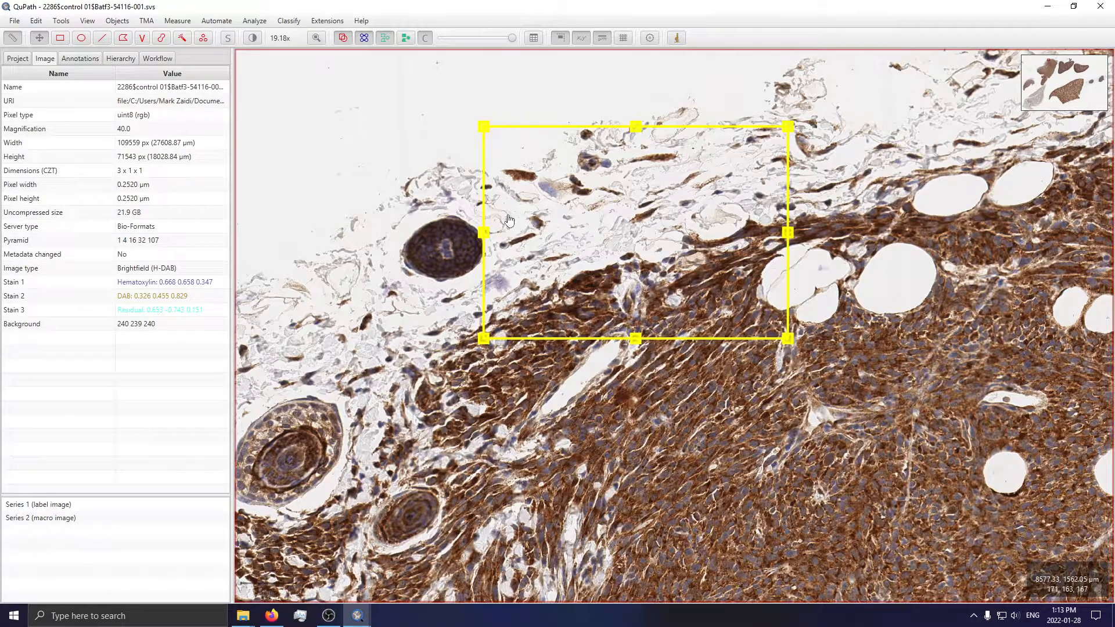
Estimate the stain vectors from the rectangle using modal background values 241, 240, 240 and automatic detection, keeping the name "H-DAB estimated"
click(254, 21)
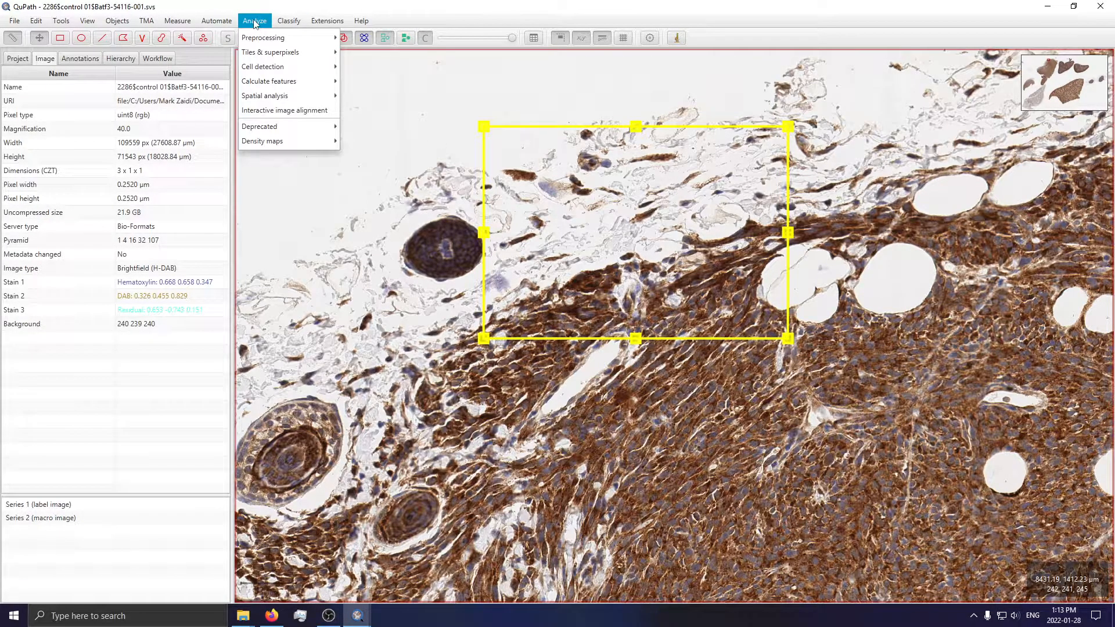
mouse_move(283, 42)
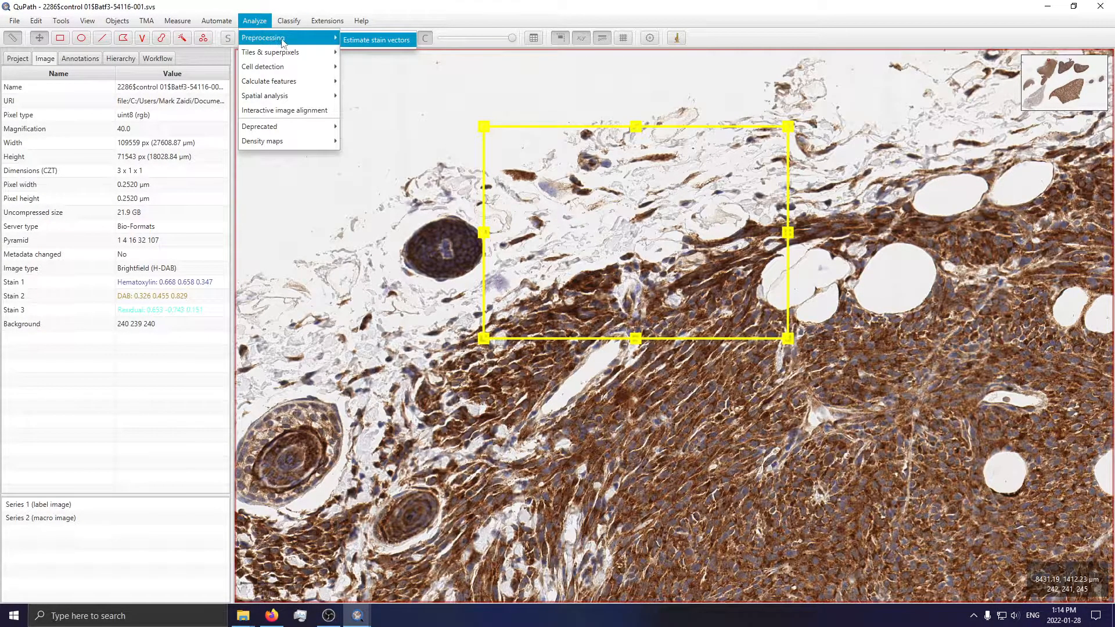
click(364, 42)
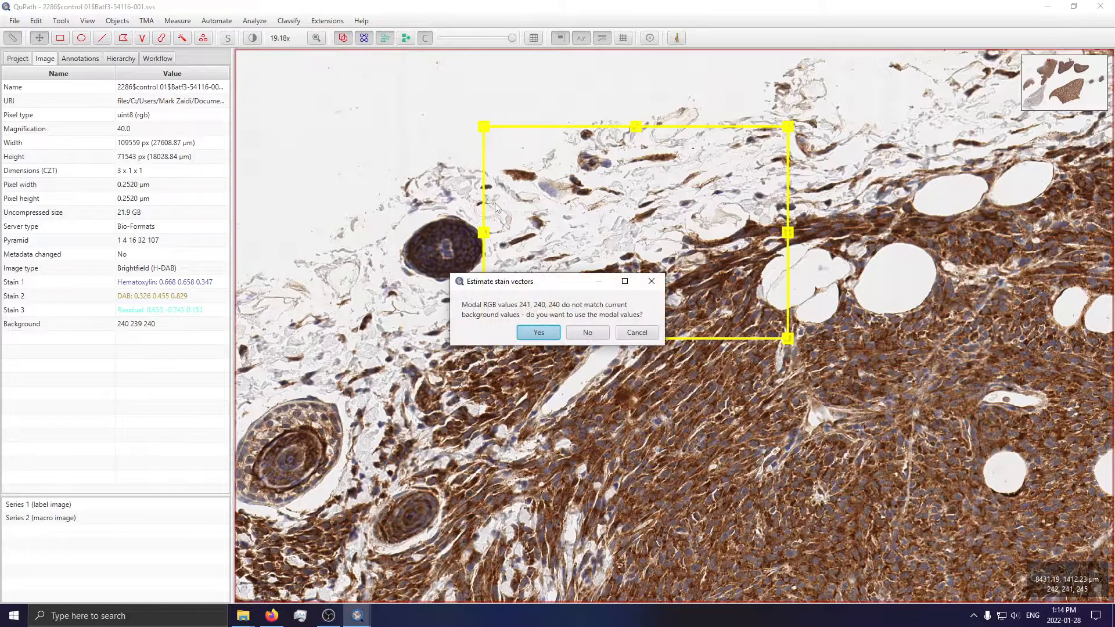
click(543, 337)
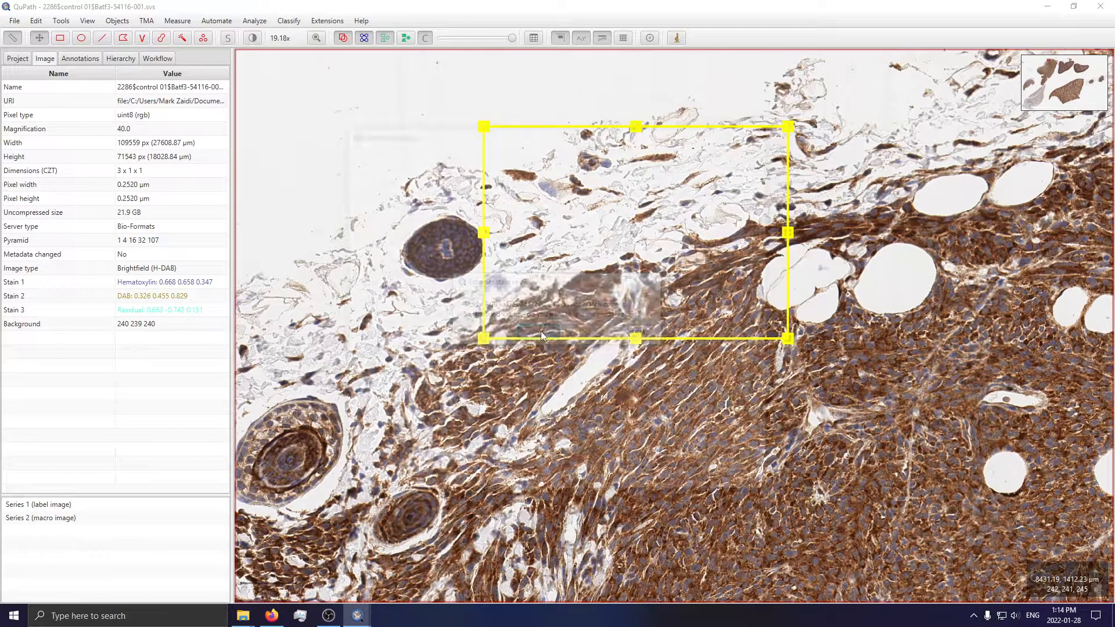
click(404, 453)
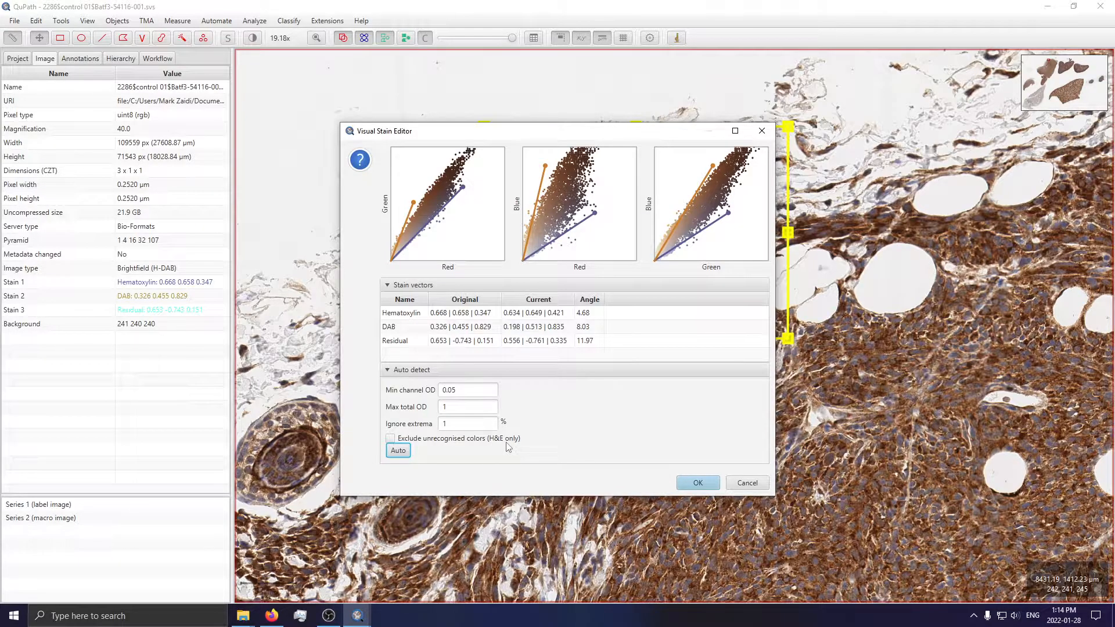
click(696, 483)
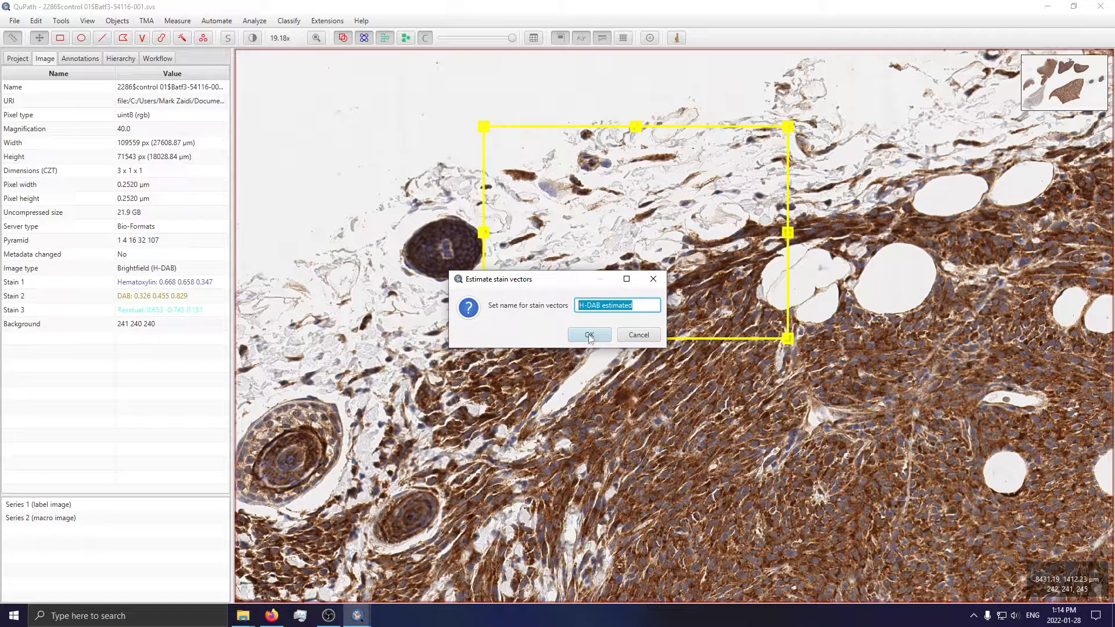
click(589, 336)
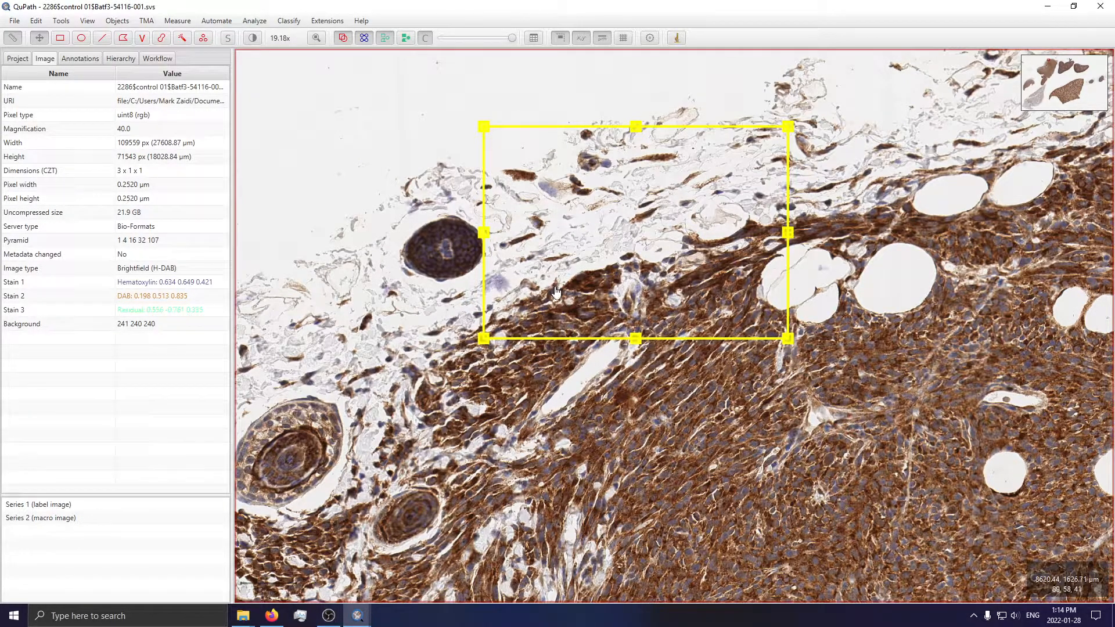
View the separated Hematoxylin and DAB channels in the brightness and contrast settings and return to the original colours
click(252, 38)
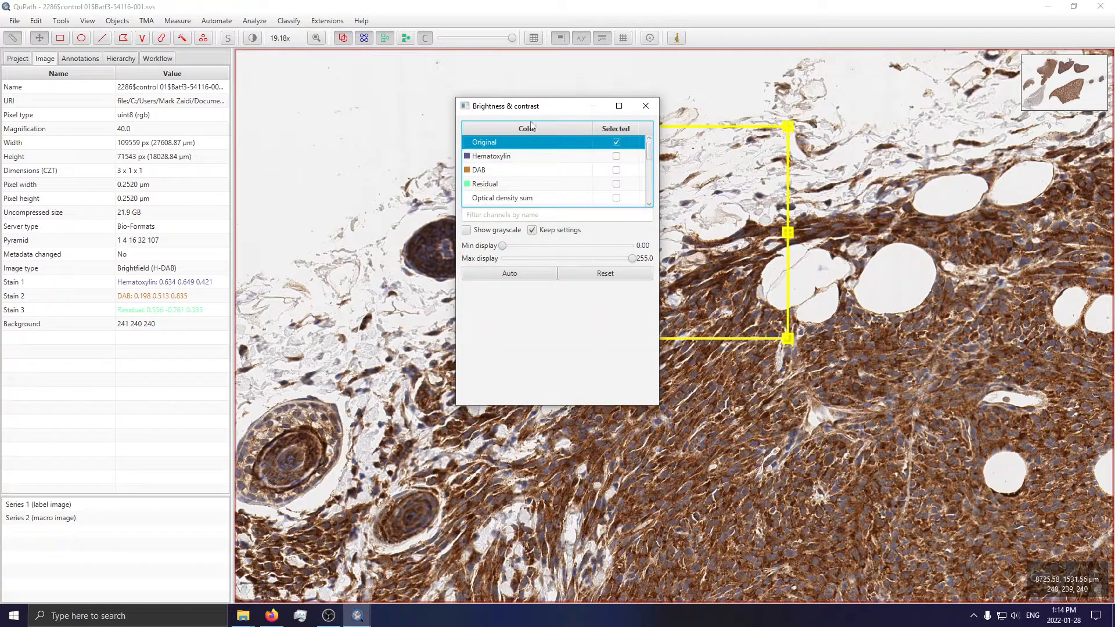
drag(546, 109, 247, 82)
click(316, 129)
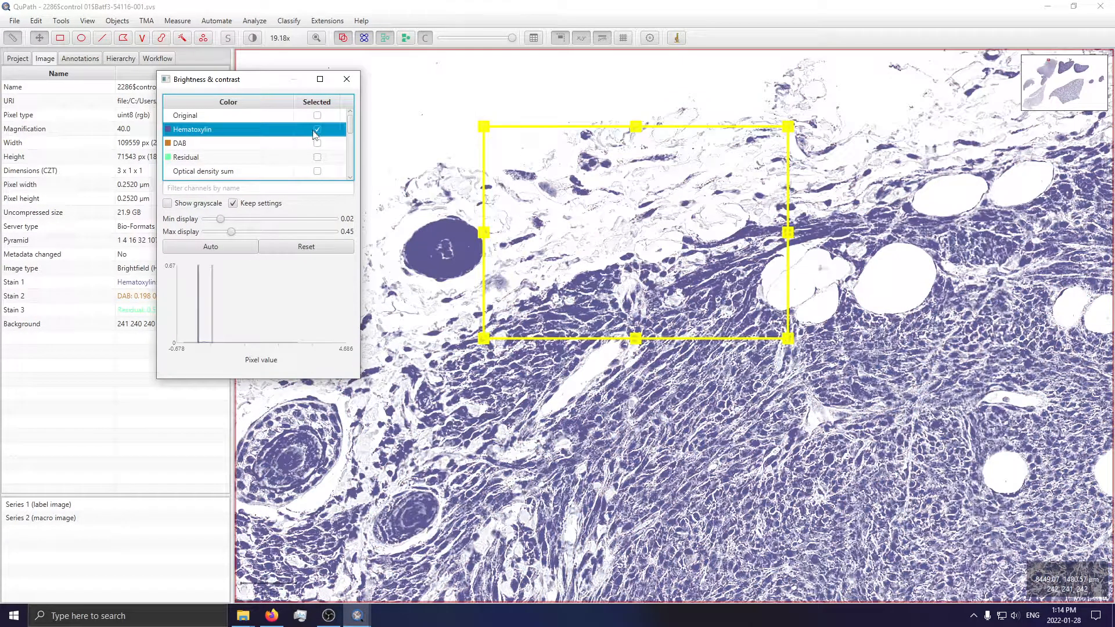
click(318, 143)
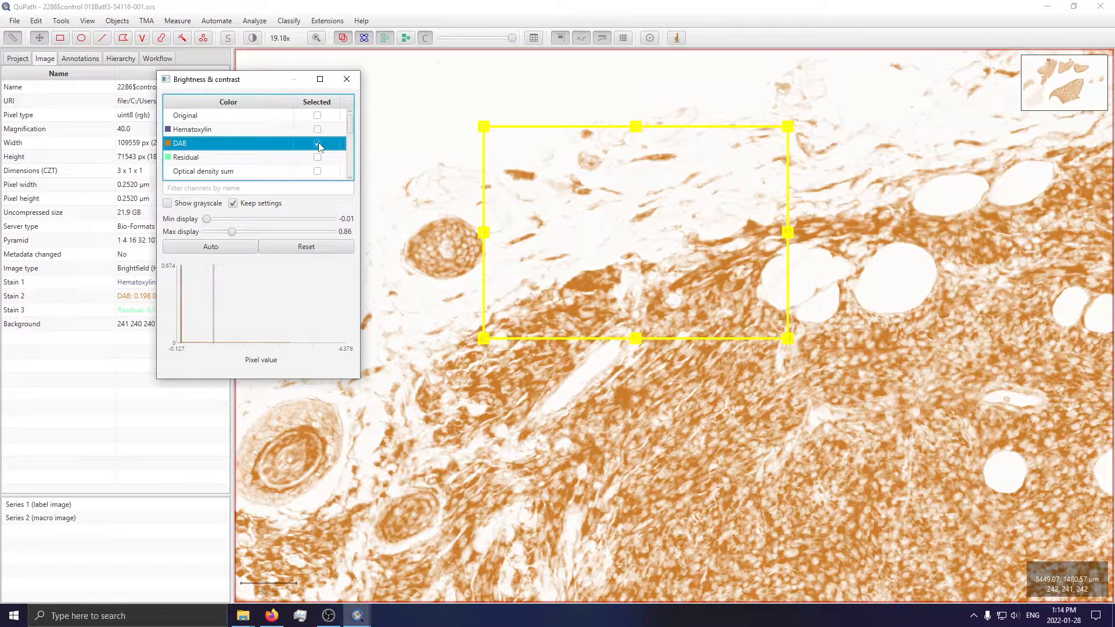
click(317, 129)
click(317, 115)
Display the Hematoxylin channel with auto contrast, lower its maximum display to 0.84, and switch back to the original image
click(317, 129)
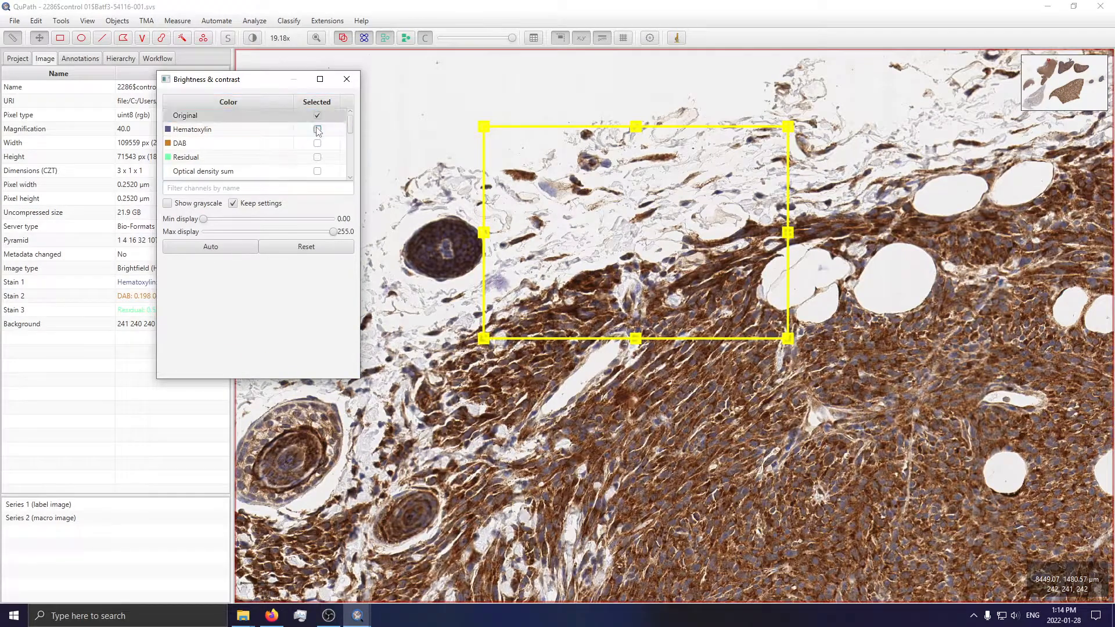
click(217, 248)
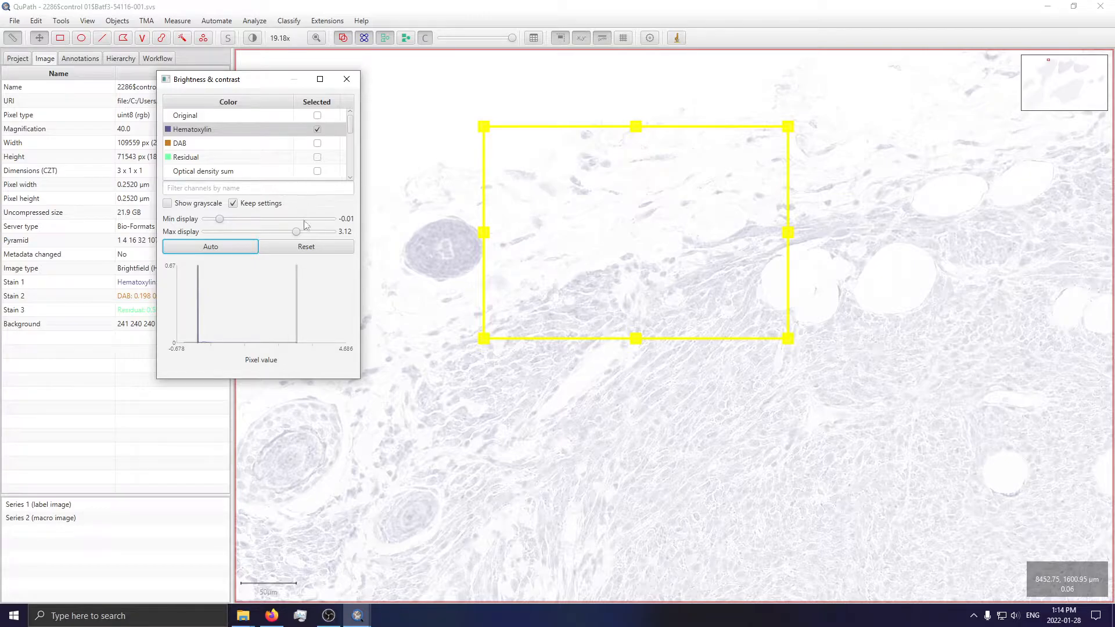
drag(306, 233, 240, 231)
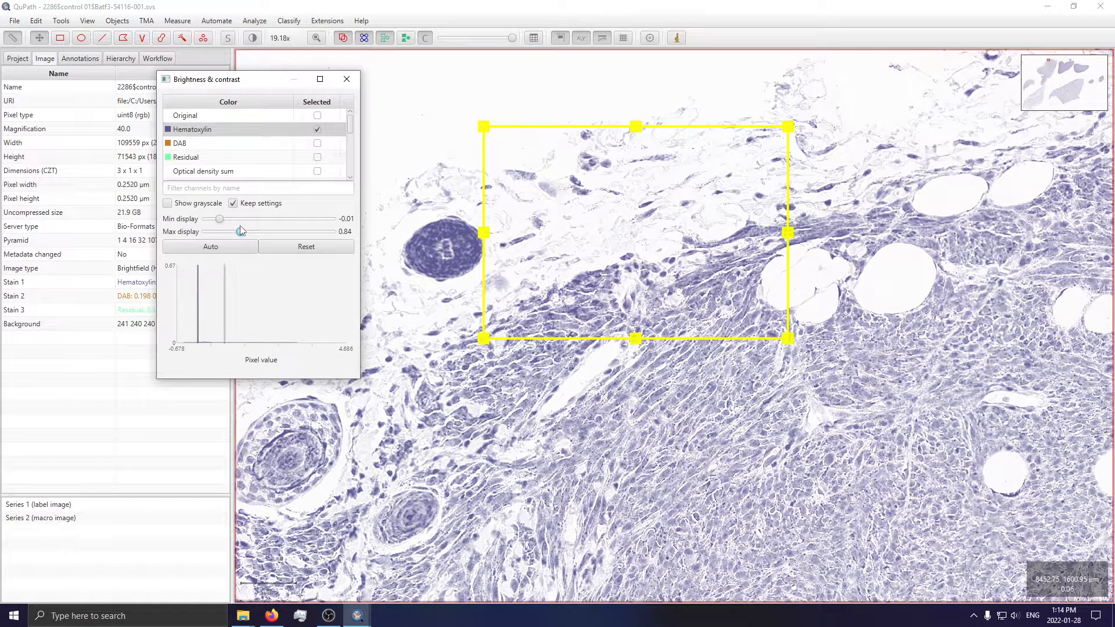
click(315, 130)
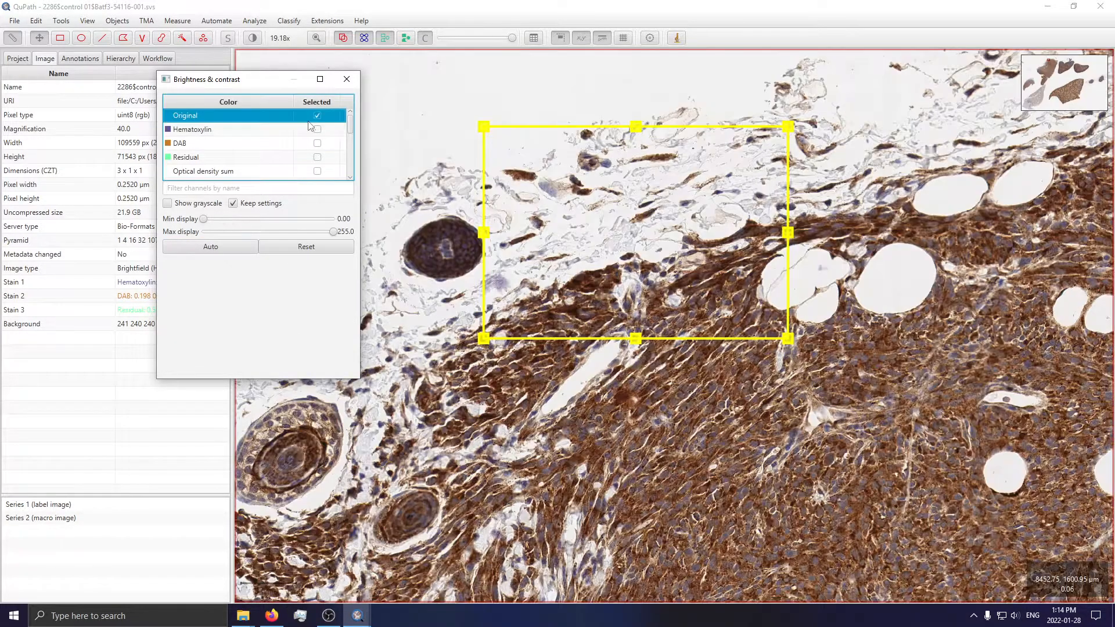
Remove the rectangle annotation from the tissue edge and inspect the stained cells around it
click(702, 190)
scroll(674, 233, down, 3)
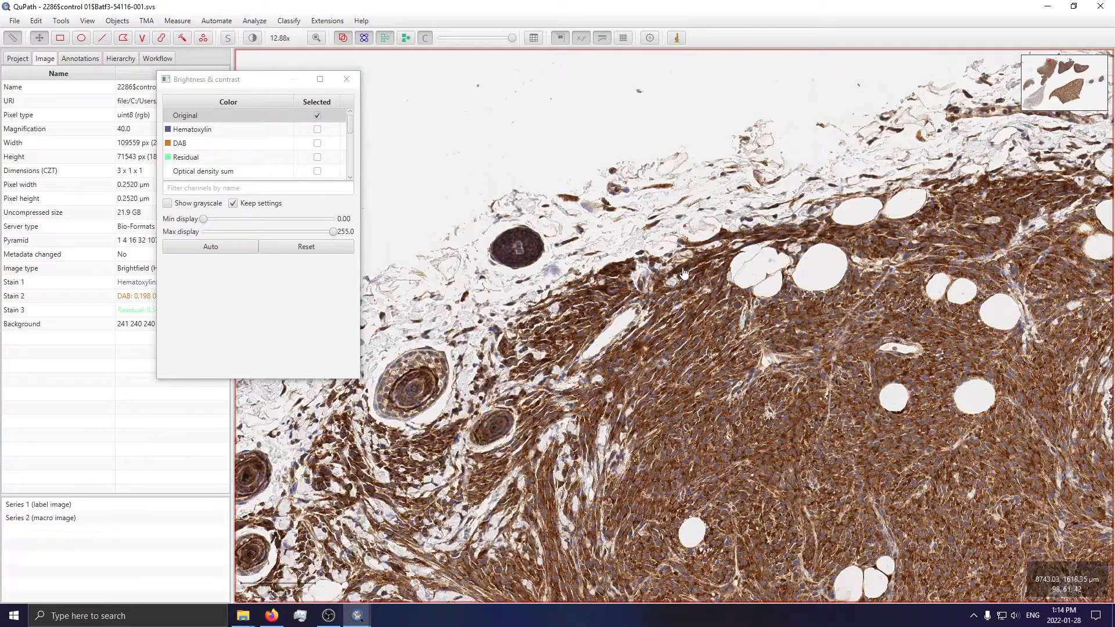
scroll(755, 247, up, 2)
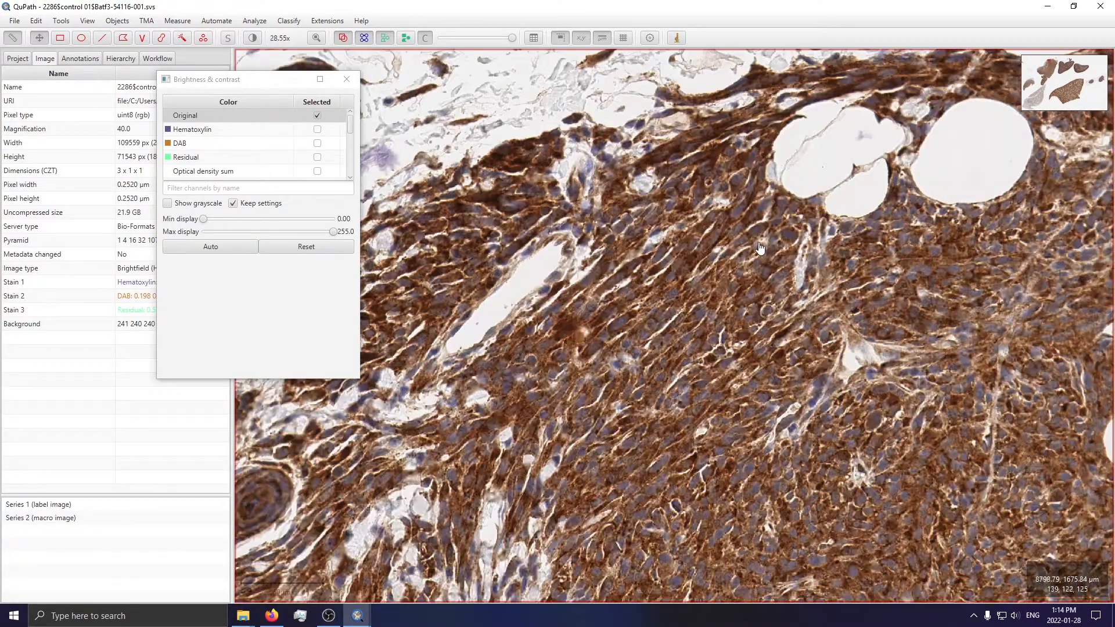
scroll(747, 241, down, 2)
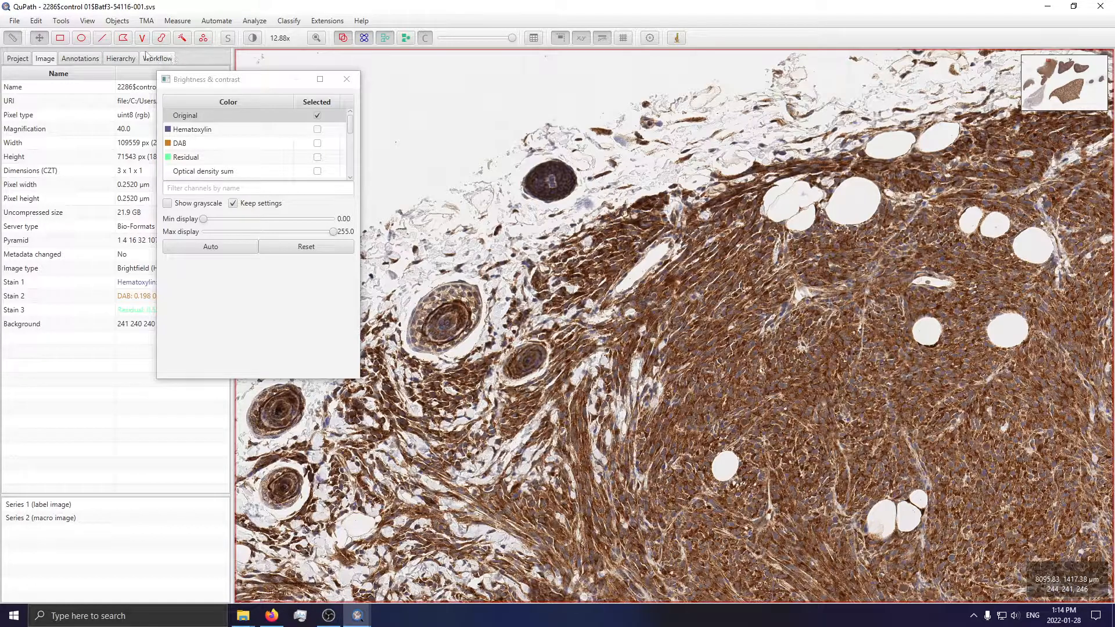
Draw a larger rectangle annotation over the light-brown muscle bundle, fringe and dark tissue, and extend its upper edge further into the blank background
drag(970, 211, 410, 242)
drag(1042, 260, 877, 475)
click(60, 38)
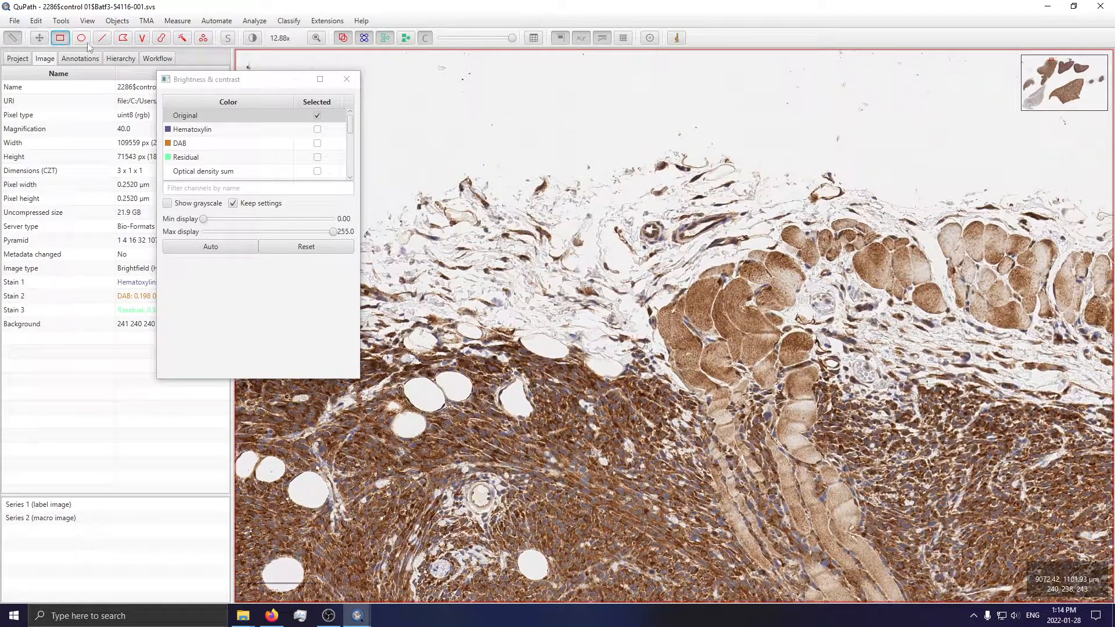
mouse_move(527, 127)
mouse_down()
mouse_move(903, 463)
mouse_move(735, 401)
mouse_move(820, 463)
mouse_up()
drag(676, 133, 689, 40)
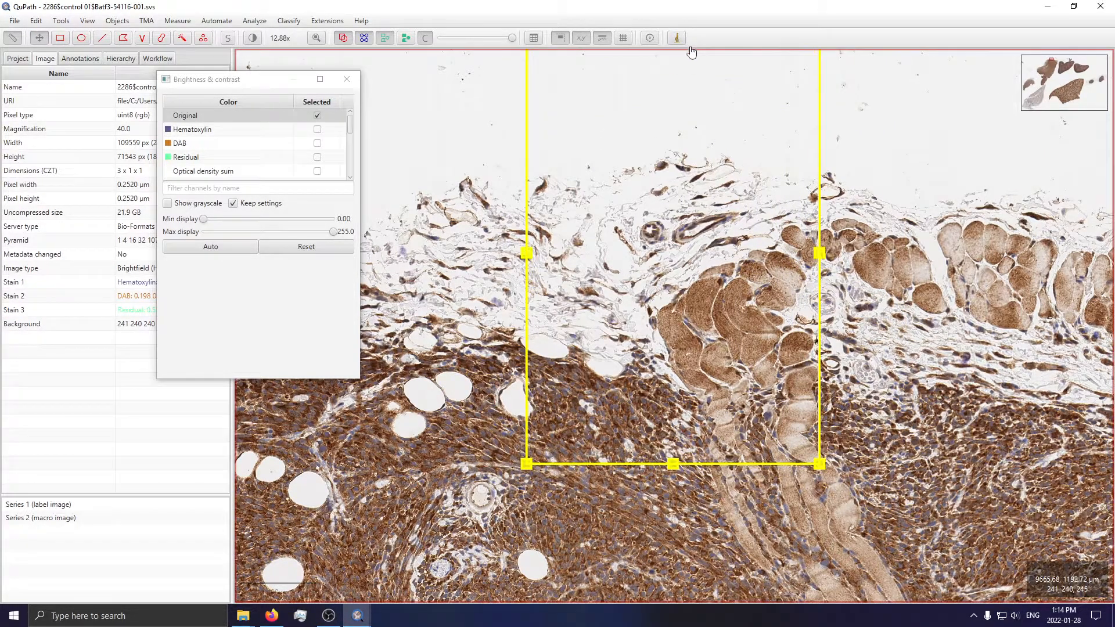
scroll(673, 157, down, 3)
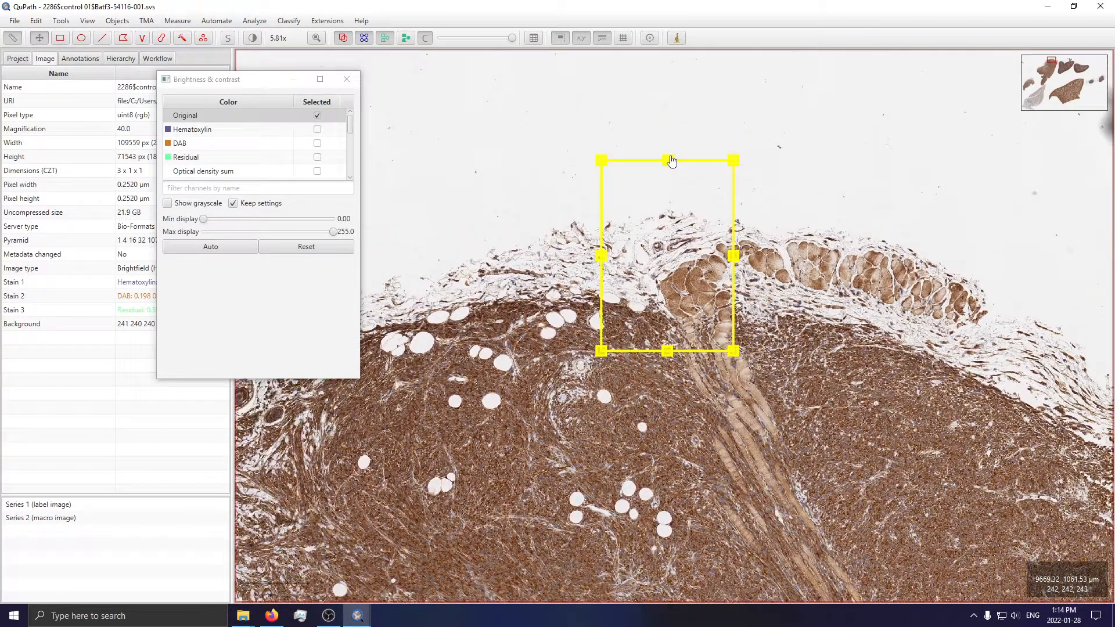
drag(673, 157, 676, 115)
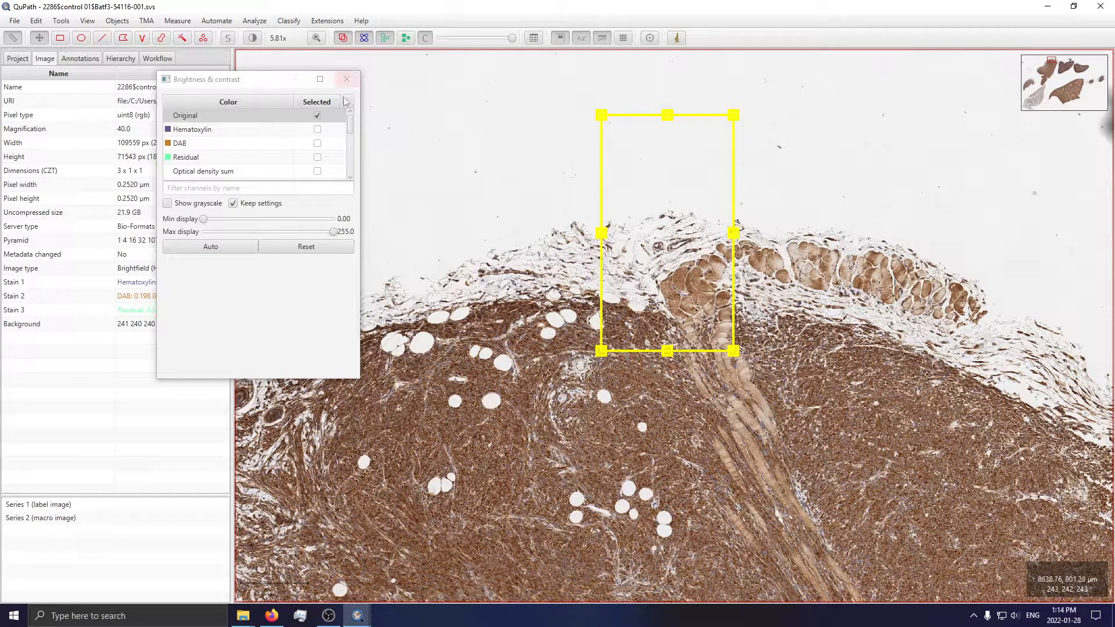
Estimate stain vectors from the selected rectangle using the modal background values and automatic detection, saving them under the name H-DAB estimated
click(289, 21)
mouse_move(264, 43)
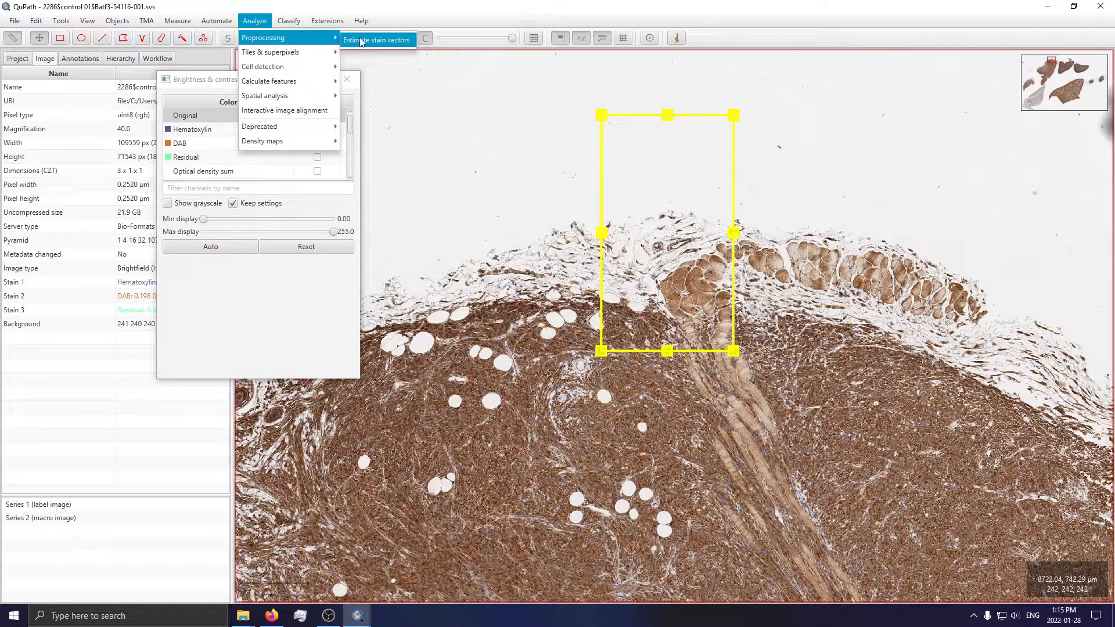
click(361, 42)
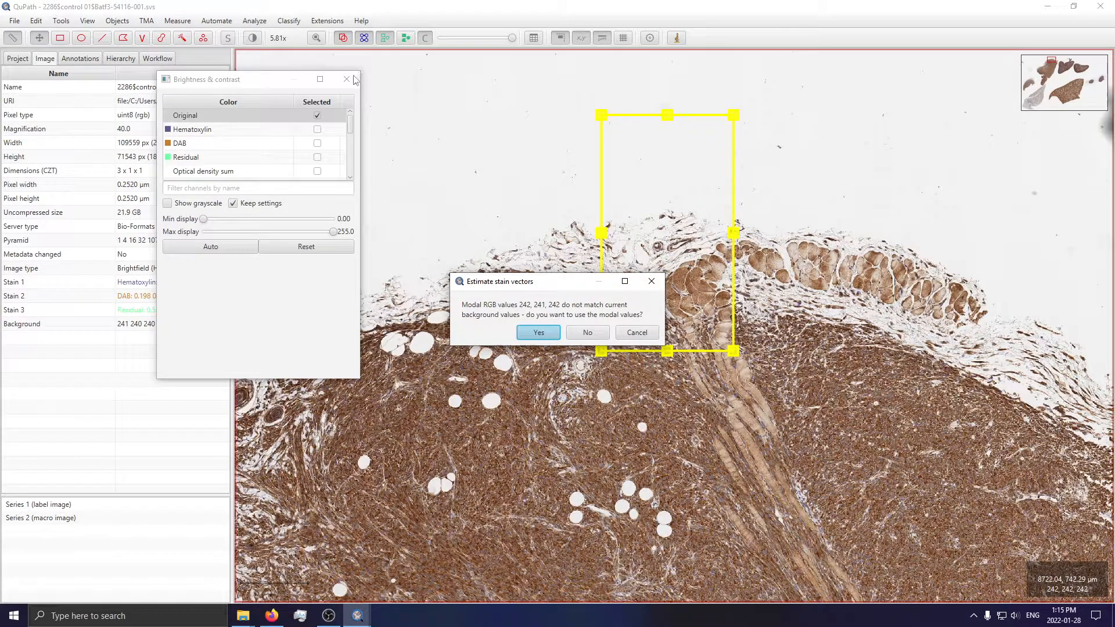
click(538, 332)
click(403, 451)
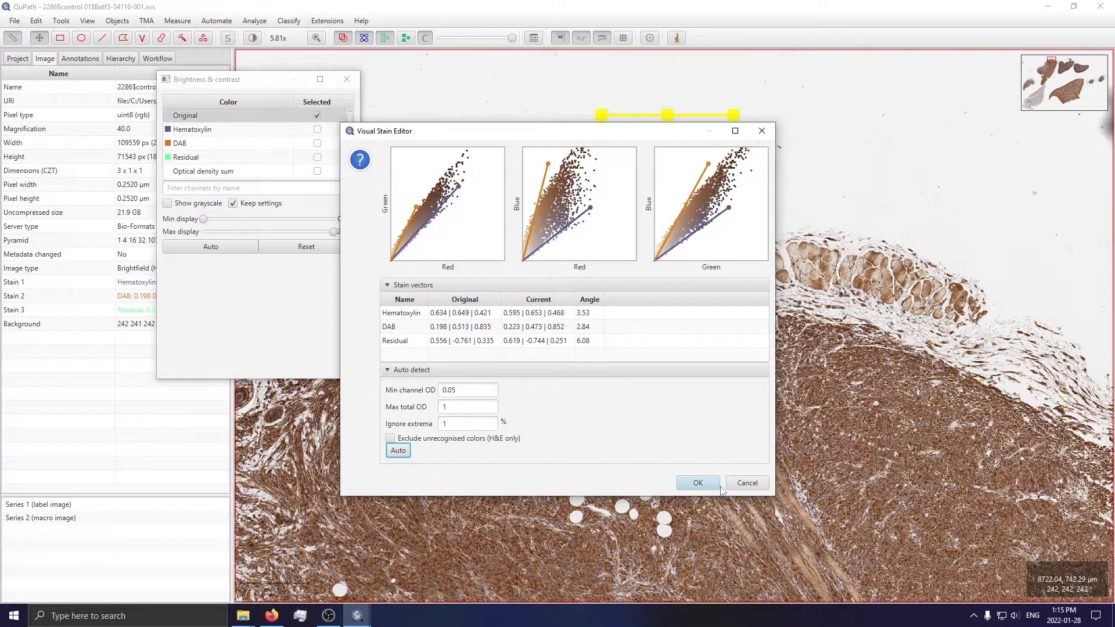
click(698, 483)
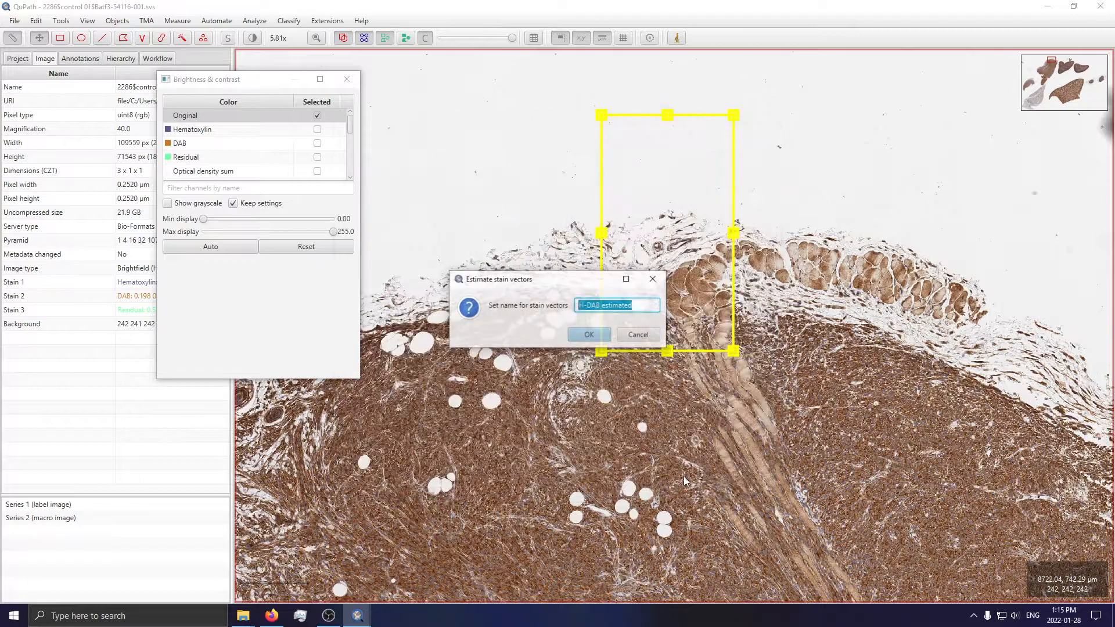
click(591, 337)
View the separated DAB and Hematoxylin channels, inspect the Hematoxylin signal near the muscle bundle, and return to the original colours
click(346, 79)
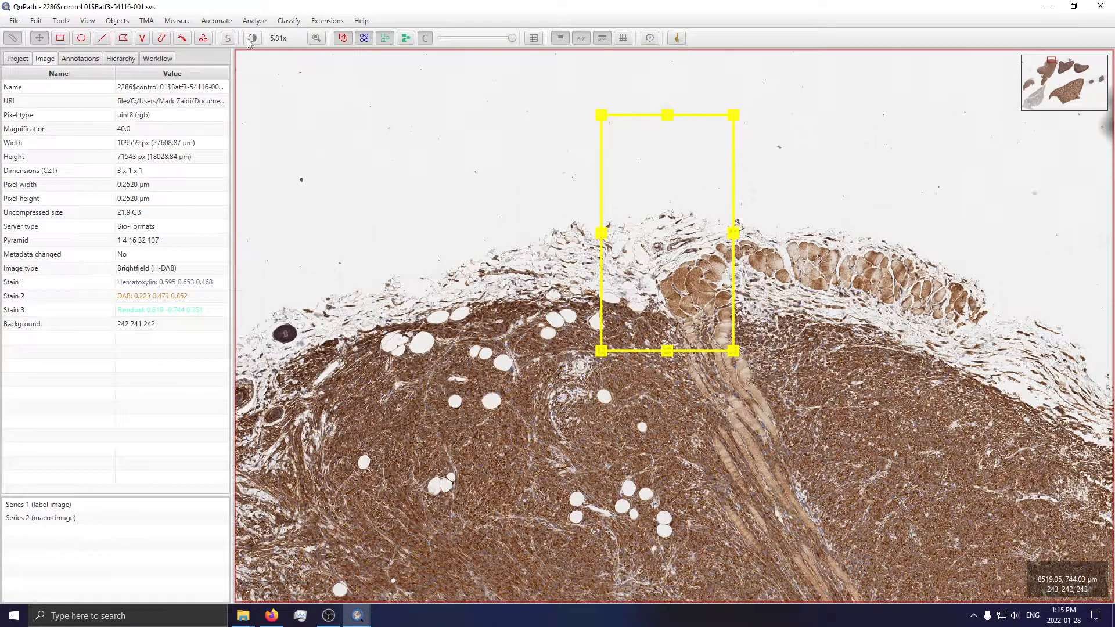
click(252, 37)
click(616, 171)
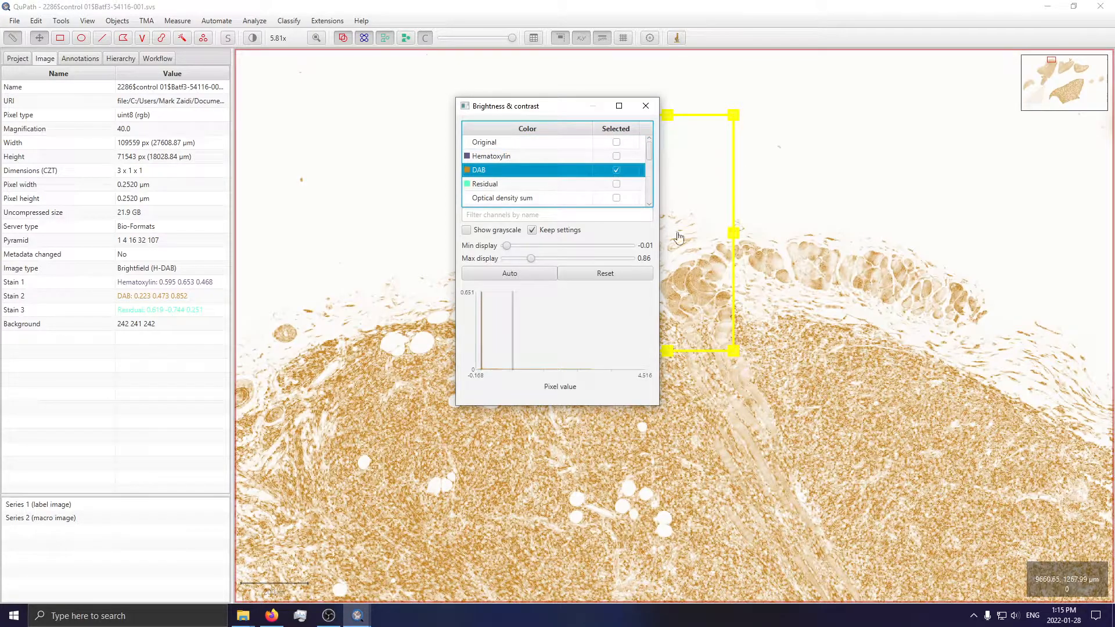
click(617, 155)
scroll(821, 363, up, 5)
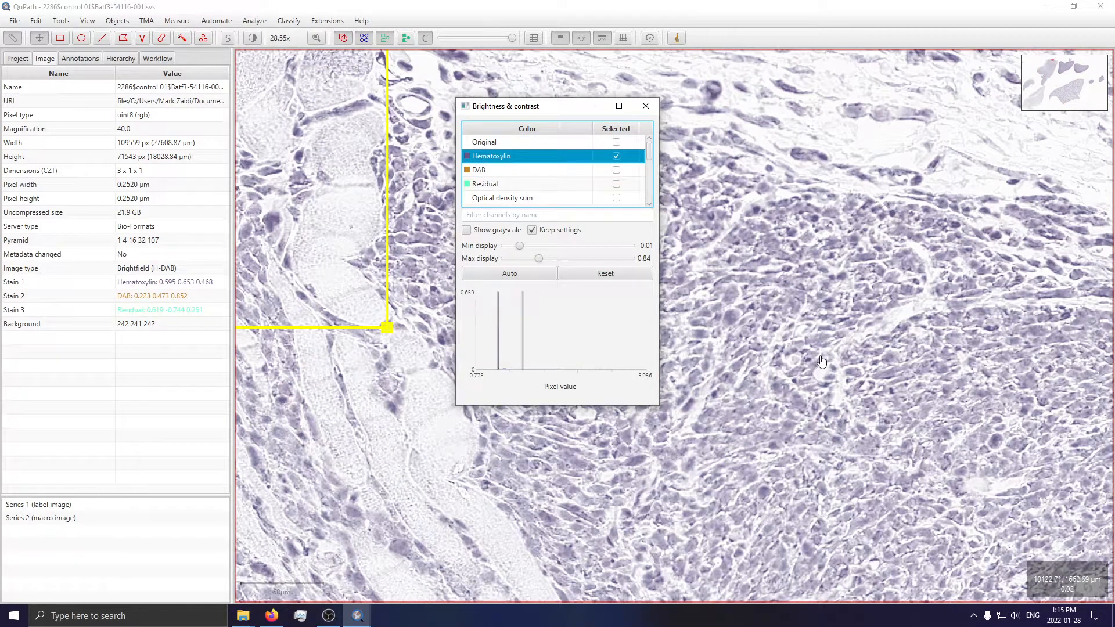
scroll(776, 361, down, 3)
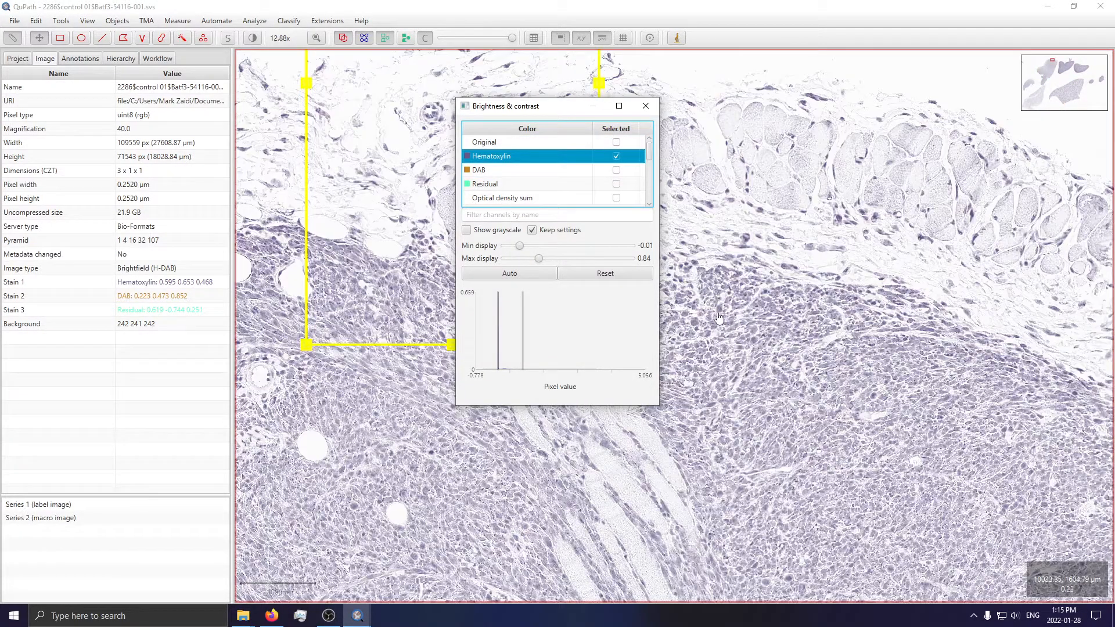
click(616, 143)
click(645, 106)
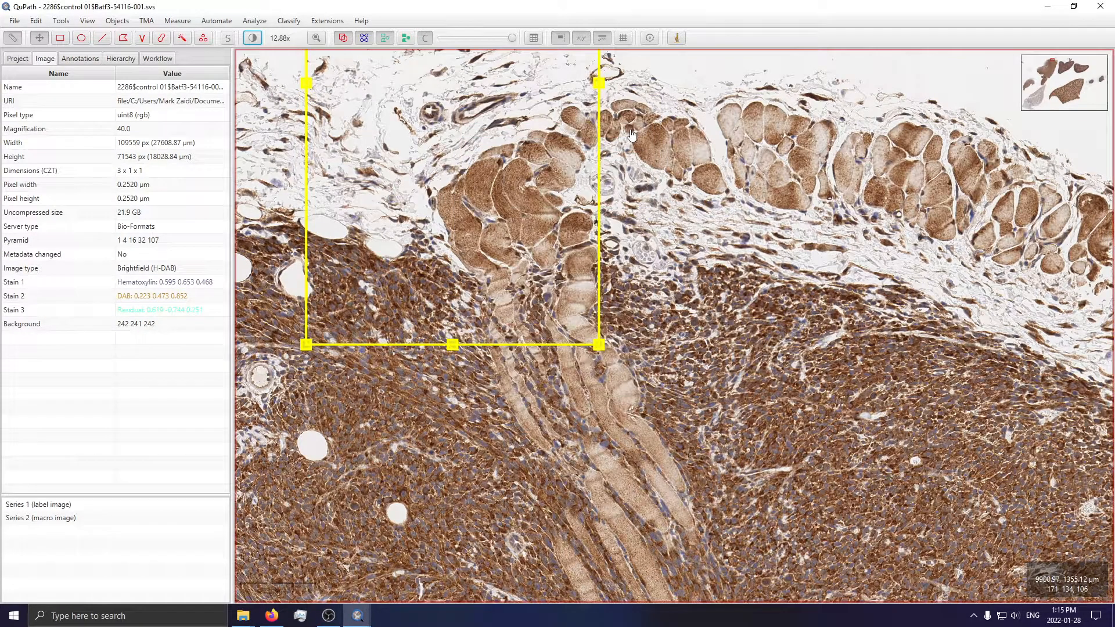
Delete the rectangle annotation covering the muscle bundle and tissue edge
mouse_move(726, 200)
mouse_down()
mouse_move(762, 224)
mouse_move(788, 268)
mouse_up()
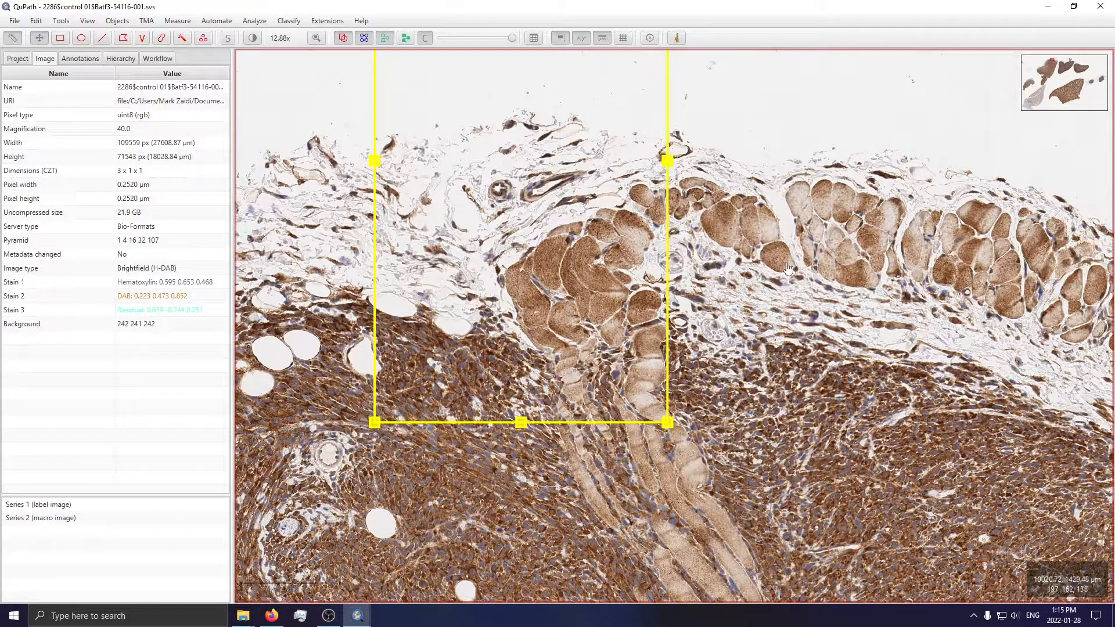
drag(624, 177, 623, 175)
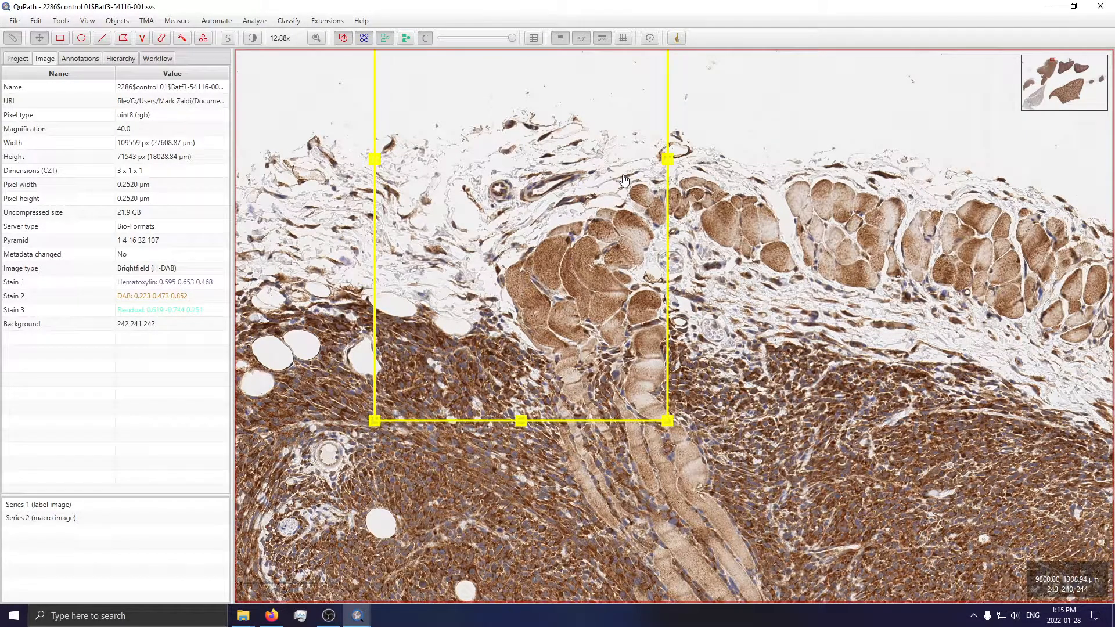
key(Delete)
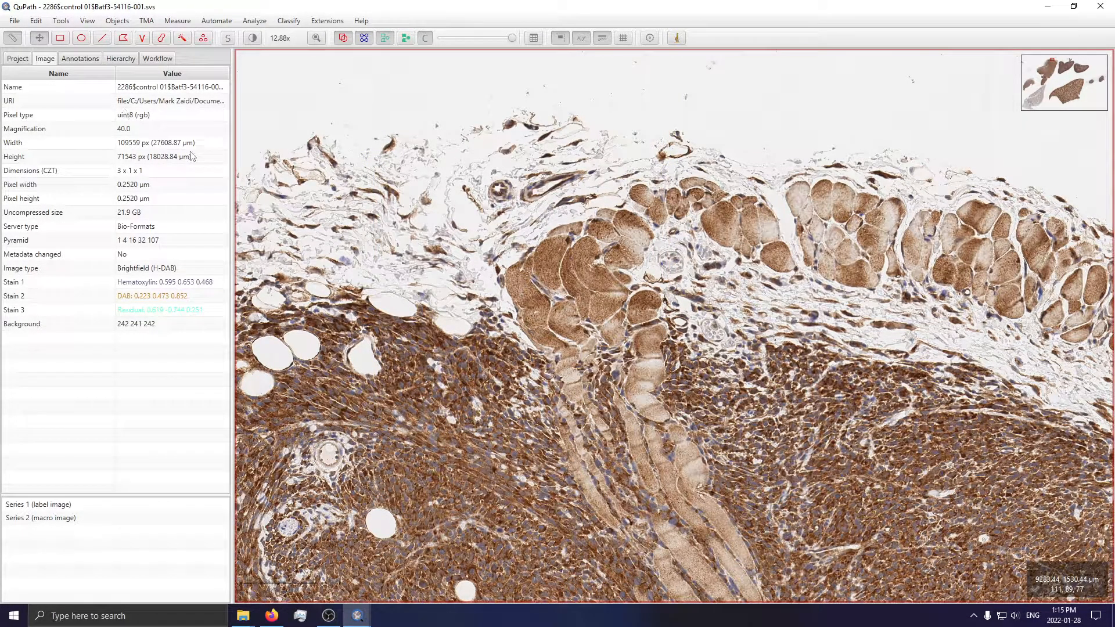
Show the input display overlay on the viewer
click(40, 22)
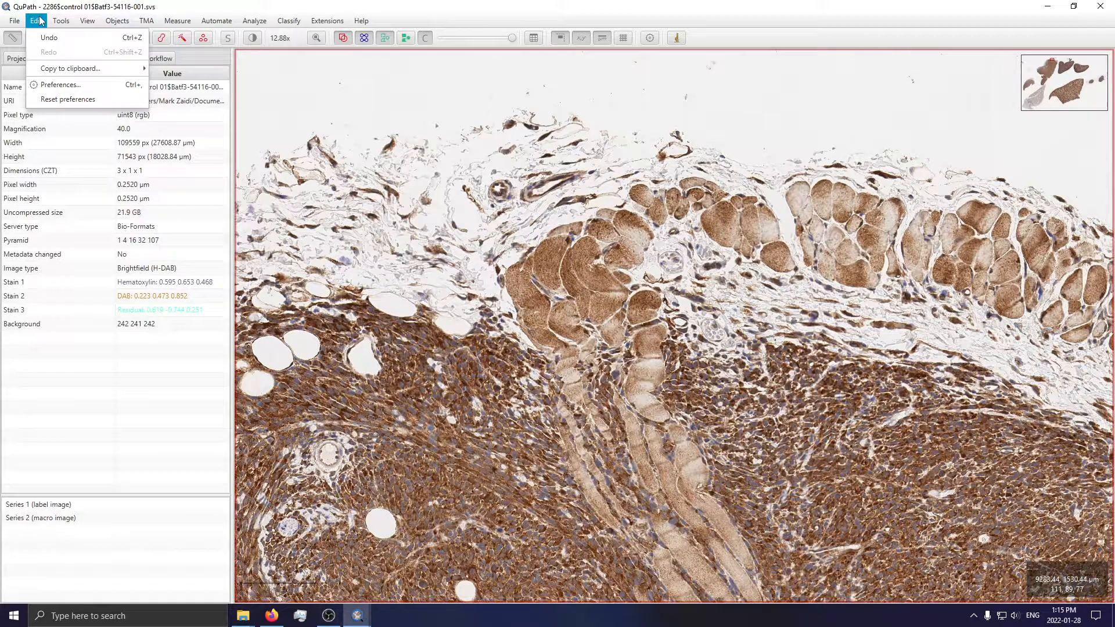
mouse_move(83, 27)
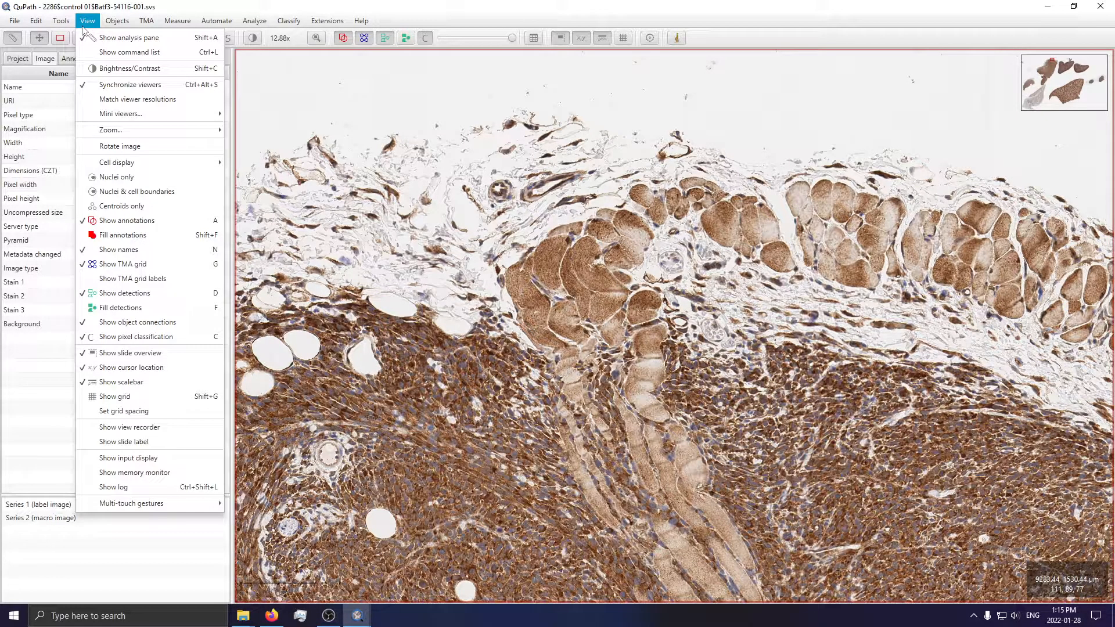
click(162, 460)
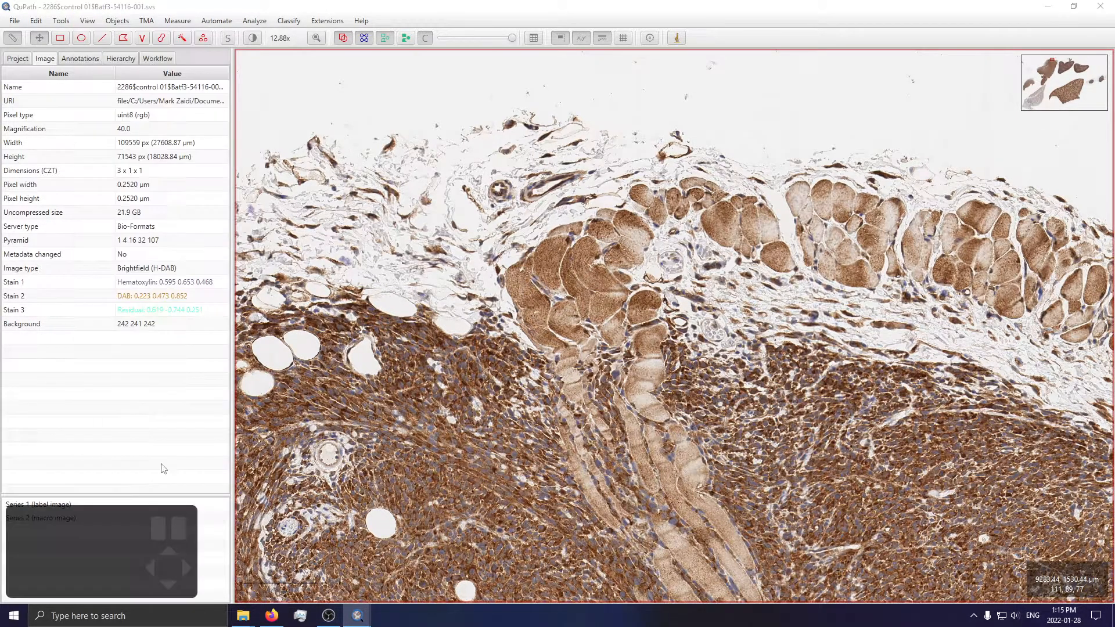
right_click(644, 135)
drag(643, 135, 821, 121)
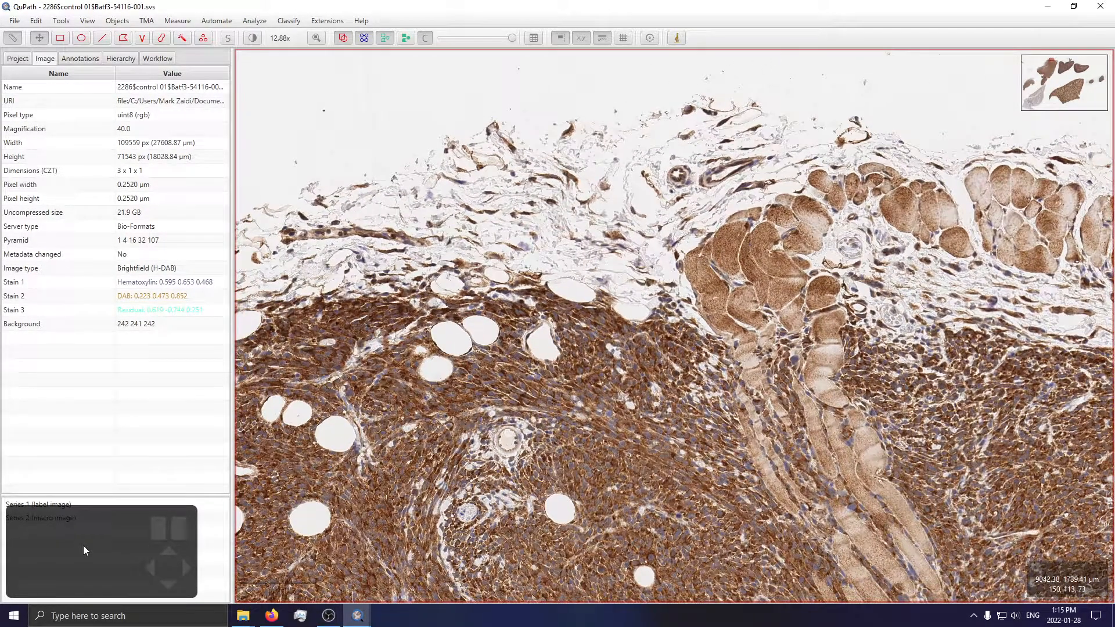
drag(629, 264, 635, 235)
key(ctrl+s)
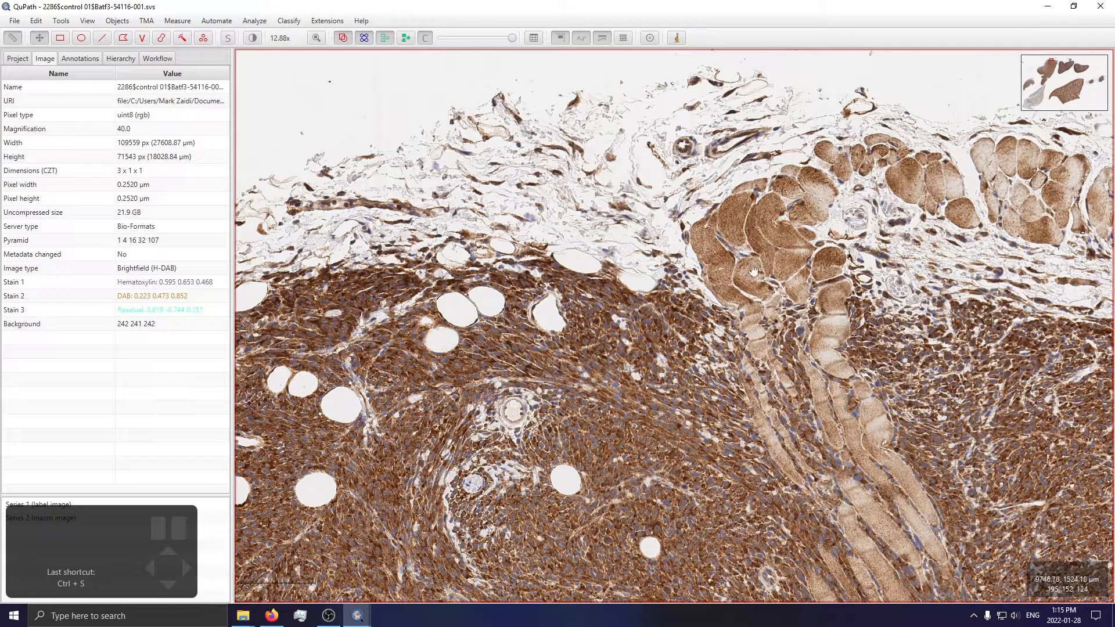
scroll(704, 280, down, 2)
drag(816, 426, 687, 386)
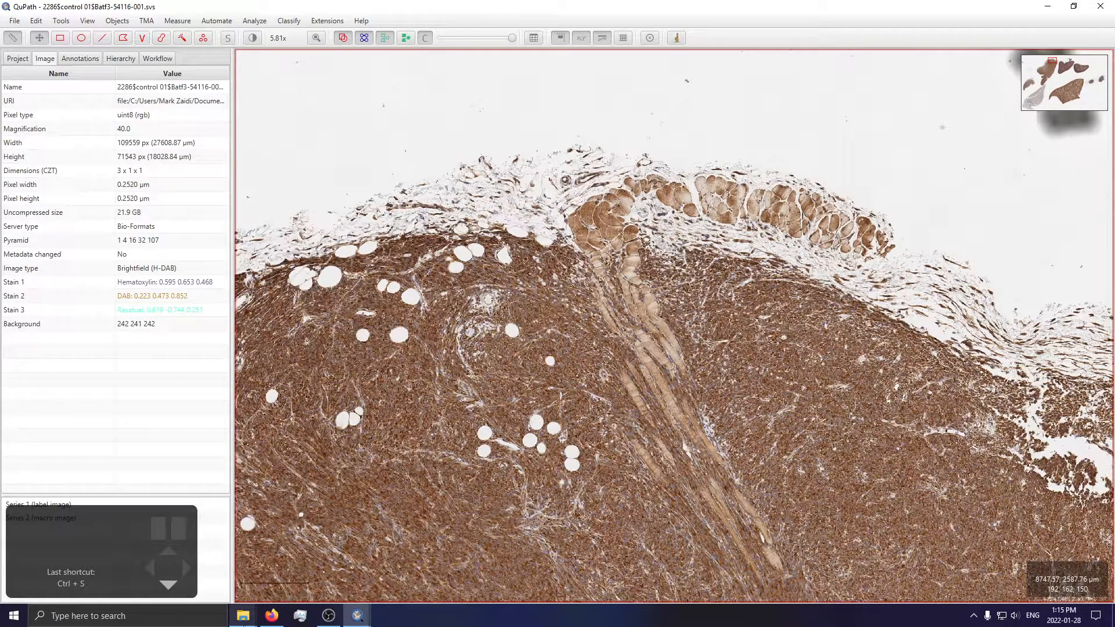
click(271, 616)
click(271, 615)
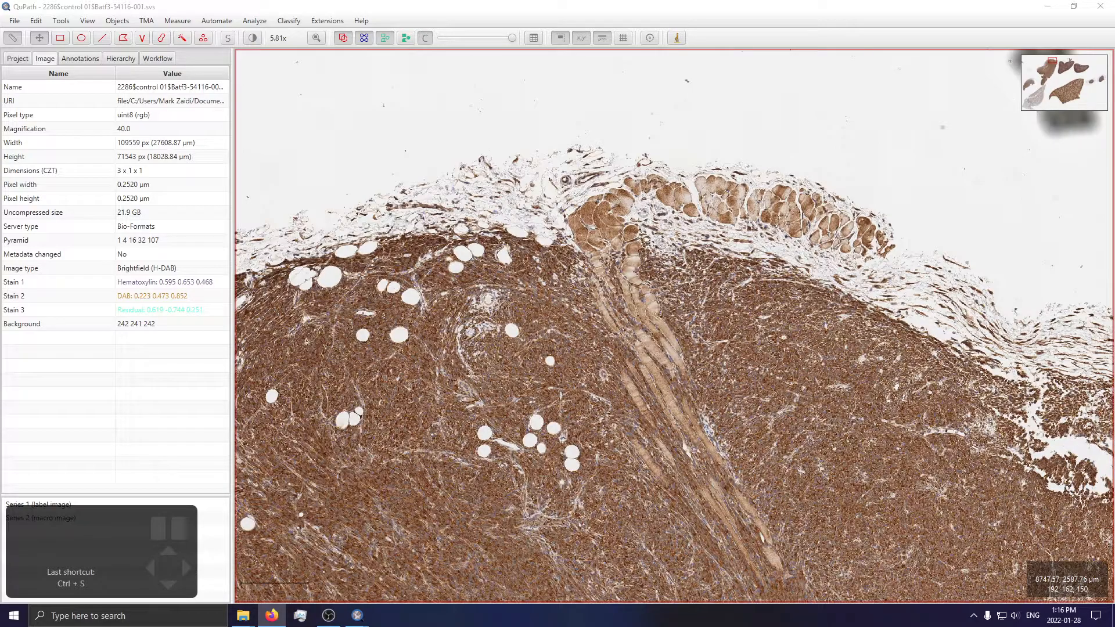
Survey the different tissue pieces across the whole slide, comparing how strongly each one is stained
drag(488, 231, 657, 221)
scroll(659, 475, down, 8)
drag(667, 505, 711, 346)
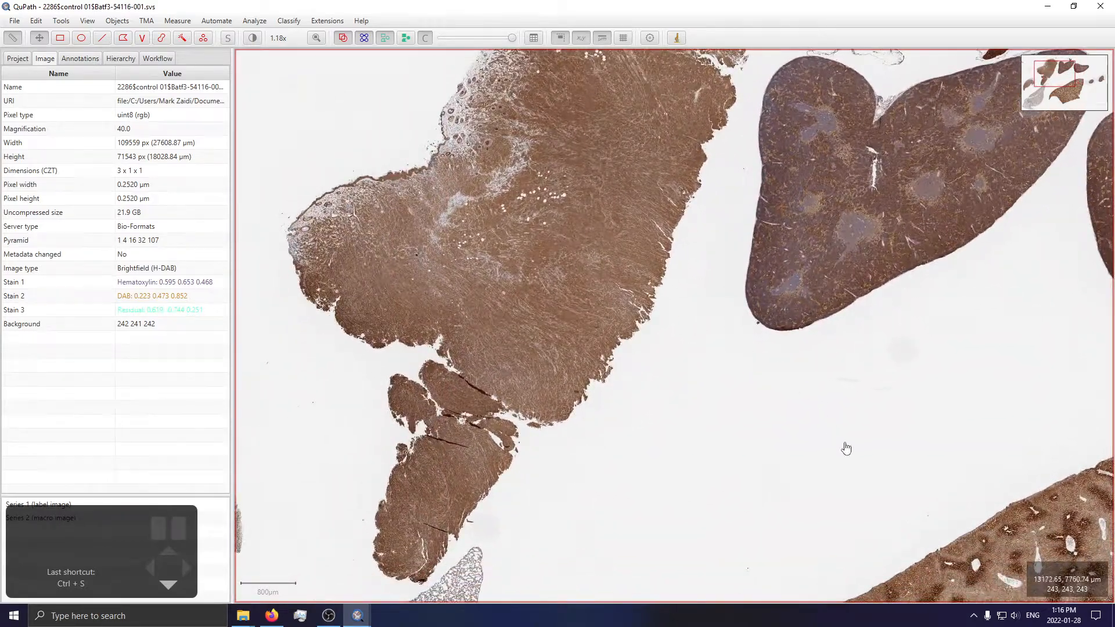
drag(843, 447, 932, 256)
drag(541, 416, 591, 264)
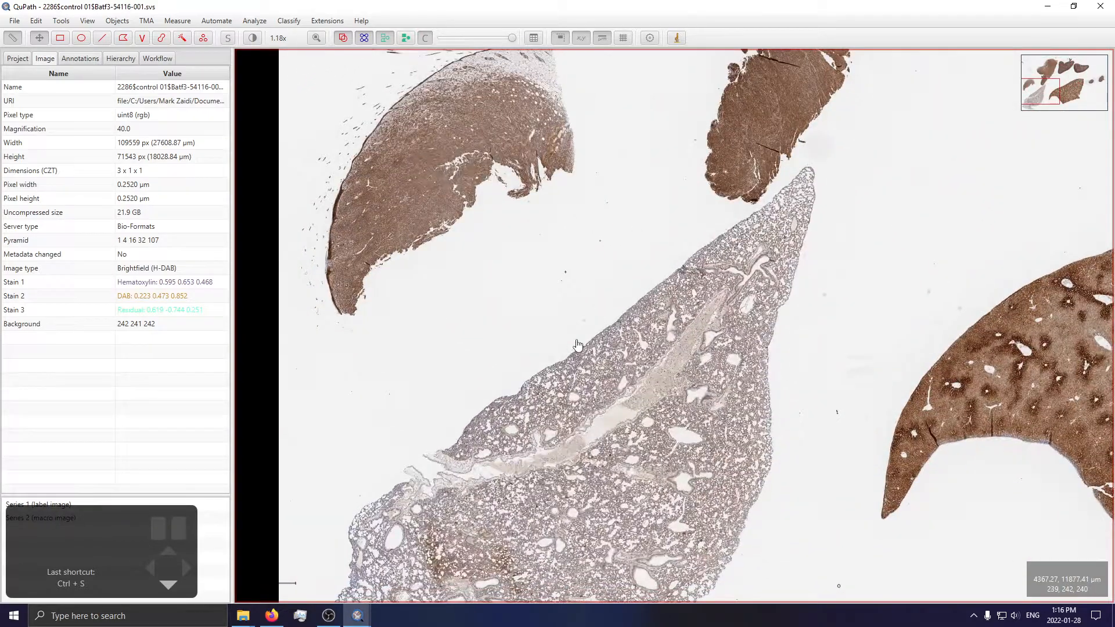
scroll(578, 344, down, 1)
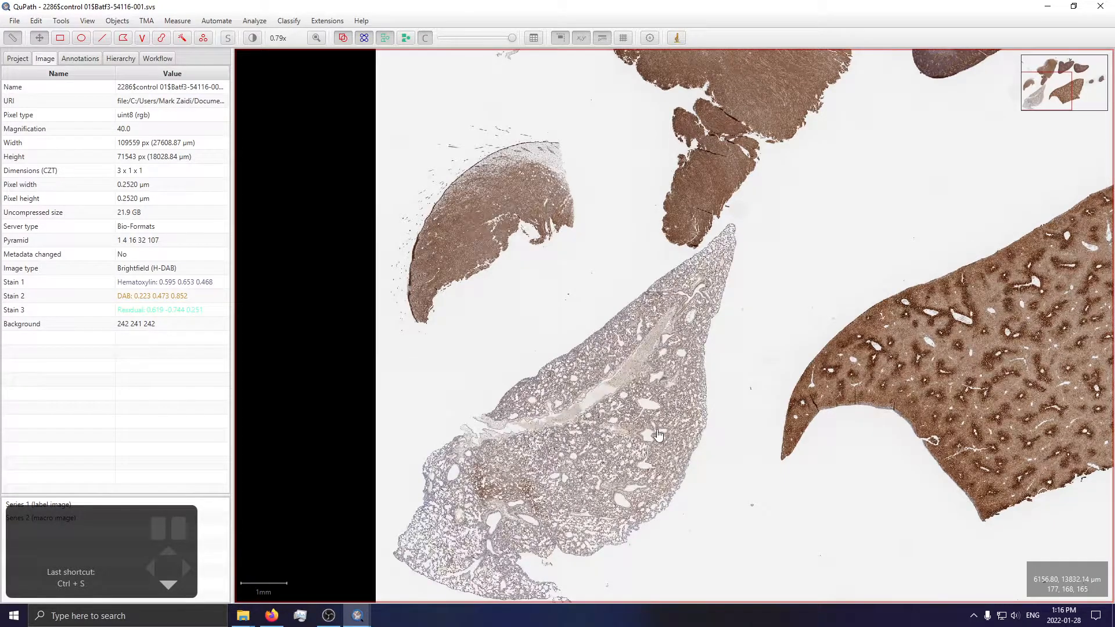
scroll(658, 434, down, 4)
scroll(525, 336, down, 3)
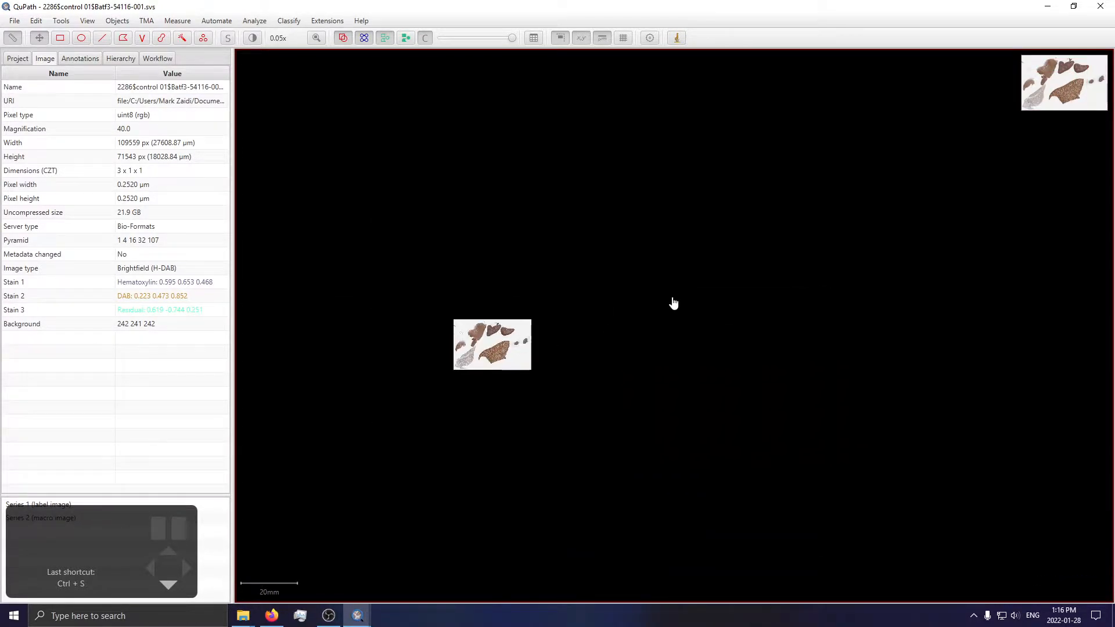
scroll(655, 288, down, 1)
drag(801, 301, 945, 344)
scroll(709, 333, up, 8)
drag(663, 456, 714, 73)
drag(642, 488, 573, 215)
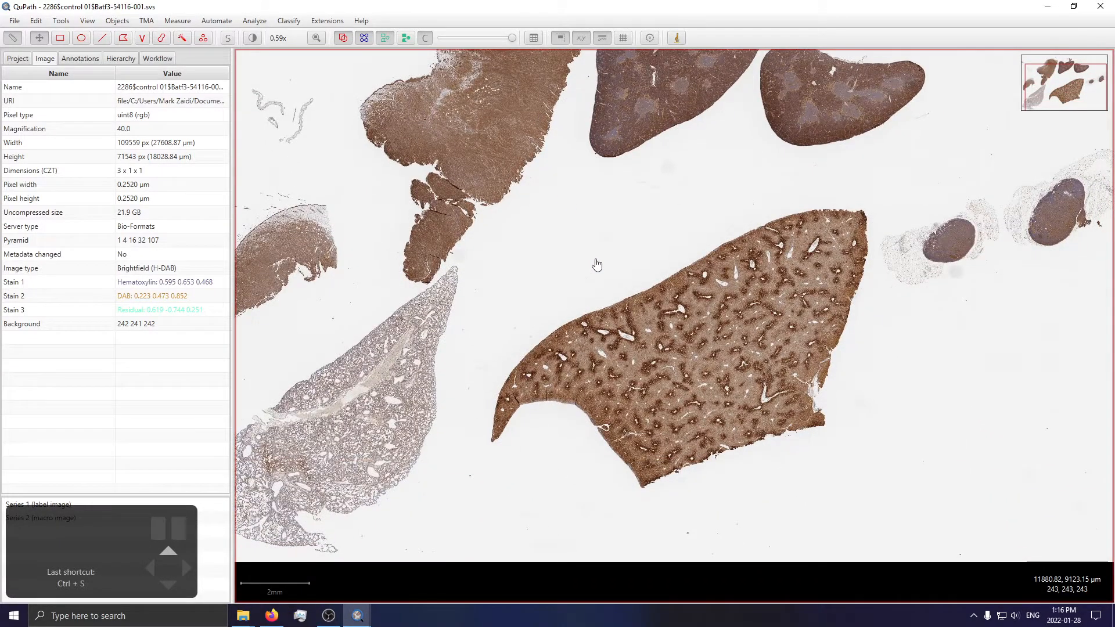
Examine the purple-brown sections with pale blue patches and compare them with the large spotted brown section and the muscle-bearing tissue
drag(733, 174, 587, 279)
scroll(727, 197, up, 4)
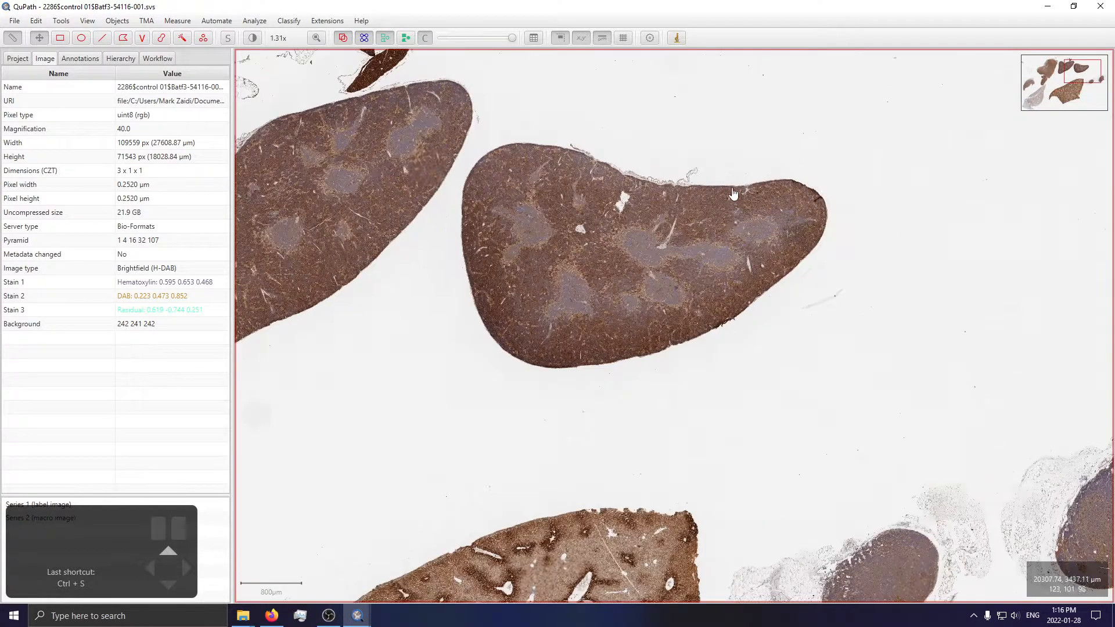
drag(495, 239, 651, 208)
mouse_move(534, 453)
mouse_down()
mouse_move(600, 403)
mouse_move(700, 201)
mouse_up()
drag(661, 543, 680, 189)
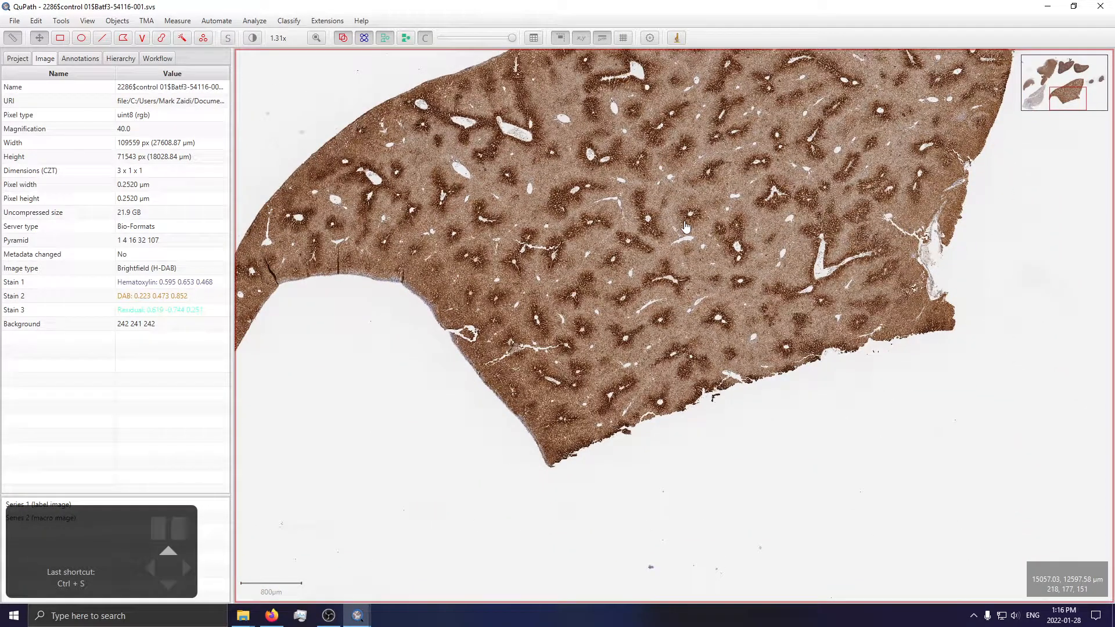
drag(661, 233, 631, 389)
mouse_move(497, 236)
mouse_down()
mouse_move(651, 498)
mouse_move(678, 523)
mouse_move(583, 471)
mouse_up()
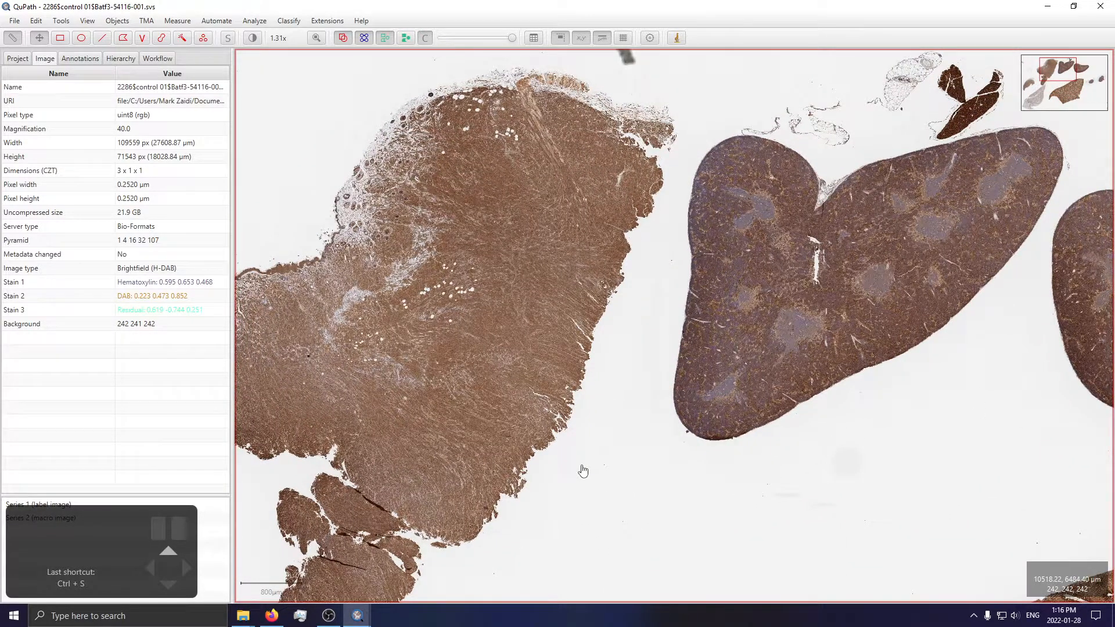
Inspect the uniformly brown tissue close up and compare its staining with the neighbouring purple-brown sections
scroll(534, 277, up, 5)
drag(535, 278, 743, 383)
scroll(744, 383, up, 2)
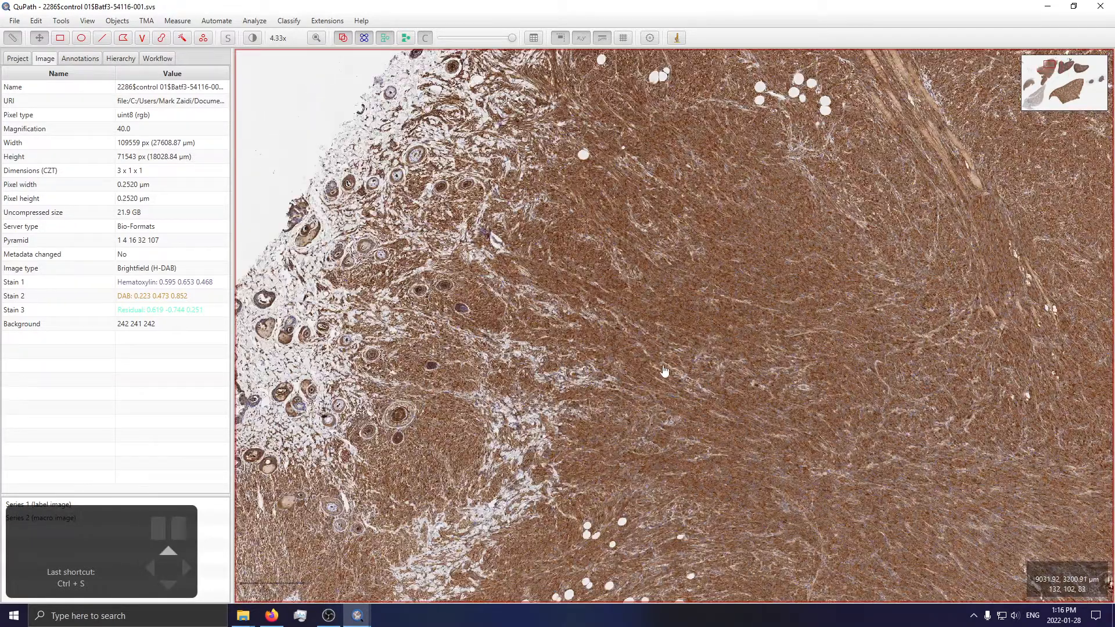
mouse_move(508, 272)
mouse_down()
mouse_move(500, 375)
mouse_move(319, 370)
mouse_up()
drag(720, 328, 441, 261)
mouse_move(830, 343)
mouse_down()
mouse_move(555, 277)
mouse_move(505, 278)
mouse_up()
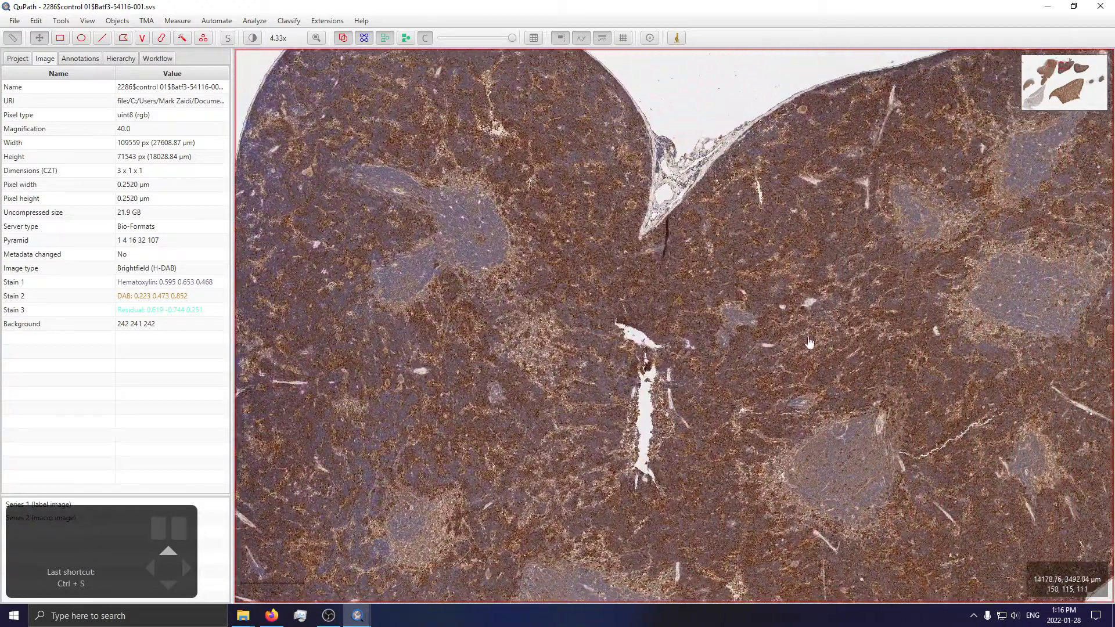
drag(789, 339, 515, 372)
scroll(514, 371, down, 4)
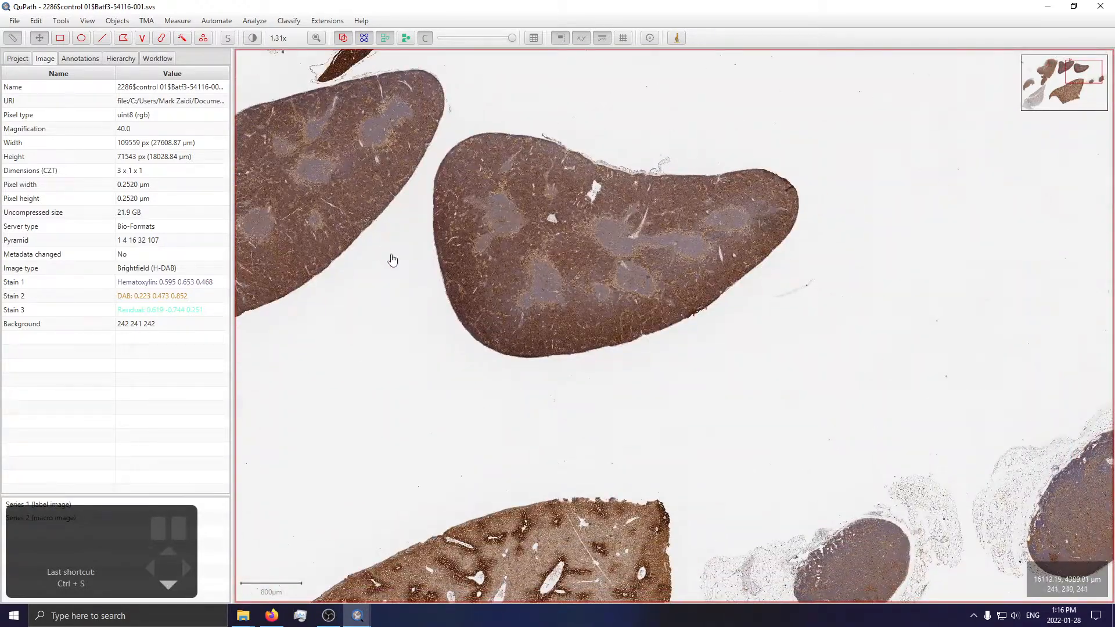
Draw a wide rectangle annotation across the upper edge of the purple-brown section, covering mixed blue and brown cells and some blank background
scroll(826, 443, up, 5)
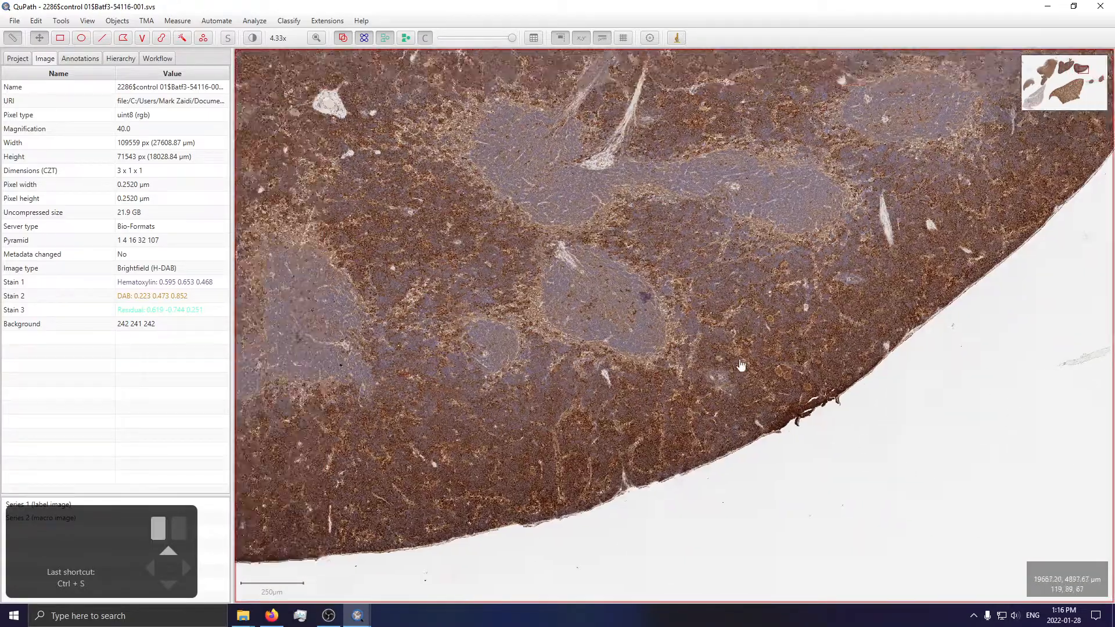
scroll(459, 381, up, 5)
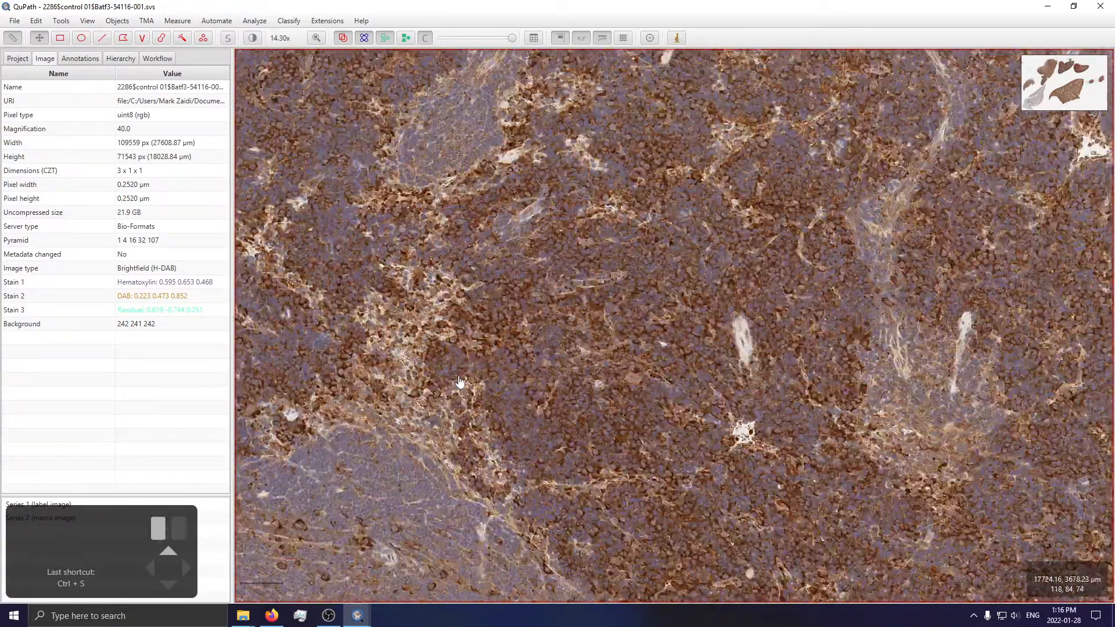
drag(460, 383, 552, 116)
scroll(587, 145, down, 1)
drag(854, 175, 590, 455)
drag(692, 163, 918, 295)
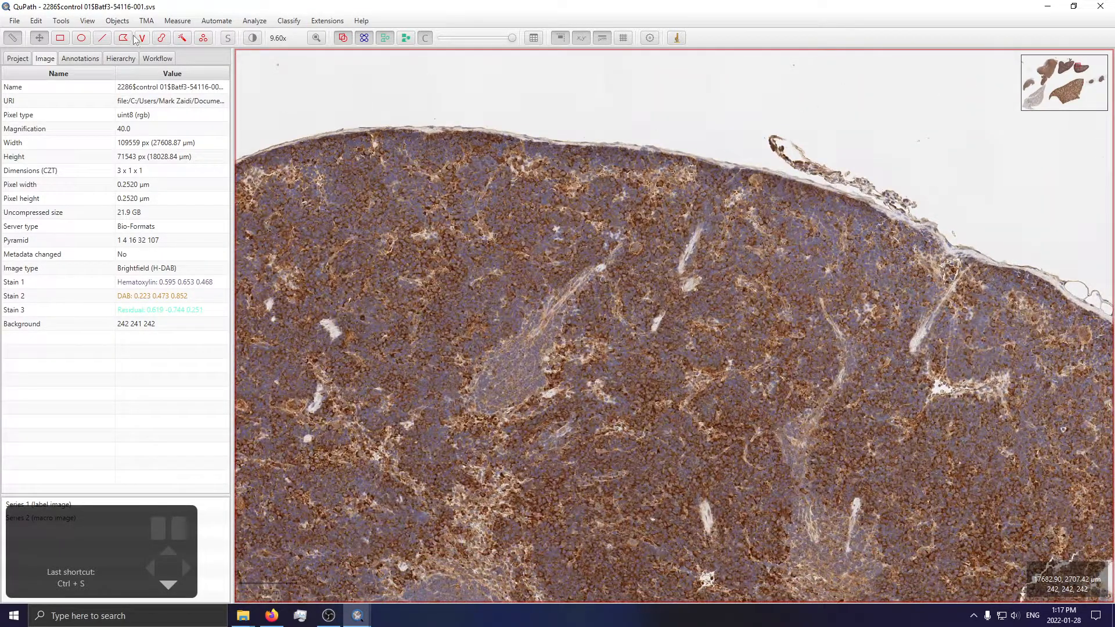
click(60, 38)
drag(308, 76, 874, 351)
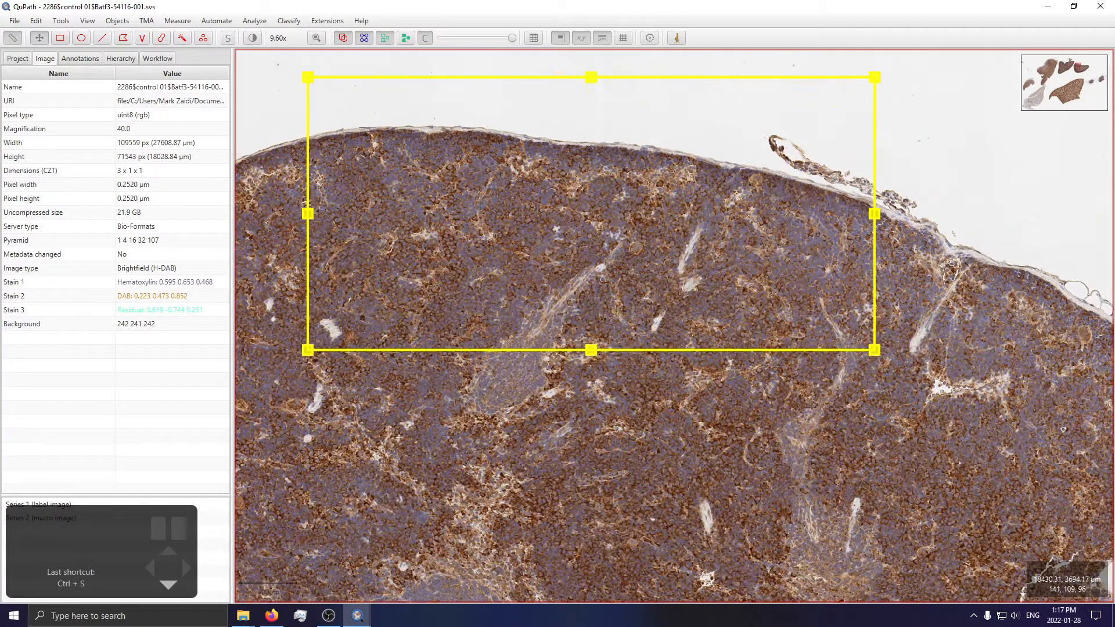
Open the cell detection settings for the rectangle annotation, clear of the tissue view, and keep Hematoxylin OD as the detection image
click(264, 23)
mouse_move(289, 72)
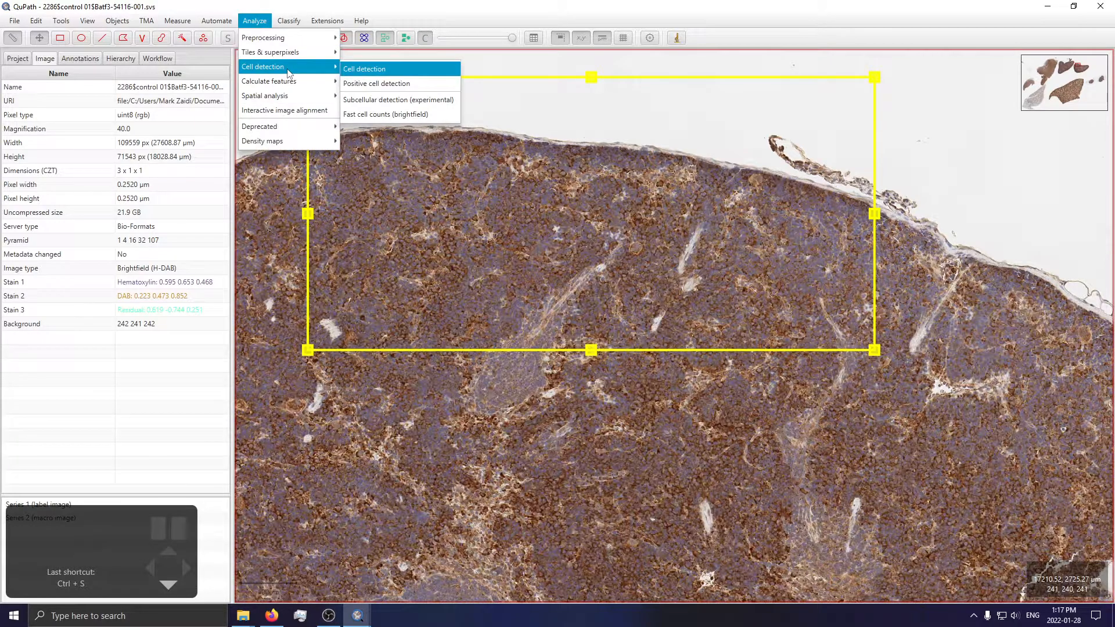
click(374, 72)
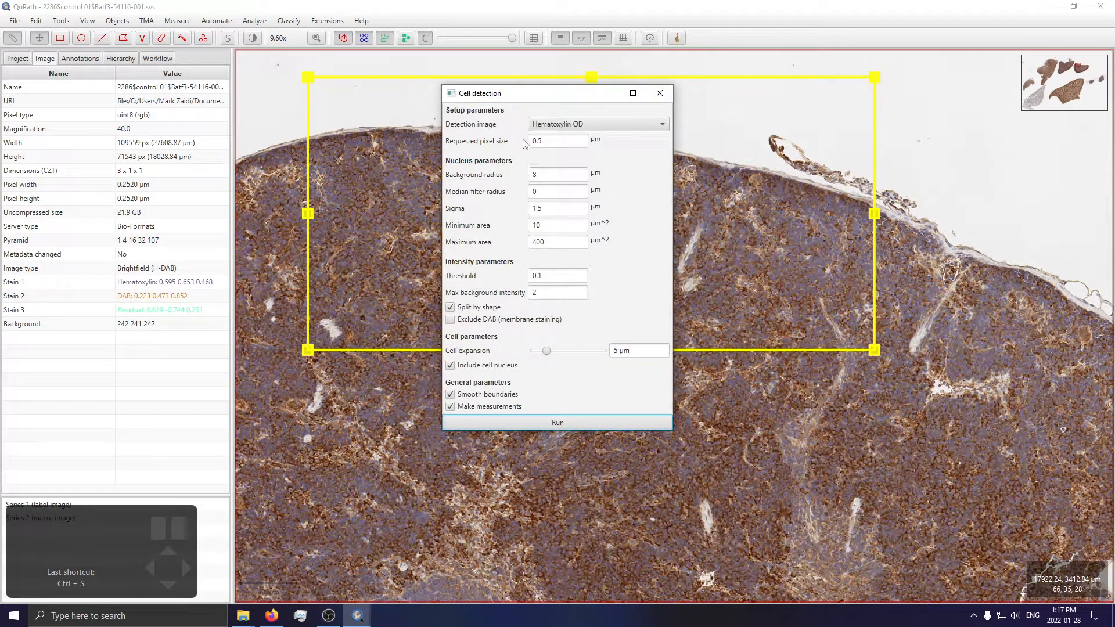
drag(513, 98, 830, 80)
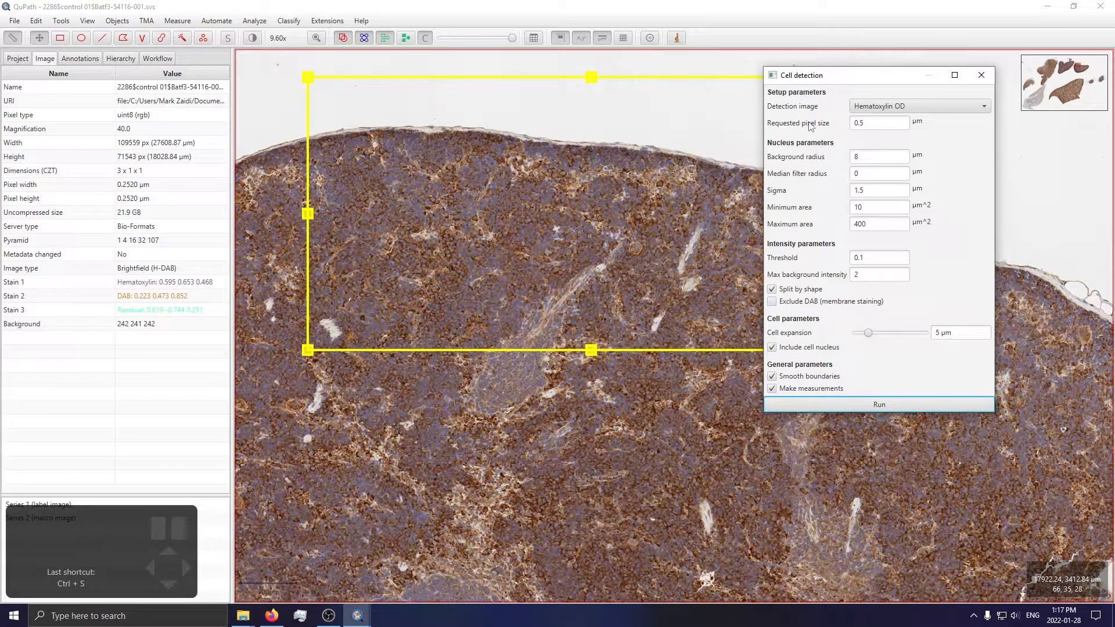
mouse_move(811, 126)
click(915, 107)
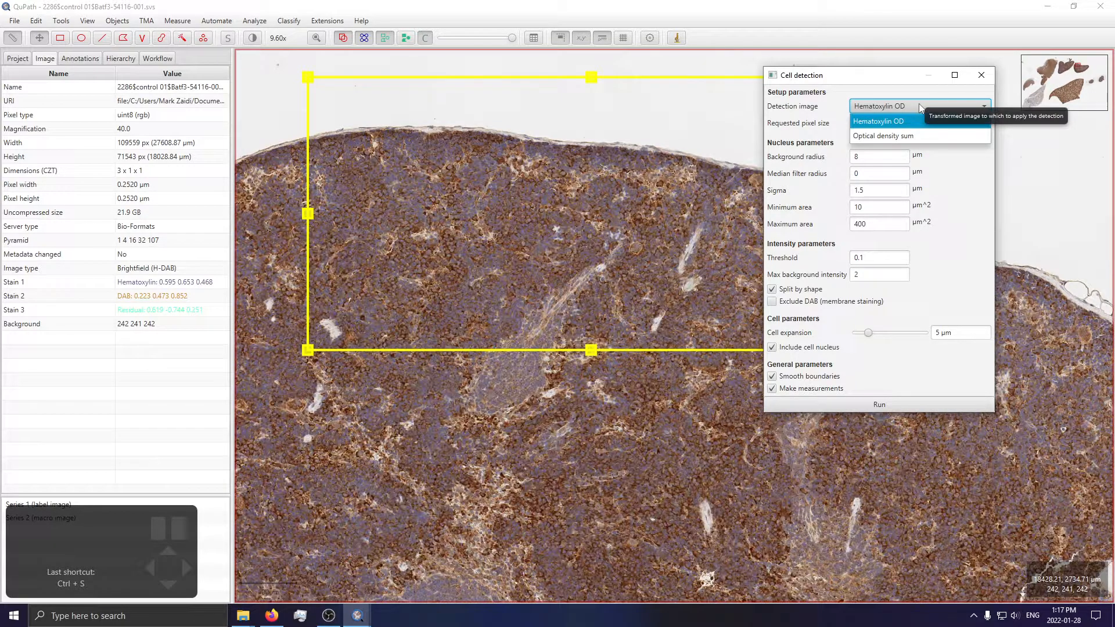
click(921, 108)
Display only the Hematoxylin channel over the annotated tissue and auto-adjust its contrast
click(255, 39)
drag(529, 109, 289, 102)
click(380, 154)
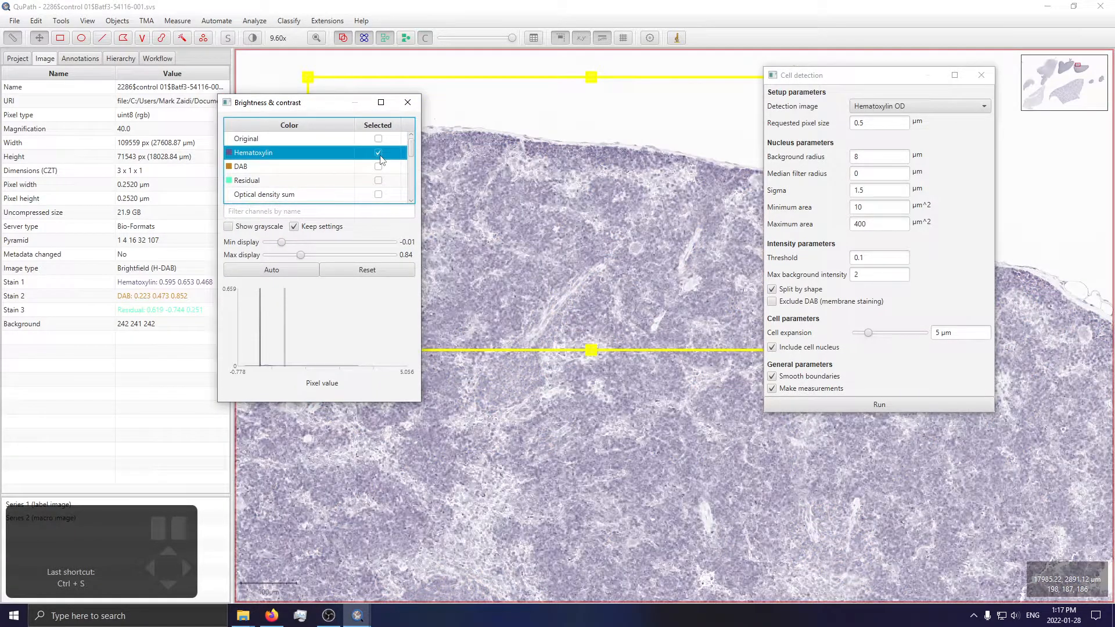
click(280, 270)
click(280, 271)
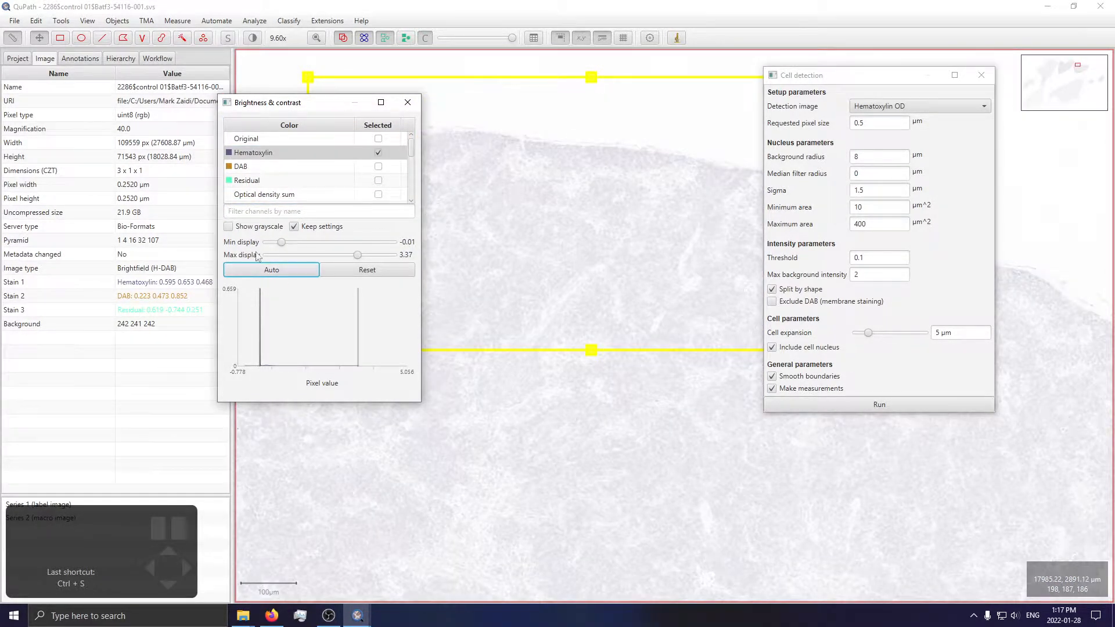
Show Hematoxylin in grayscale with a display range of about -0.42 to 1.46 and examine how the nuclei stand out from the background
click(240, 227)
drag(357, 255, 273, 243)
drag(335, 257, 314, 256)
scroll(594, 200, up, 3)
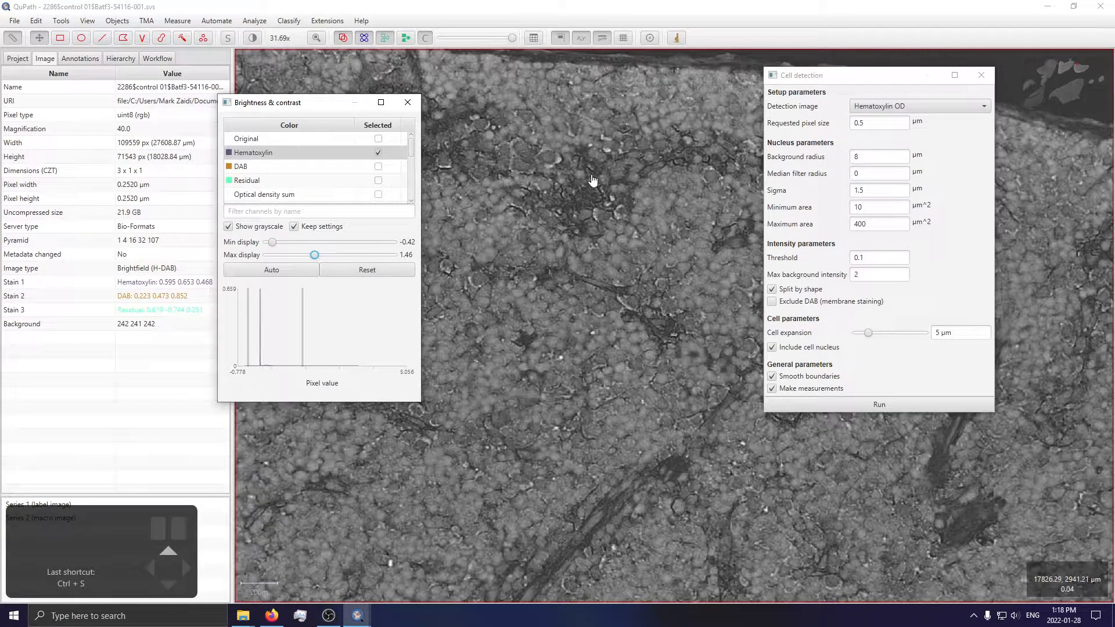
drag(660, 444, 599, 298)
scroll(604, 284, down, 3)
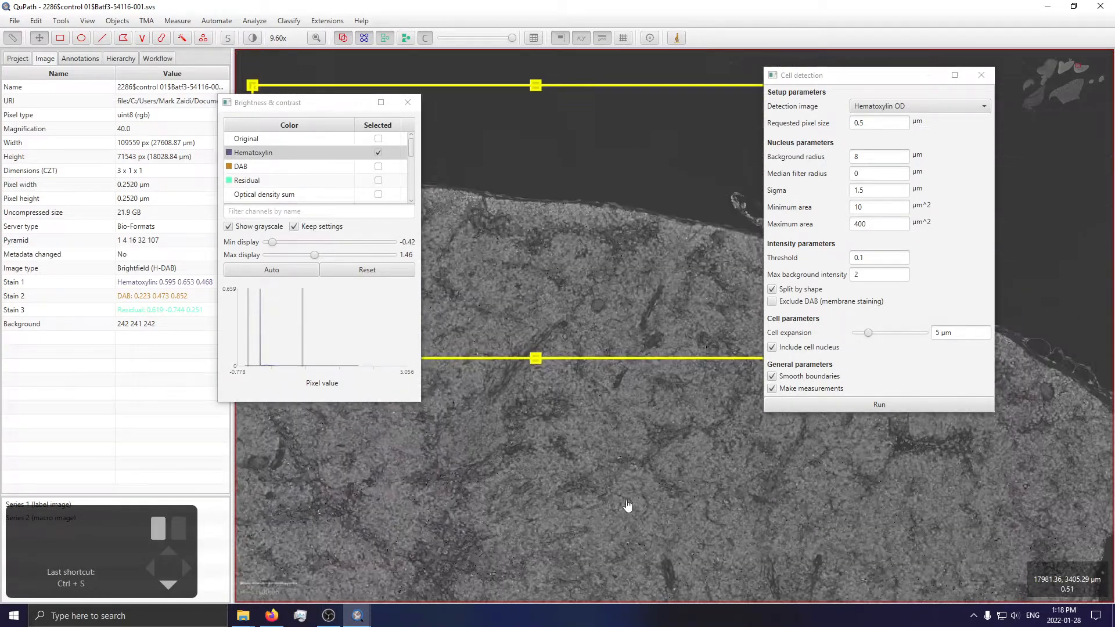
drag(628, 506, 632, 524)
scroll(520, 259, up, 3)
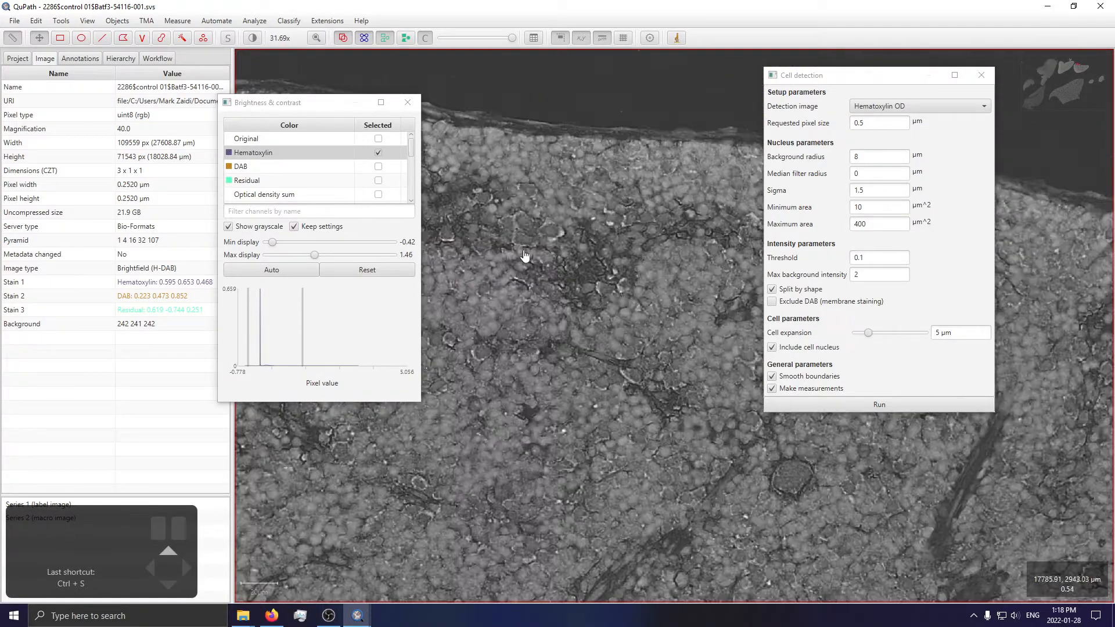
scroll(641, 293, down, 1)
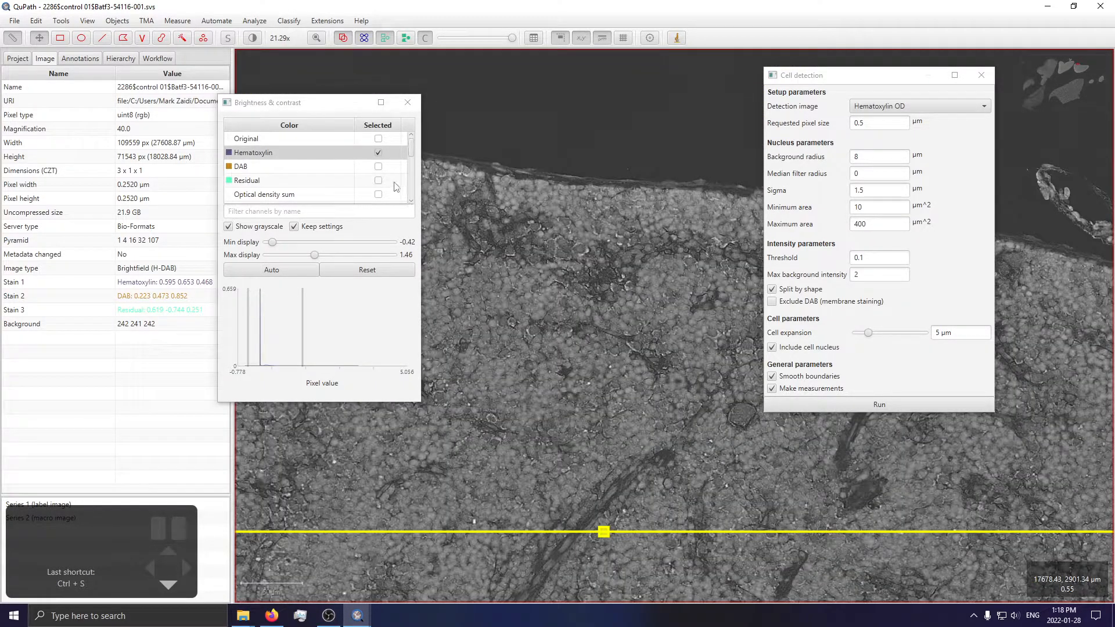
Compare the optical density sum, with its maximum display lowered to about 3.37, against the DAB channel and return to the original colours
click(378, 194)
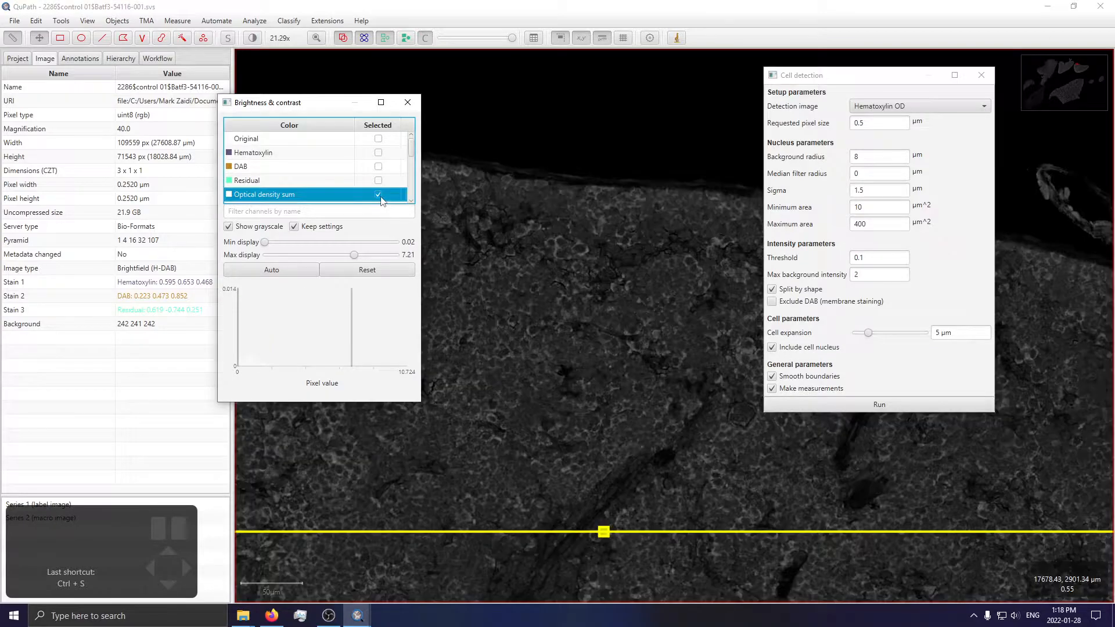
click(378, 166)
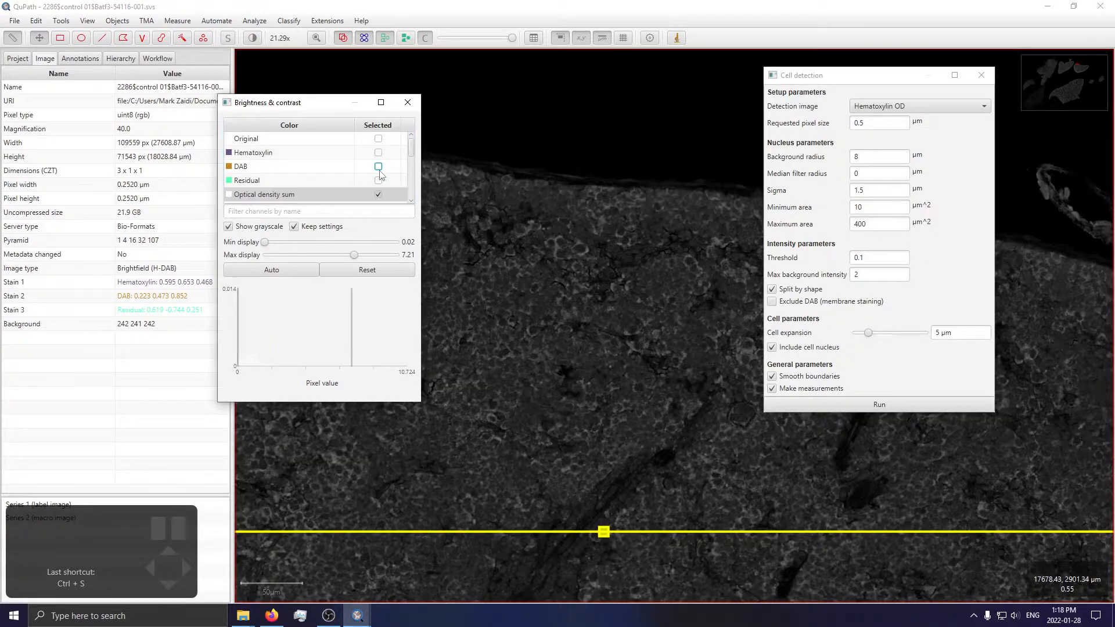
click(378, 153)
click(378, 167)
click(379, 194)
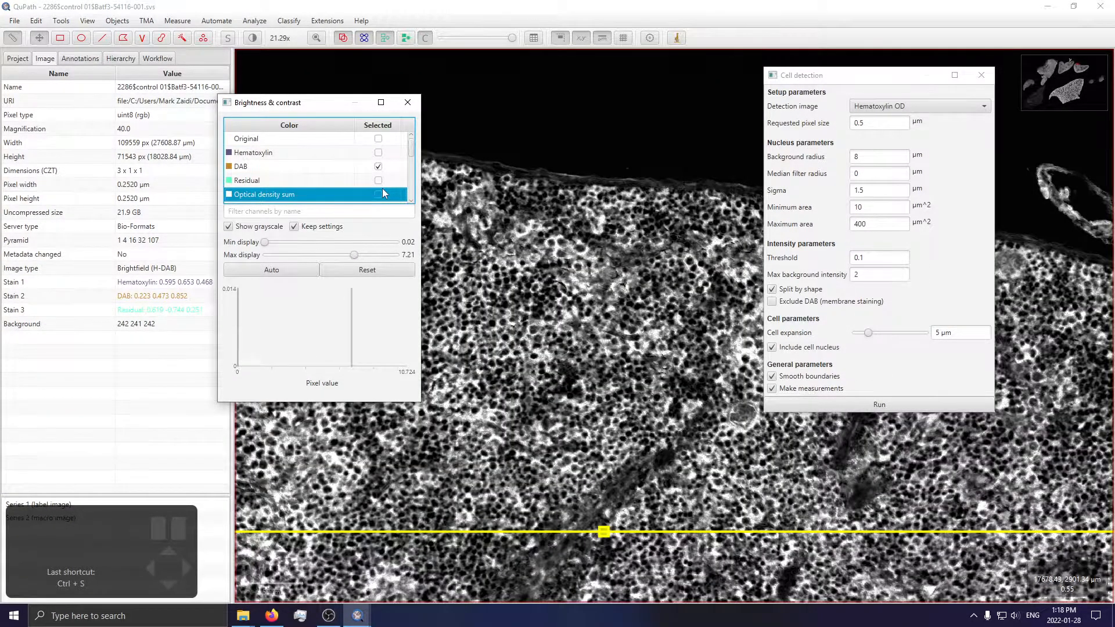
click(284, 270)
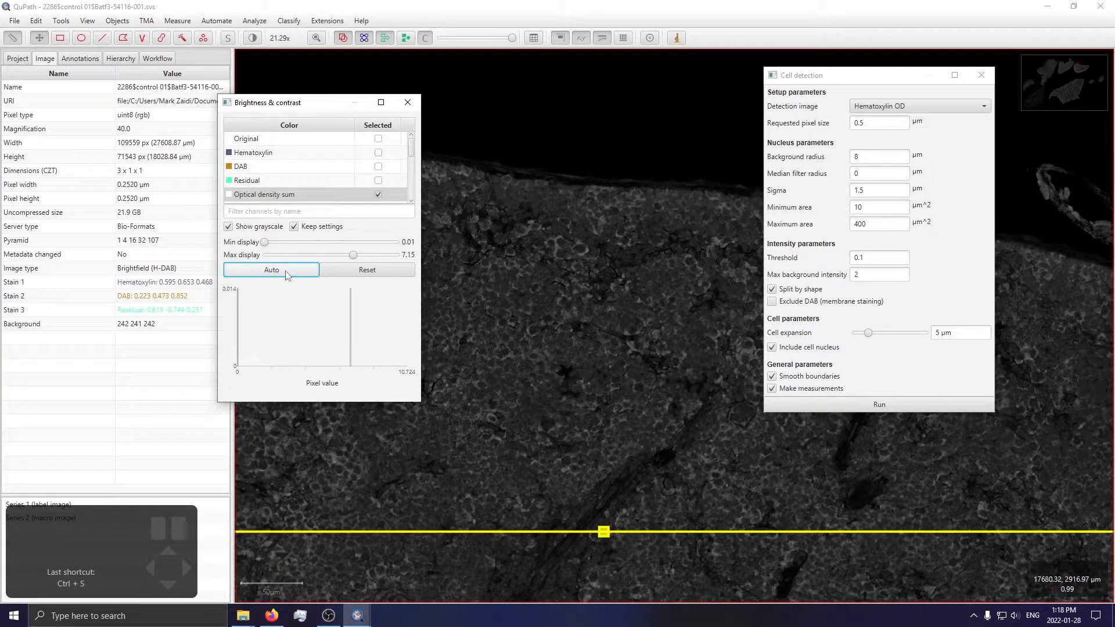
drag(353, 255, 306, 255)
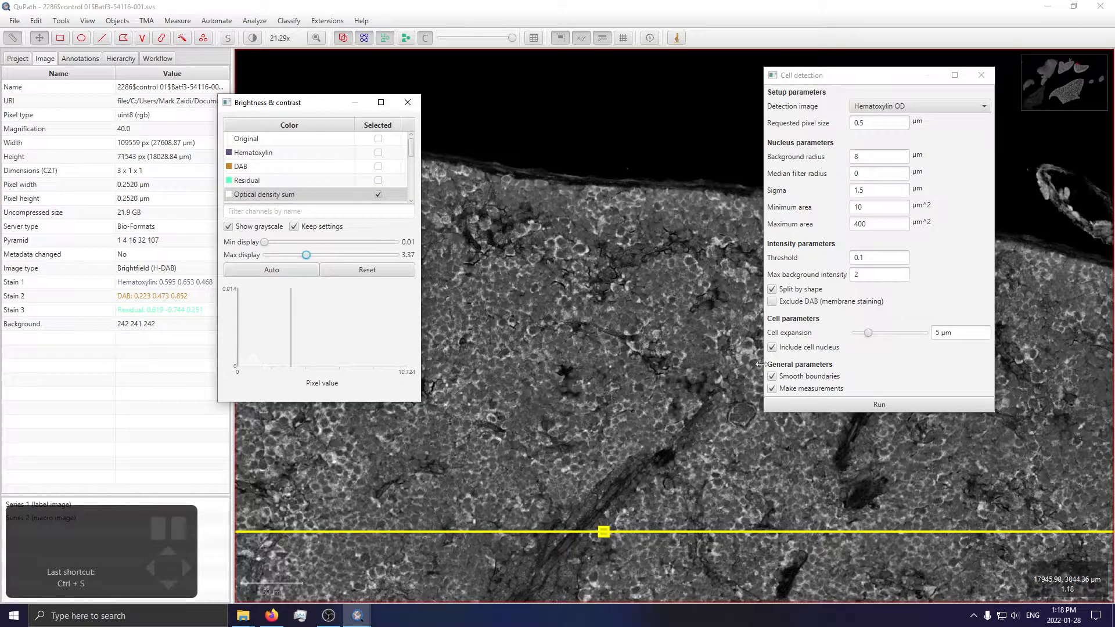
scroll(597, 310, up, 2)
scroll(597, 309, down, 4)
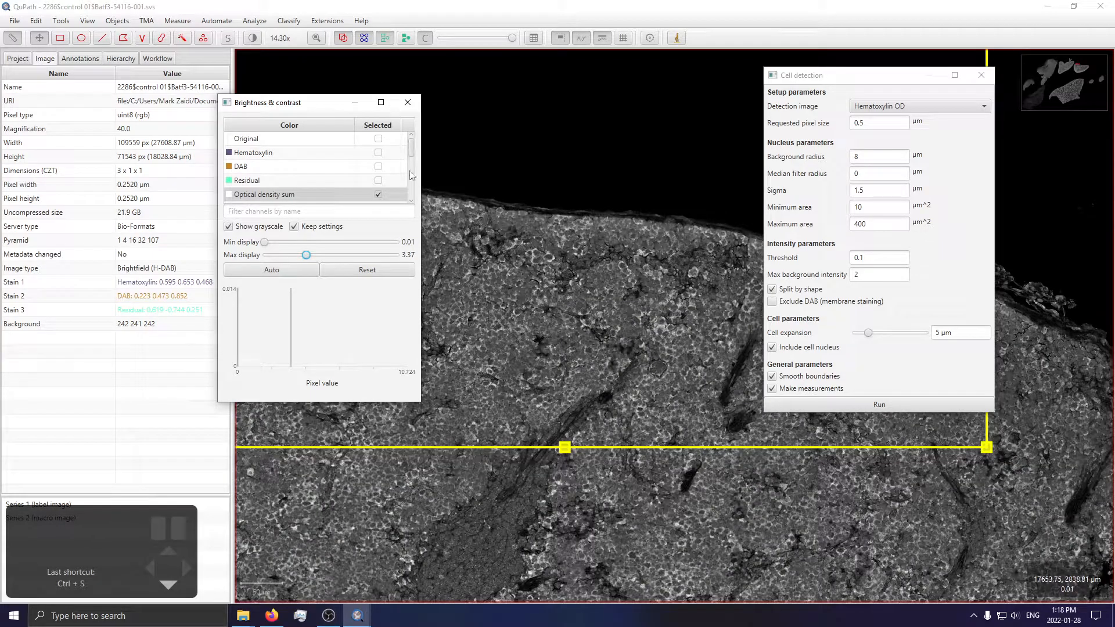
click(378, 153)
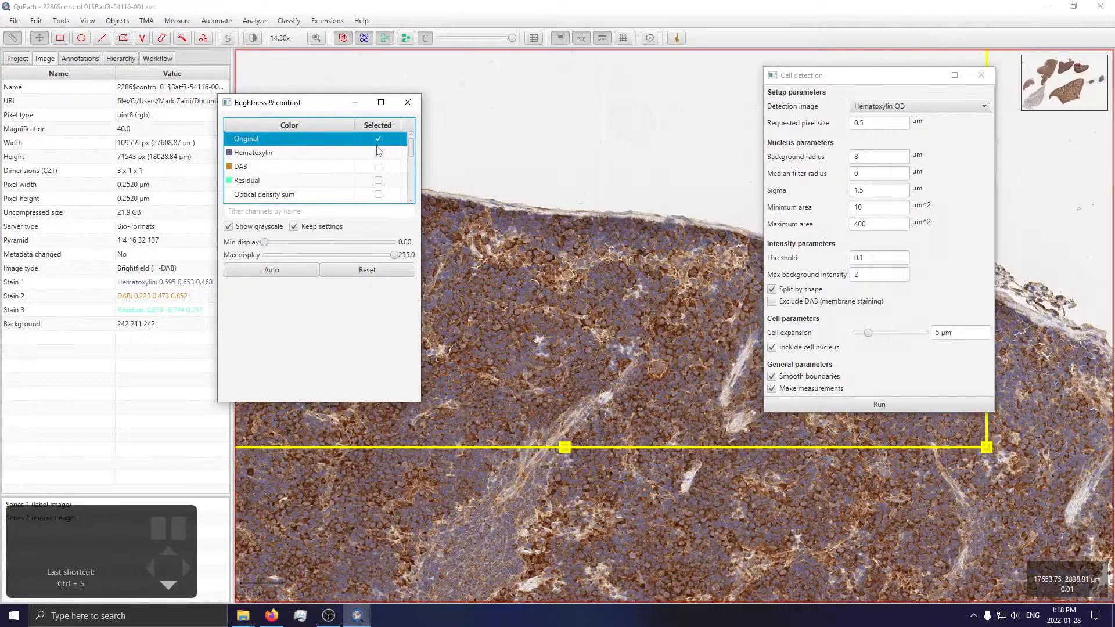
click(378, 138)
Review the cell detection settings for pixel size, background radius, median filter, sigma, minimum and maximum area, and intensity threshold
click(874, 123)
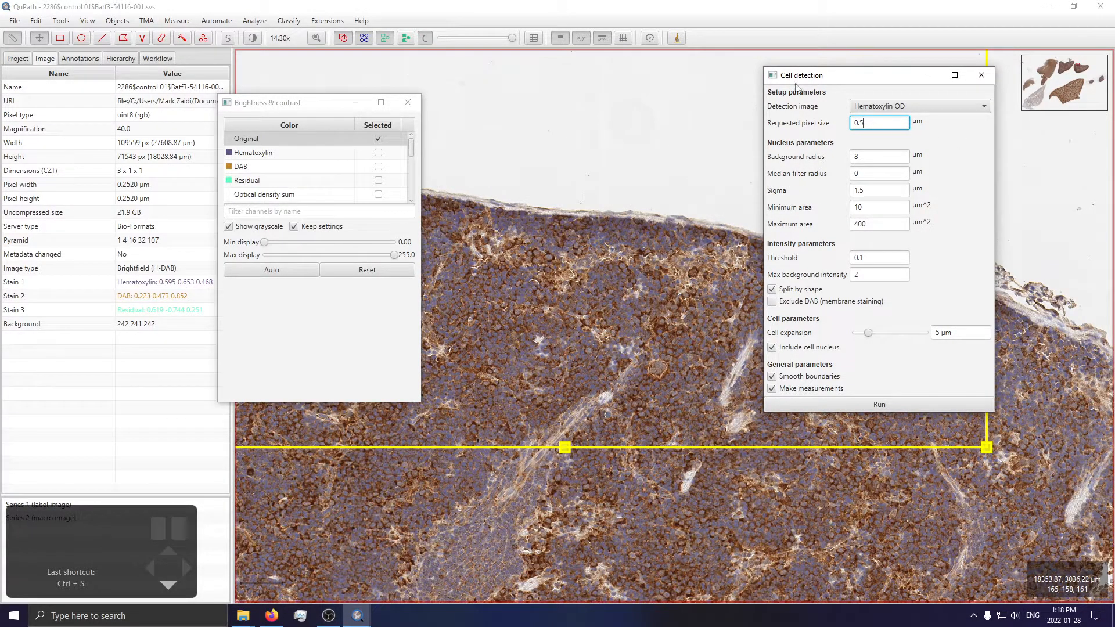
click(864, 157)
click(872, 174)
click(870, 189)
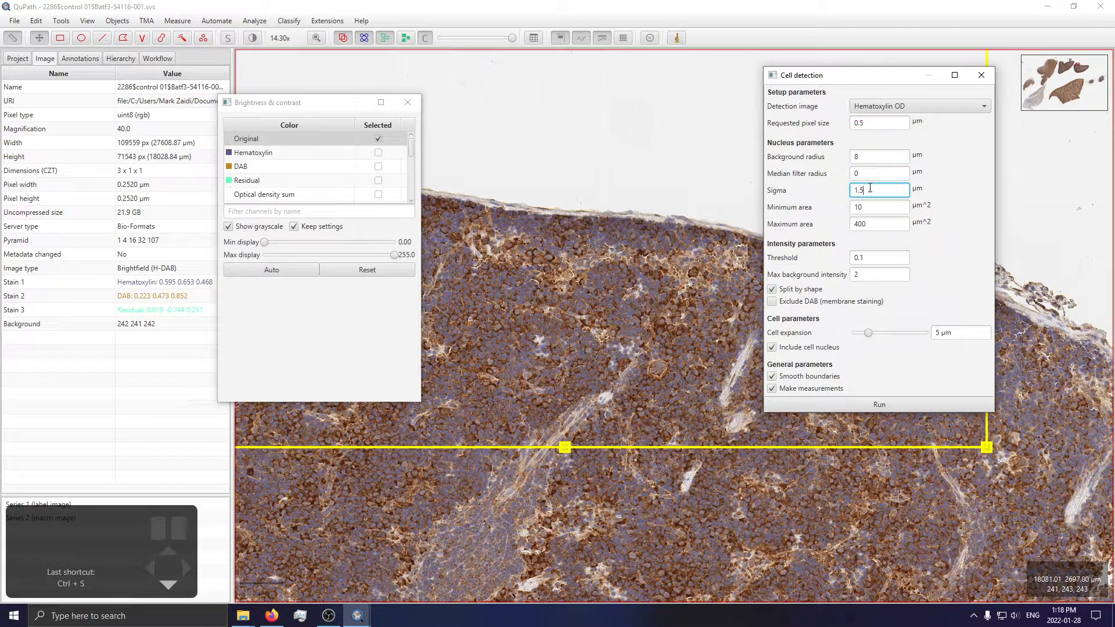
click(880, 205)
click(889, 221)
click(877, 209)
click(875, 223)
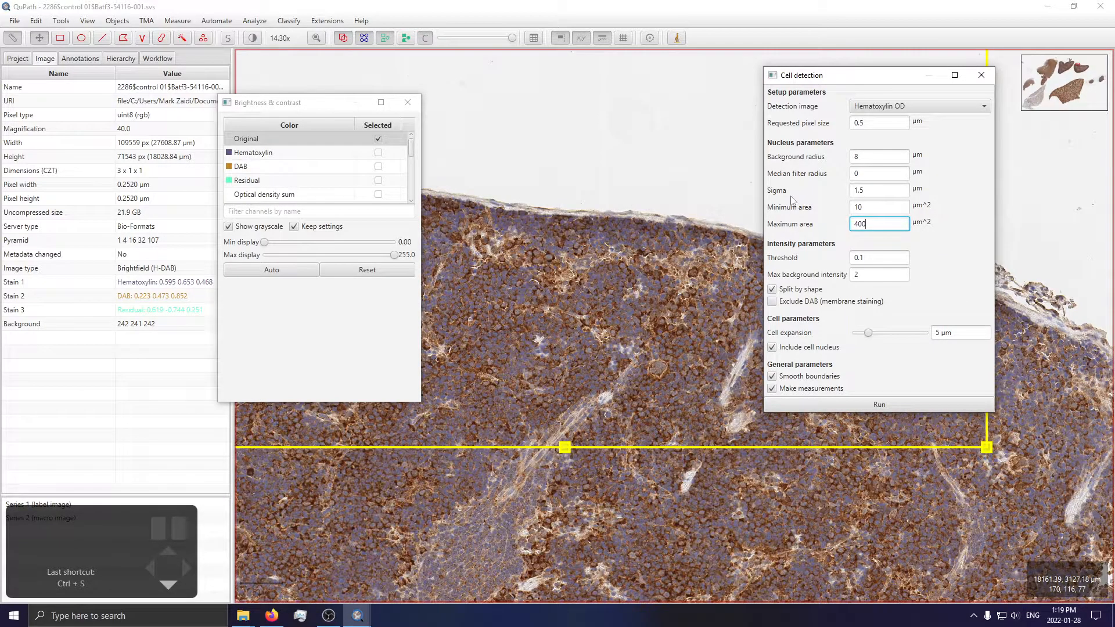
click(873, 258)
double_click(860, 258)
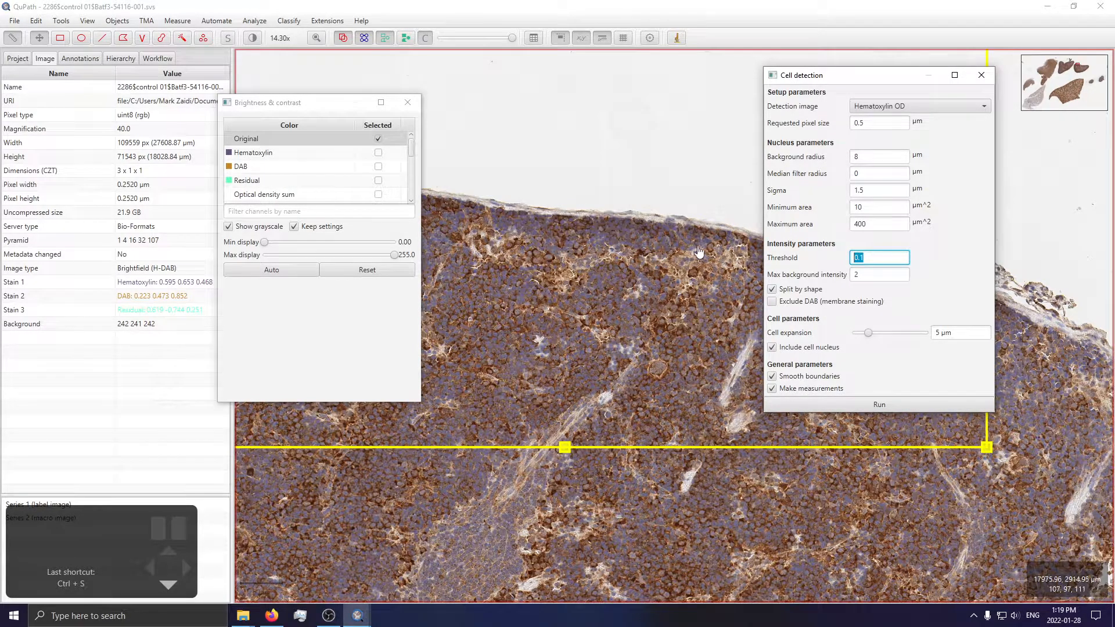
Run cell detection on the annotation with 0.5 µm pixel size and threshold 0.1, and lower the overlay opacity to reveal the nuclei
click(880, 123)
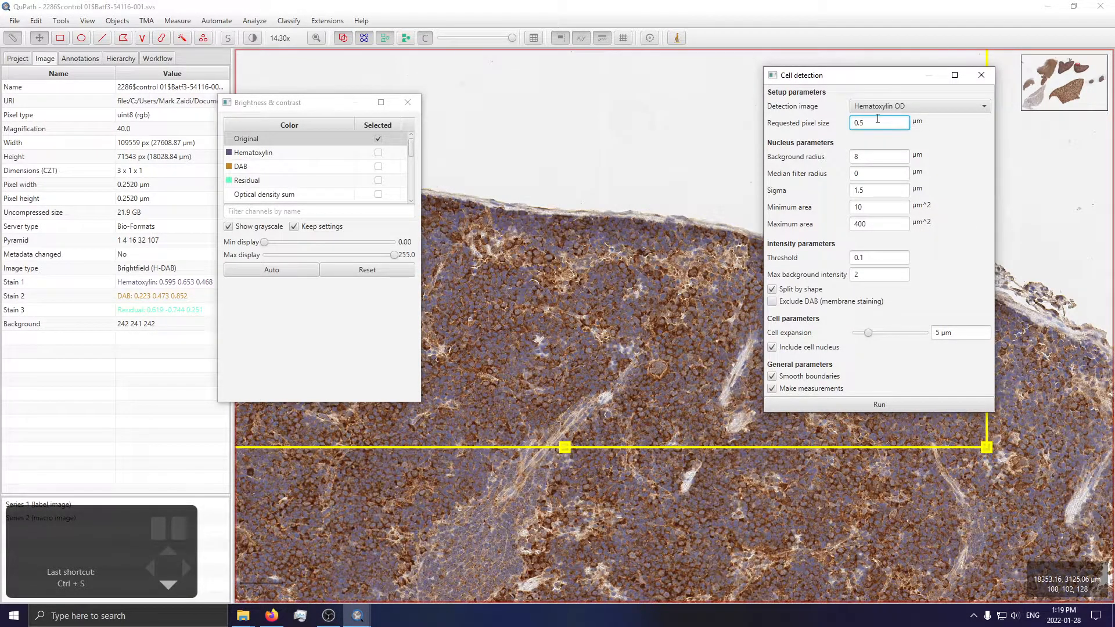
click(894, 405)
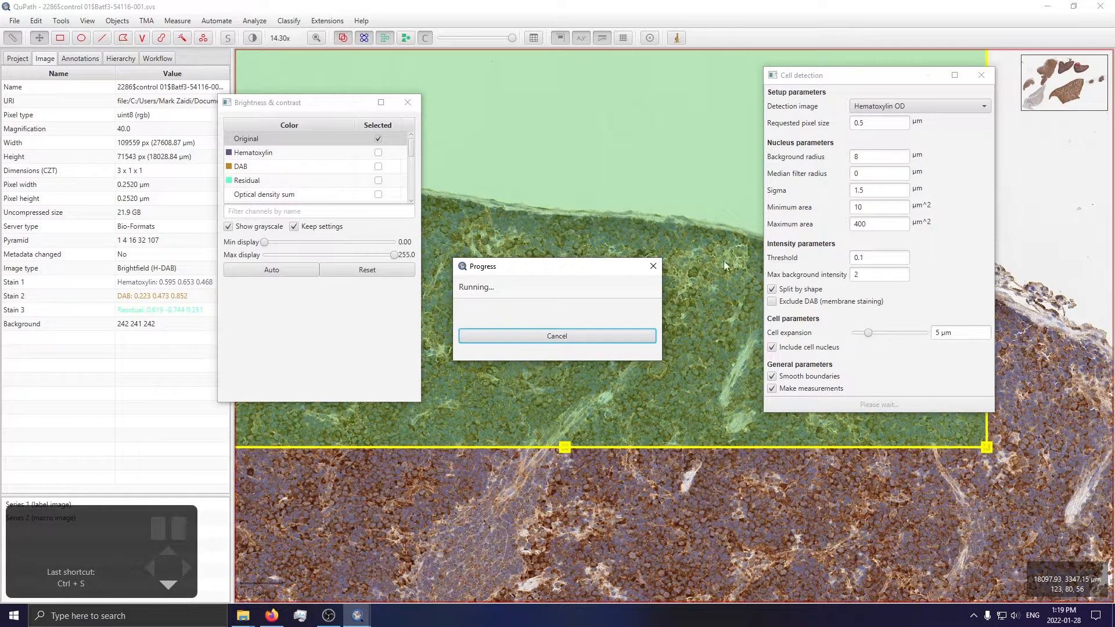
drag(704, 497, 571, 340)
scroll(655, 318, up, 2)
mouse_move(511, 38)
mouse_down()
mouse_move(431, 50)
mouse_move(503, 47)
mouse_move(436, 58)
mouse_move(483, 55)
mouse_move(399, 46)
mouse_move(511, 41)
mouse_up()
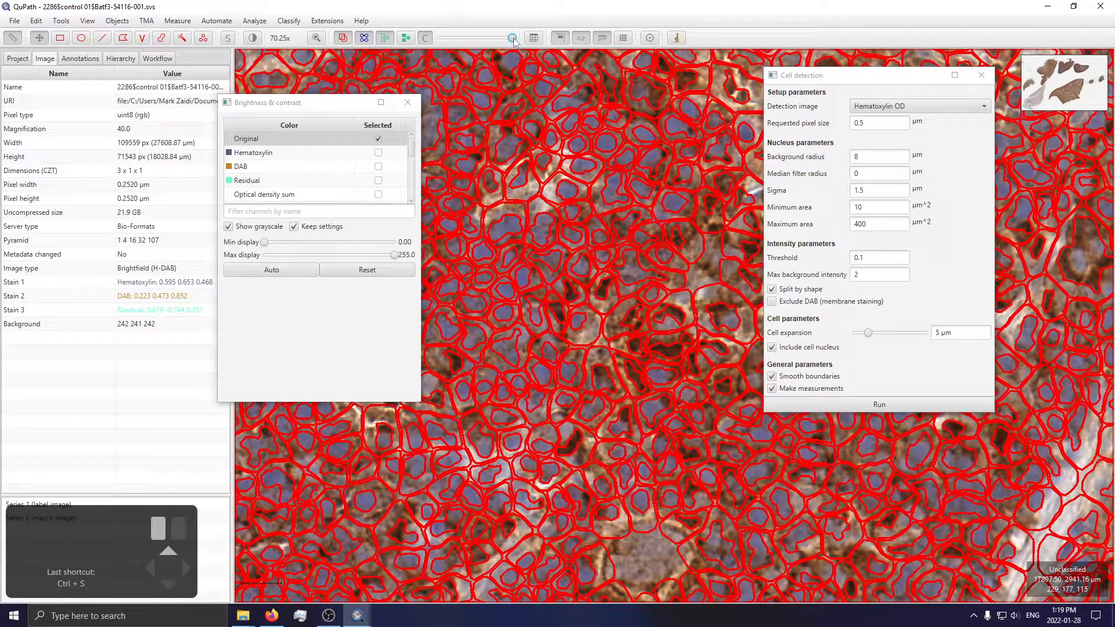
scroll(567, 417, up, 2)
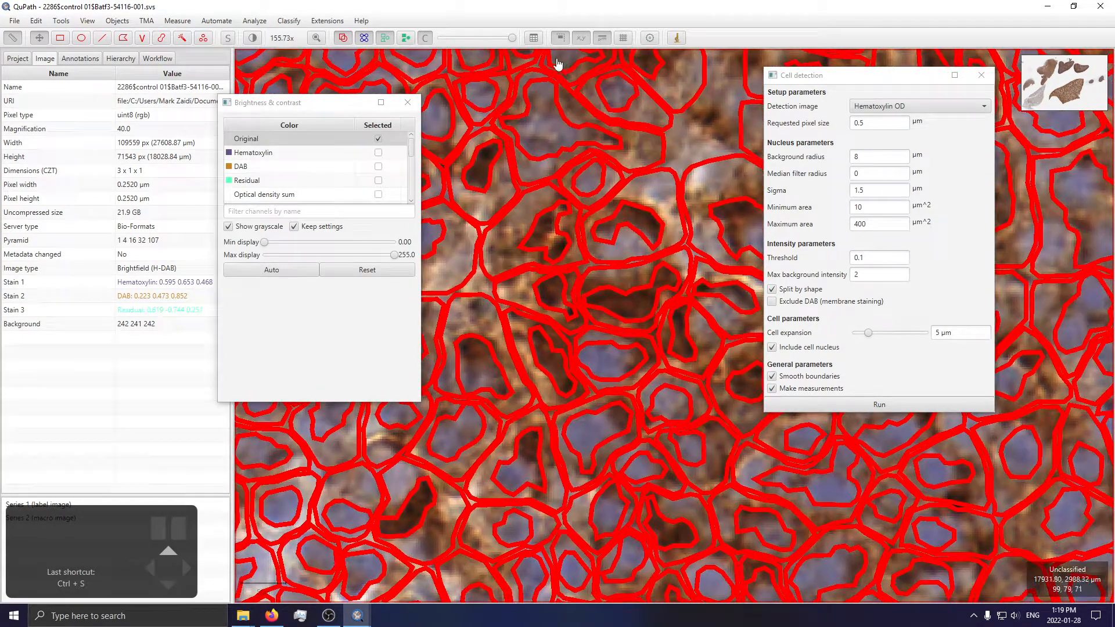
drag(511, 38, 482, 38)
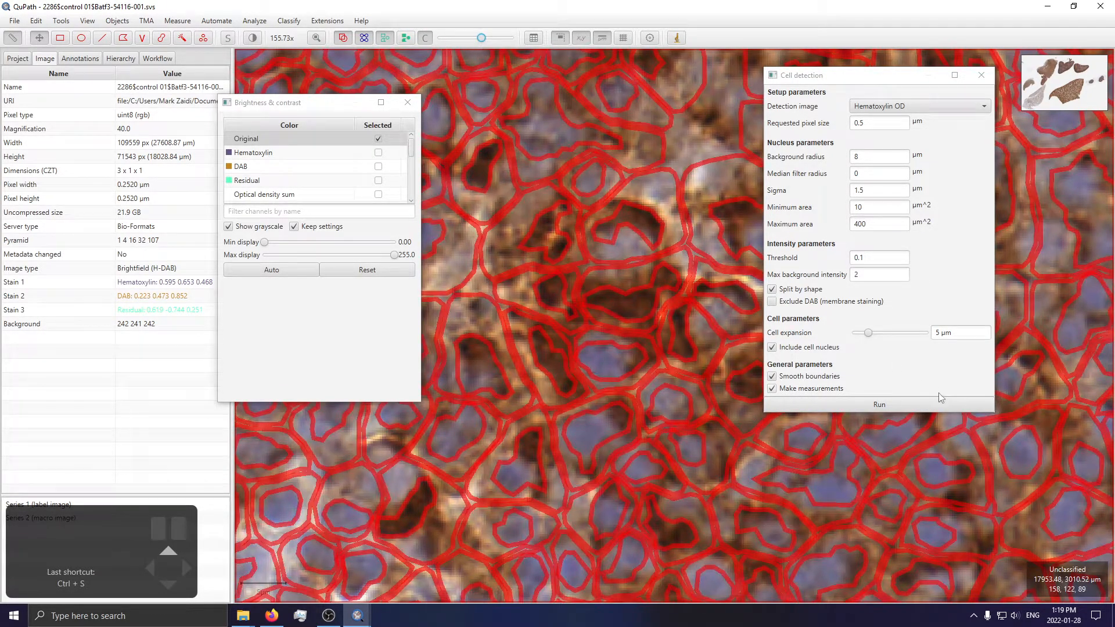
Try cell detection with the intensity threshold set to 0.2 and check the tissue for missed nuclei
click(874, 258)
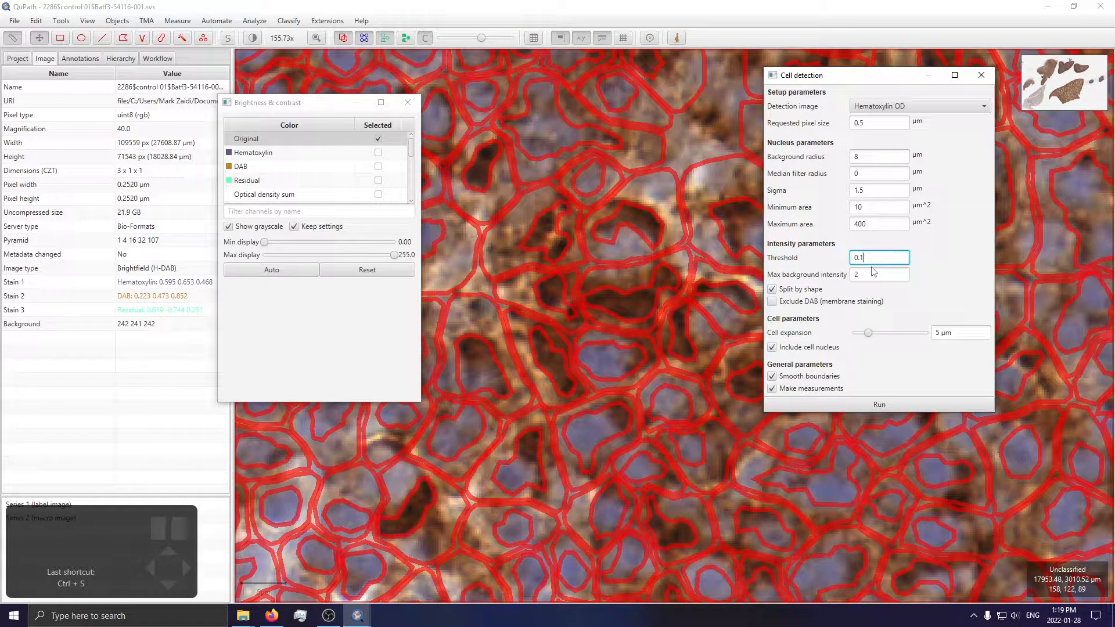
click(880, 403)
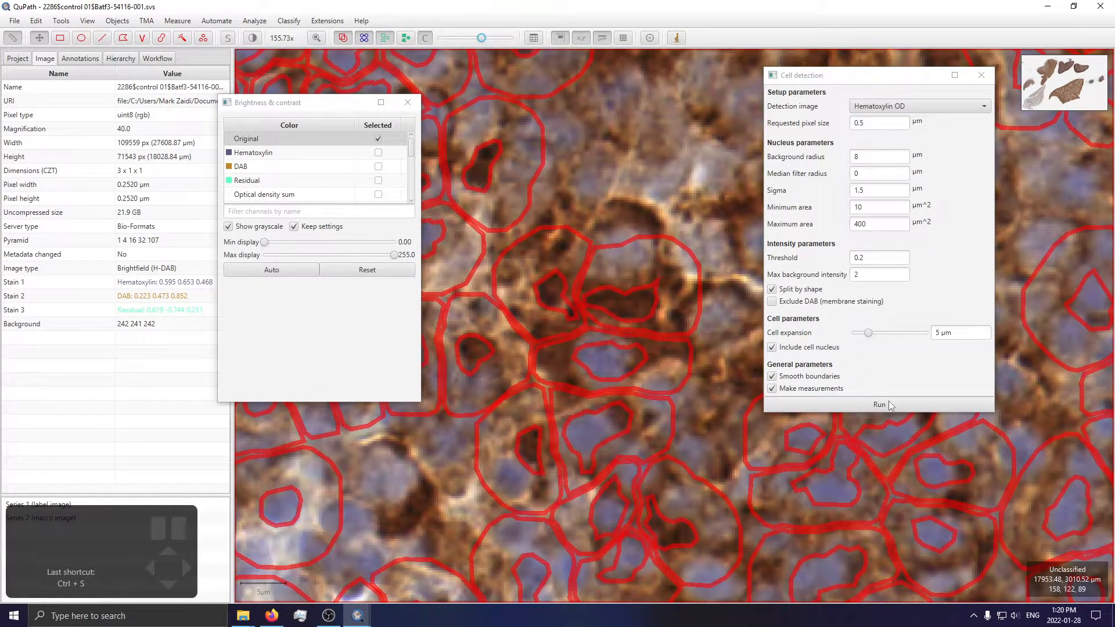
scroll(676, 173, down, 5)
scroll(625, 326, up, 2)
drag(624, 326, 471, 349)
drag(552, 329, 593, 332)
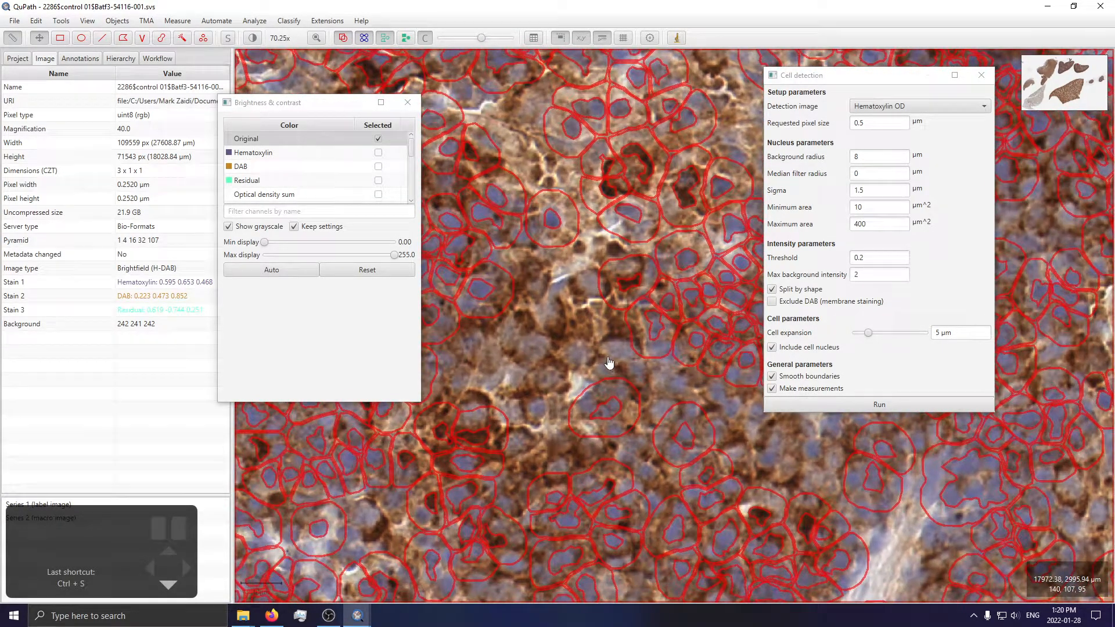
Set the intensity threshold to 0.1, rerun cell detection, and inspect the cell outlines close up and across the annotation
click(892, 259)
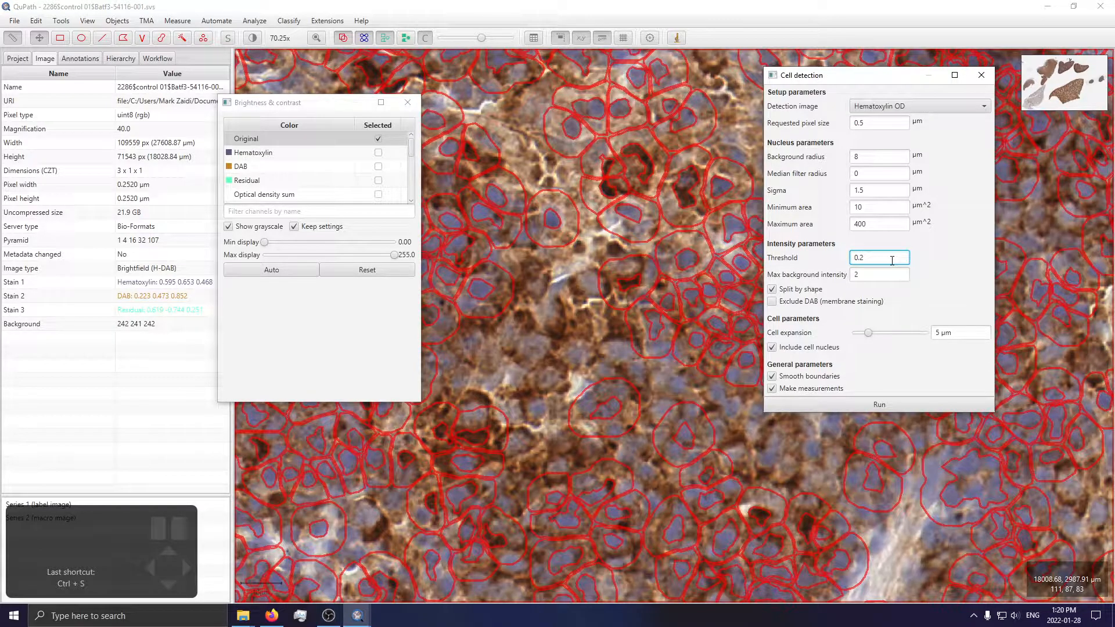
click(944, 405)
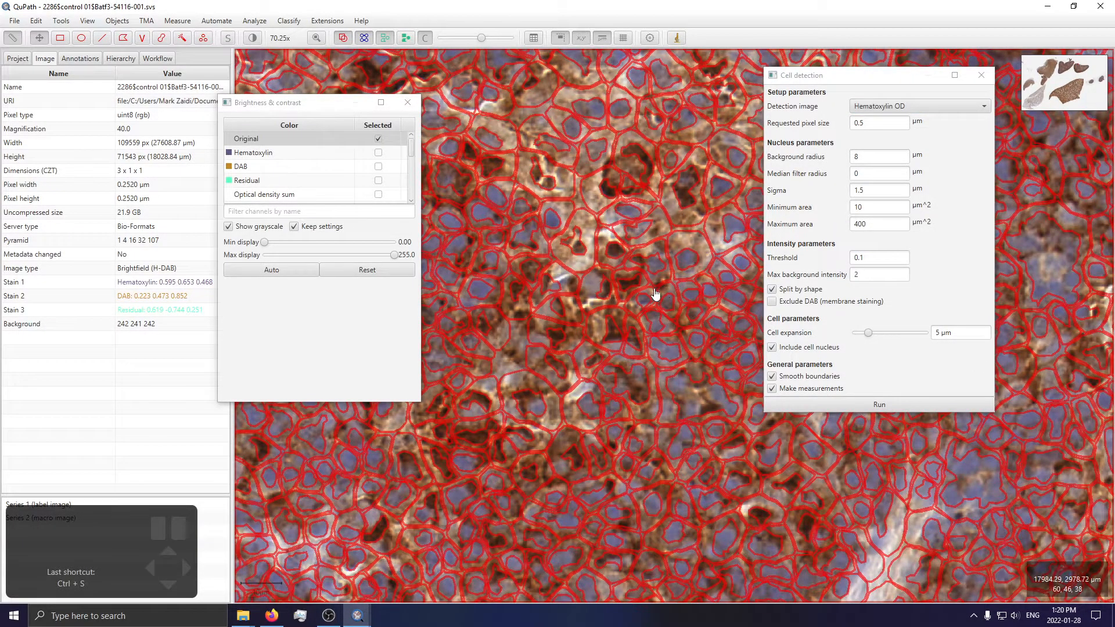
scroll(572, 334, down, 4)
drag(572, 334, 744, 204)
drag(511, 438, 799, 518)
scroll(574, 316, up, 6)
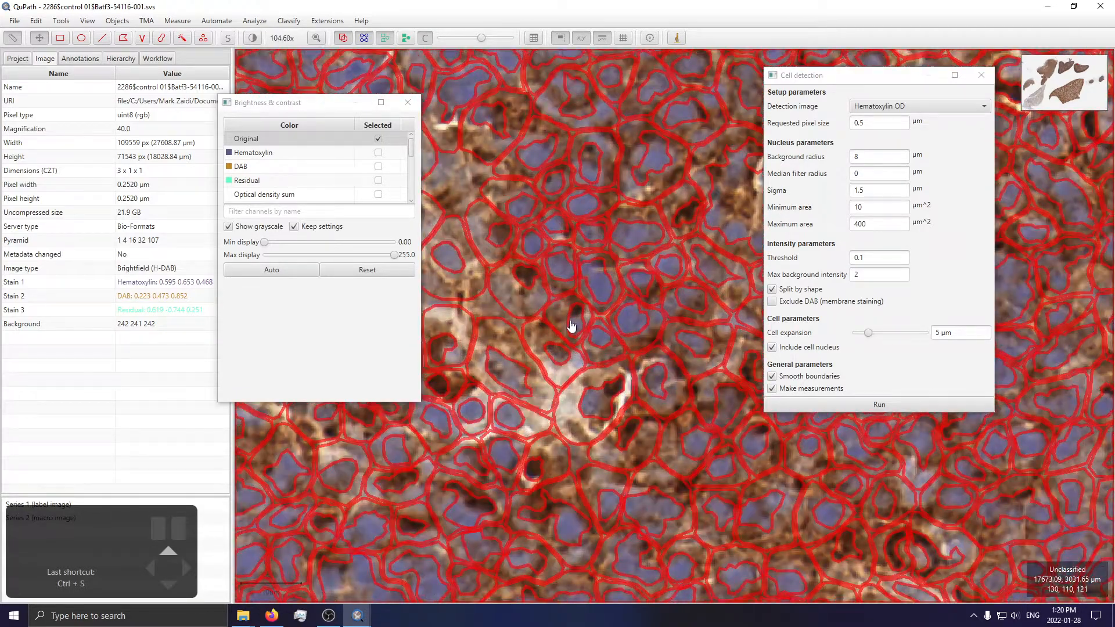
scroll(572, 326, down, 4)
drag(549, 313, 660, 391)
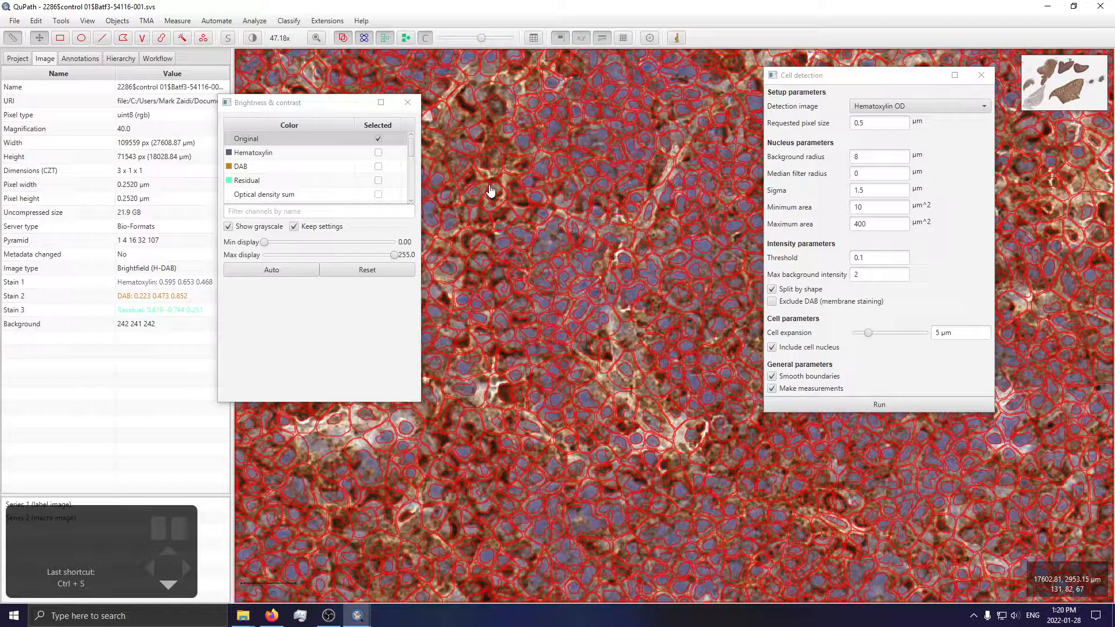
scroll(590, 256, down, 7)
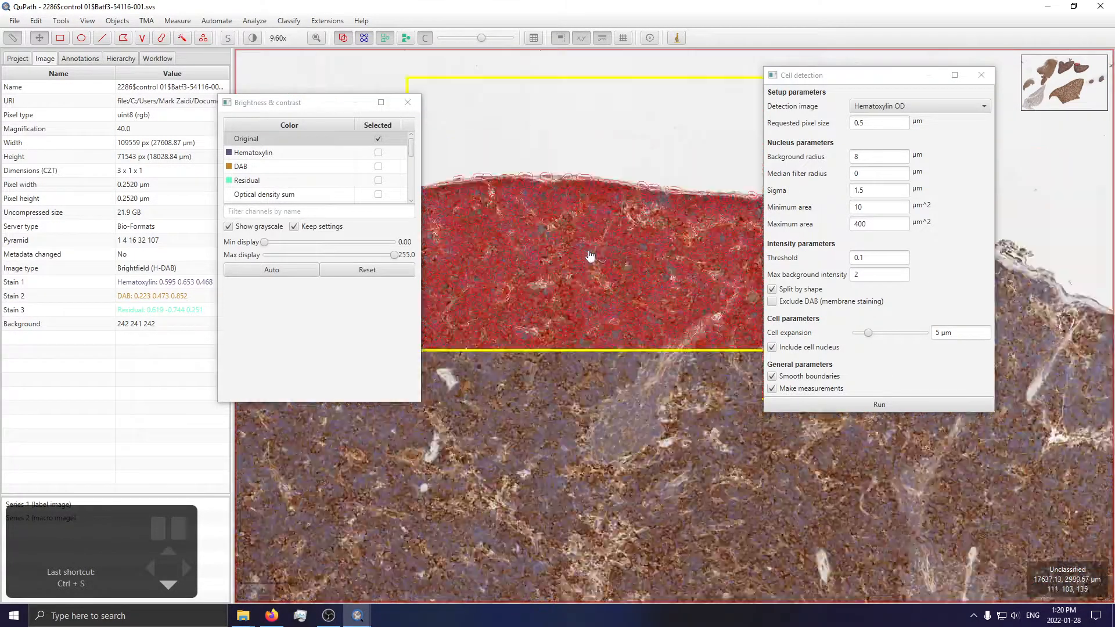
drag(586, 140, 644, 101)
drag(627, 426, 650, 428)
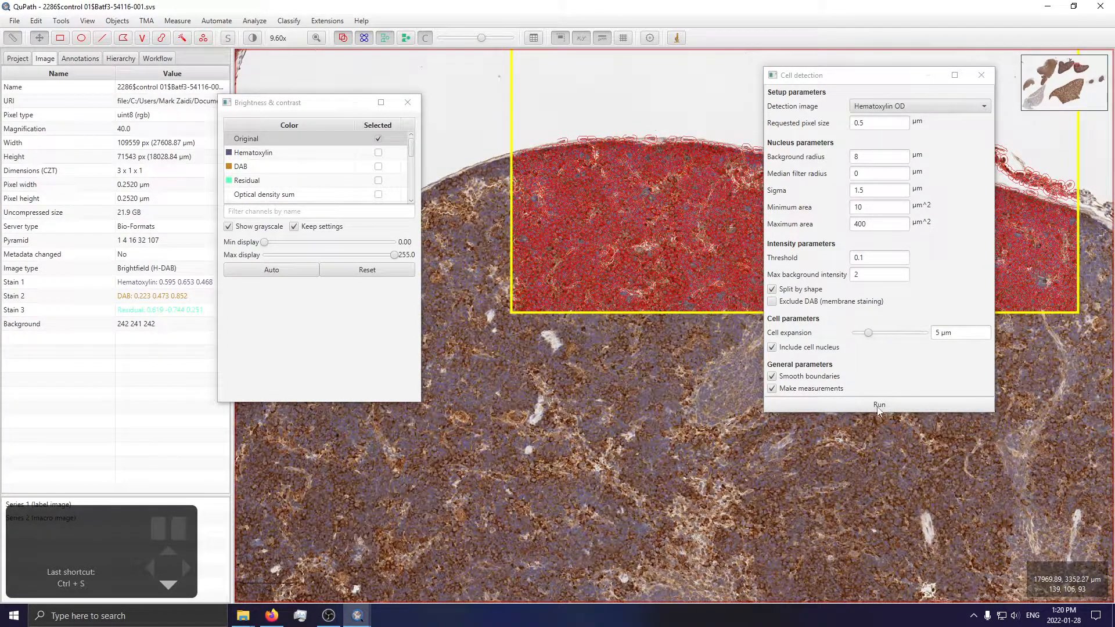
Review the parameters logged for the latest cell detection in the command history, including pixel size, background radius, median radius and threshold
click(157, 60)
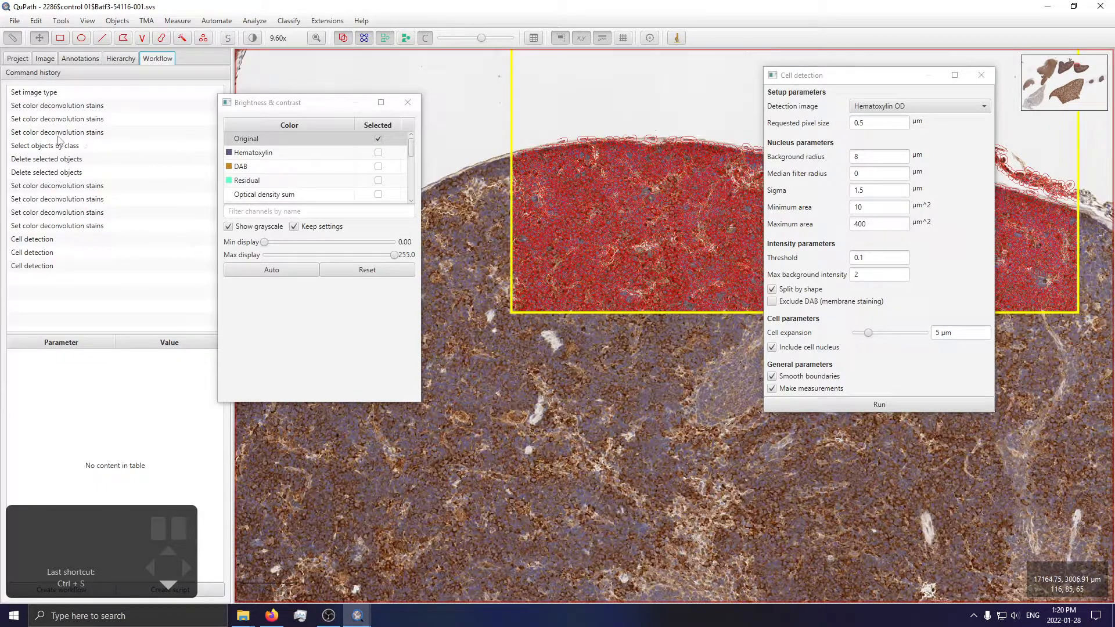
click(43, 270)
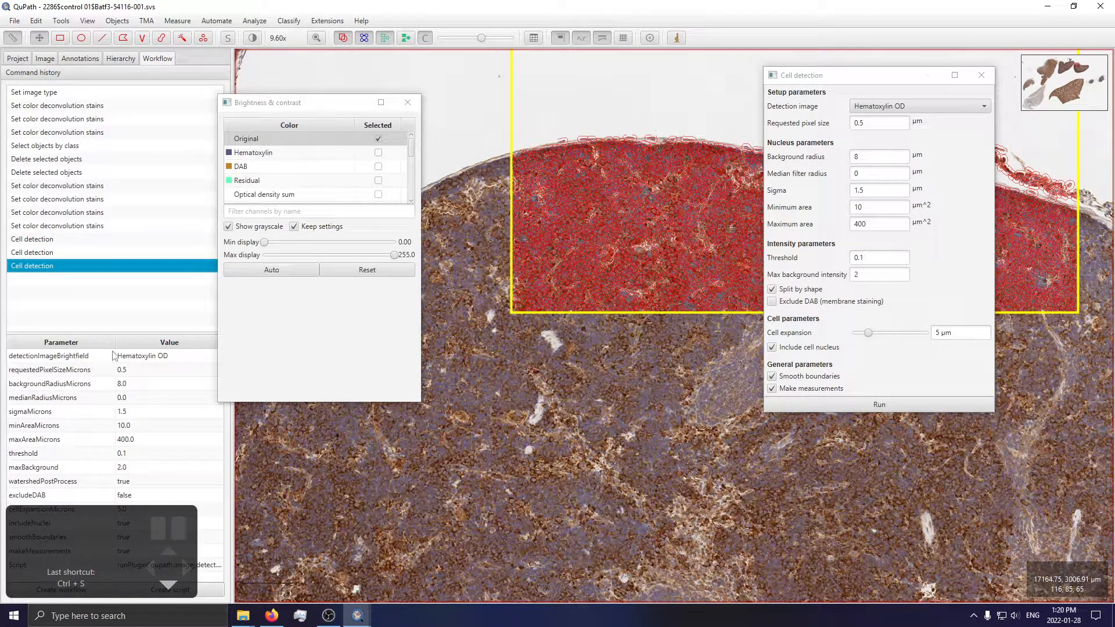
drag(357, 104, 731, 109)
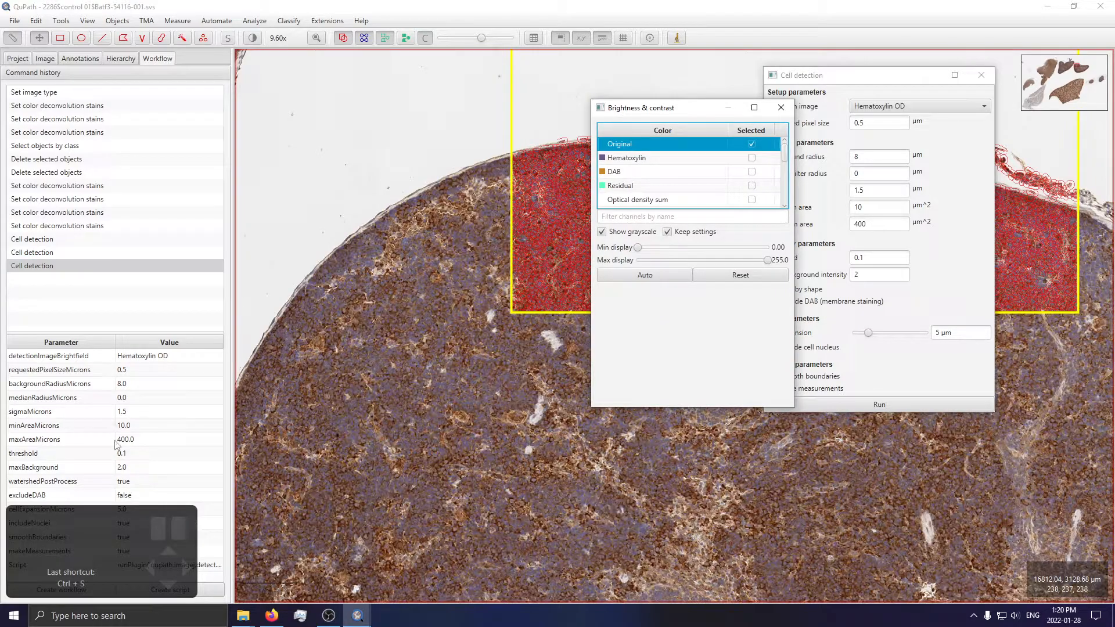
click(162, 384)
click(166, 452)
click(145, 401)
click(144, 373)
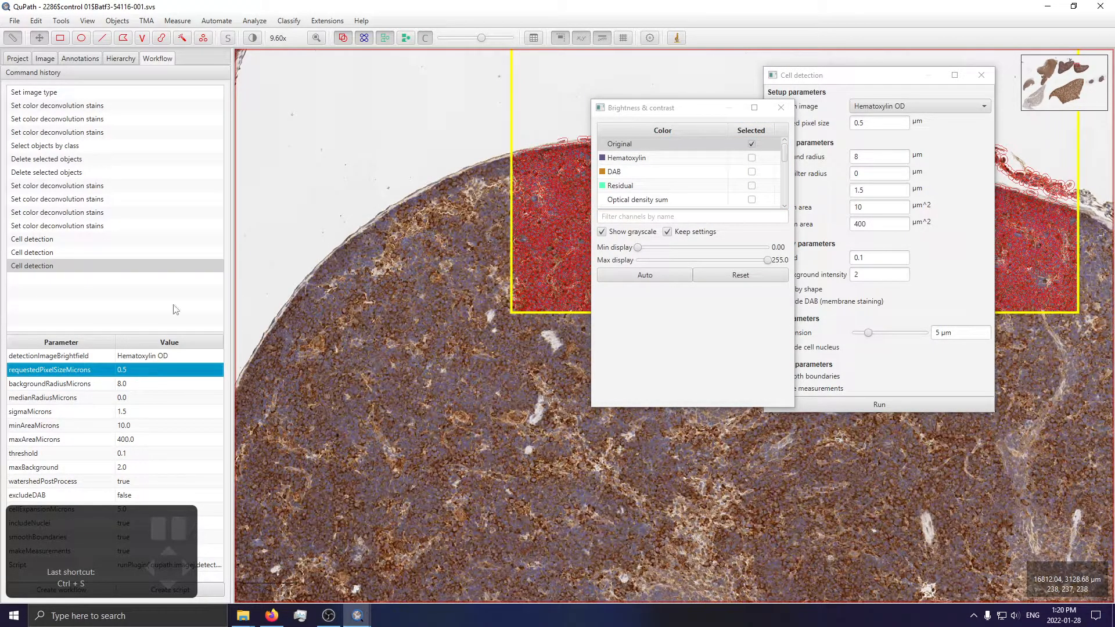
Create a script from the command history and delete the three superseded stain-vector lines just above the final one
click(204, 593)
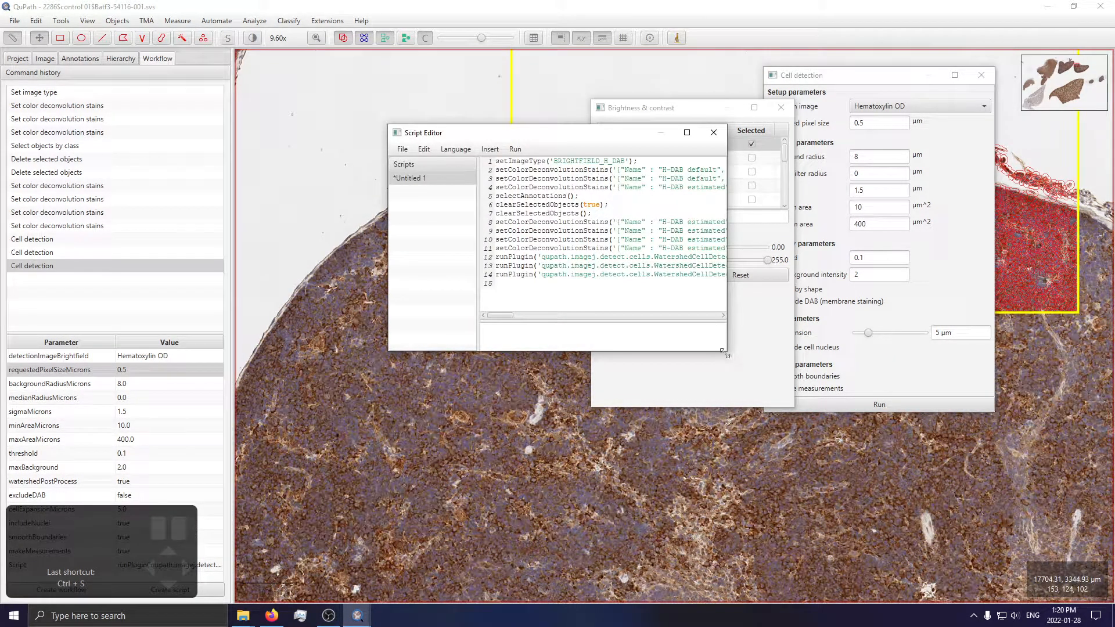
drag(728, 350, 1112, 549)
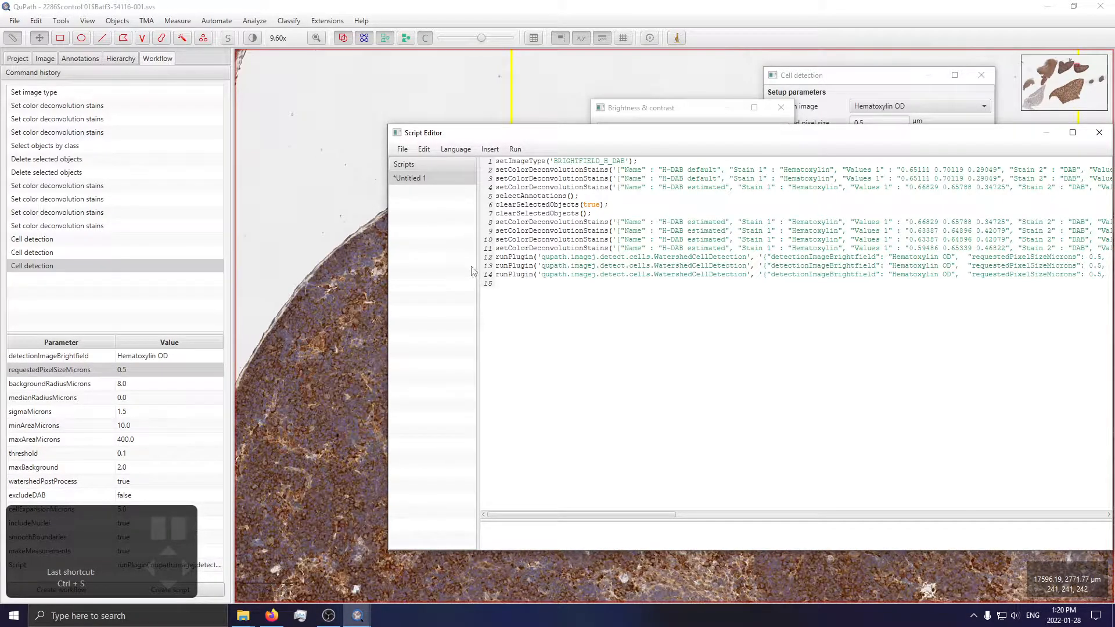
drag(494, 273, 487, 174)
click(568, 237)
triple_click(550, 266)
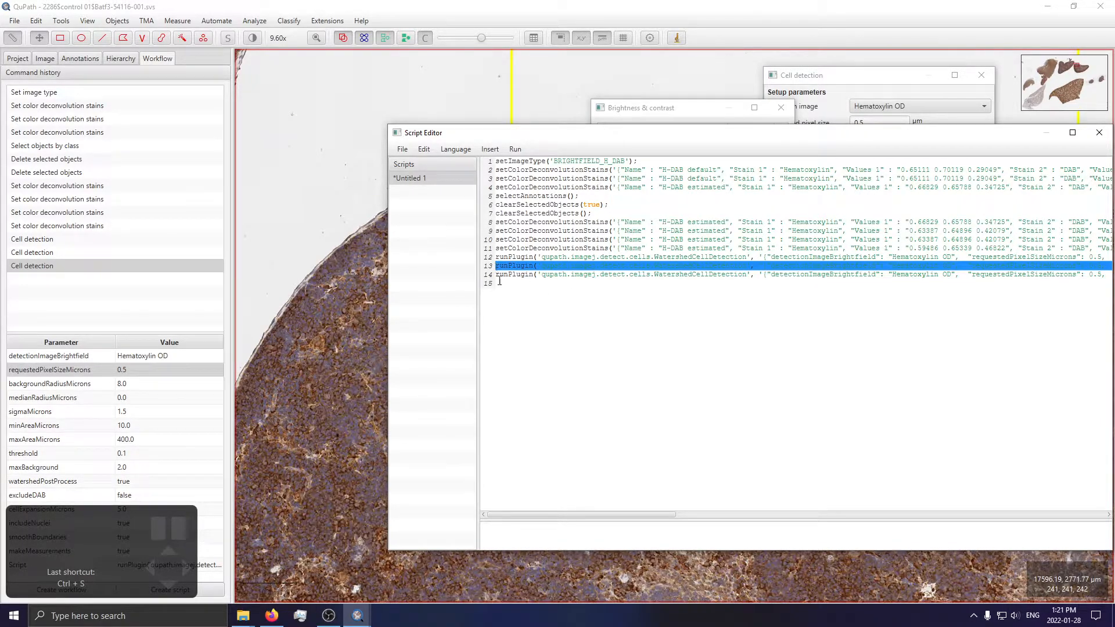
drag(490, 246, 493, 222)
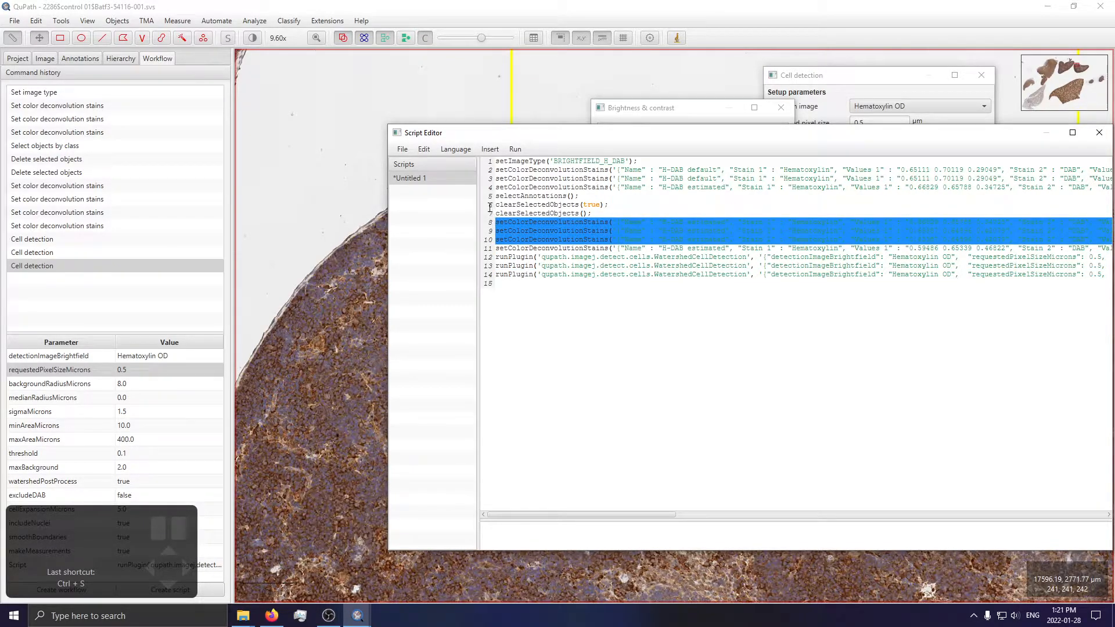
key(Delete)
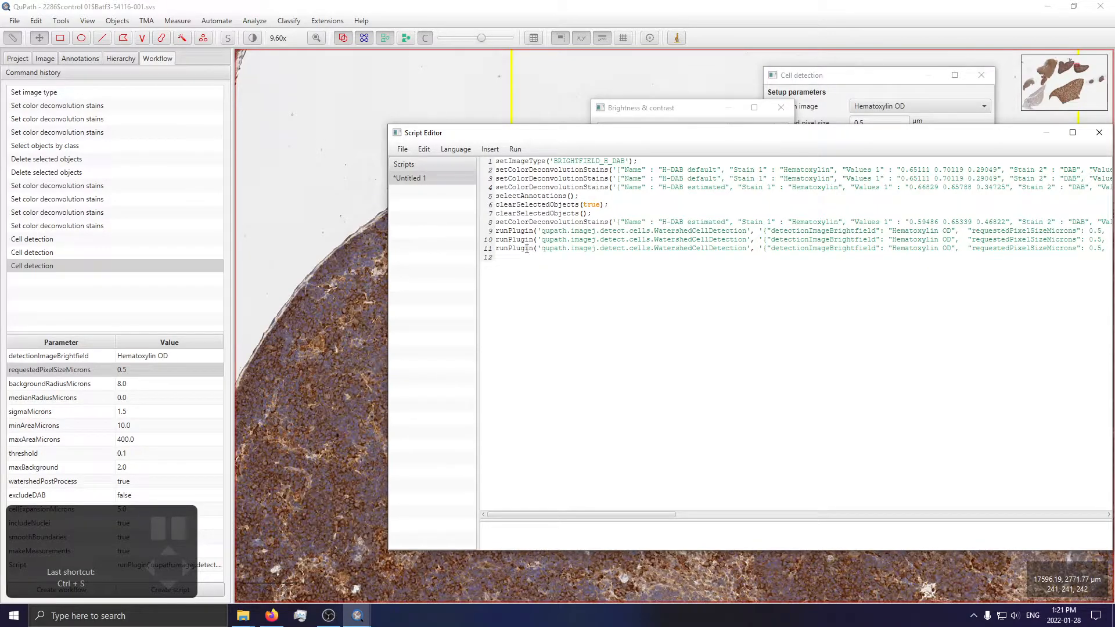
Trim the script to the final setColorDeconvolutionStains and runPlugin lines by deleting the earlier cell detections and all preceding setup lines
drag(497, 249, 493, 230)
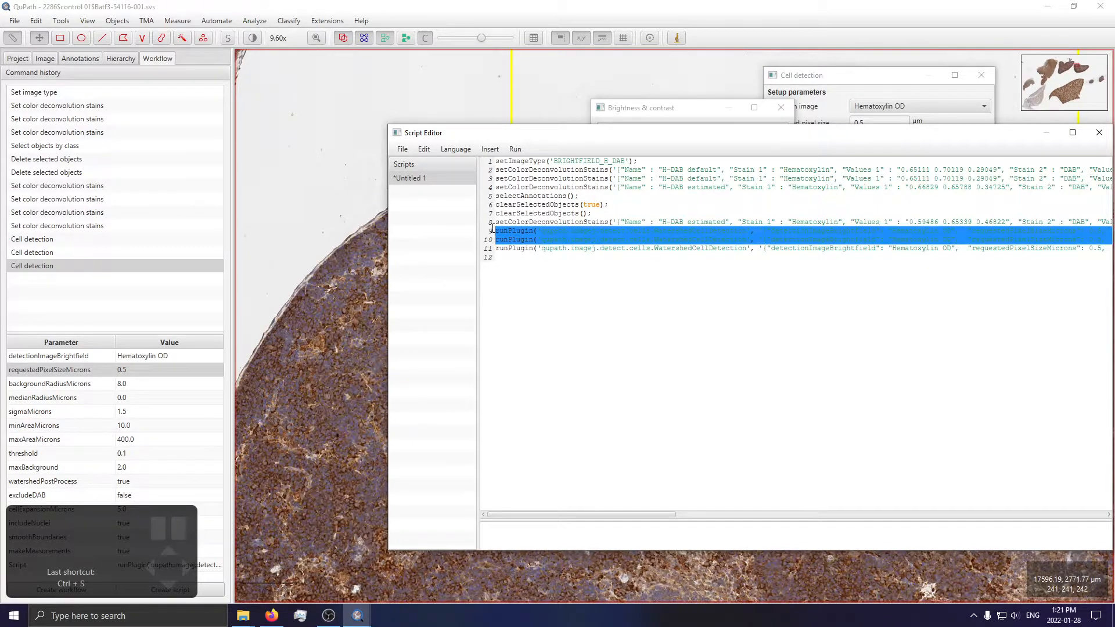
key(Delete)
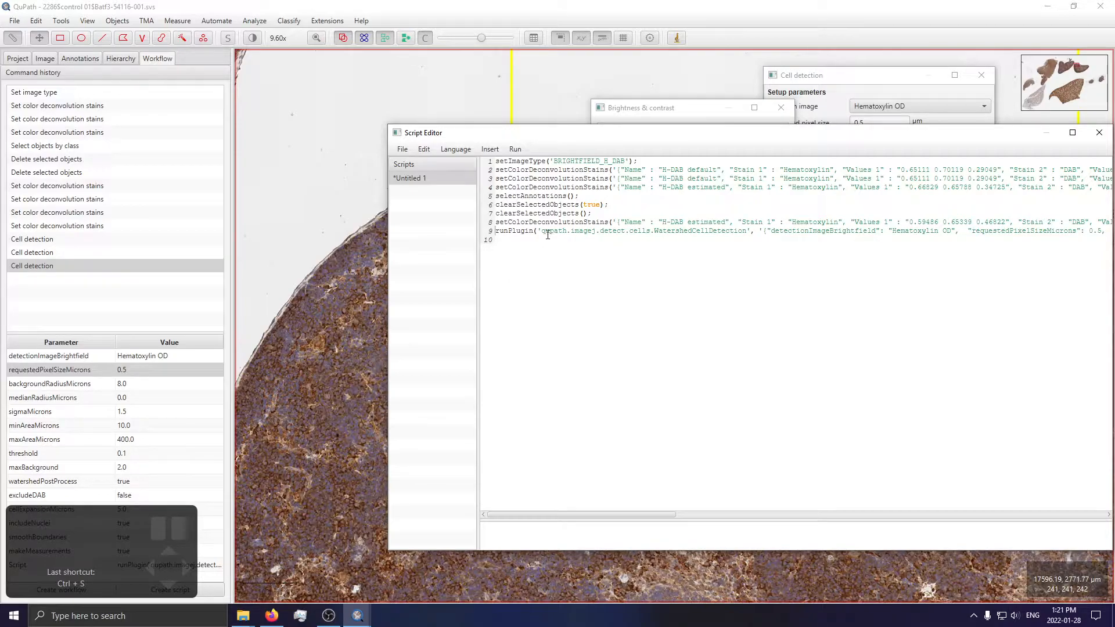
triple_click(626, 235)
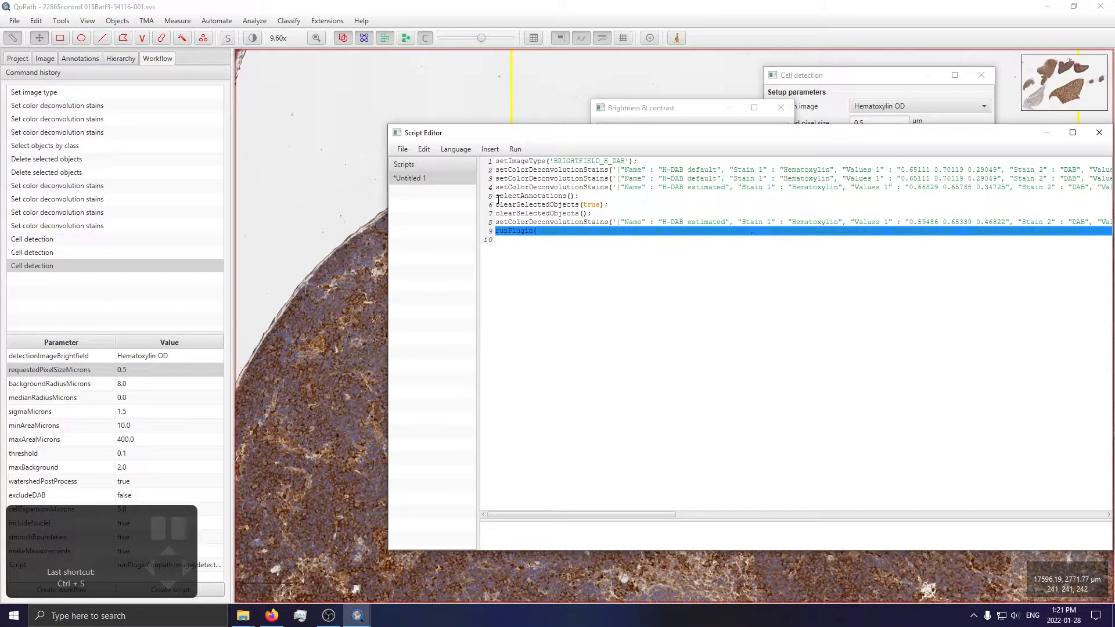
drag(496, 213, 489, 161)
key(Delete)
triple_click(536, 161)
key(Delete)
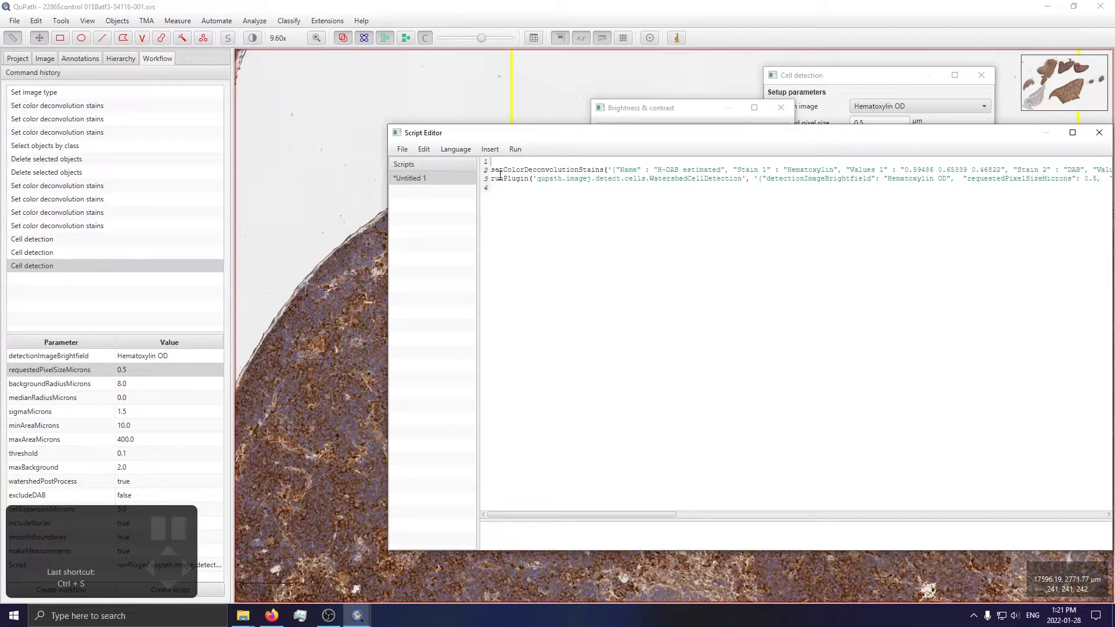
Run the trimmed script on the selected rectangle annotation and check the resulting cell detections
drag(584, 137, 530, 328)
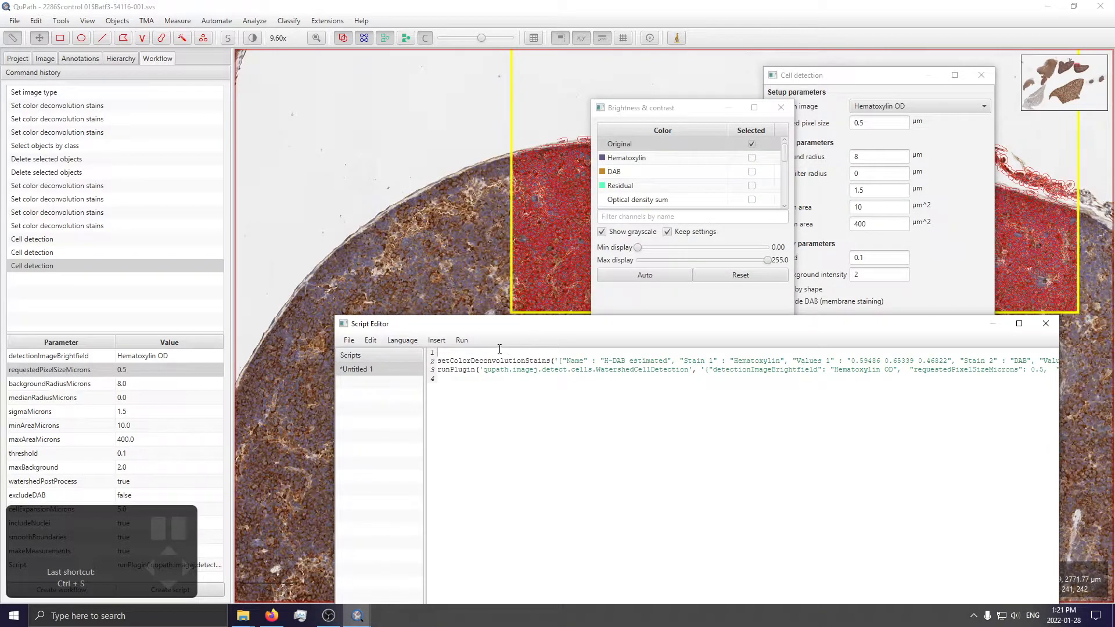
click(461, 340)
click(470, 357)
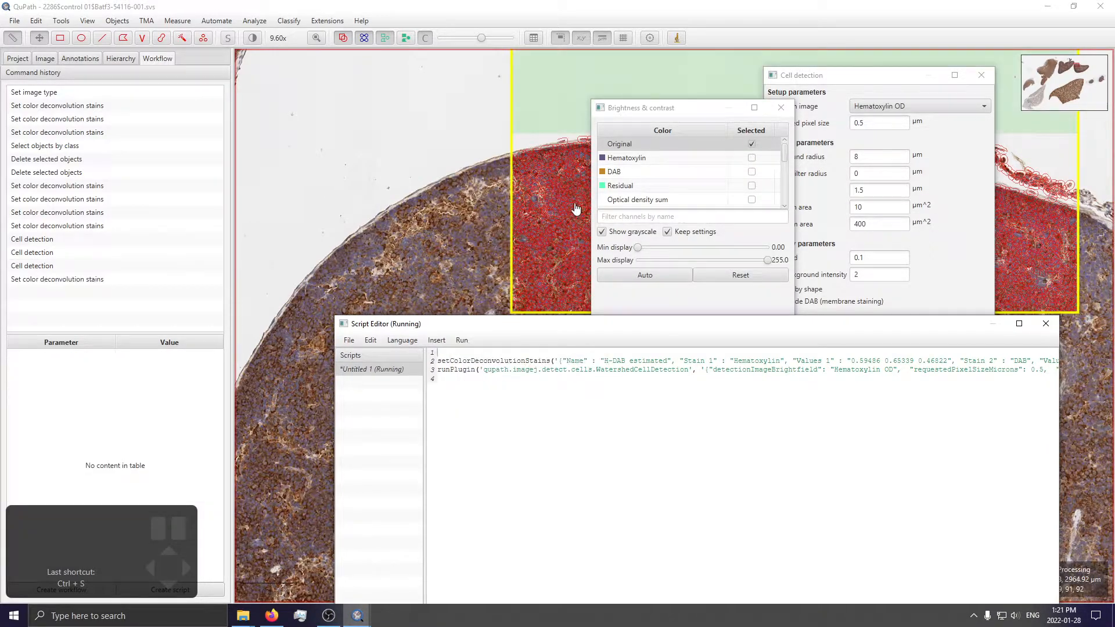
scroll(546, 215, up, 8)
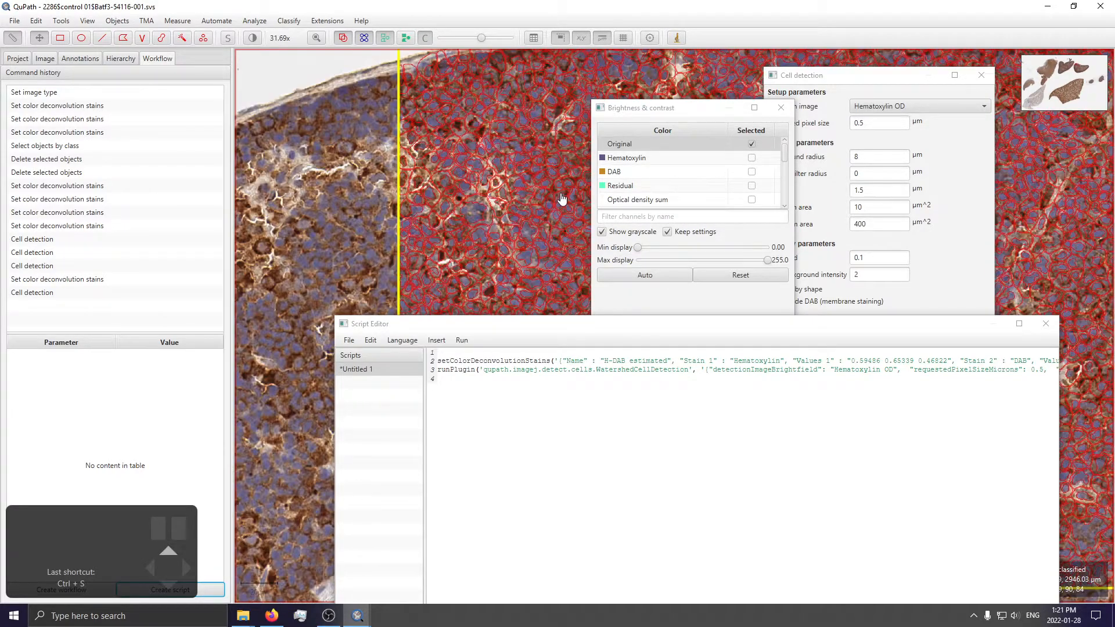
scroll(539, 222, down, 10)
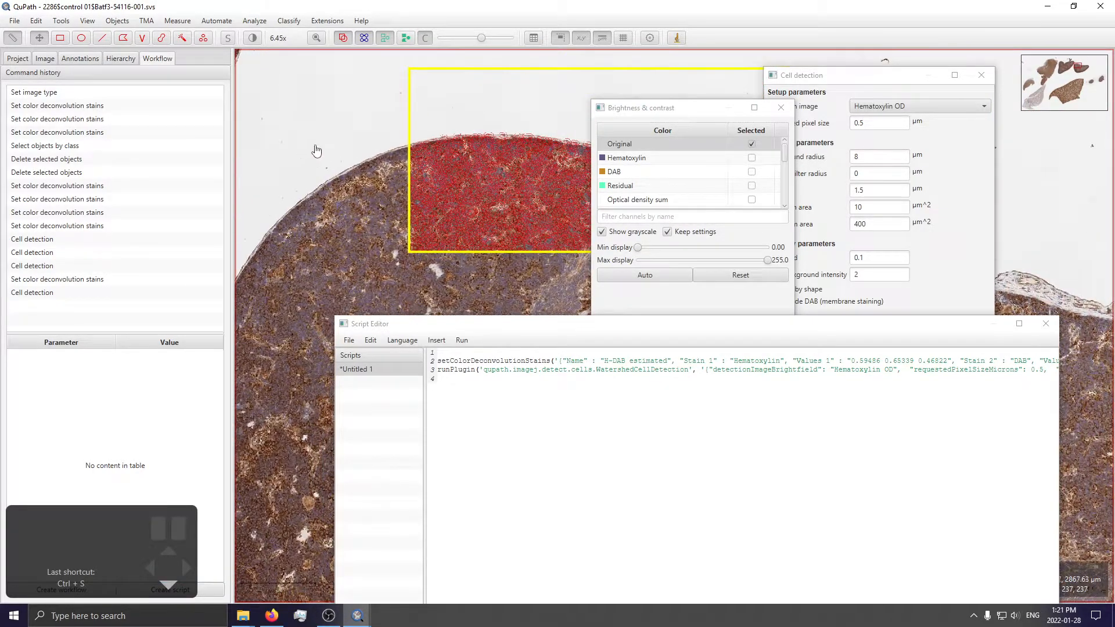
scroll(506, 166, up, 5)
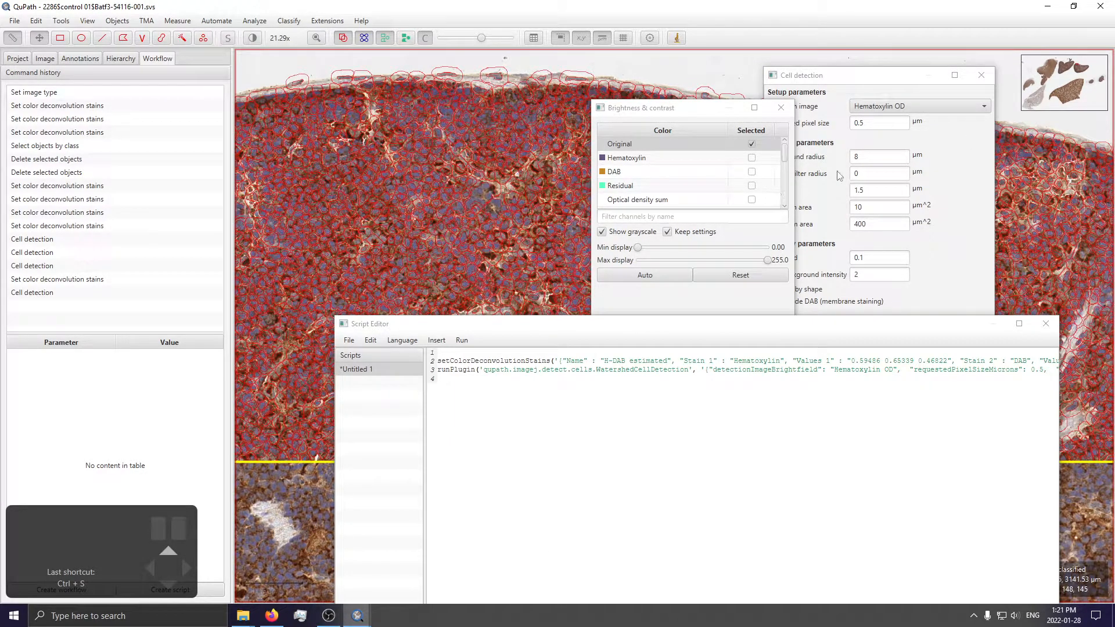
Review the cell detection parameters against the nucleus and cell outlines, both close up and across the annotated region
drag(868, 81, 908, 72)
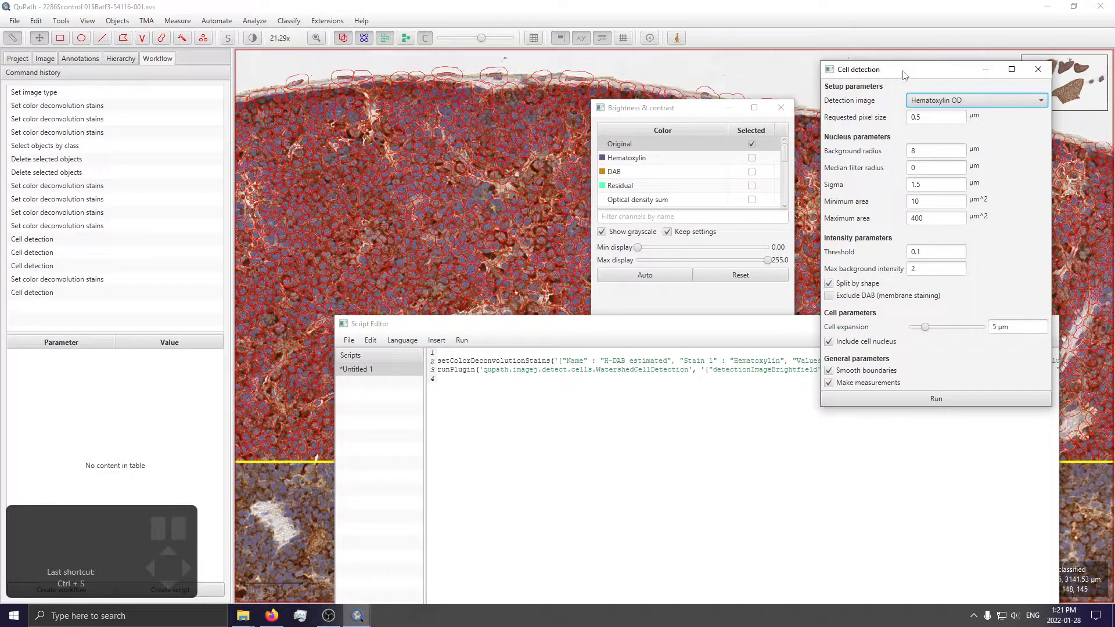
key(Tab)
key(Tab)
key(Tab)
key(Tab)
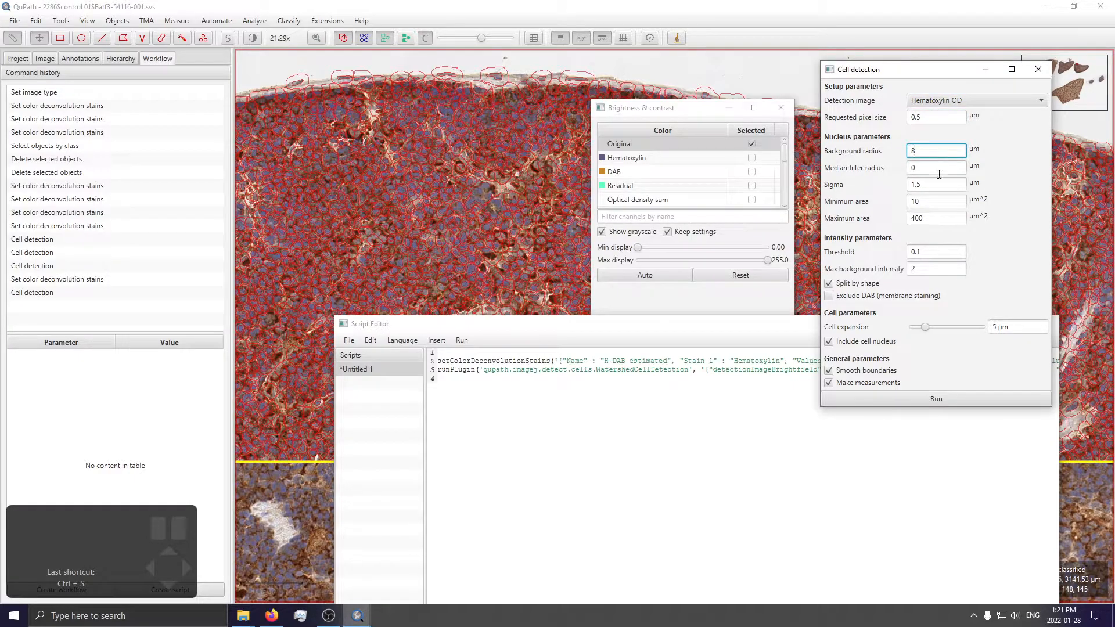
click(936, 219)
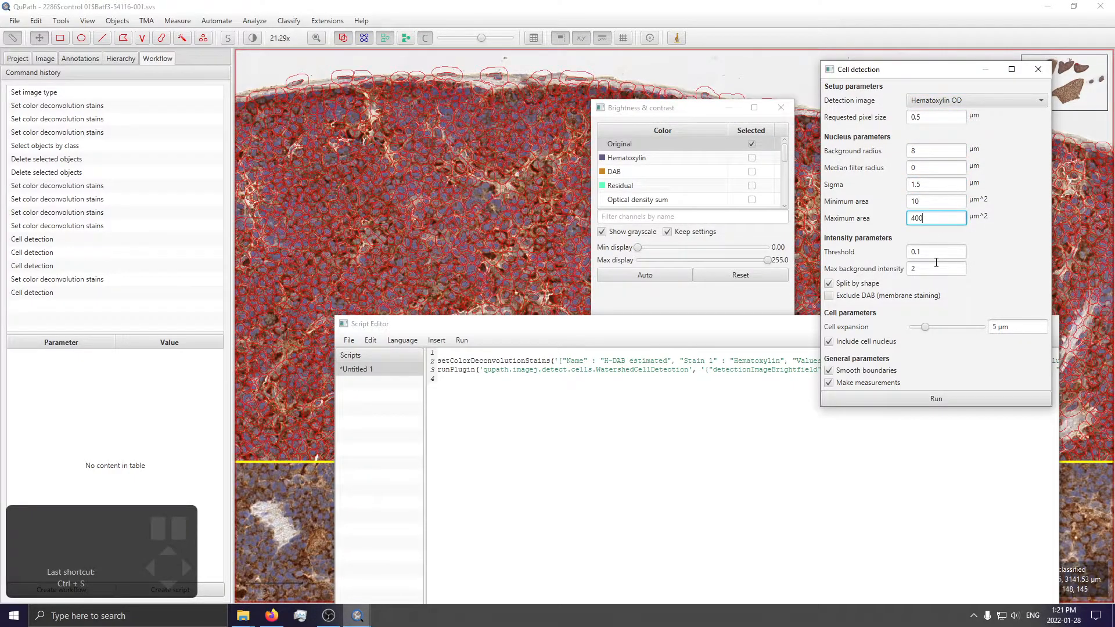
scroll(434, 232, up, 5)
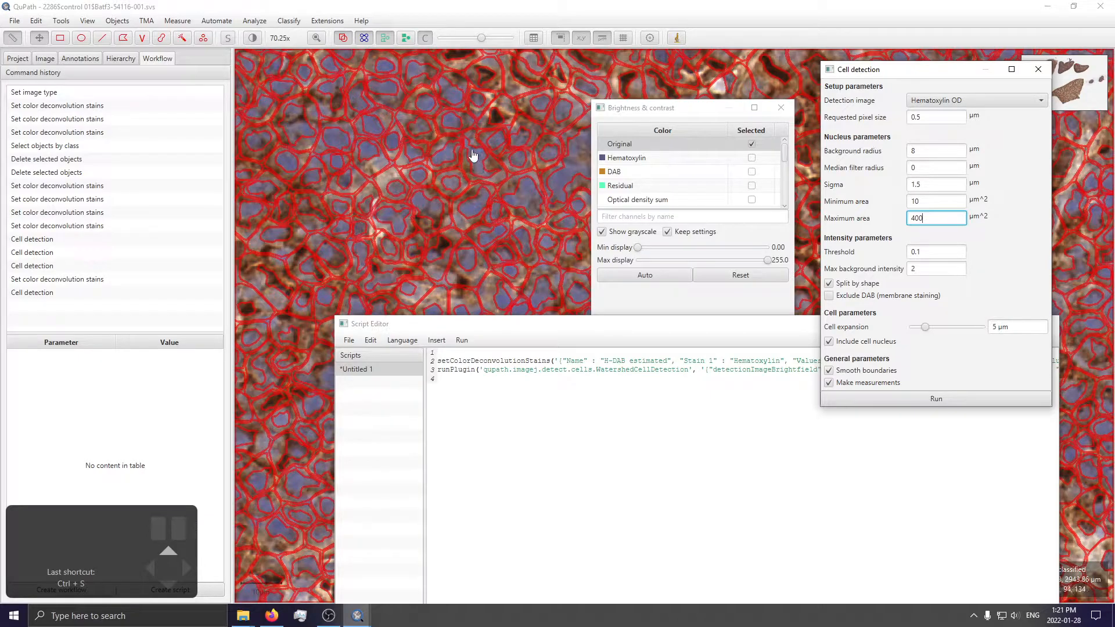
scroll(503, 142, down, 2)
mouse_move(588, 71)
mouse_down()
mouse_move(698, 44)
mouse_move(799, 40)
mouse_move(687, 22)
mouse_move(582, 49)
mouse_up()
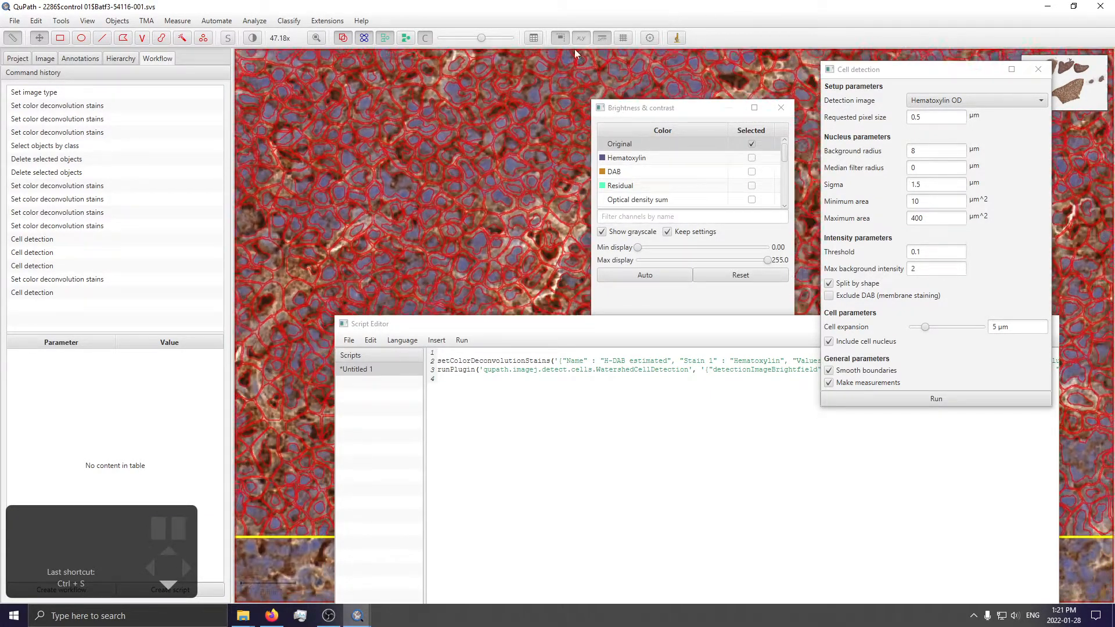
drag(493, 263, 393, 141)
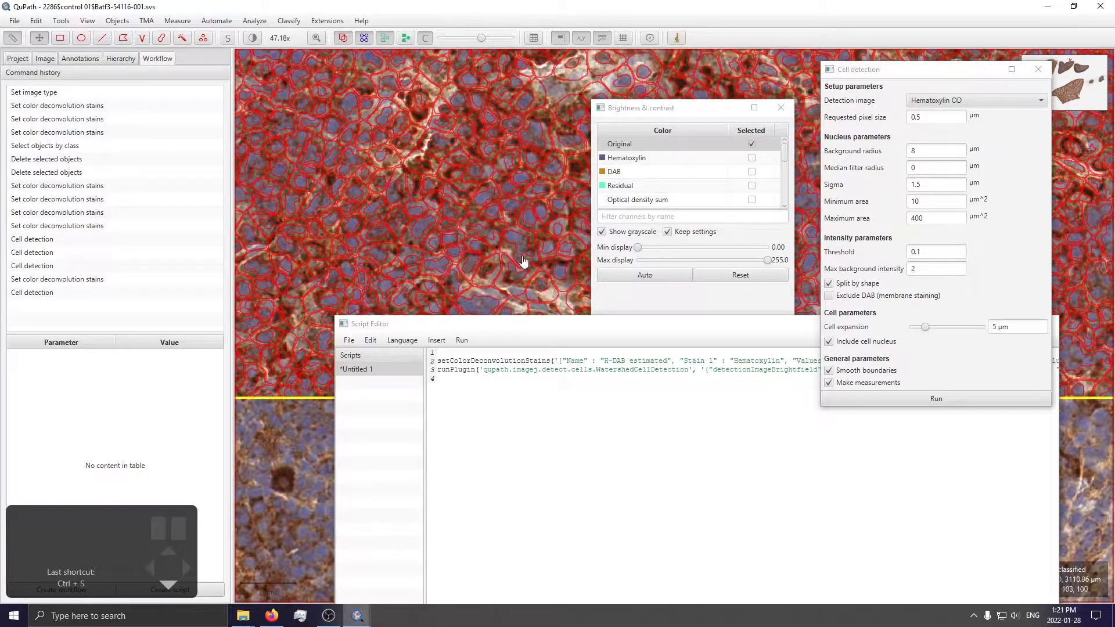
scroll(505, 184, down, 4)
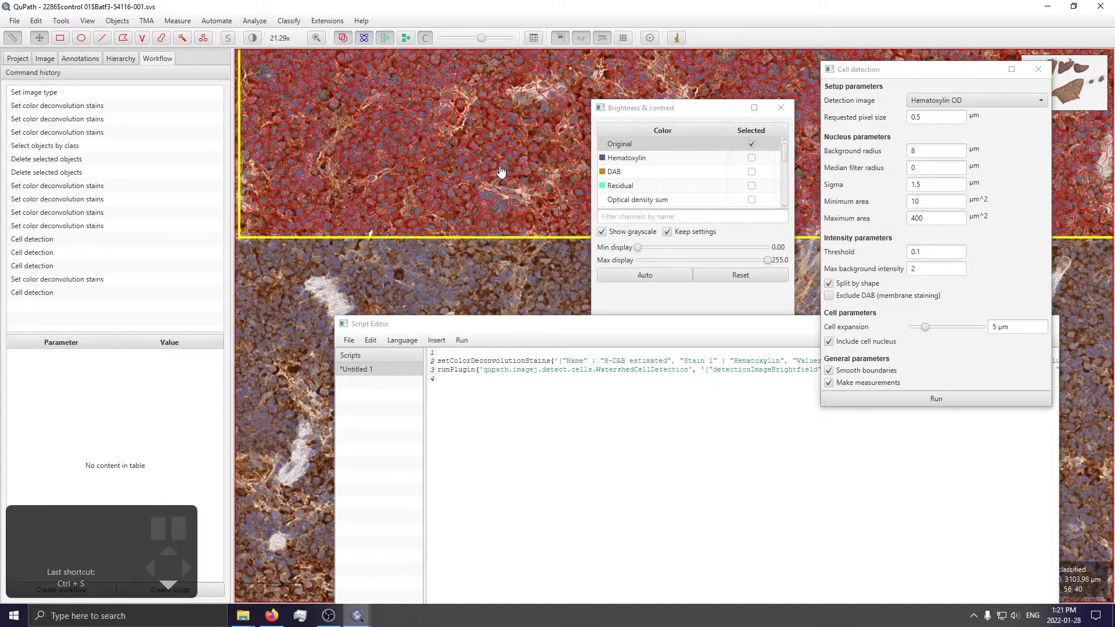
scroll(500, 172, down, 3)
scroll(494, 172, down, 3)
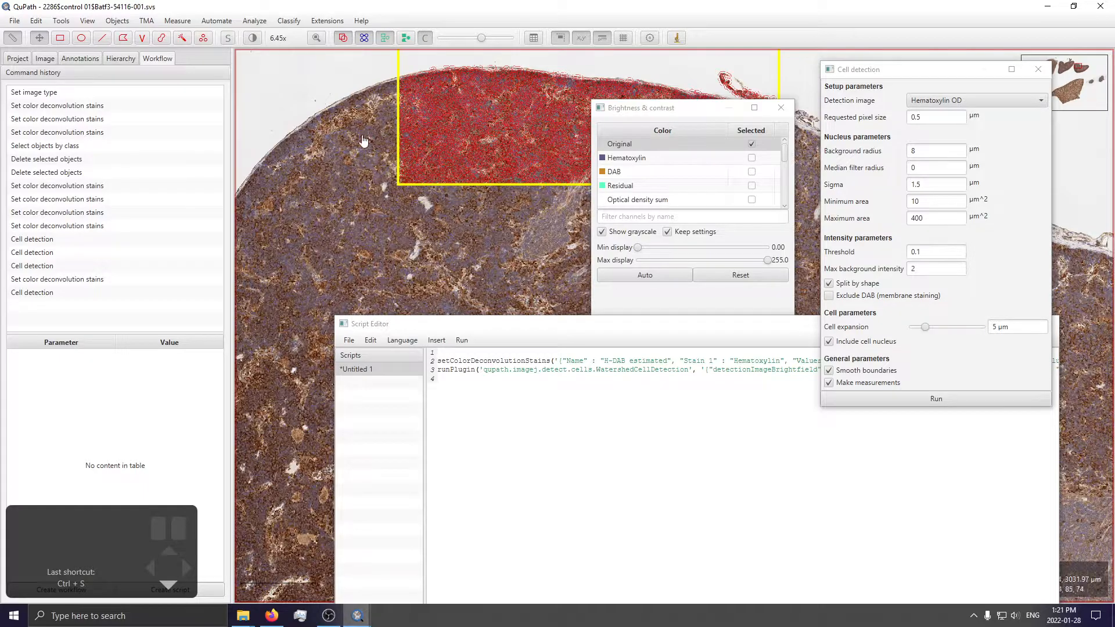
Delete the rectangle annotation together with its detected cells, and close the brightness and contrast and cell detection windows
drag(445, 53, 430, 103)
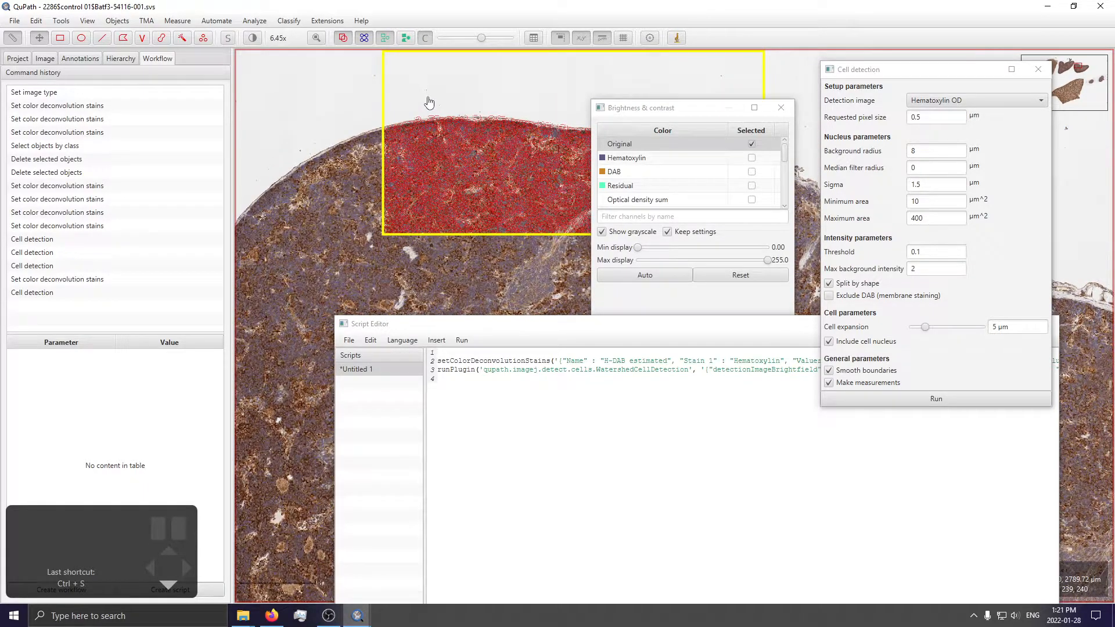
key(Delete)
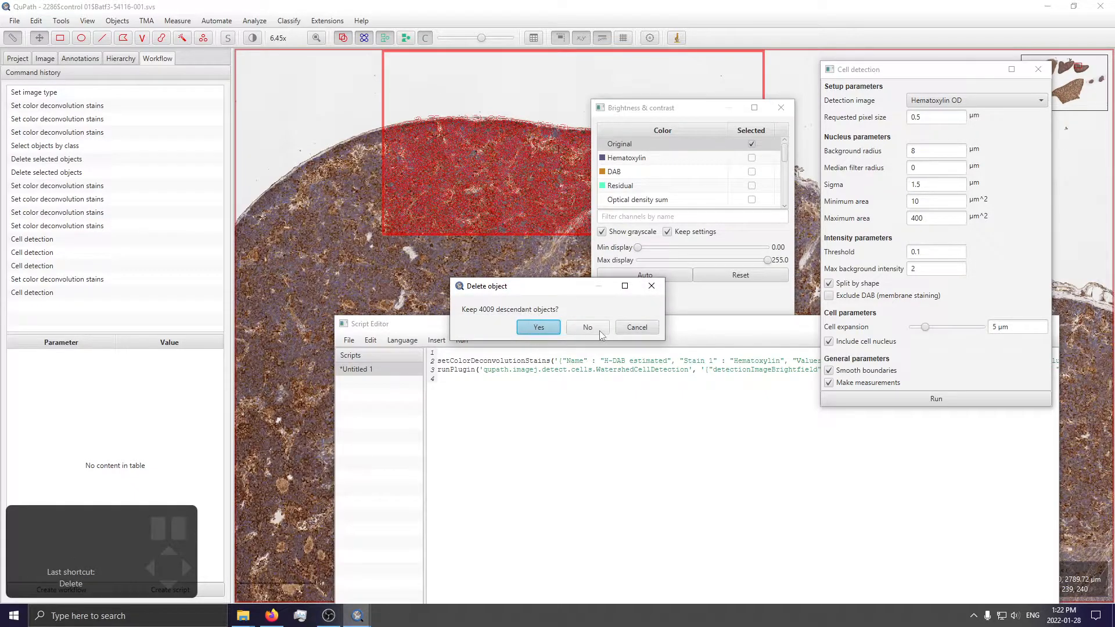
click(600, 331)
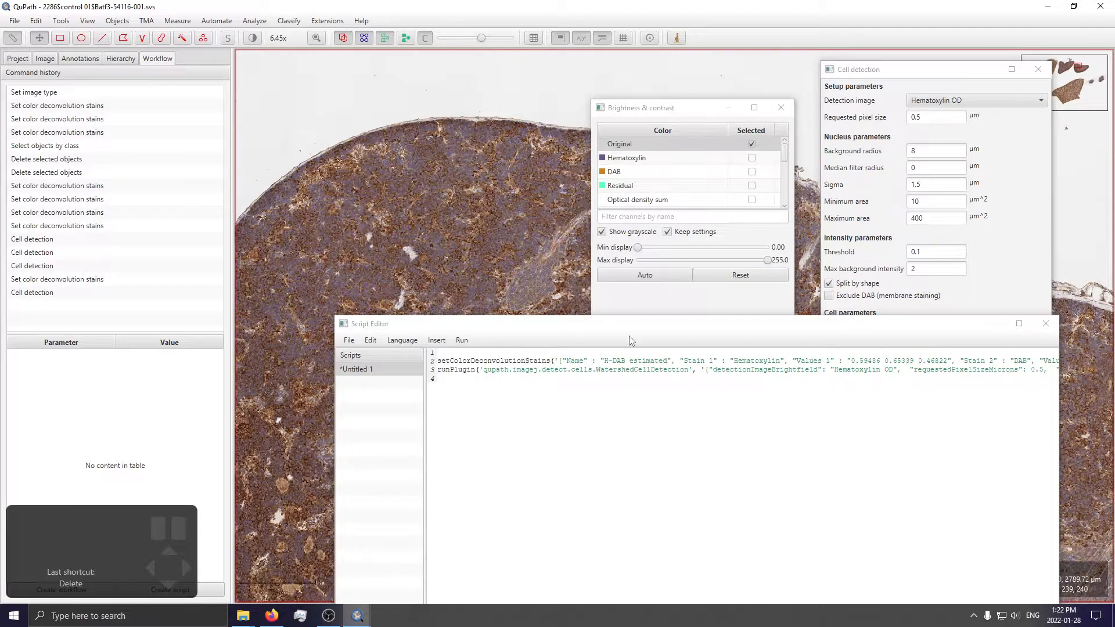
drag(629, 328, 723, 527)
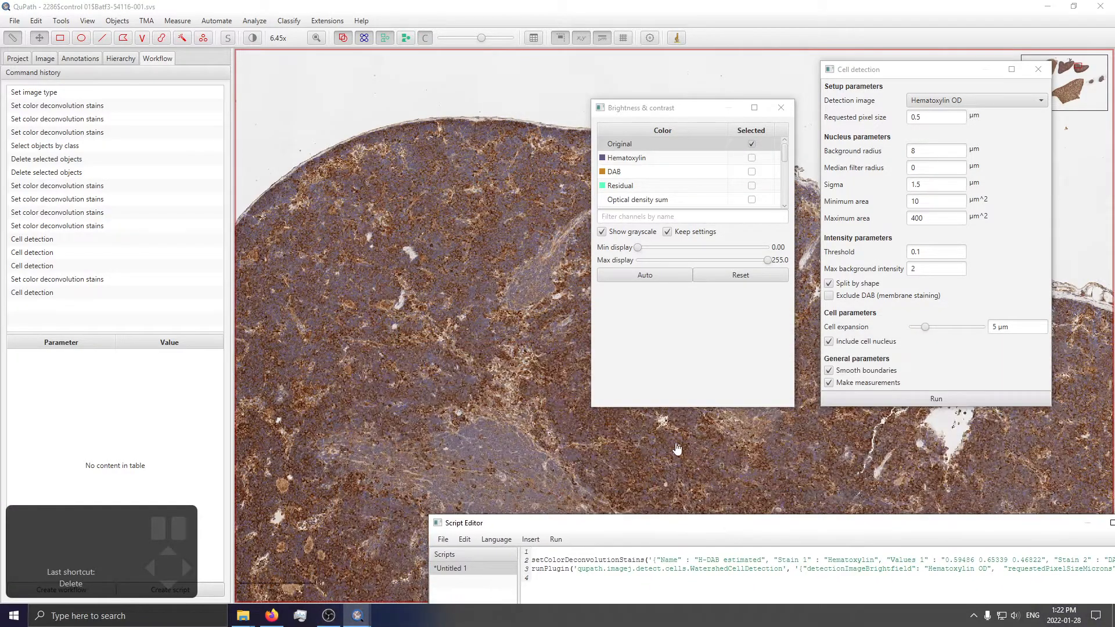
click(780, 109)
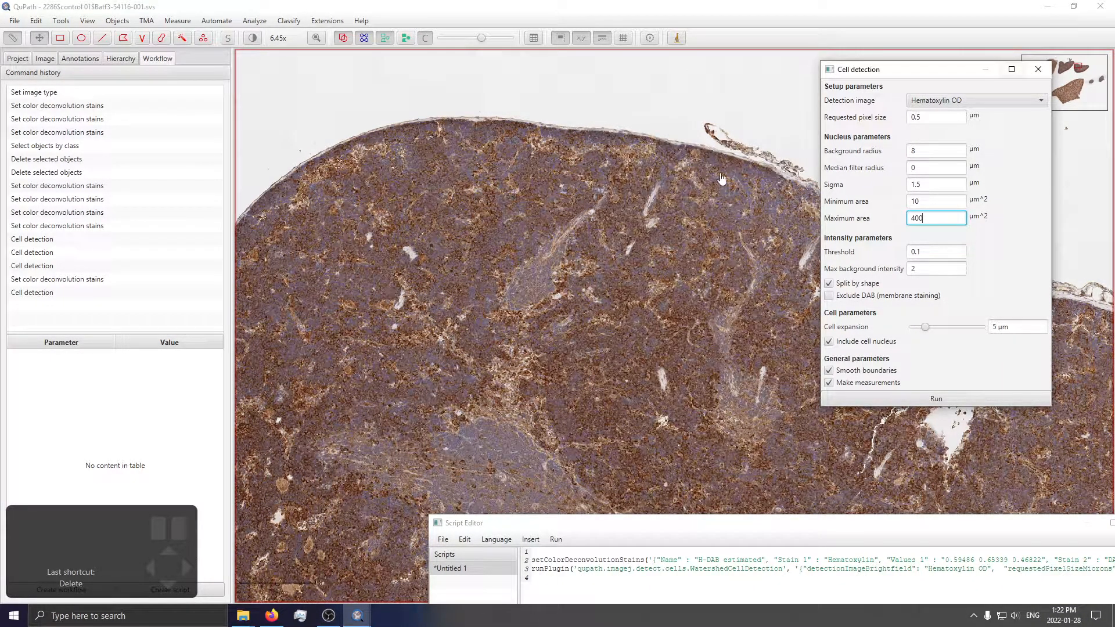
click(1038, 69)
Outline the whole wedge-shaped tissue section above the two small oval pieces as an annotation with the Wand tool
scroll(859, 200, down, 5)
drag(859, 201, 662, 213)
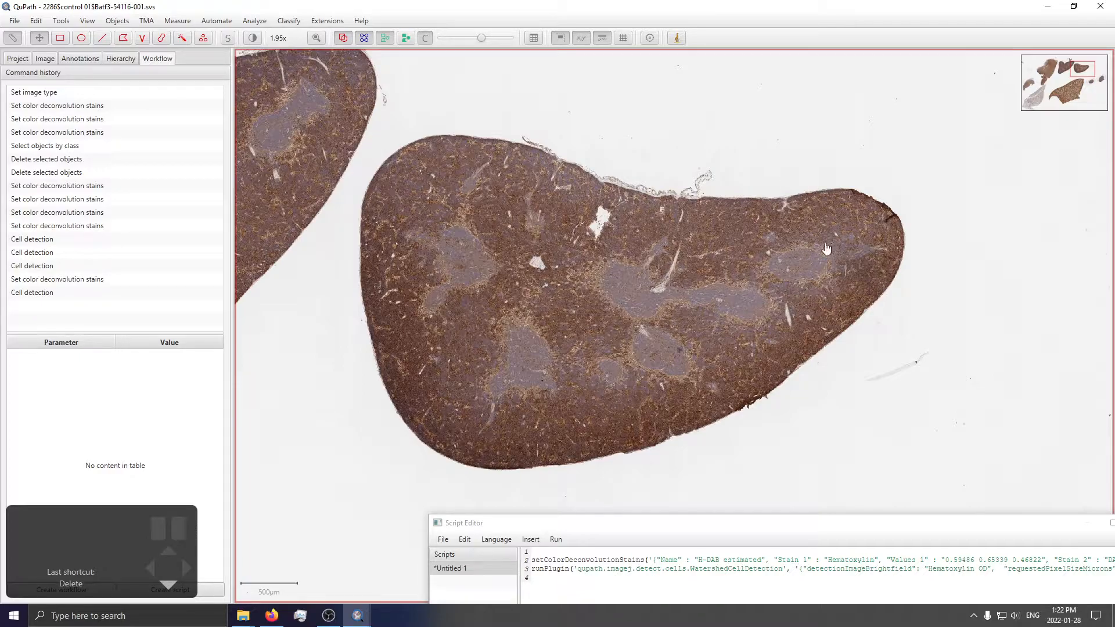
scroll(608, 293, down, 3)
scroll(556, 314, up, 3)
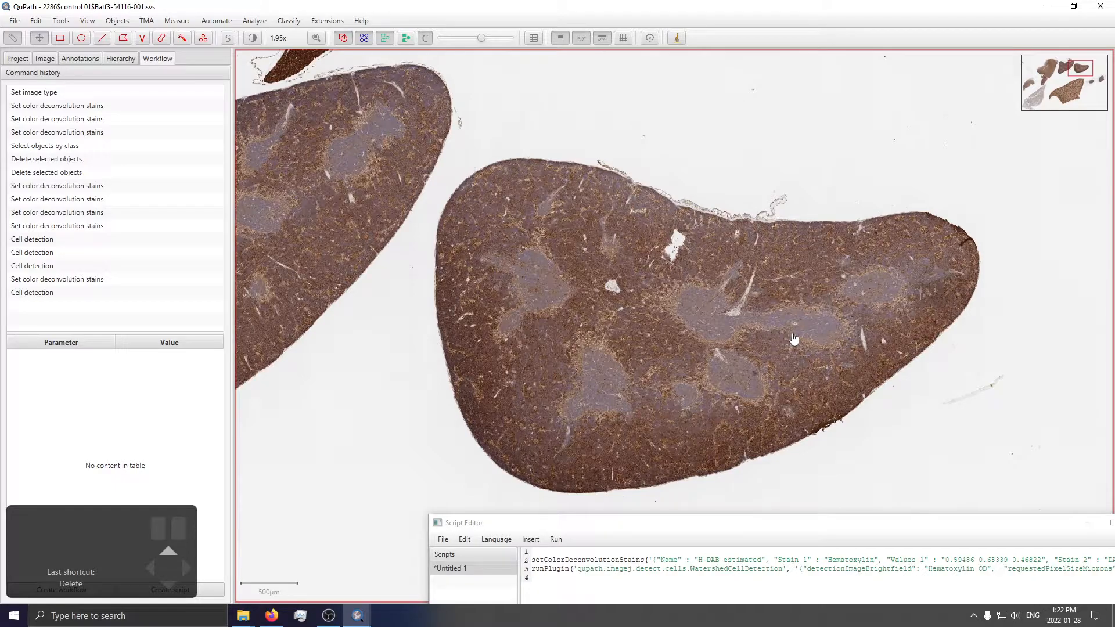
scroll(328, 70, down, 3)
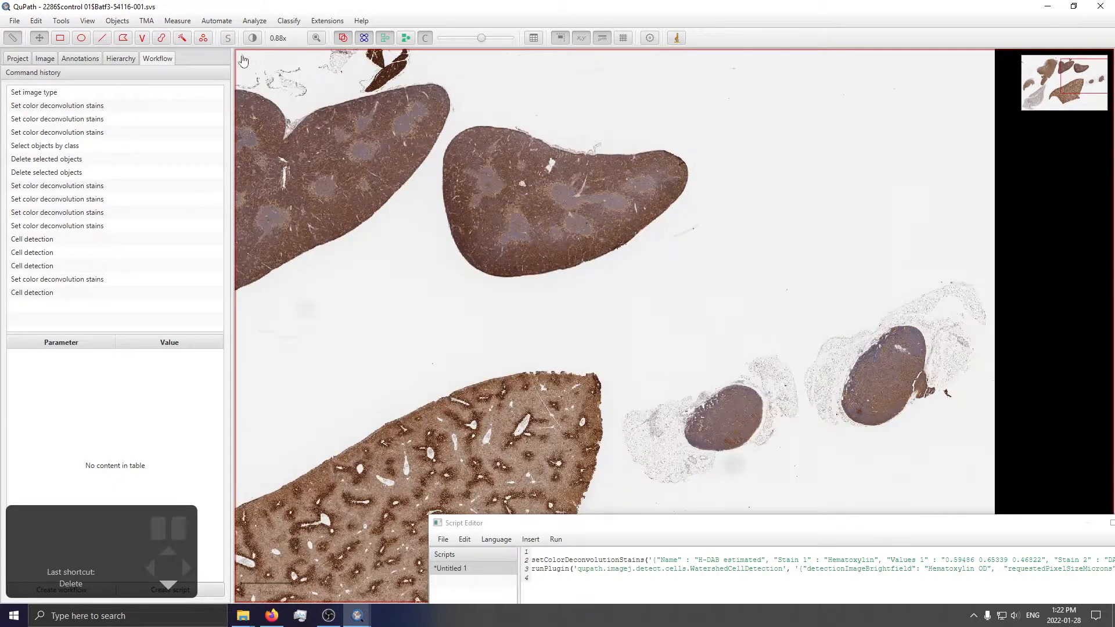
click(183, 38)
mouse_move(483, 139)
mouse_down()
mouse_move(636, 155)
mouse_move(655, 169)
mouse_move(630, 197)
mouse_move(637, 207)
mouse_move(587, 224)
mouse_move(608, 233)
mouse_move(557, 247)
mouse_move(511, 242)
mouse_move(482, 221)
mouse_move(472, 184)
mouse_move(532, 223)
mouse_move(493, 239)
mouse_move(501, 190)
mouse_up()
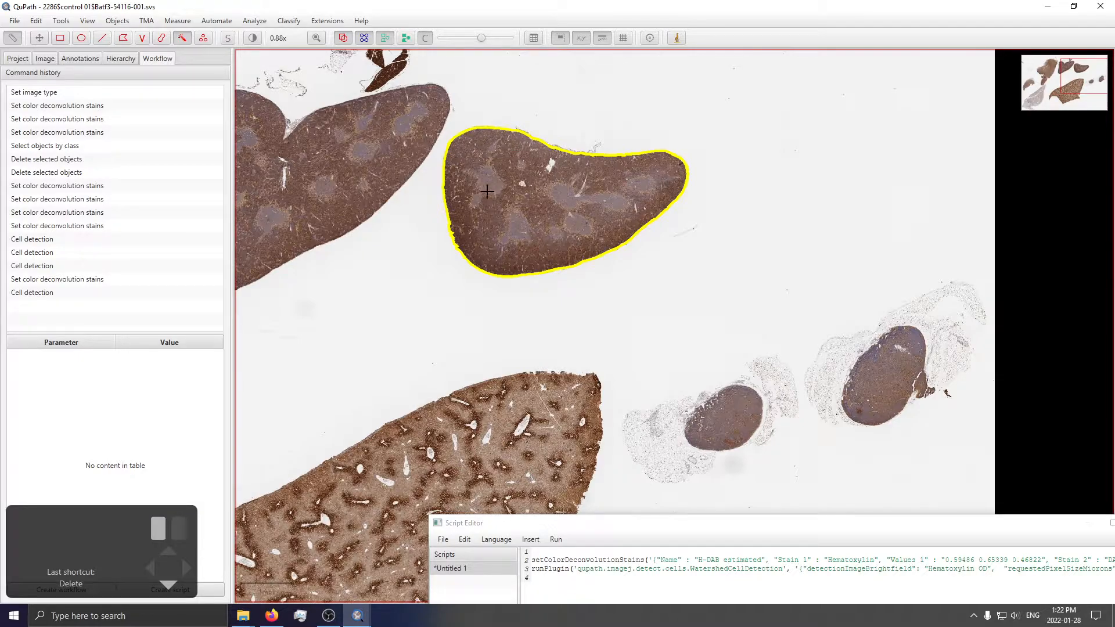
Check the annotation outline against the tissue capsule along the upper edge of the wedge-shaped section
mouse_move(478, 224)
mouse_down()
mouse_move(615, 206)
mouse_move(543, 255)
mouse_up()
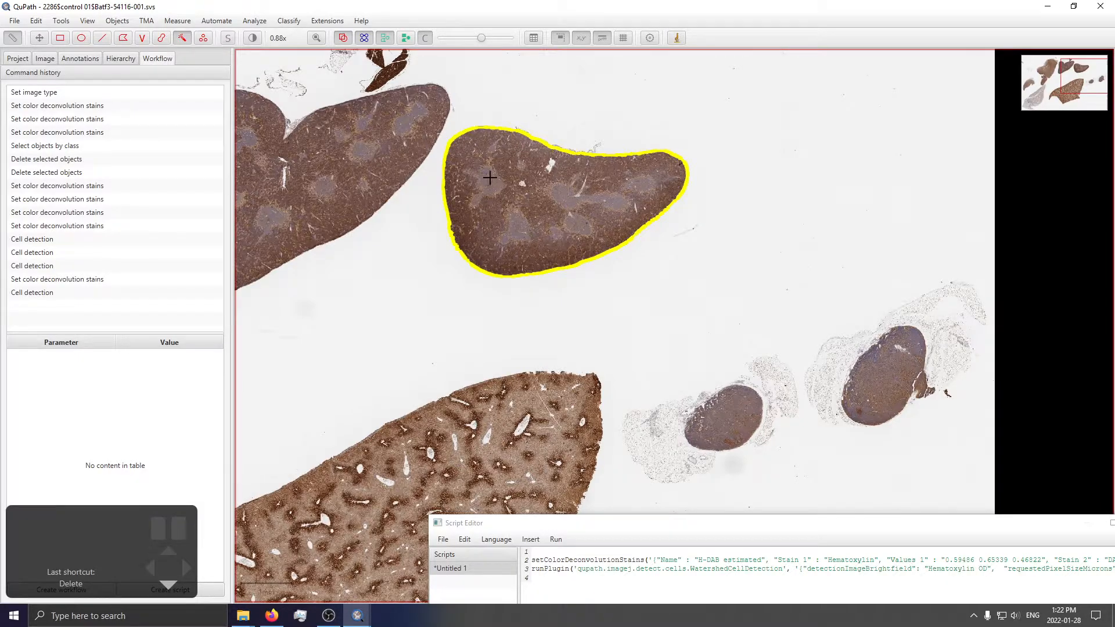
scroll(528, 174, up, 5)
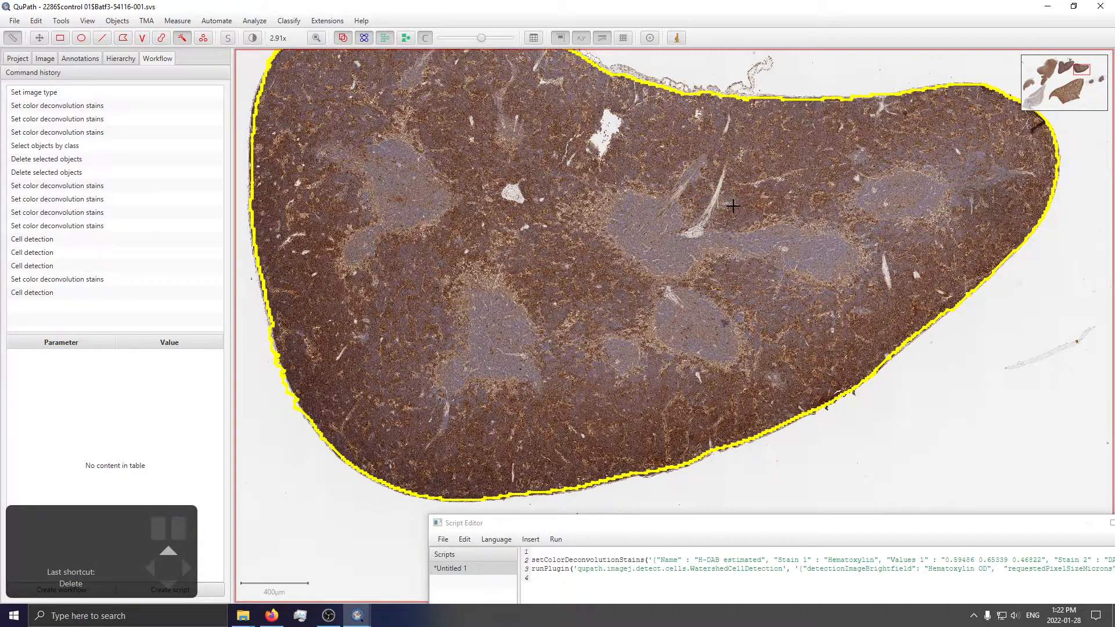
scroll(737, 256, down, 2)
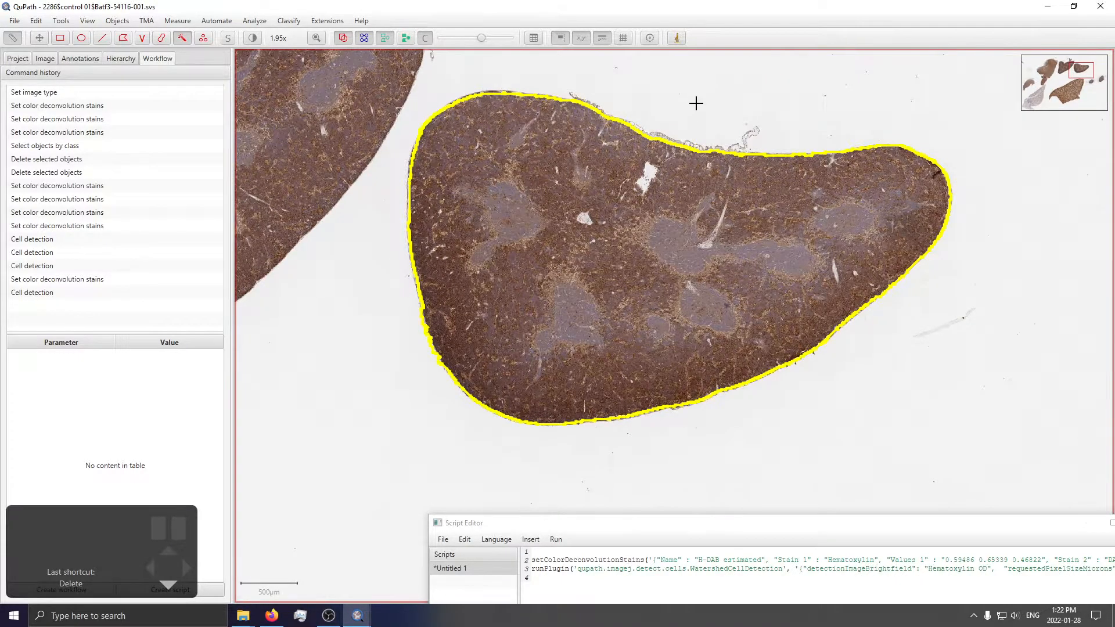
scroll(696, 103, up, 7)
scroll(569, 192, up, 2)
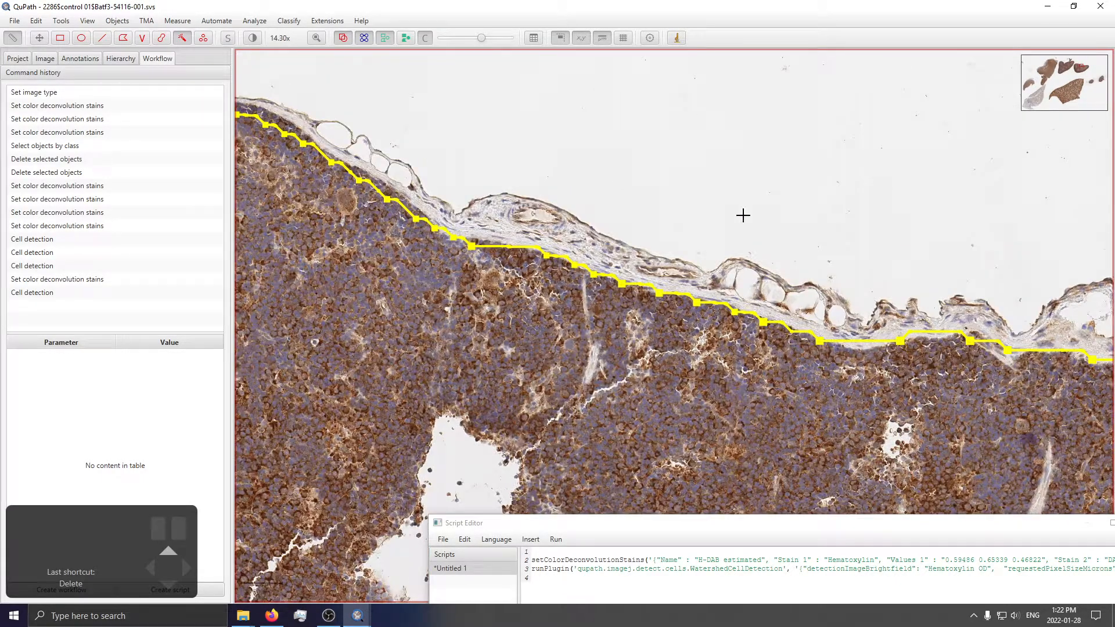
scroll(642, 248, down, 6)
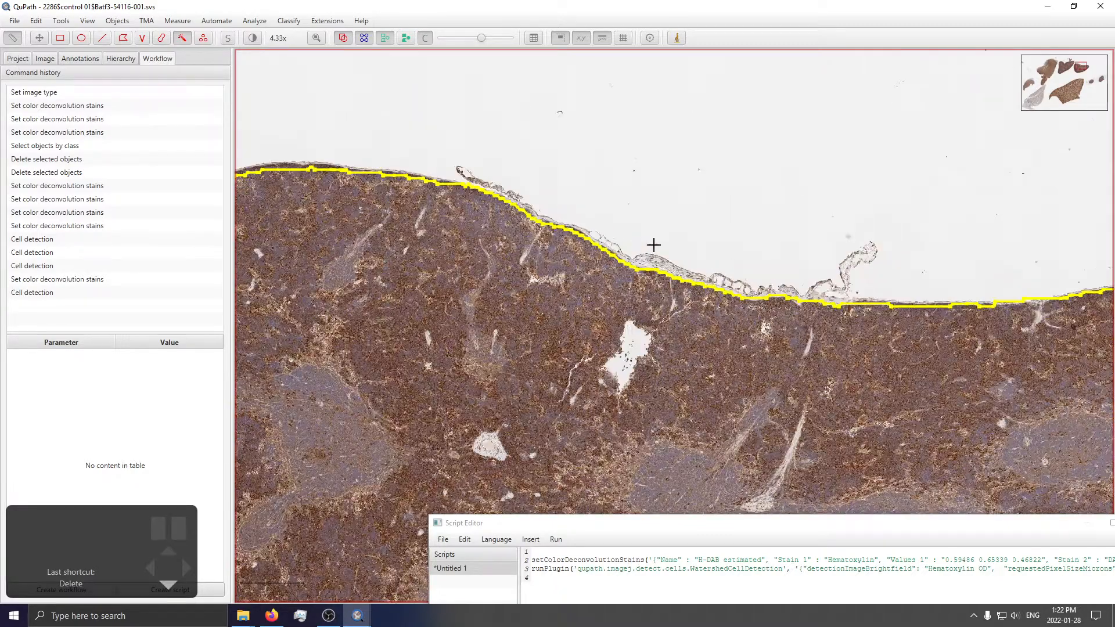
scroll(796, 314, down, 5)
scroll(547, 291, up, 7)
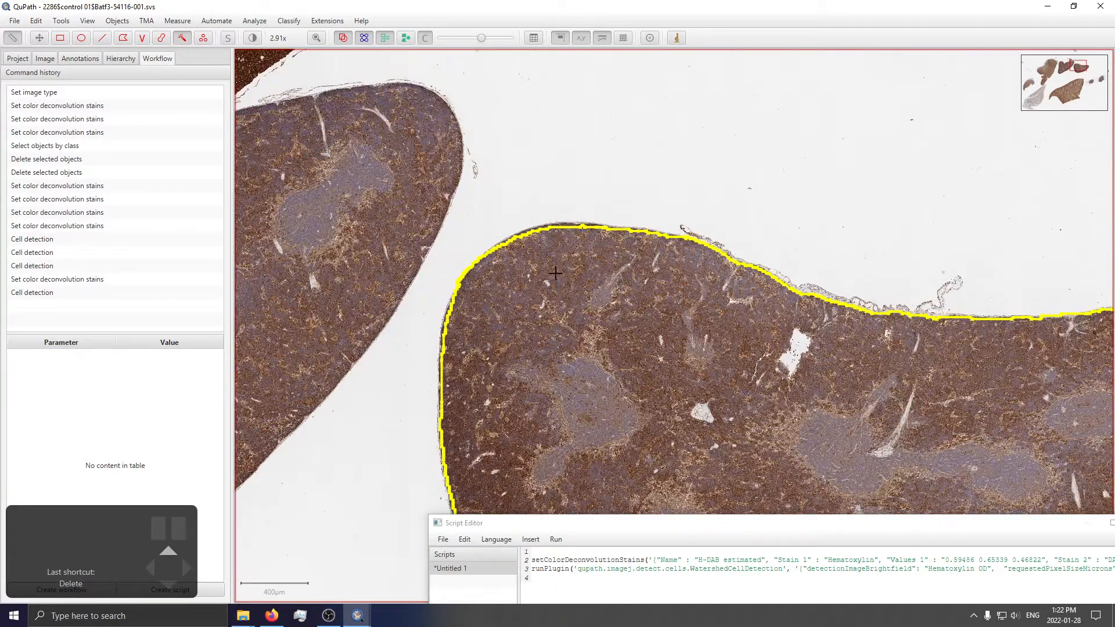
scroll(516, 254, up, 6)
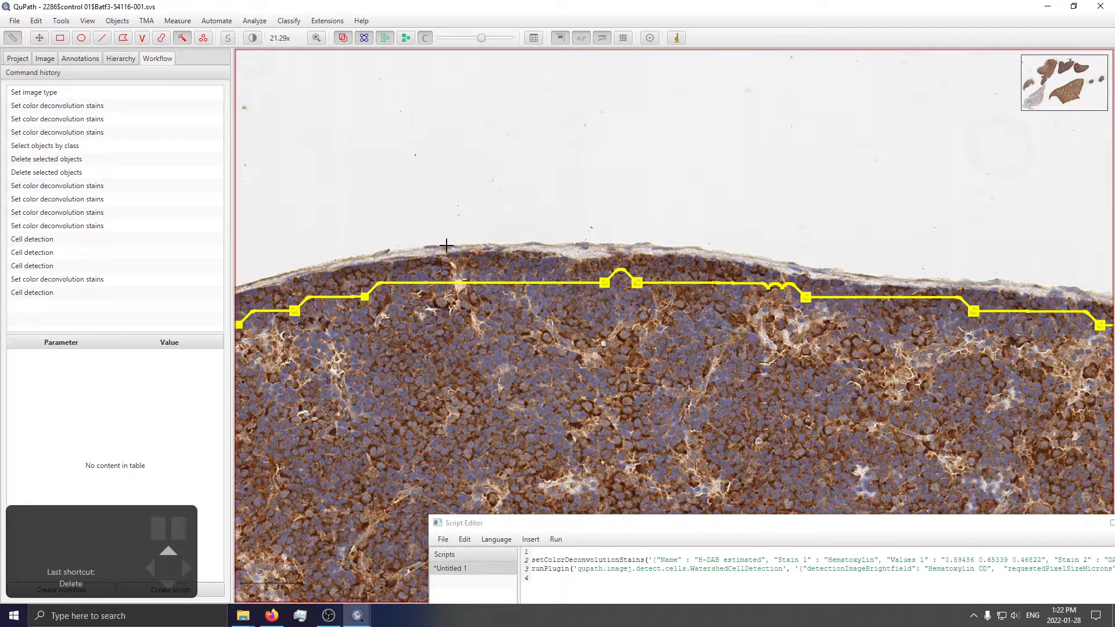
scroll(1039, 249, down, 6)
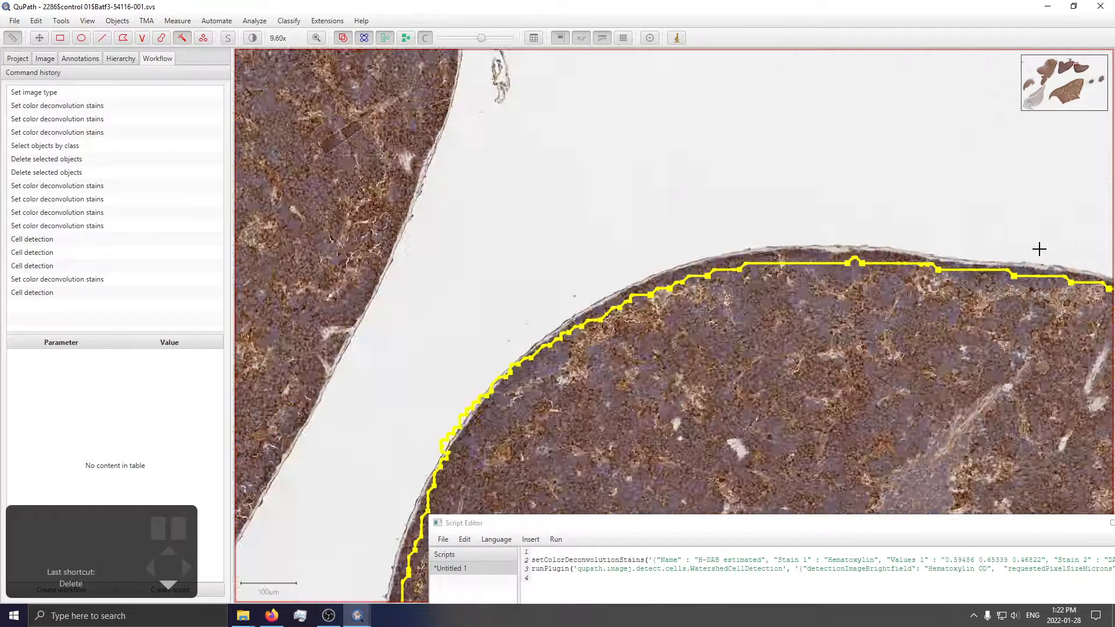
Inspect how closely the annotation follows the tissue along its curved wide end, lower edge and narrow tip
scroll(643, 398, up, 2)
scroll(643, 392, up, 1)
scroll(649, 153, down, 8)
scroll(653, 228, up, 9)
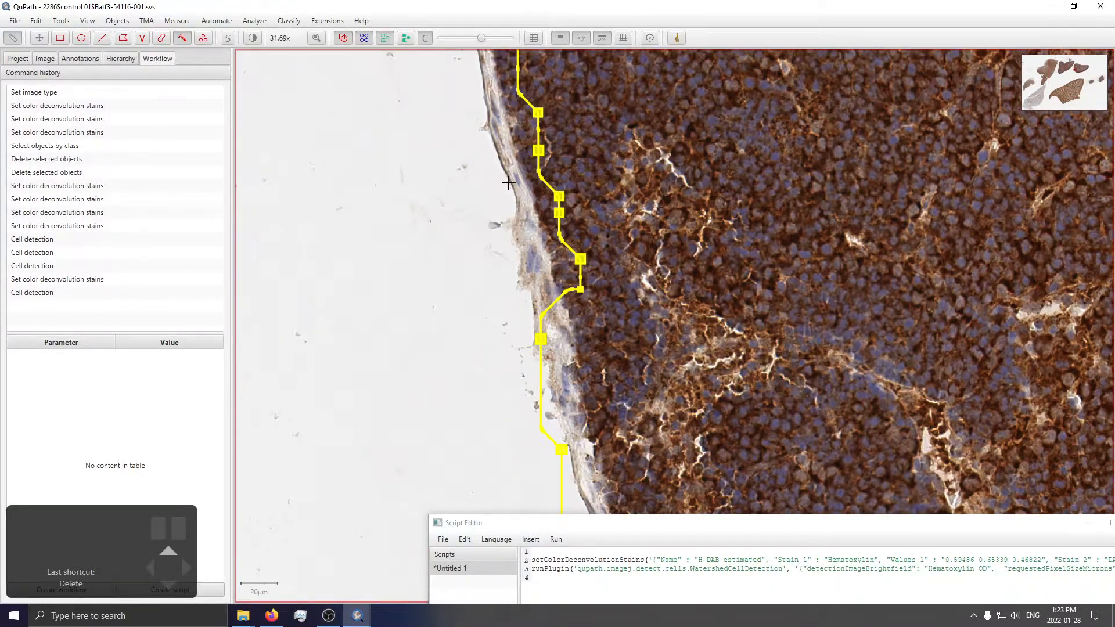
scroll(503, 174, down, 5)
scroll(490, 197, up, 7)
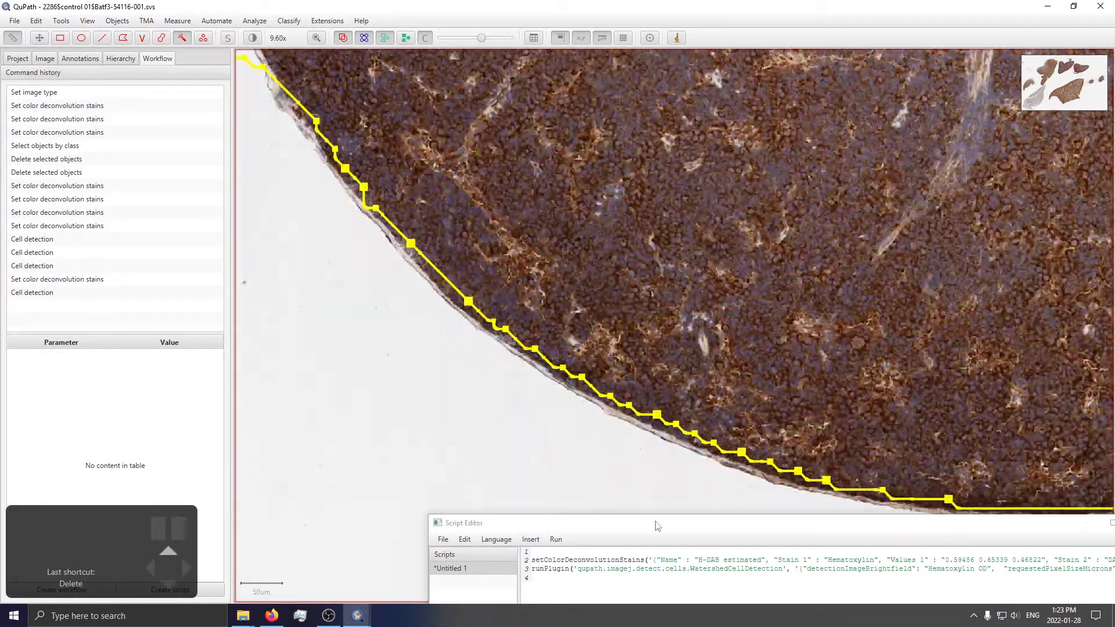
scroll(571, 339, up, 2)
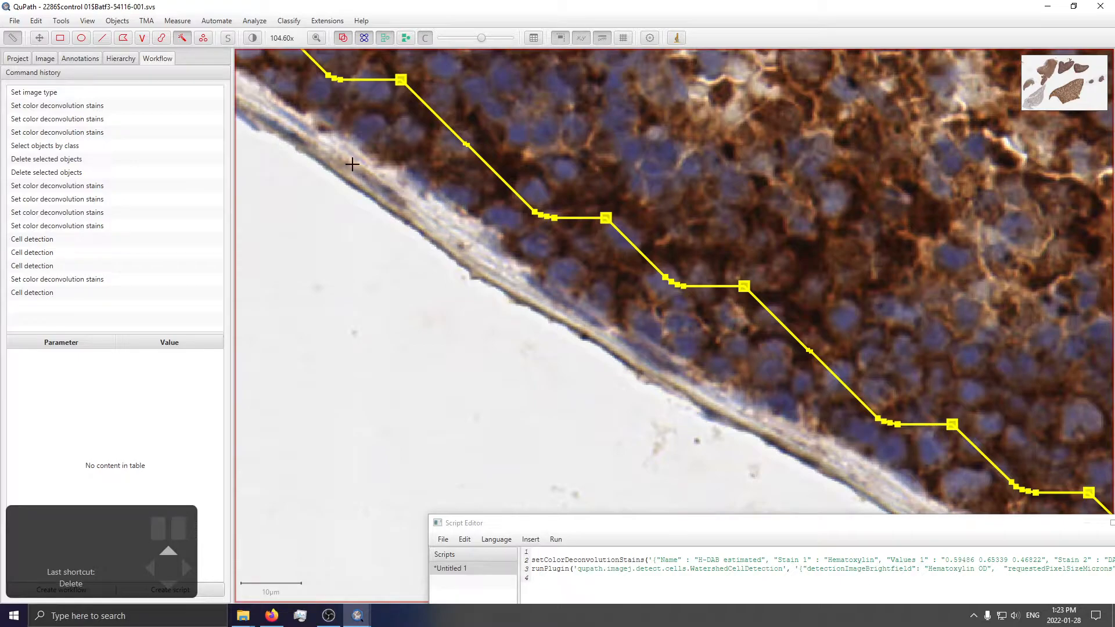
scroll(691, 331, down, 3)
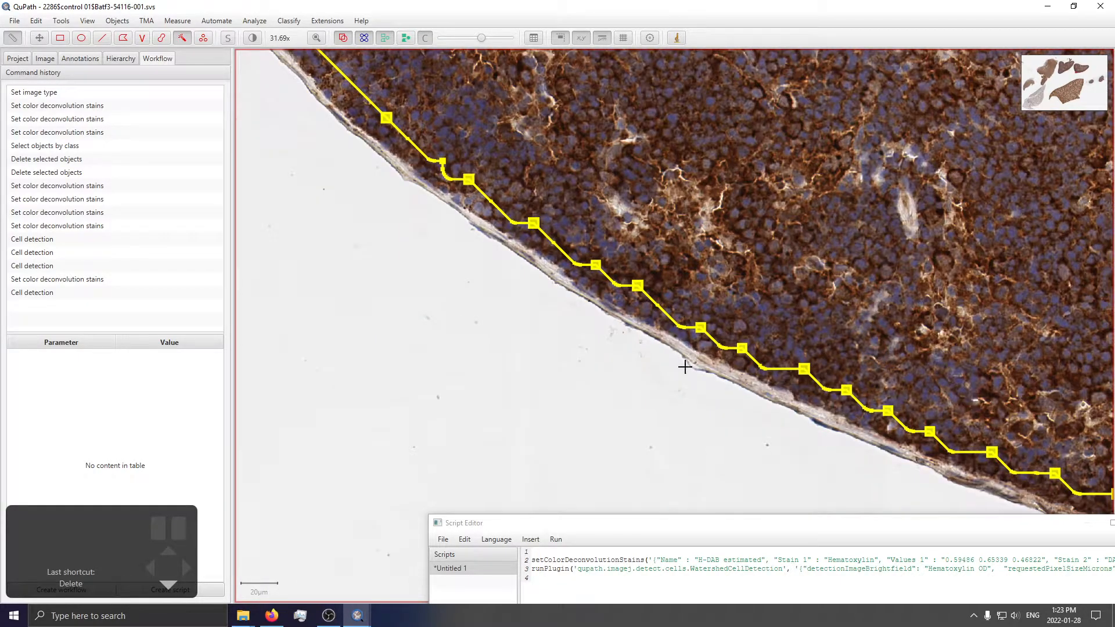
scroll(674, 319, up, 4)
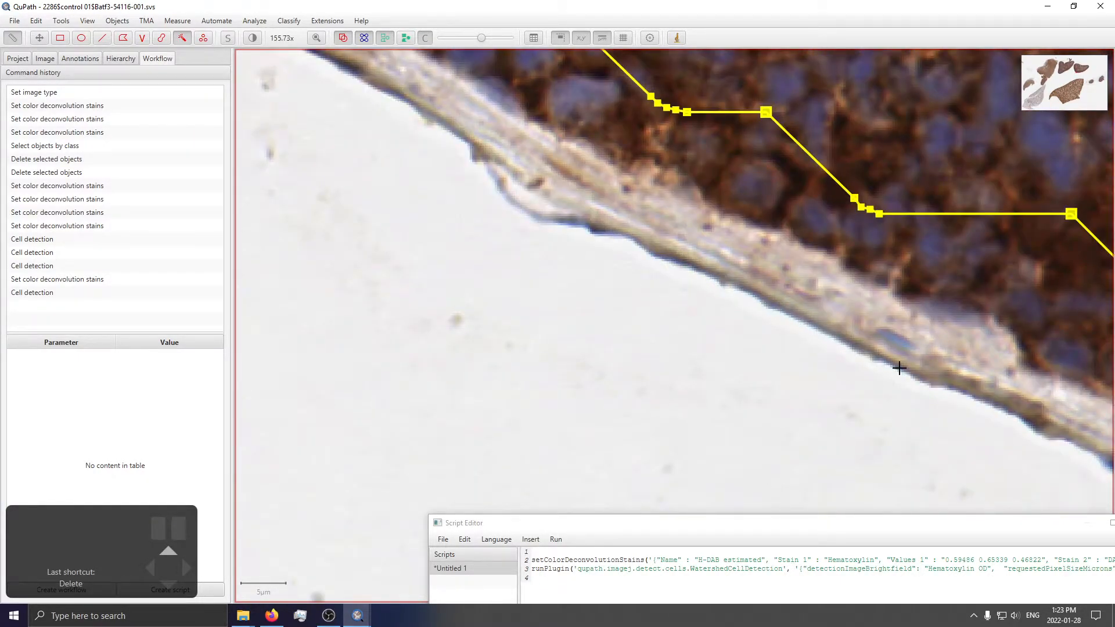
scroll(580, 266, down, 10)
scroll(730, 311, up, 5)
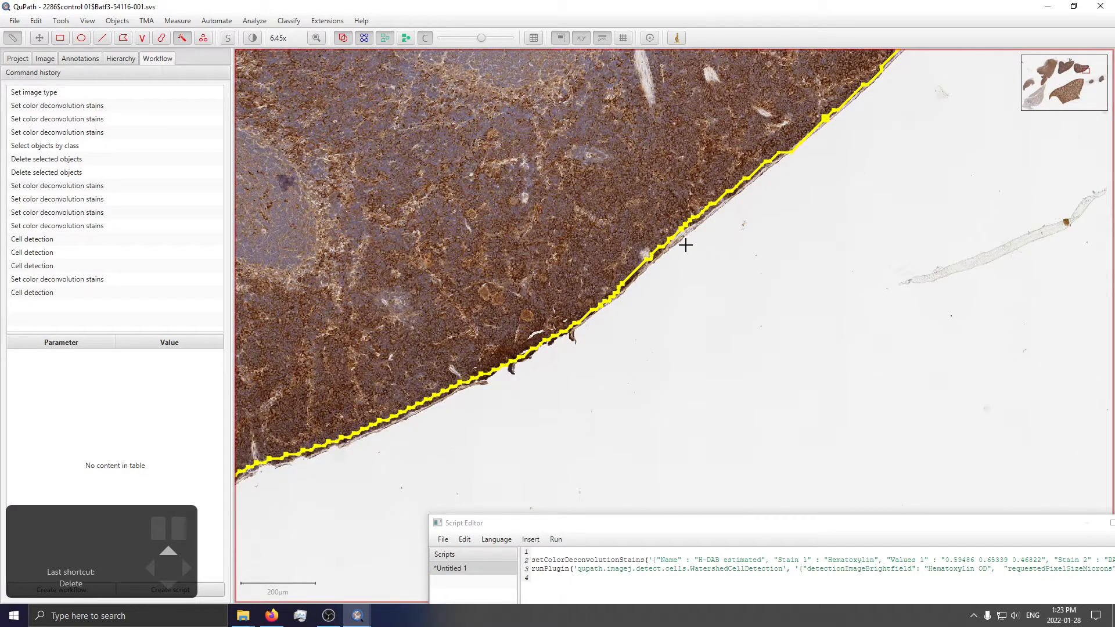
scroll(685, 246, up, 2)
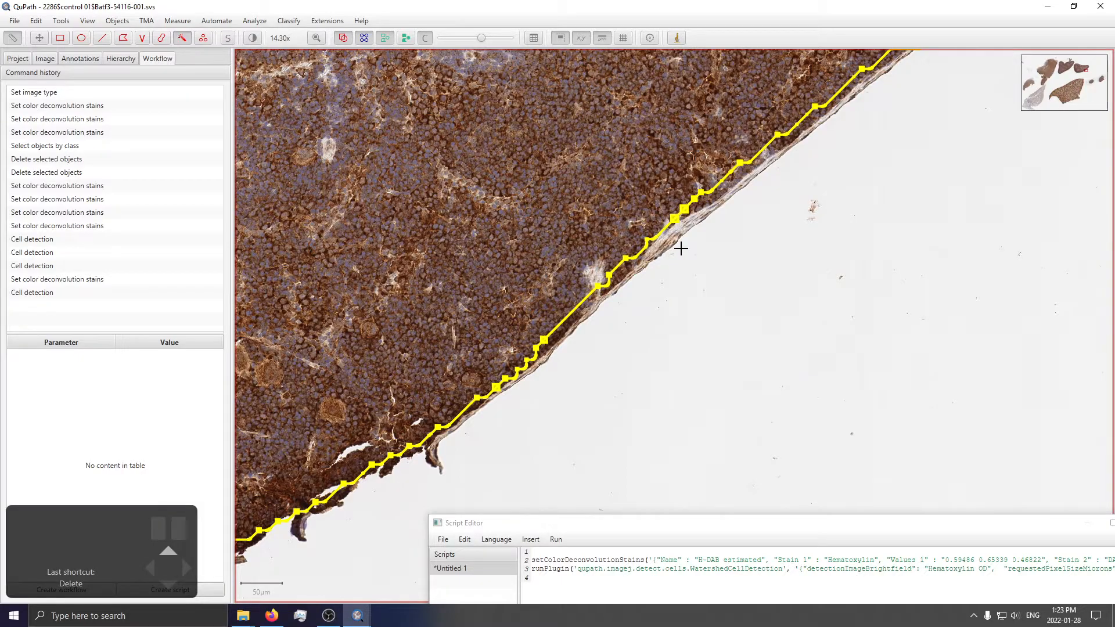
scroll(680, 248, down, 3)
scroll(831, 320, down, 2)
scroll(719, 317, up, 1)
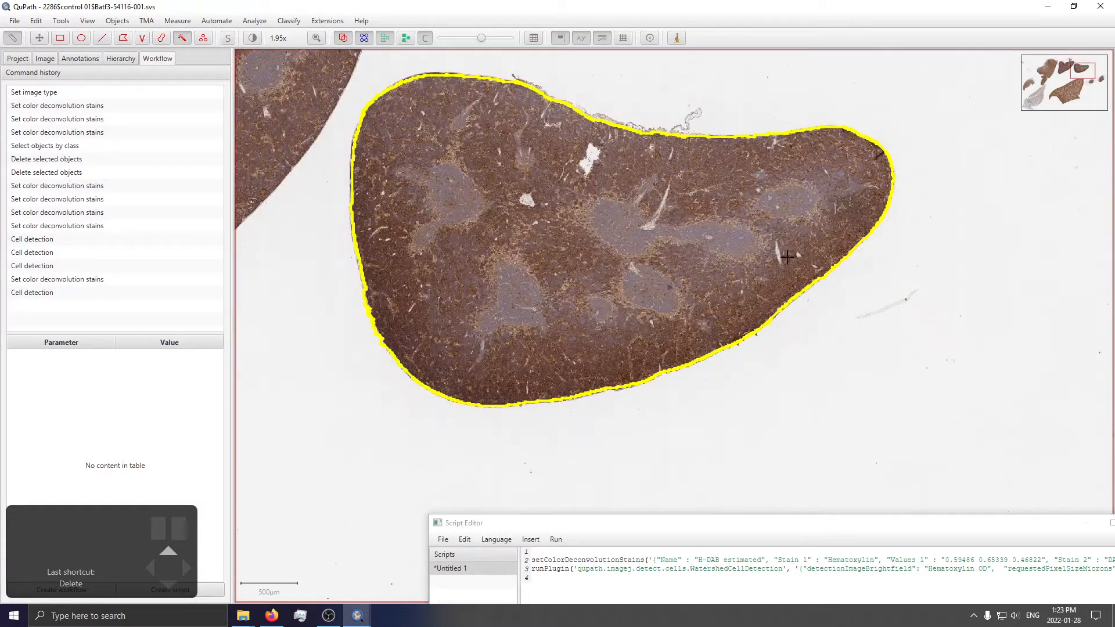
scroll(931, 129, up, 4)
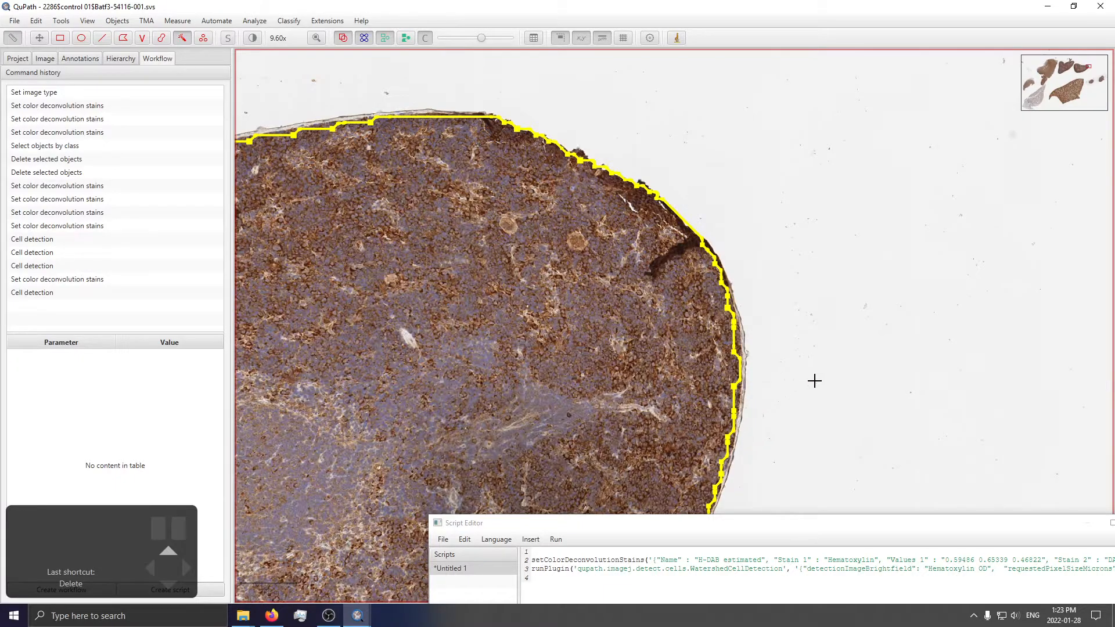
scroll(807, 385, down, 5)
scroll(831, 348, up, 3)
scroll(888, 360, down, 4)
scroll(926, 369, up, 3)
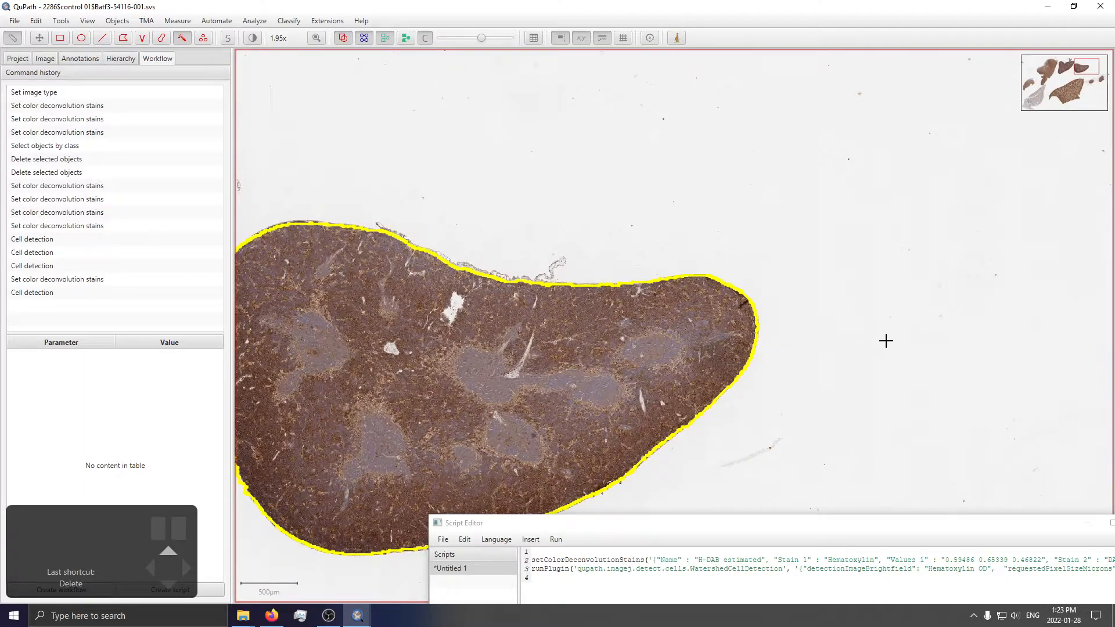
Subtract the dark tissue fold at the section's narrow tip from the annotation with the Brush tool
scroll(859, 336, up, 2)
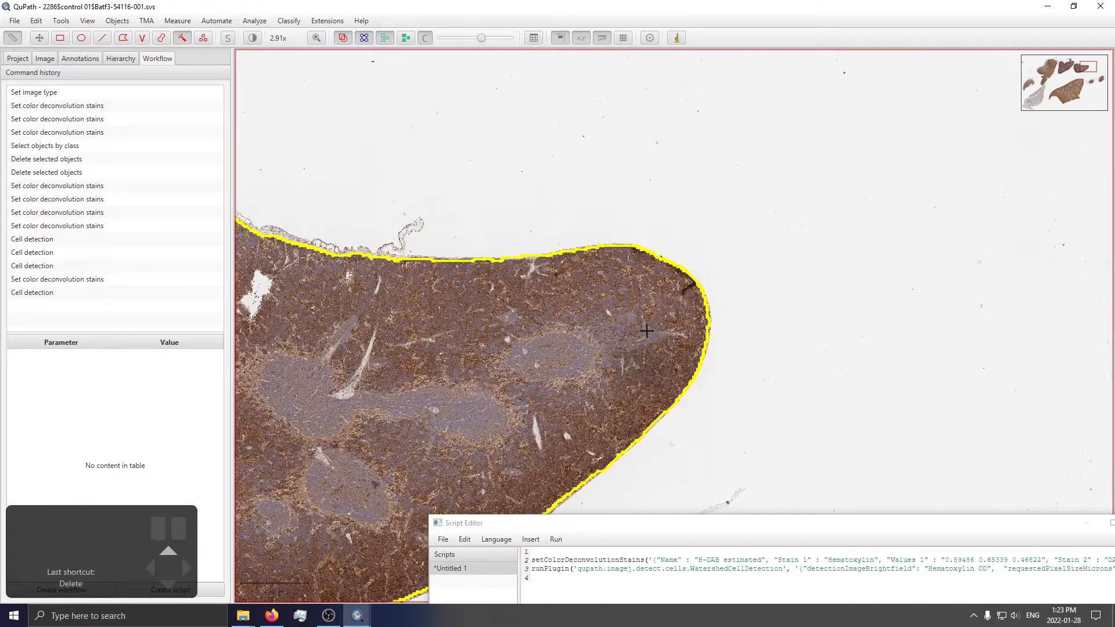
scroll(645, 329, up, 5)
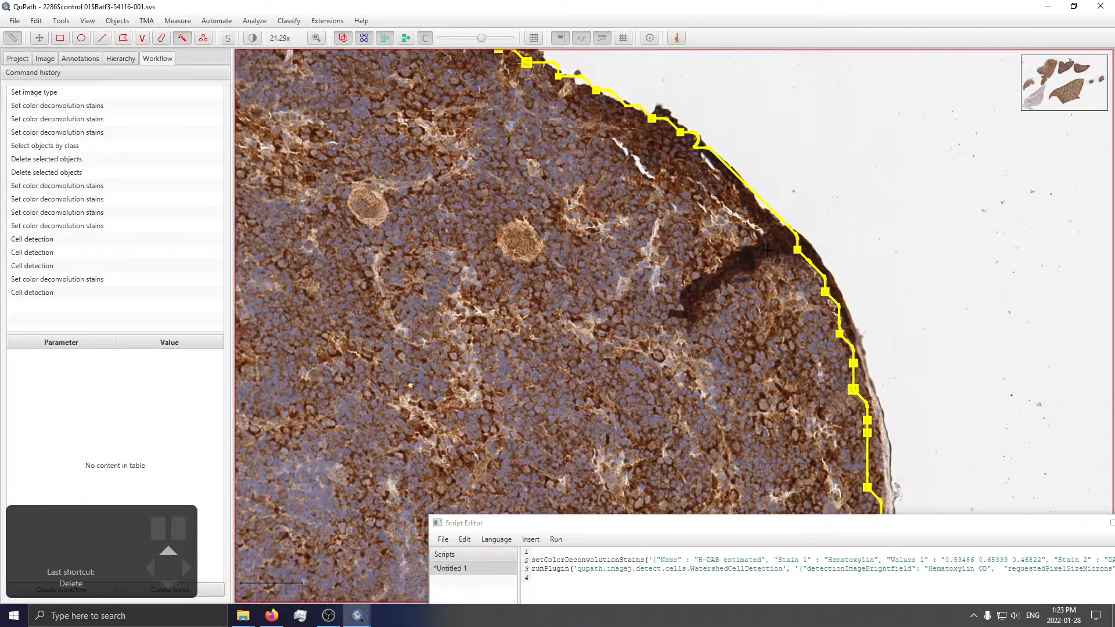
scroll(761, 263, up, 2)
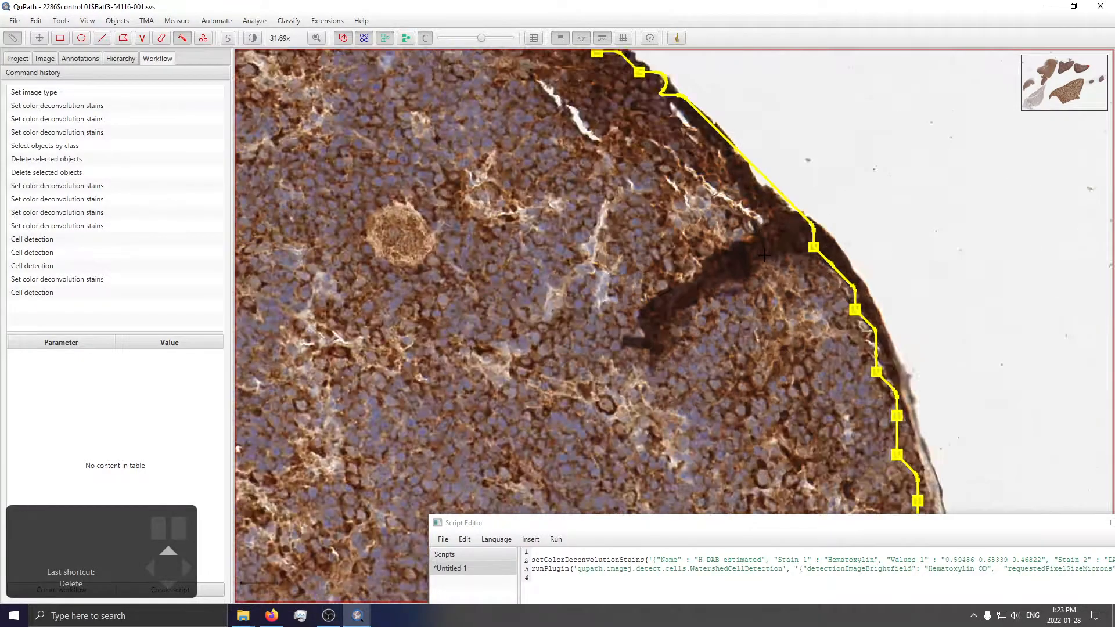
scroll(831, 206, down, 2)
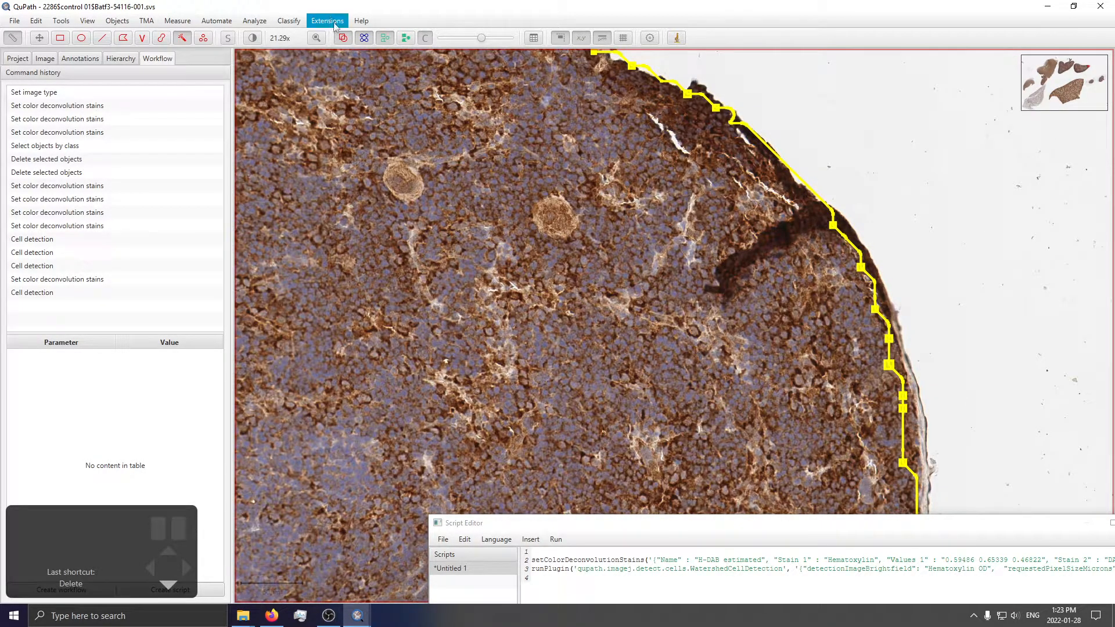
click(161, 40)
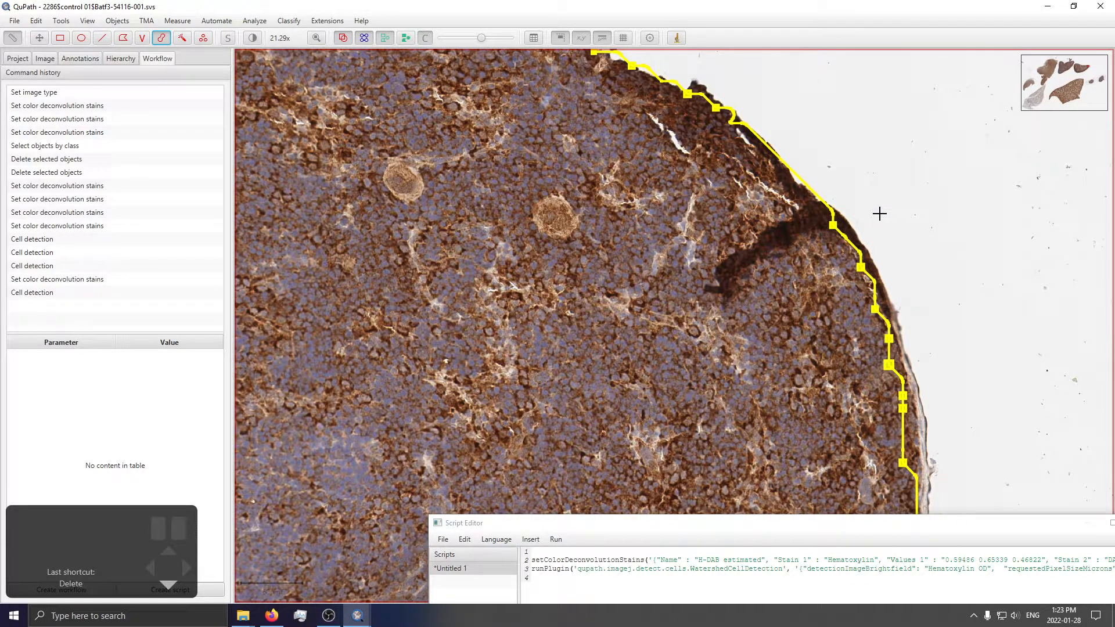
key(alt)
click(882, 168)
mouse_move(854, 191)
mouse_down()
mouse_move(712, 278)
mouse_move(723, 290)
mouse_move(755, 235)
mouse_move(801, 242)
mouse_move(804, 210)
mouse_move(824, 219)
mouse_up()
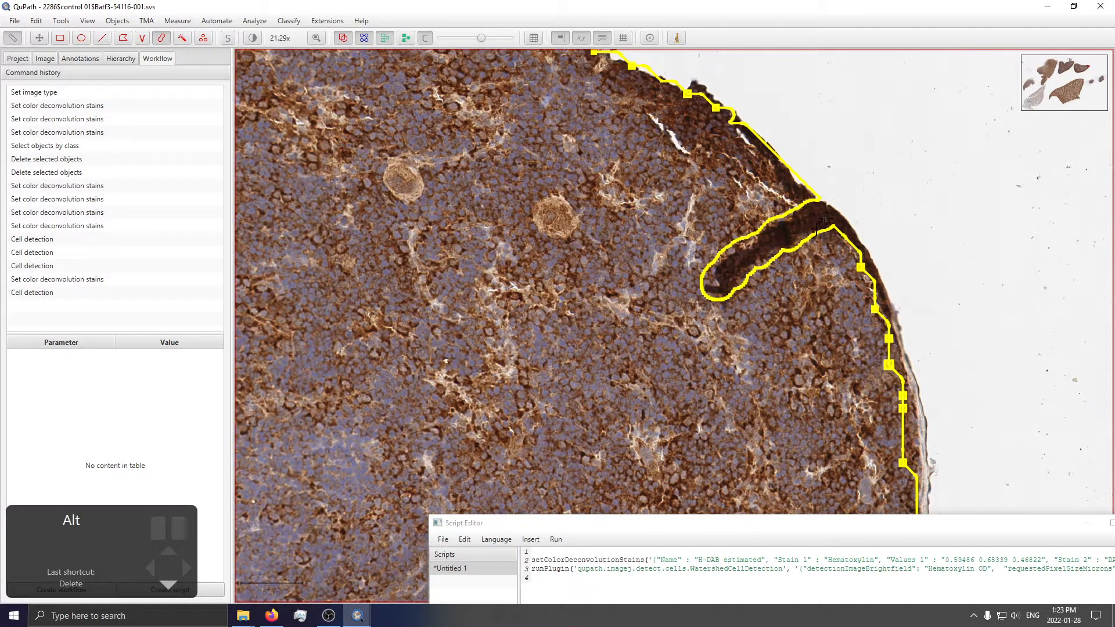
key(alt)
Examine the annotation outline around the cut-out fold, both close up and from farther out
scroll(836, 368, down, 4)
scroll(816, 342, up, 1)
scroll(778, 266, down, 2)
scroll(753, 316, up, 2)
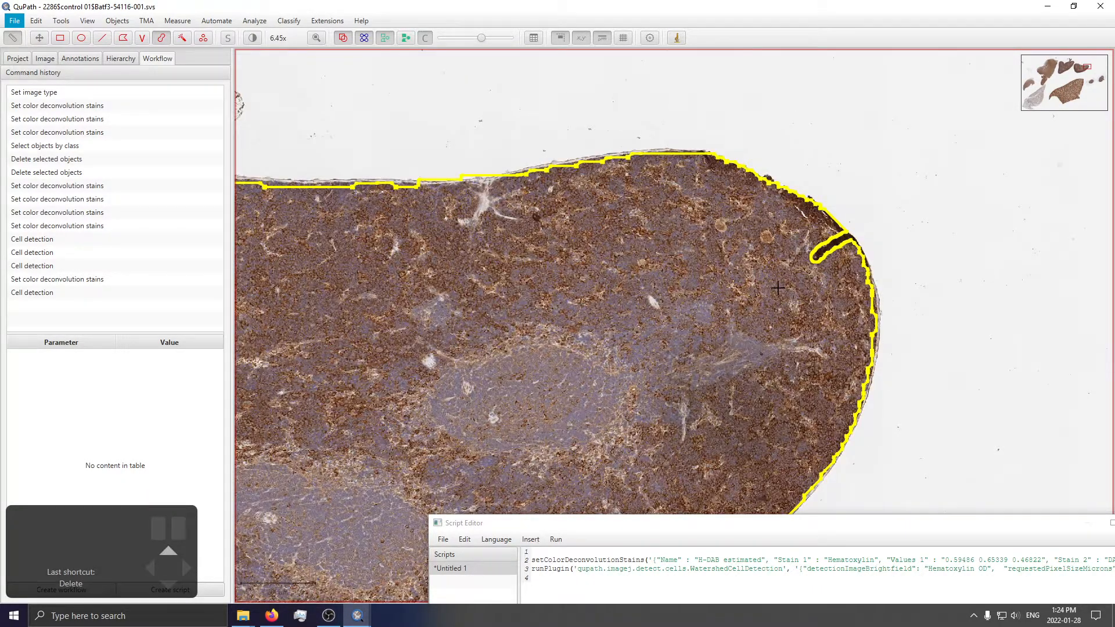
scroll(885, 268, down, 1)
scroll(813, 282, up, 1)
scroll(574, 172, up, 2)
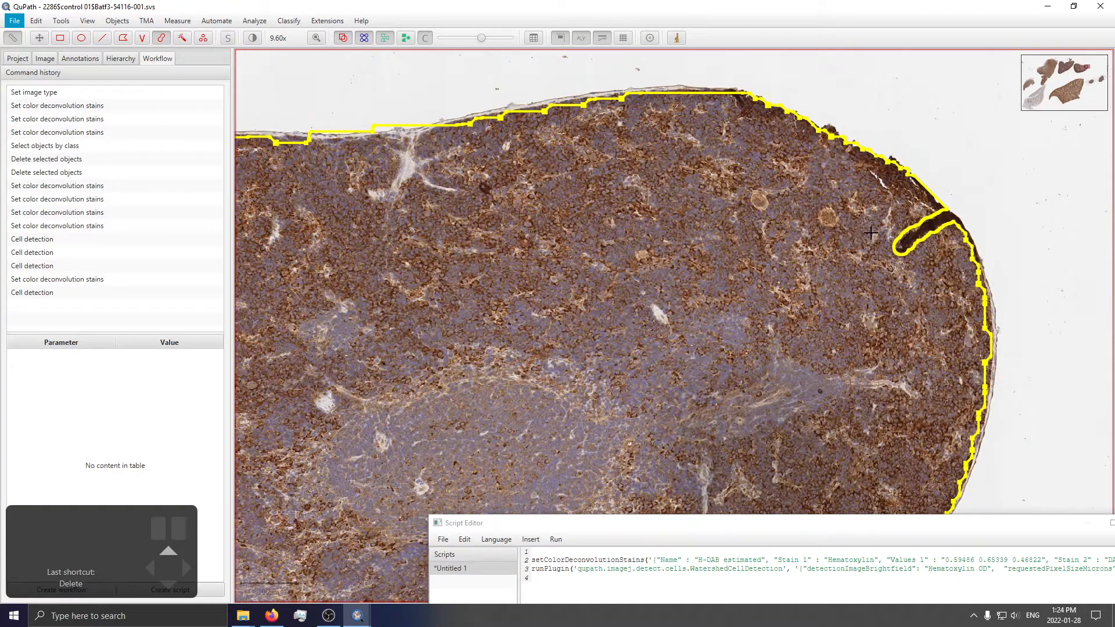
scroll(940, 247, up, 3)
scroll(982, 264, up, 3)
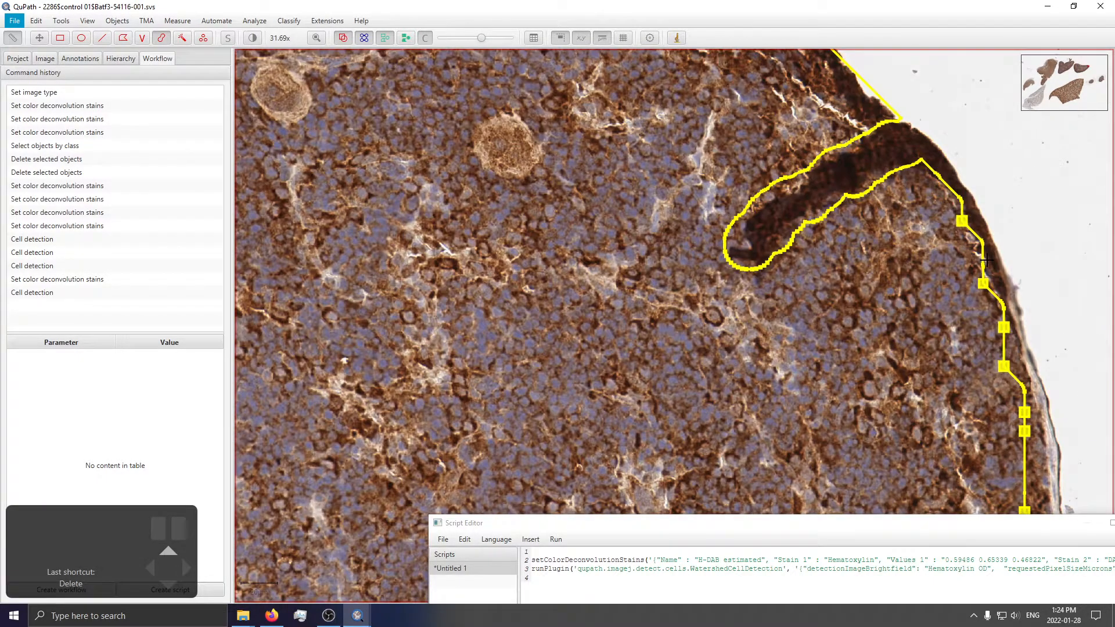
scroll(986, 262, down, 10)
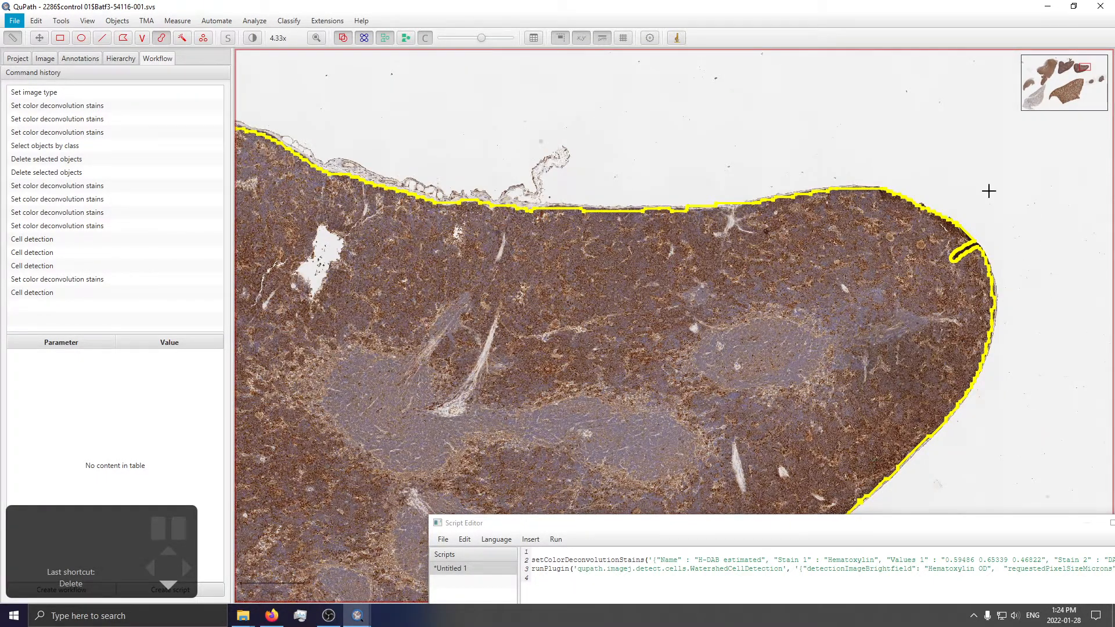
Examine the pale regions and vessel gaps inside the annotated section at low and medium magnification
scroll(941, 195, down, 4)
scroll(593, 285, up, 5)
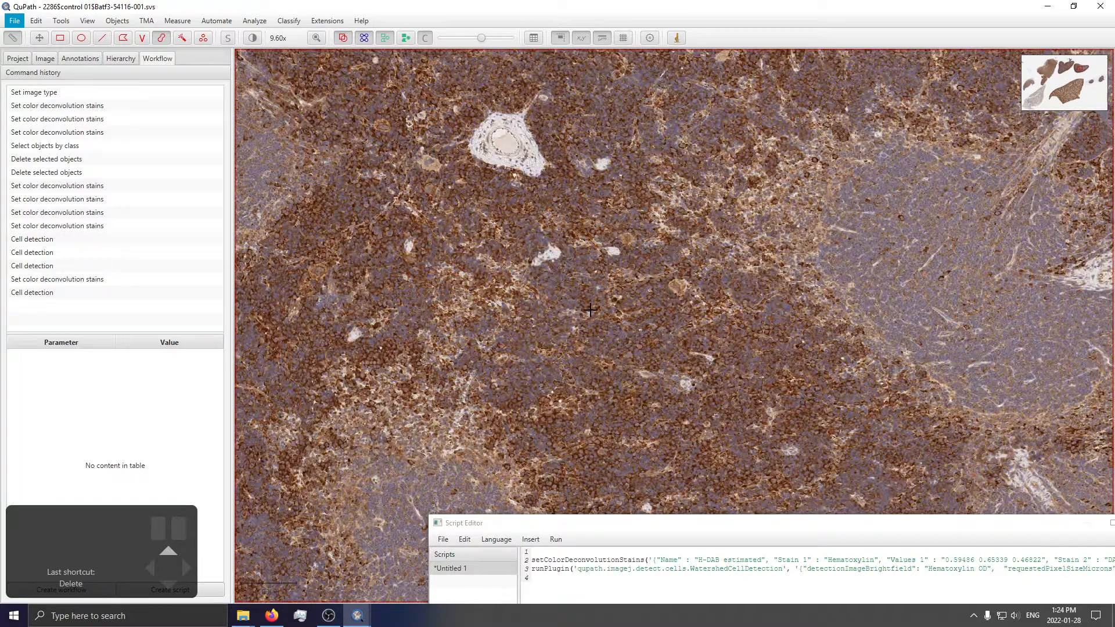
scroll(592, 310, down, 3)
scroll(576, 295, down, 3)
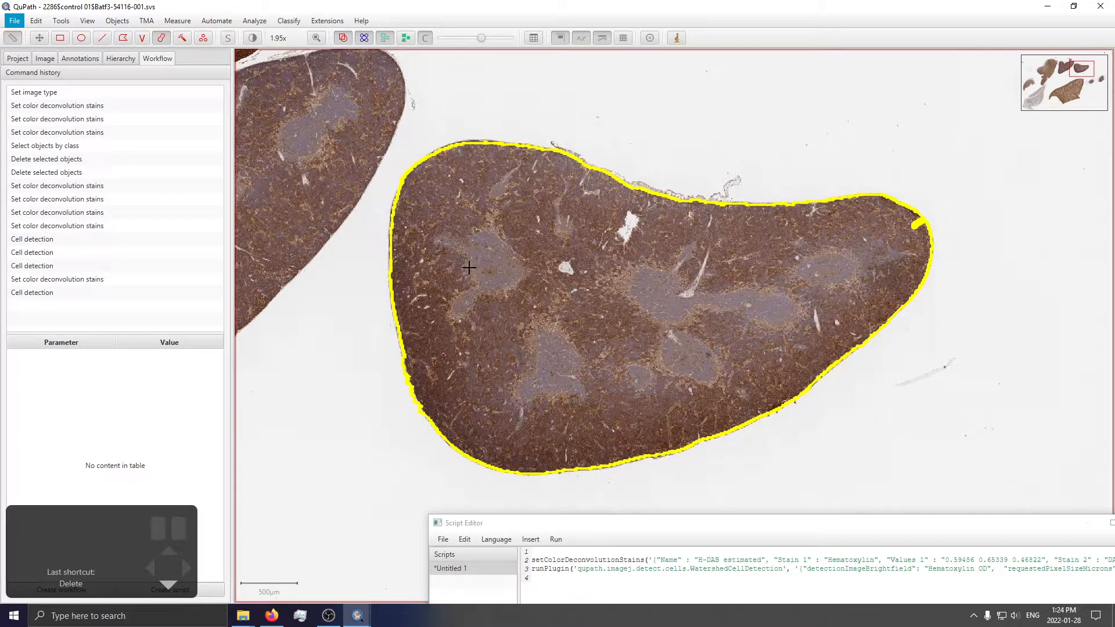
scroll(474, 207, up, 3)
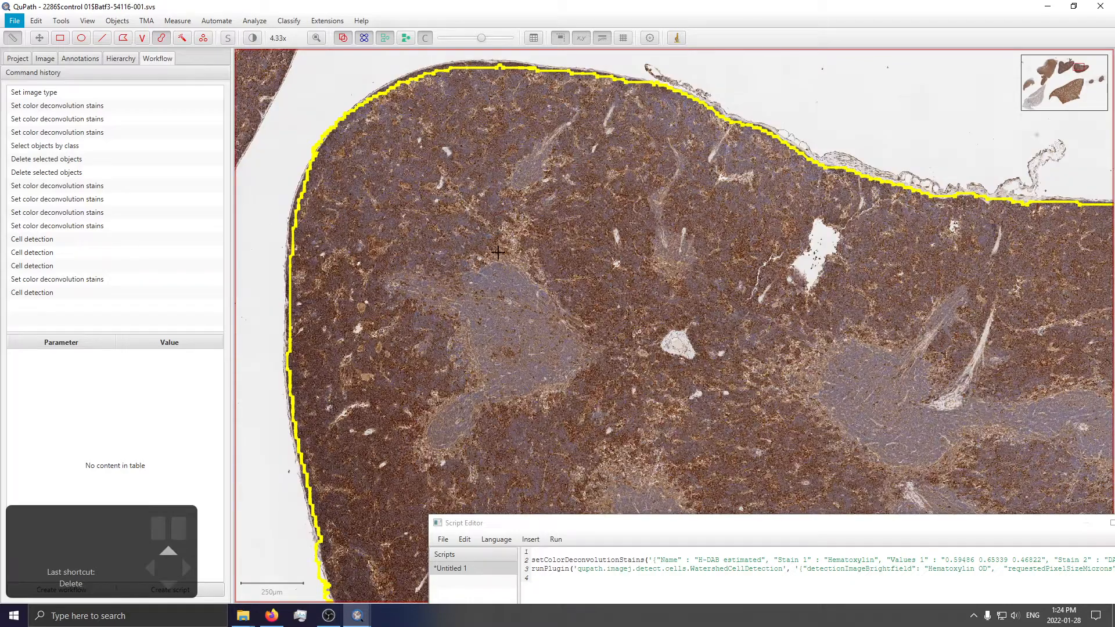
scroll(502, 255, down, 3)
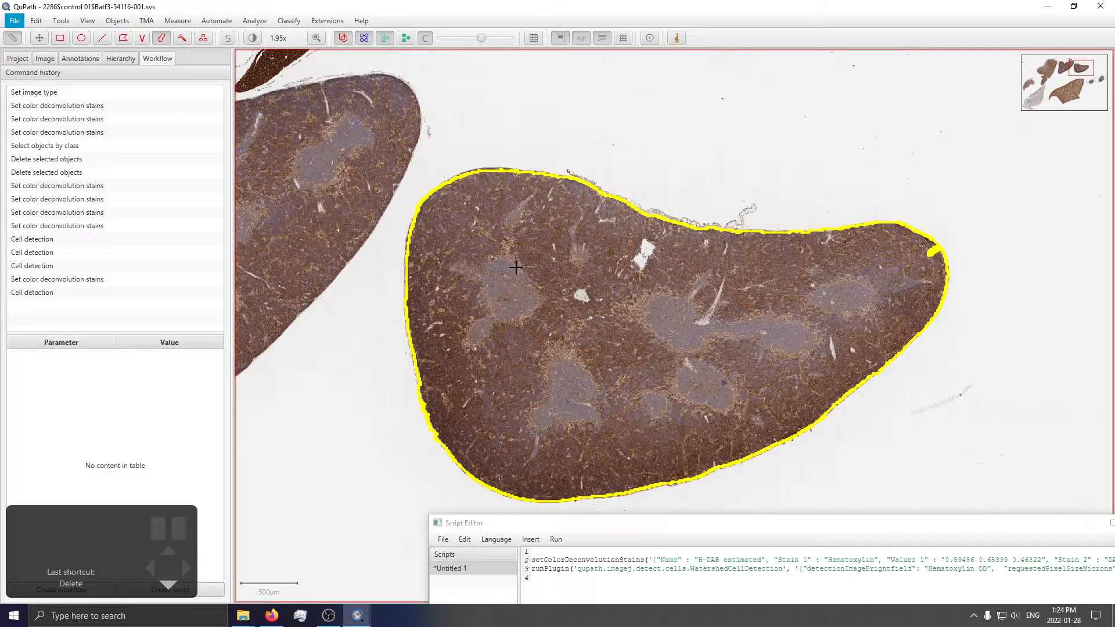
scroll(497, 274, up, 1)
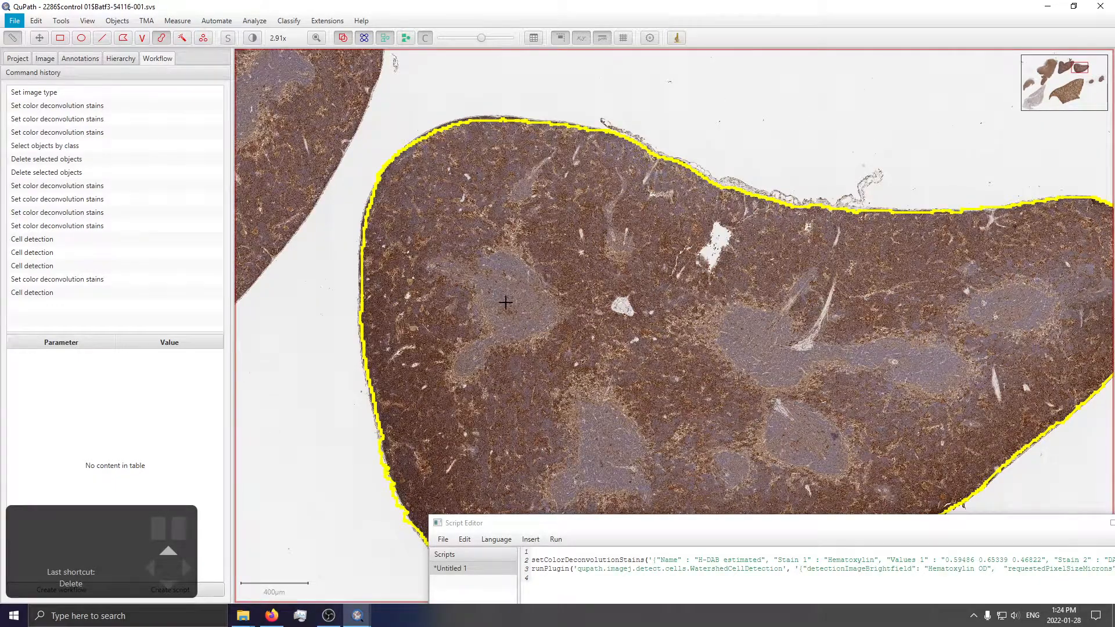
scroll(508, 295, up, 2)
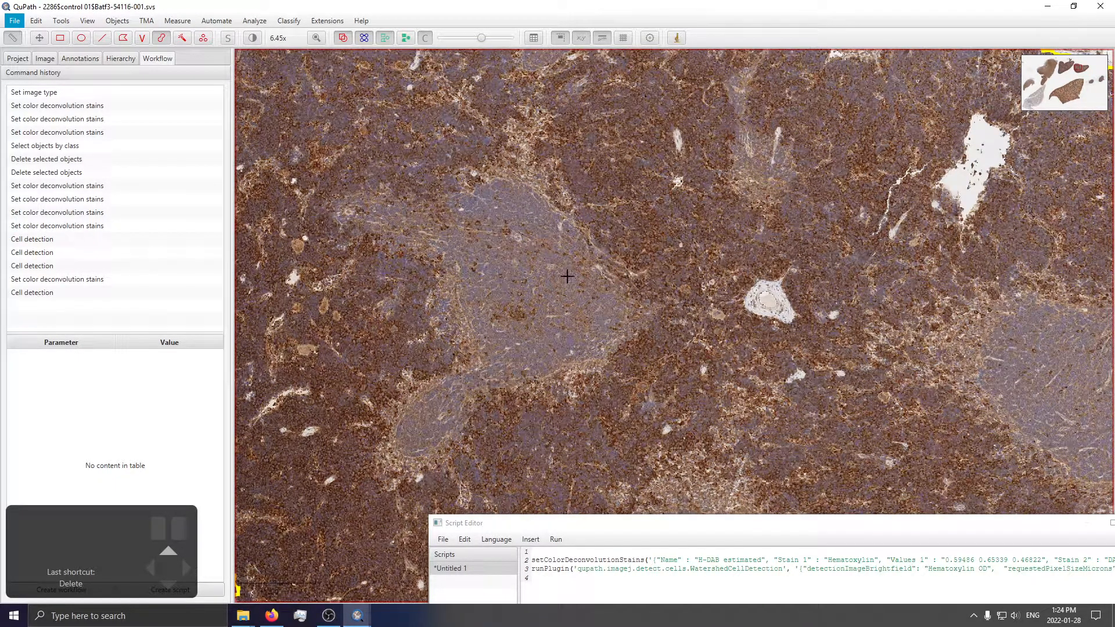
scroll(447, 243, down, 3)
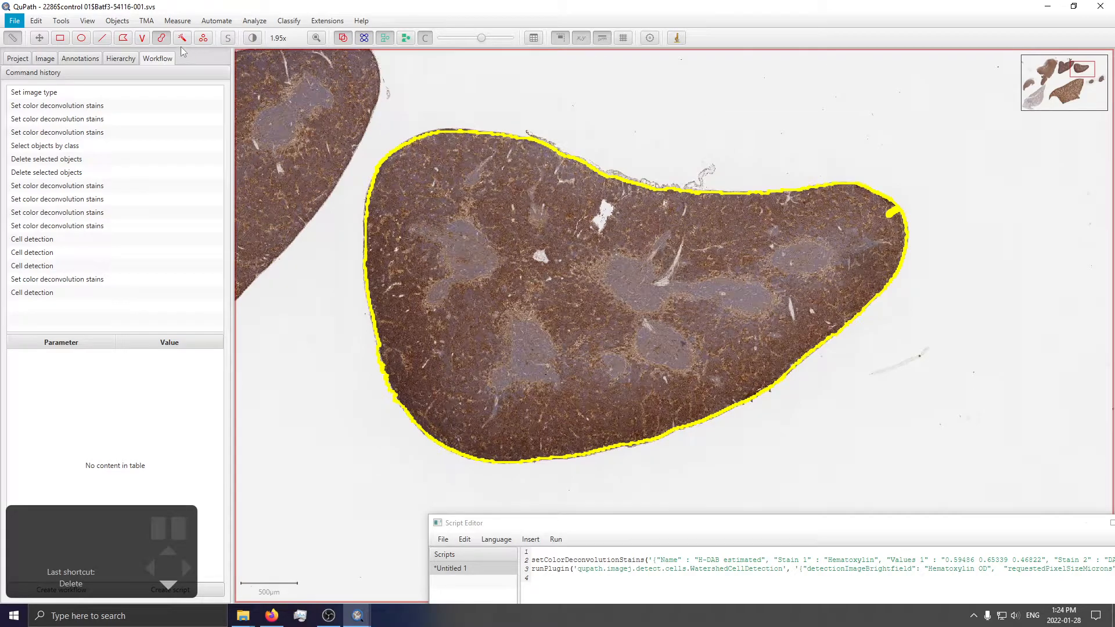
Display the list of annotations together with the available classes
click(76, 58)
click(44, 58)
click(79, 58)
right_click(147, 203)
mouse_move(181, 226)
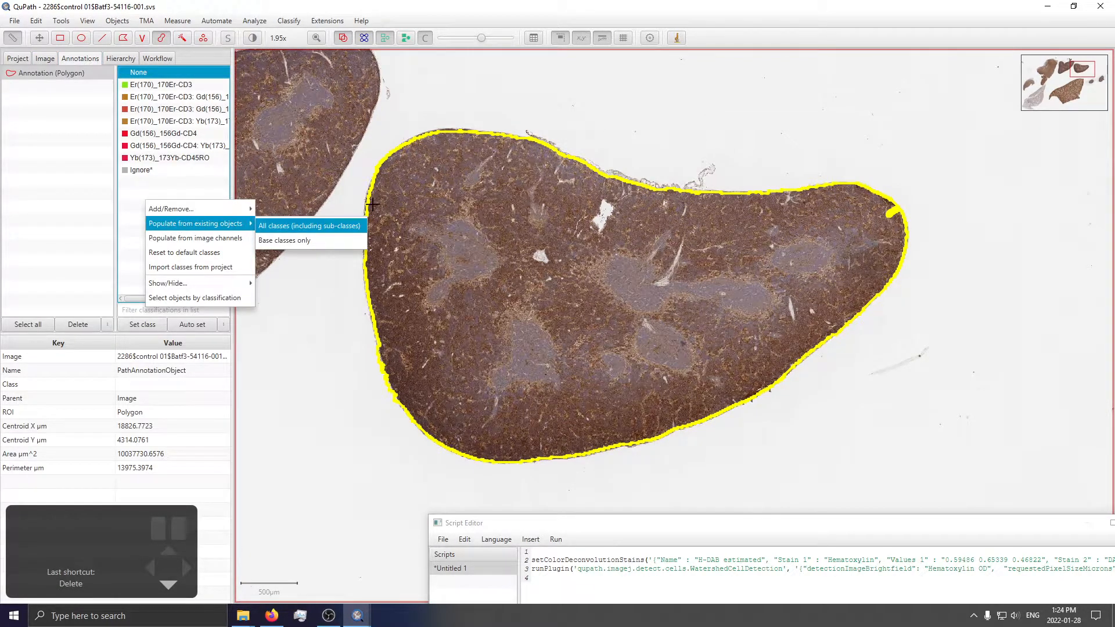
click(590, 68)
key(Delete)
click(505, 174)
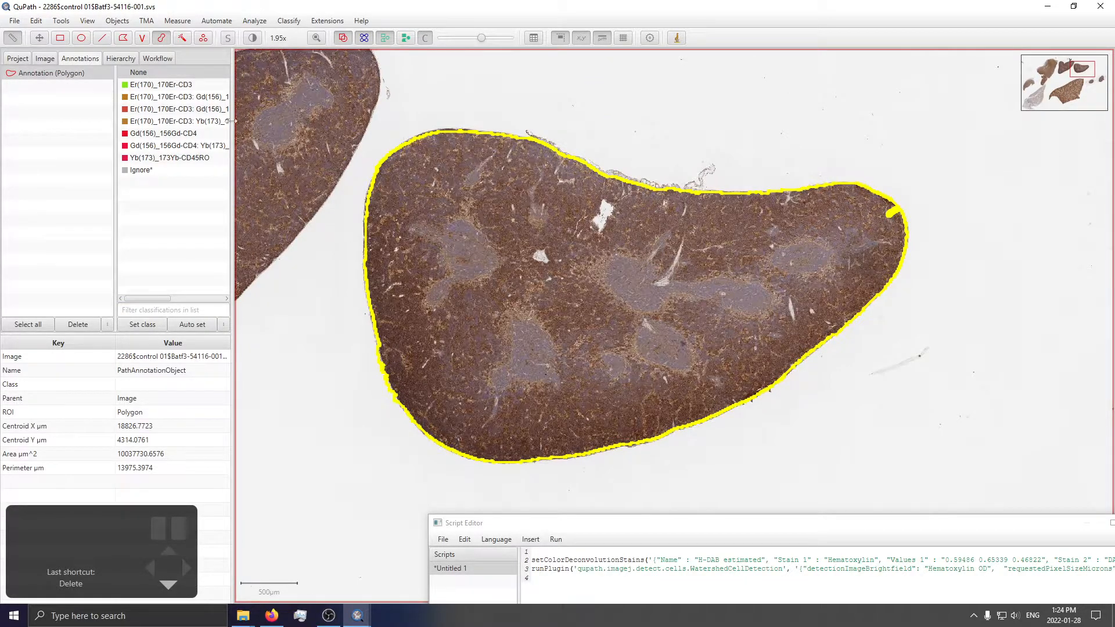
Subtract the six large pale regions inside the section from the annotation with the Wand tool
key(w)
scroll(422, 242, up, 2)
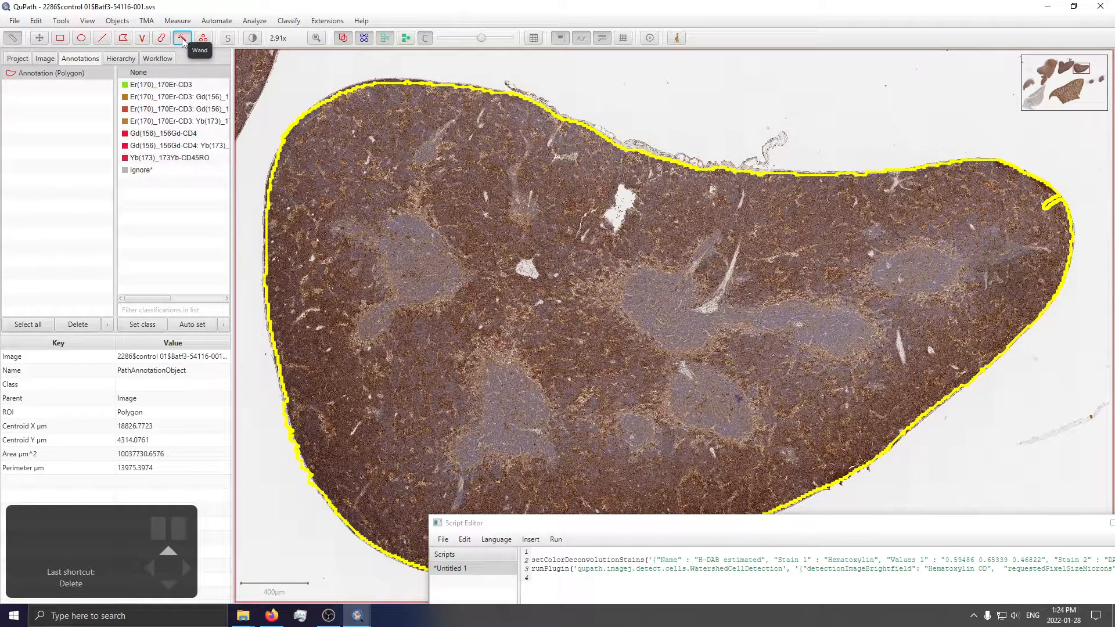
mouse_move(438, 262)
mouse_down()
mouse_move(409, 232)
mouse_move(354, 233)
mouse_move(388, 296)
mouse_move(366, 329)
mouse_move(383, 324)
mouse_move(411, 261)
mouse_move(437, 249)
mouse_move(412, 230)
mouse_move(421, 241)
mouse_up()
mouse_move(516, 398)
mouse_down()
mouse_move(494, 378)
mouse_move(464, 461)
mouse_move(549, 447)
mouse_up()
alt+click(657, 298)
mouse_move(657, 298)
mouse_down()
mouse_move(697, 329)
mouse_move(766, 318)
mouse_move(856, 331)
mouse_move(837, 314)
mouse_up()
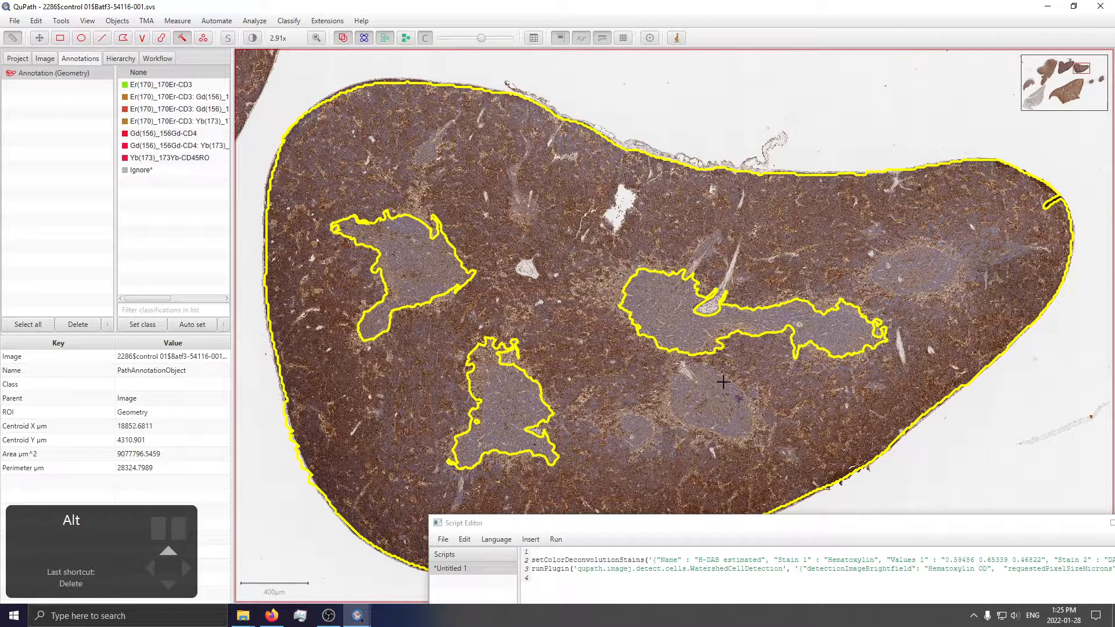
mouse_move(713, 401)
mouse_down()
mouse_move(729, 389)
mouse_move(714, 402)
mouse_move(697, 385)
mouse_up()
drag(645, 433, 641, 435)
mouse_move(880, 266)
mouse_down()
mouse_move(897, 284)
mouse_move(941, 264)
mouse_move(881, 296)
mouse_up()
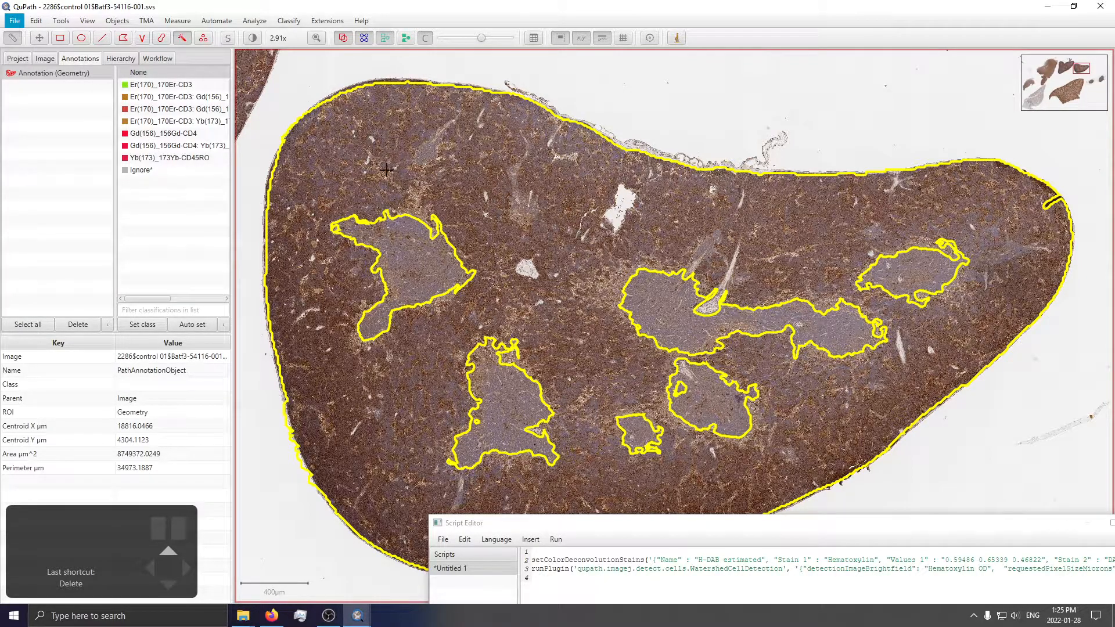
Display the annotation as filled and check the cut-out pale regions both close up and across the whole section
key(shift+f)
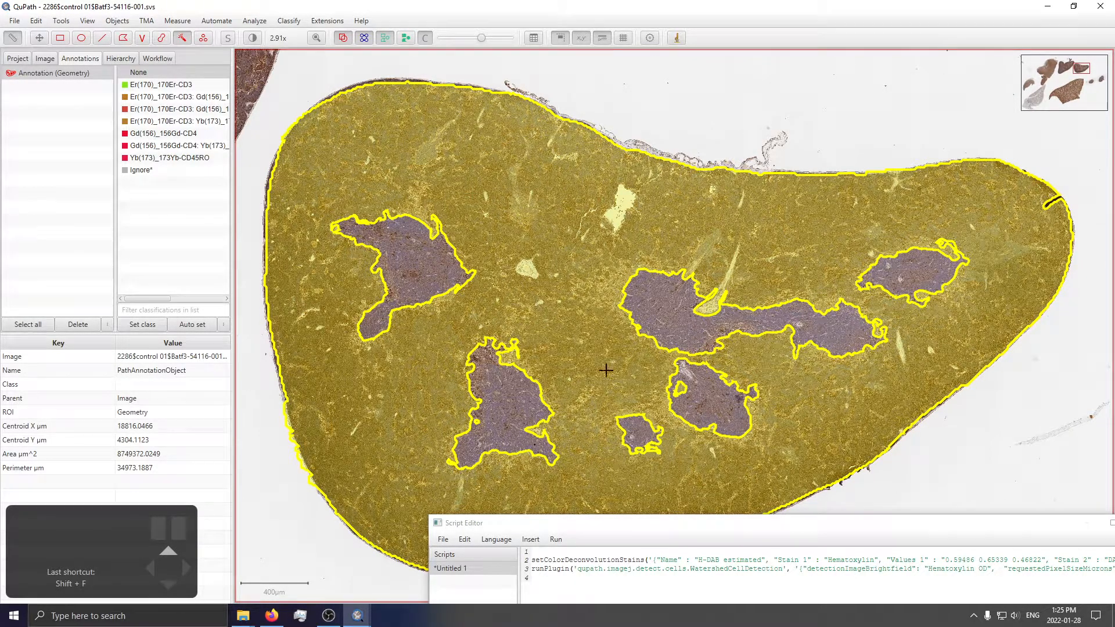
scroll(378, 286, down, 5)
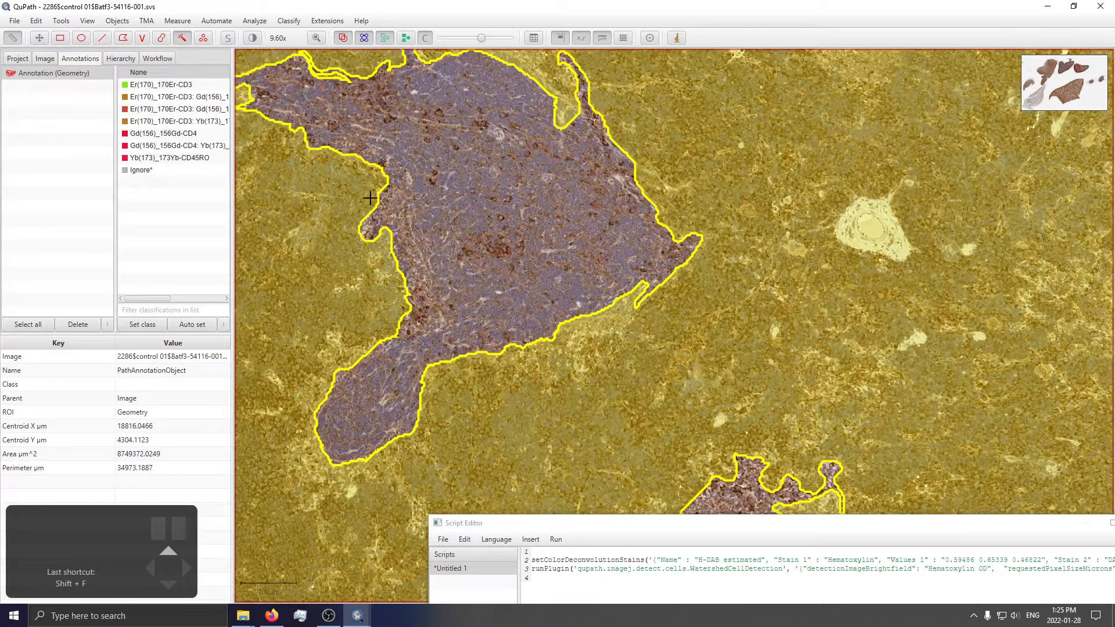
scroll(556, 213, down, 3)
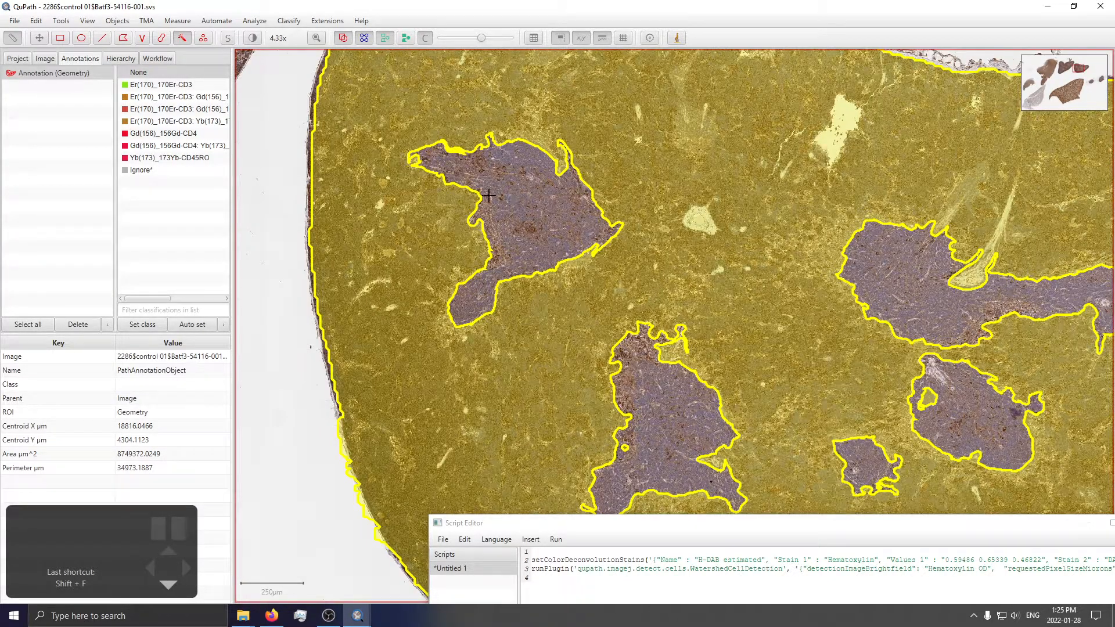
scroll(830, 297, down, 3)
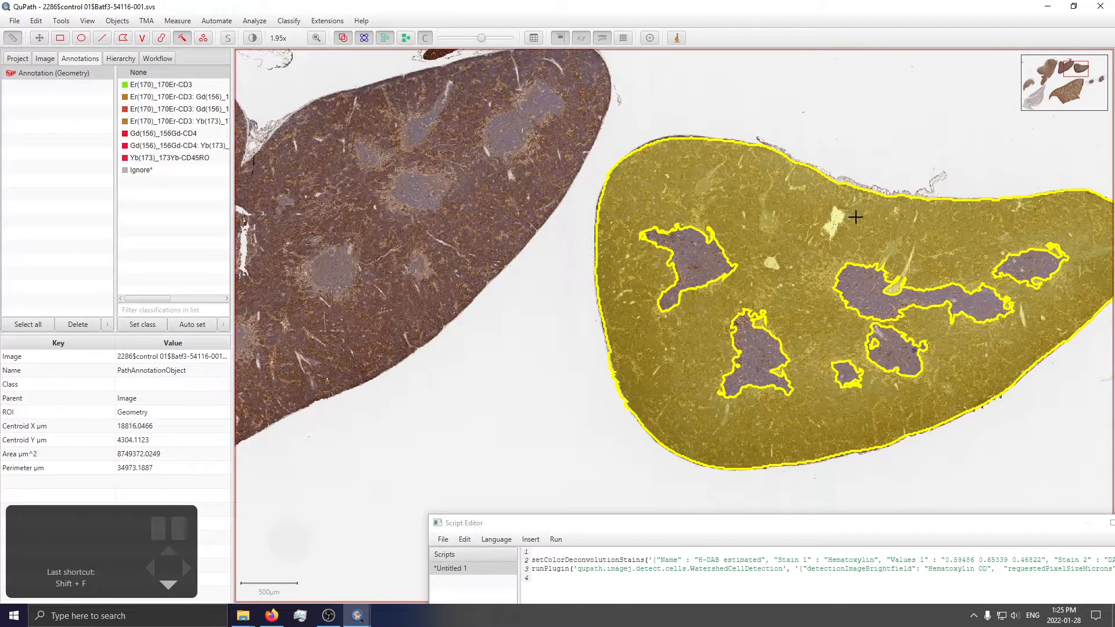
scroll(1039, 270, up, 2)
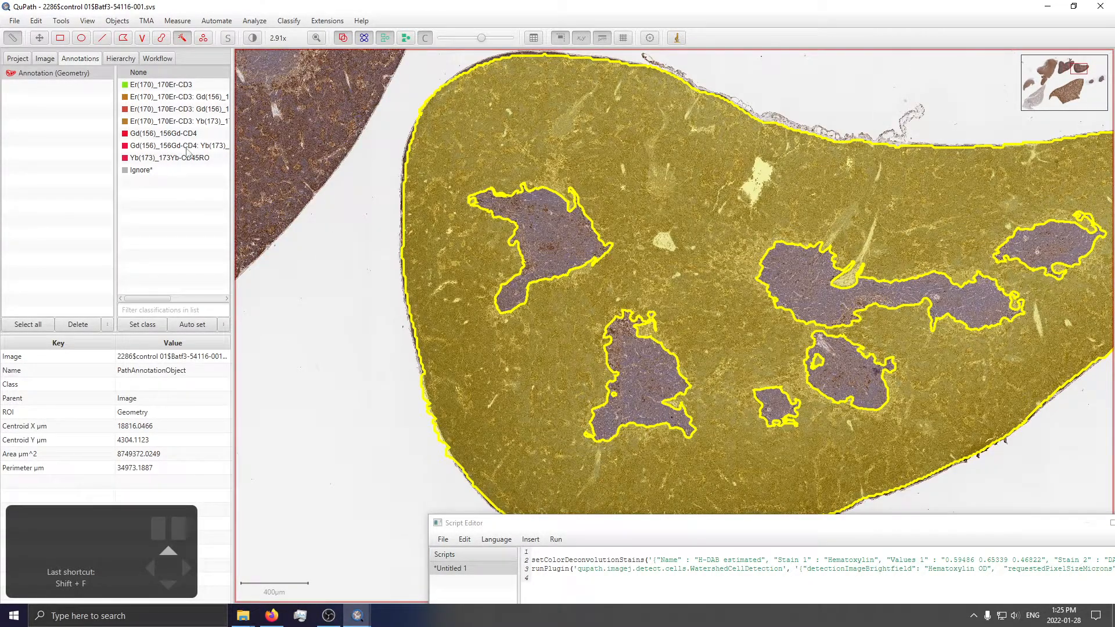
Reset the class list to the default classes and assign the Tumor class to the section annotation
right_click(173, 212)
click(228, 264)
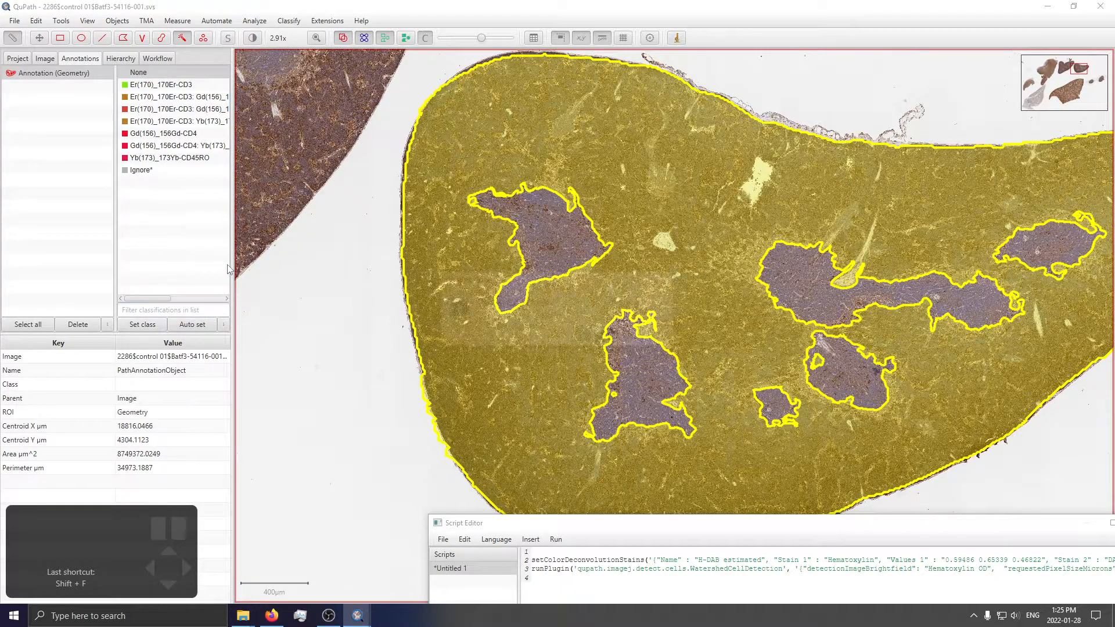
click(598, 341)
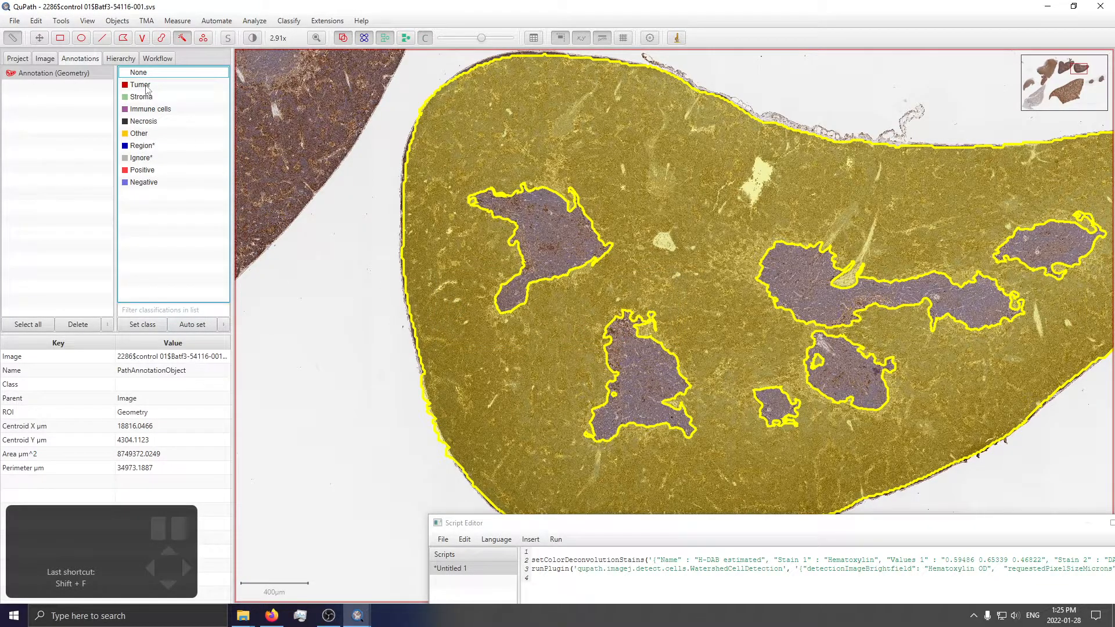
click(141, 85)
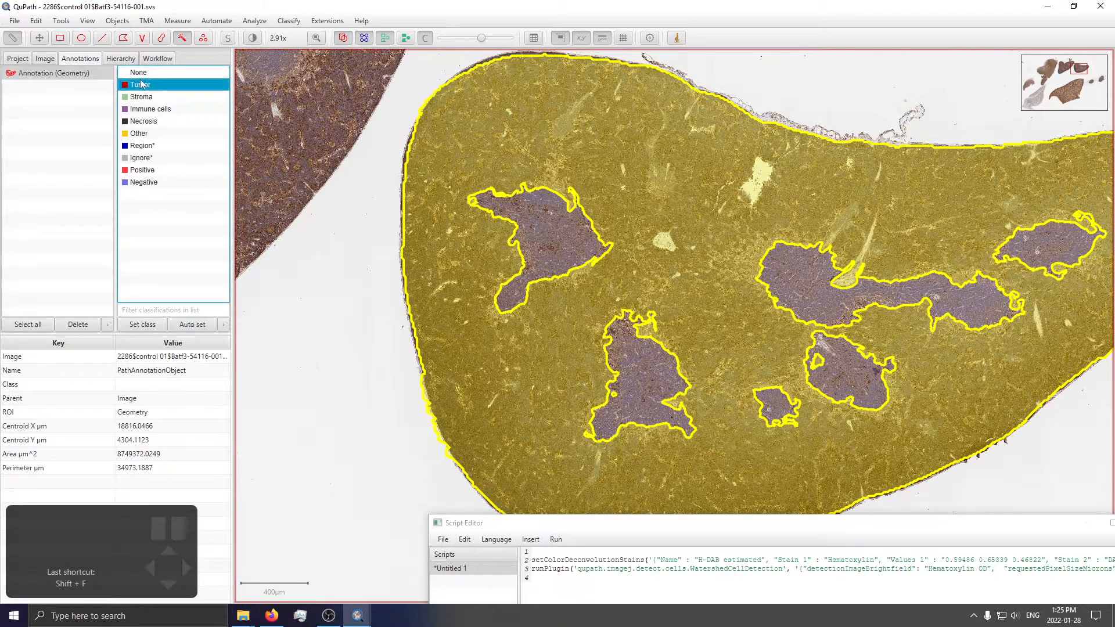
click(142, 324)
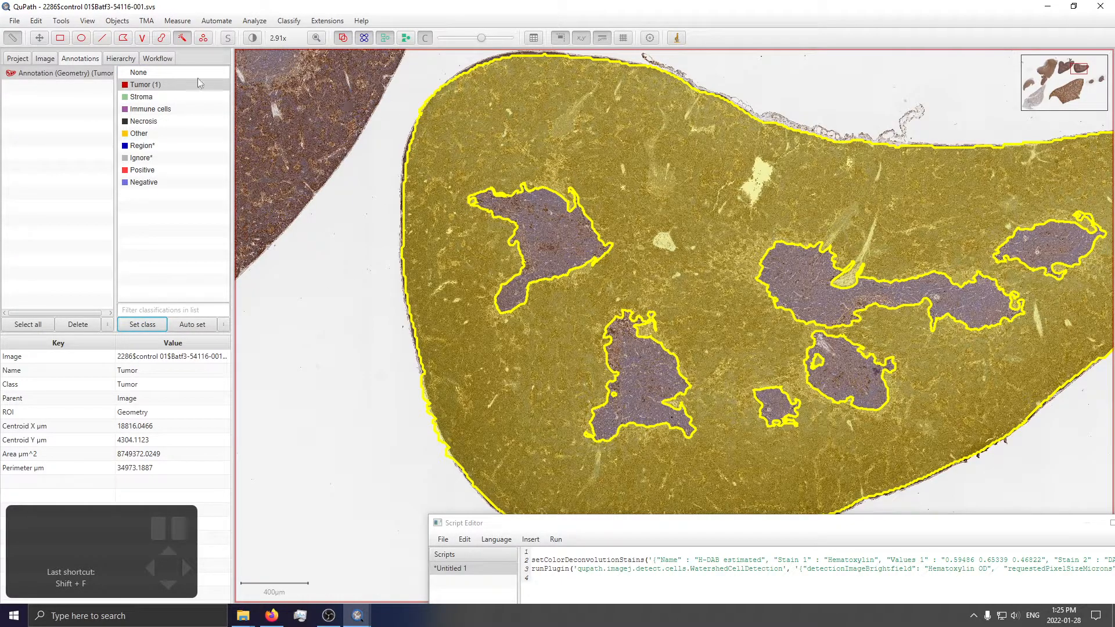
Make Stroma the class that is set automatically for every new annotation
scroll(504, 210, up, 3)
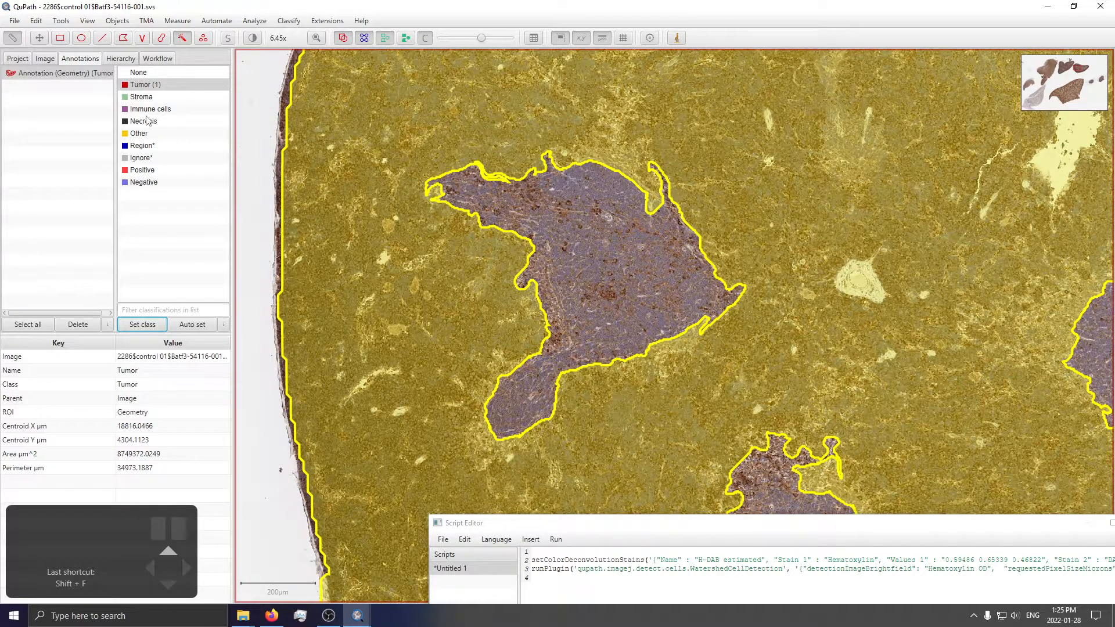
click(153, 98)
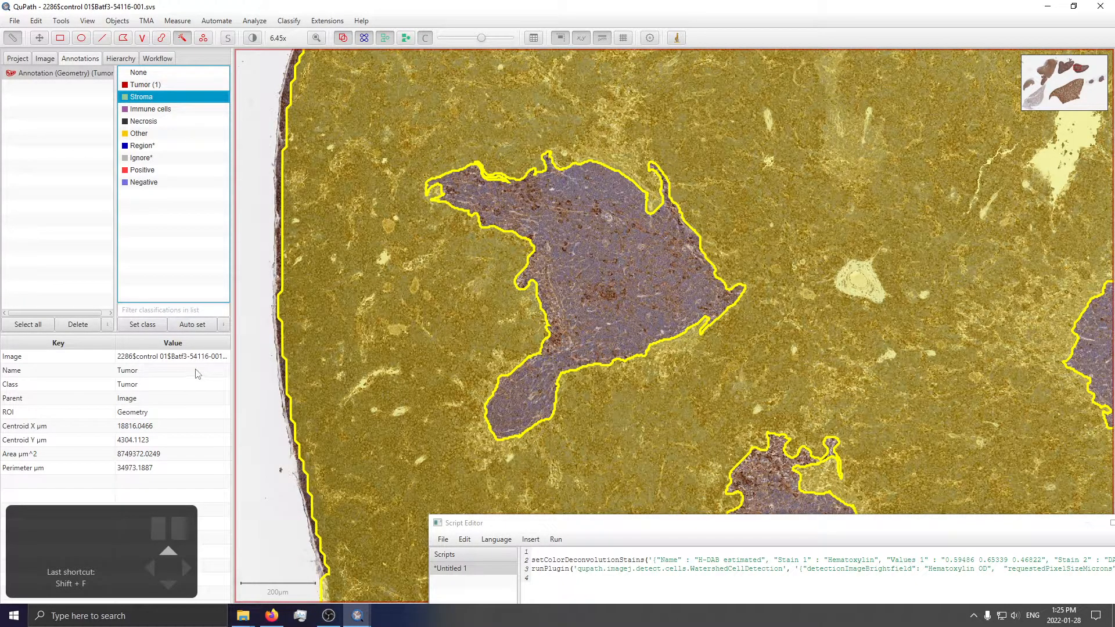
click(195, 329)
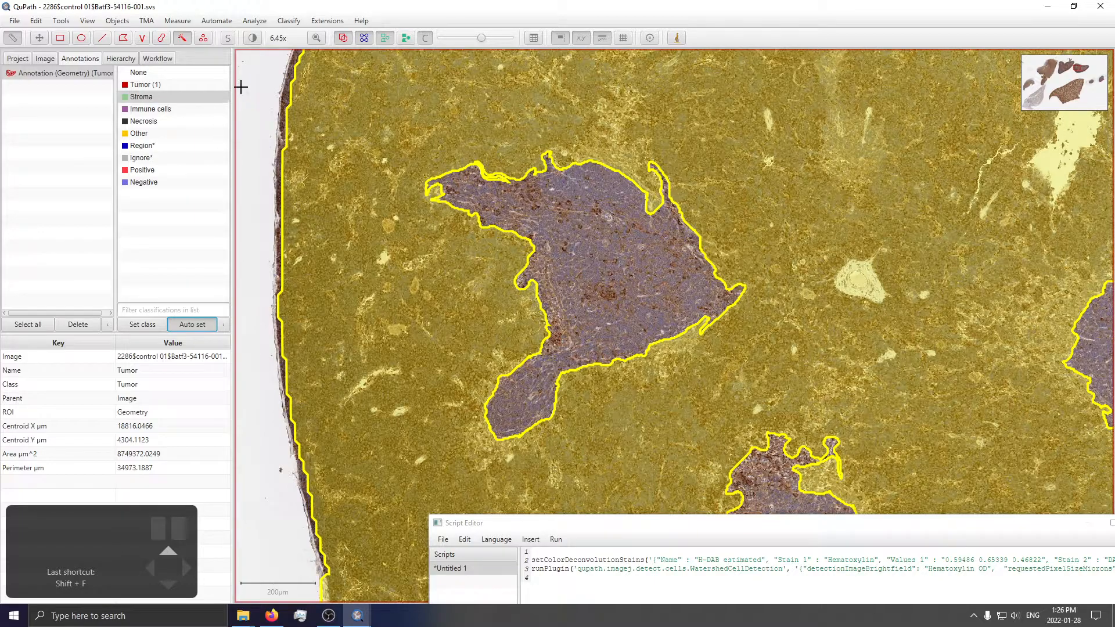
Fill the pale hole near the section's wide end with a Stroma annotation using the Brush tool, without overlapping the Tumor annotation
scroll(568, 352, down, 2)
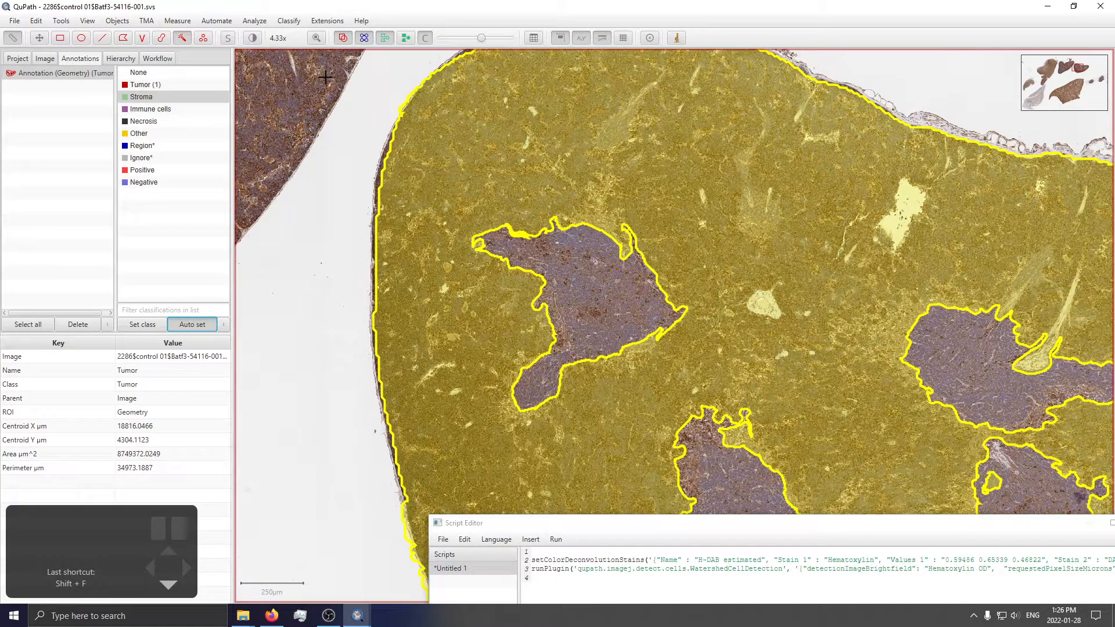
click(162, 37)
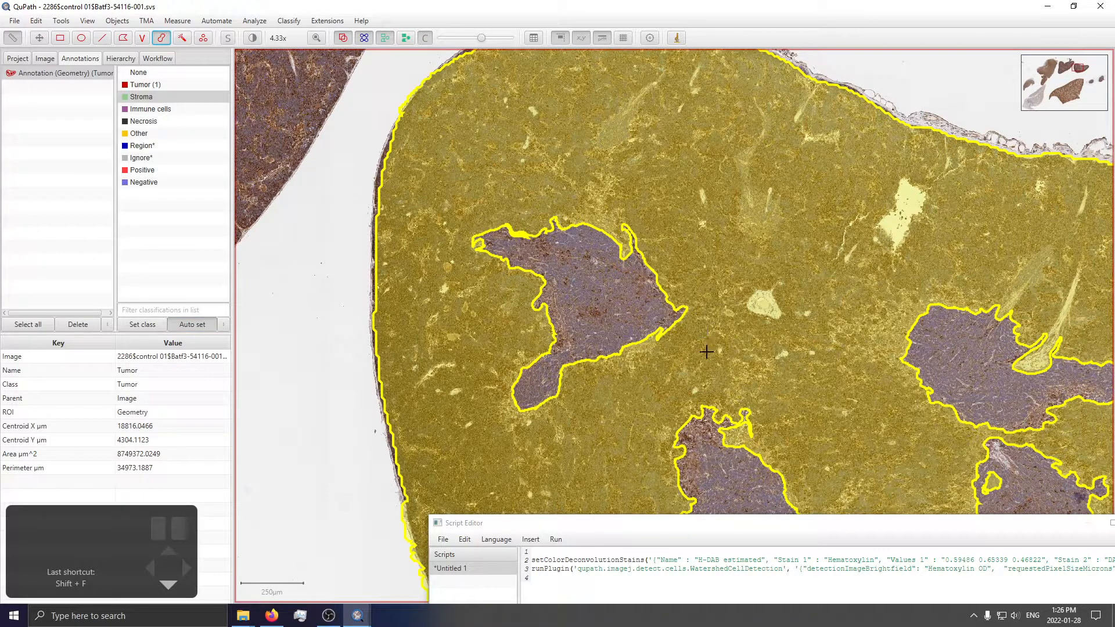
scroll(604, 291, down, 5)
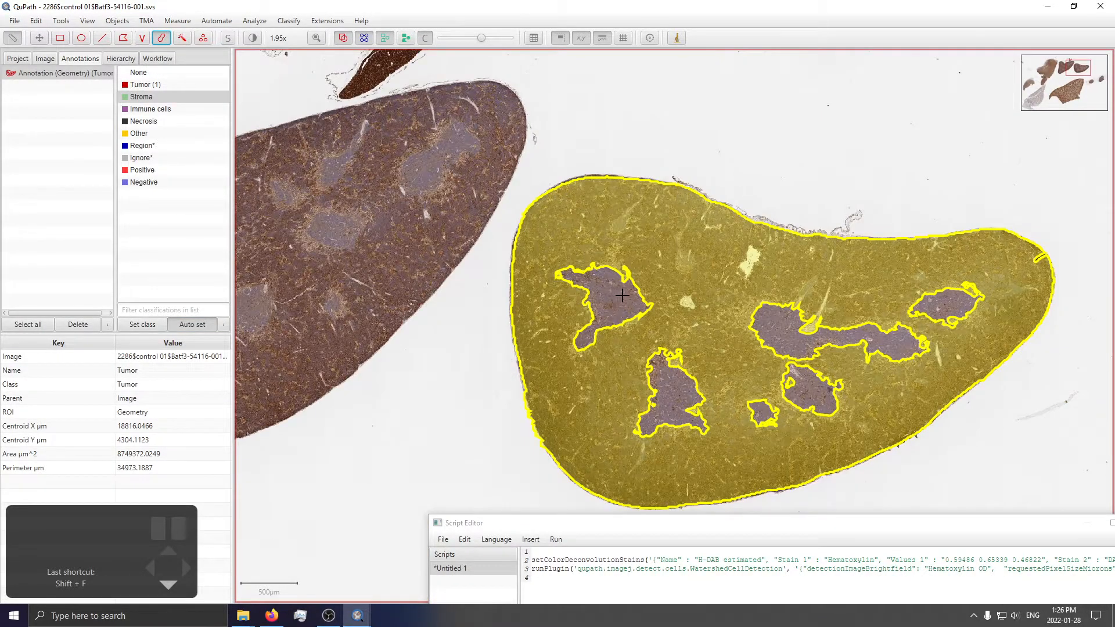
scroll(597, 282, up, 3)
mouse_move(621, 299)
mouse_down()
mouse_move(638, 308)
mouse_move(552, 259)
mouse_move(575, 290)
mouse_move(569, 343)
mouse_move(621, 308)
mouse_move(599, 295)
mouse_move(634, 246)
mouse_move(636, 310)
mouse_up()
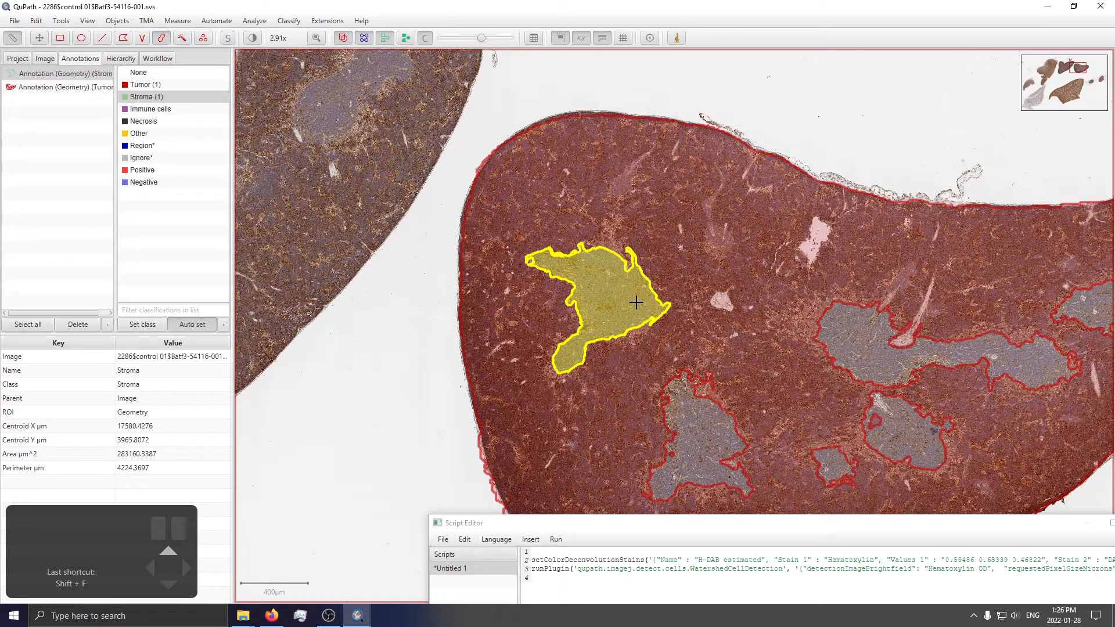
Brush one Stroma annotation over the other five pale regions, clipped so that it does not overlap the Tumor annotation
scroll(635, 304, up, 5)
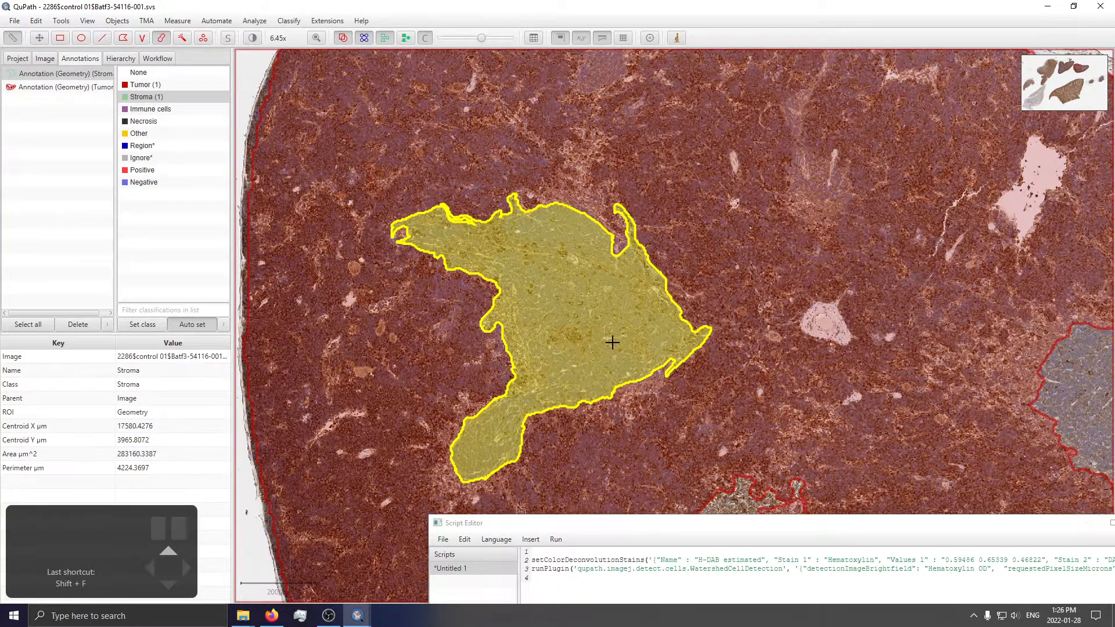
scroll(612, 343, down, 8)
scroll(836, 377, up, 2)
scroll(728, 315, up, 3)
scroll(722, 312, down, 3)
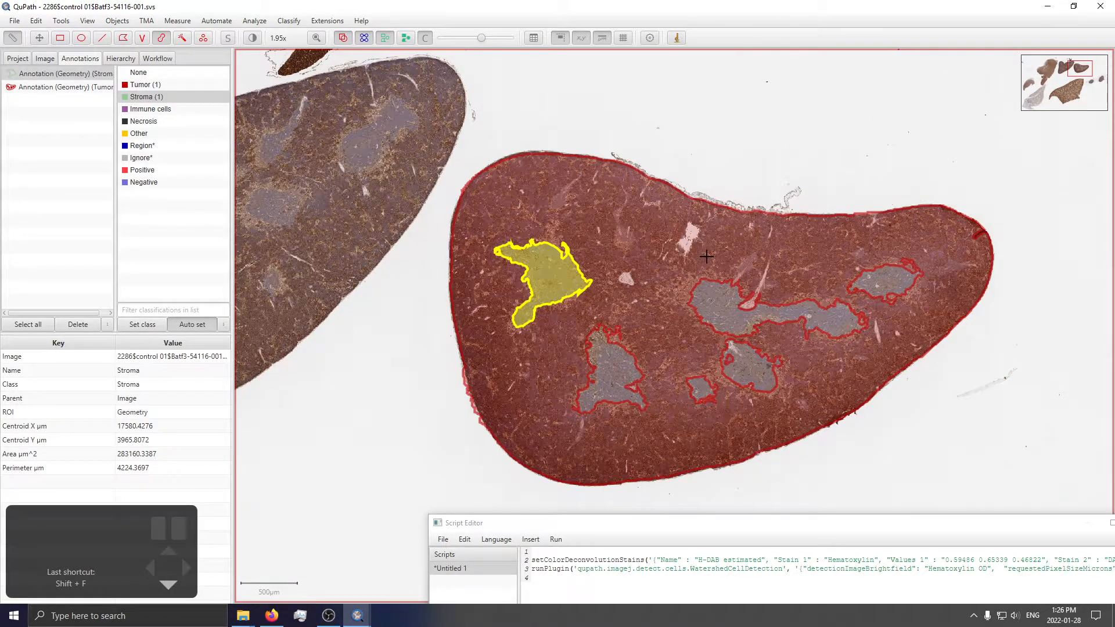
mouse_move(719, 302)
mouse_down()
mouse_move(723, 314)
mouse_move(716, 298)
mouse_move(735, 301)
mouse_move(647, 303)
mouse_move(739, 341)
mouse_move(791, 314)
mouse_move(852, 316)
mouse_move(921, 275)
mouse_move(764, 341)
mouse_move(778, 430)
mouse_move(789, 393)
mouse_move(739, 386)
mouse_move(677, 403)
mouse_move(595, 389)
mouse_move(615, 368)
mouse_move(577, 331)
mouse_move(603, 403)
mouse_move(566, 397)
mouse_move(615, 403)
mouse_move(602, 383)
mouse_move(612, 376)
mouse_up()
key(ctrl)
key(shift)
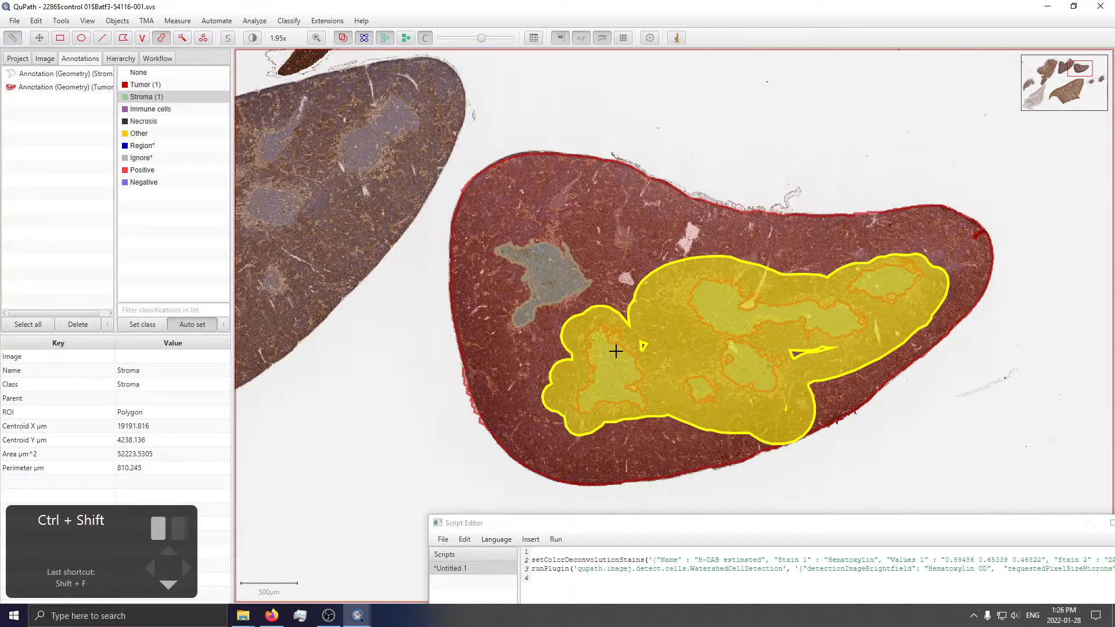
drag(616, 350, 615, 350)
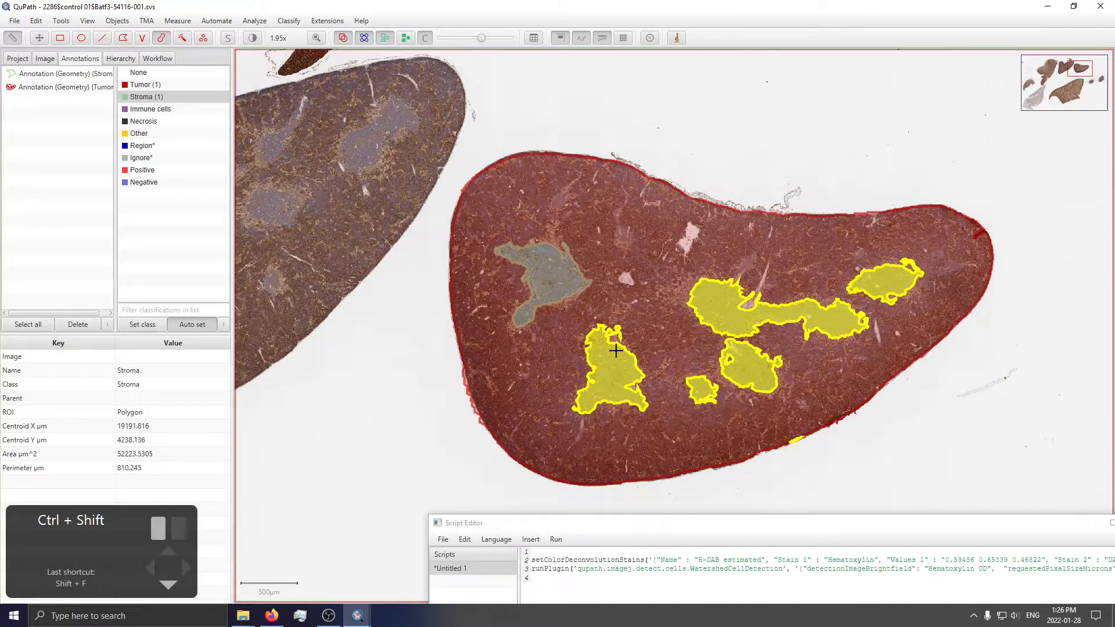
Subtract the stray Stroma sliver on the section's lower edge from the new annotation
scroll(714, 412, up, 5)
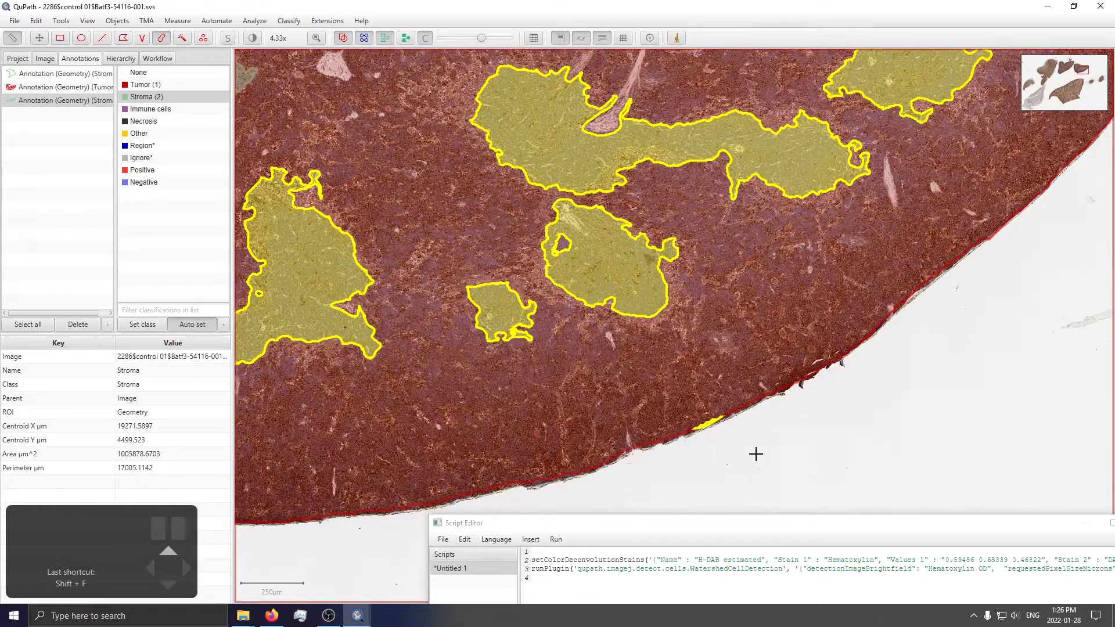
alt+click(701, 443)
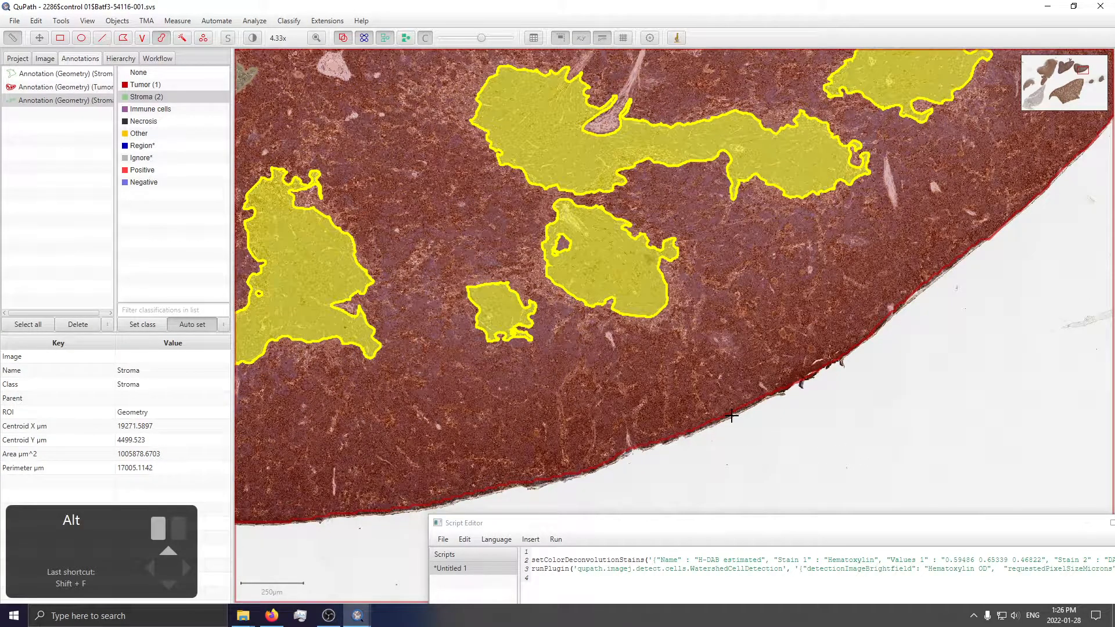
scroll(853, 449, down, 6)
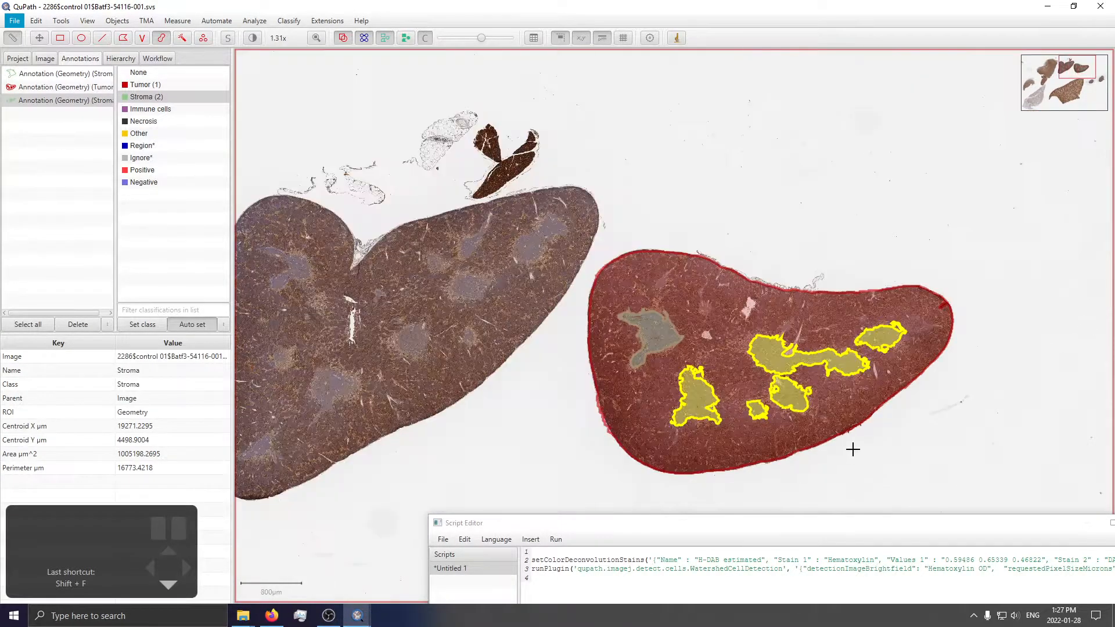
Select both Stroma annotations together with the Move tool: the wide-end region and the group of five regions
click(150, 109)
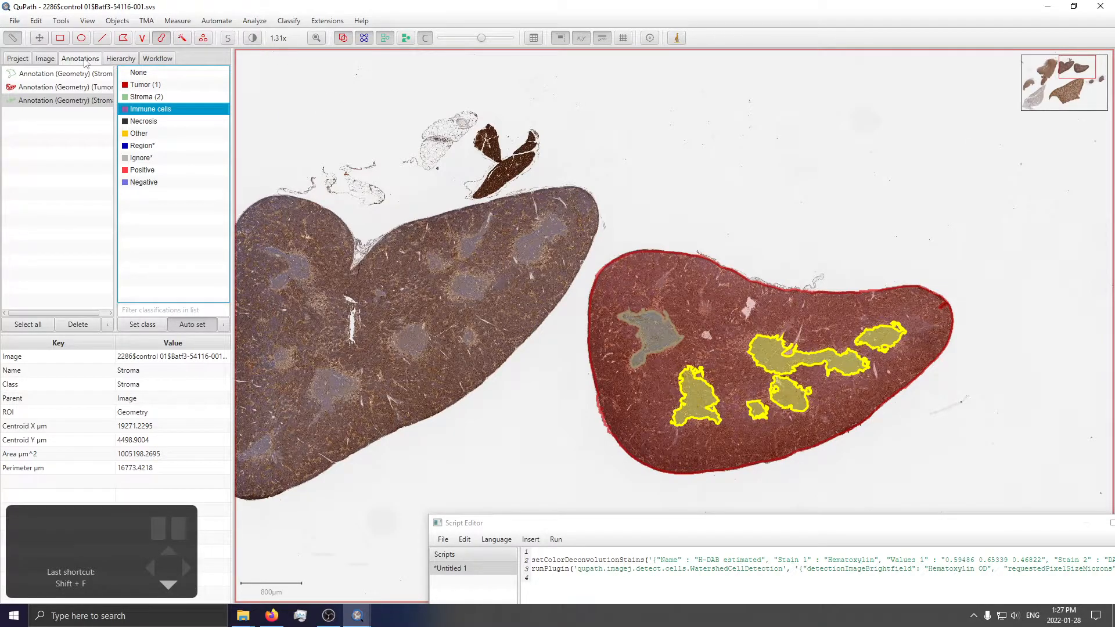
click(39, 38)
double_click(643, 136)
scroll(804, 410, up, 5)
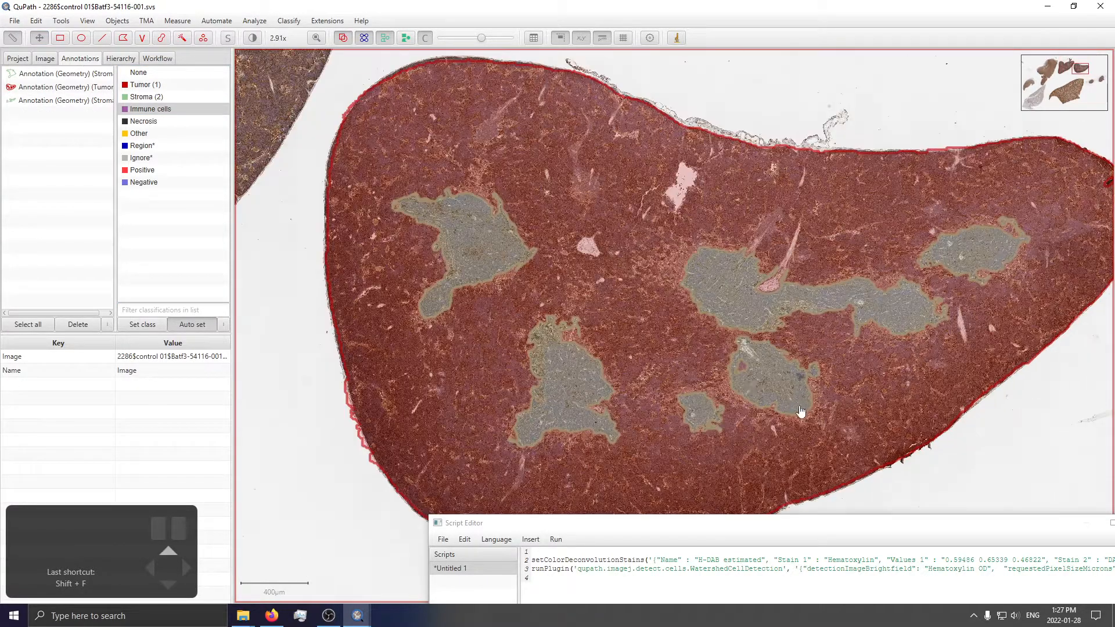
click(716, 292)
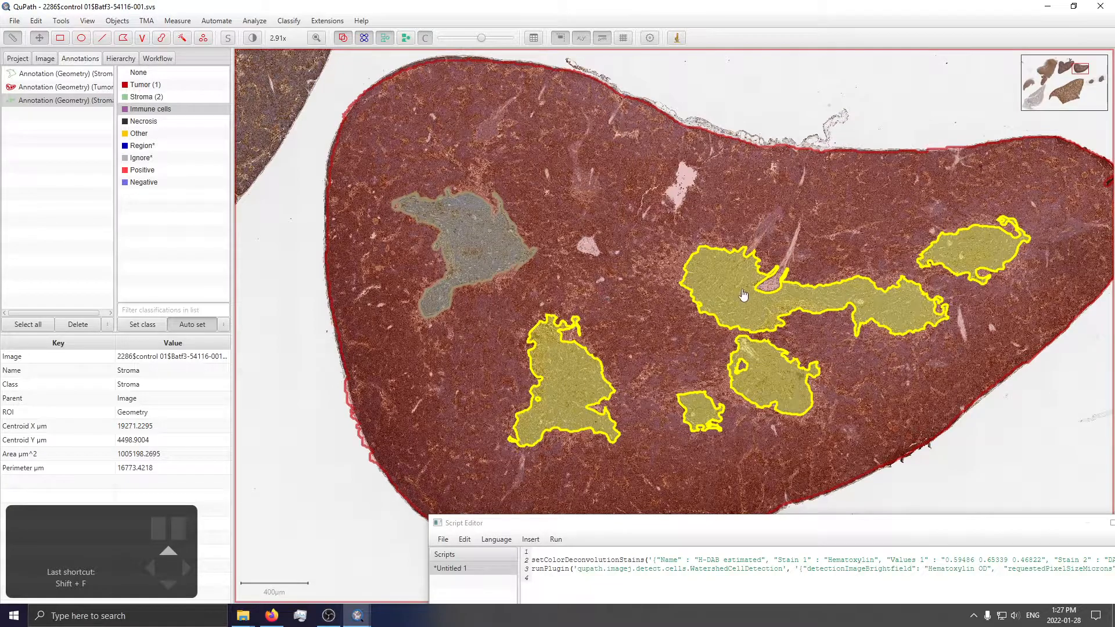
click(495, 251)
click(730, 278)
click(475, 261)
click(725, 290)
click(468, 270)
click(712, 279)
ctrl+click(493, 256)
Merge the two selected Stroma annotations into a single Stroma annotation, and clear the selection
click(153, 97)
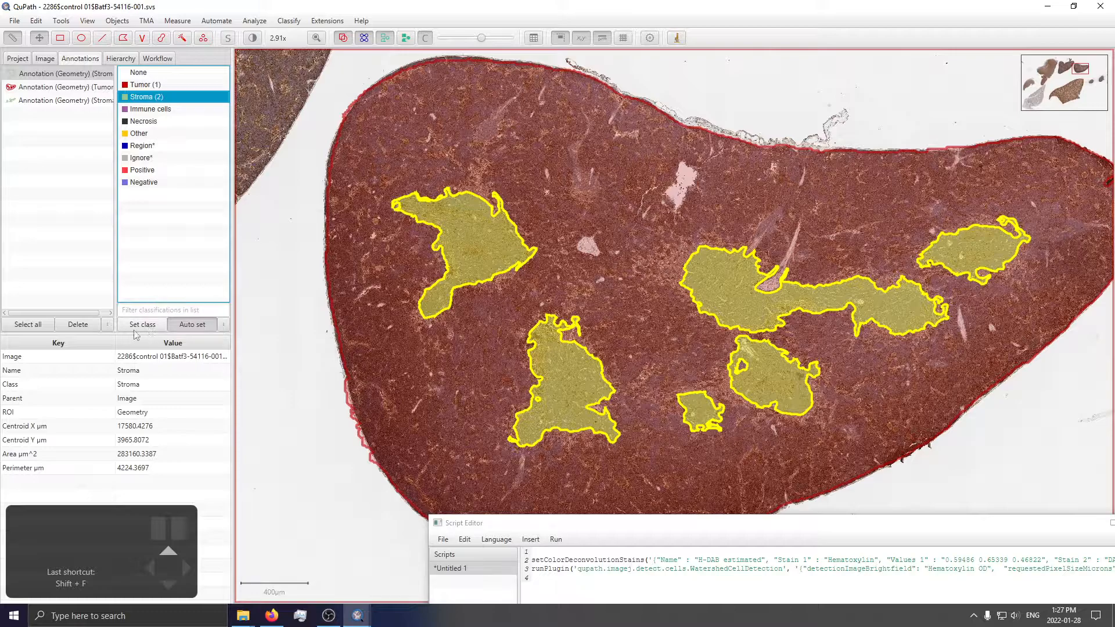
right_click(163, 98)
mouse_move(196, 180)
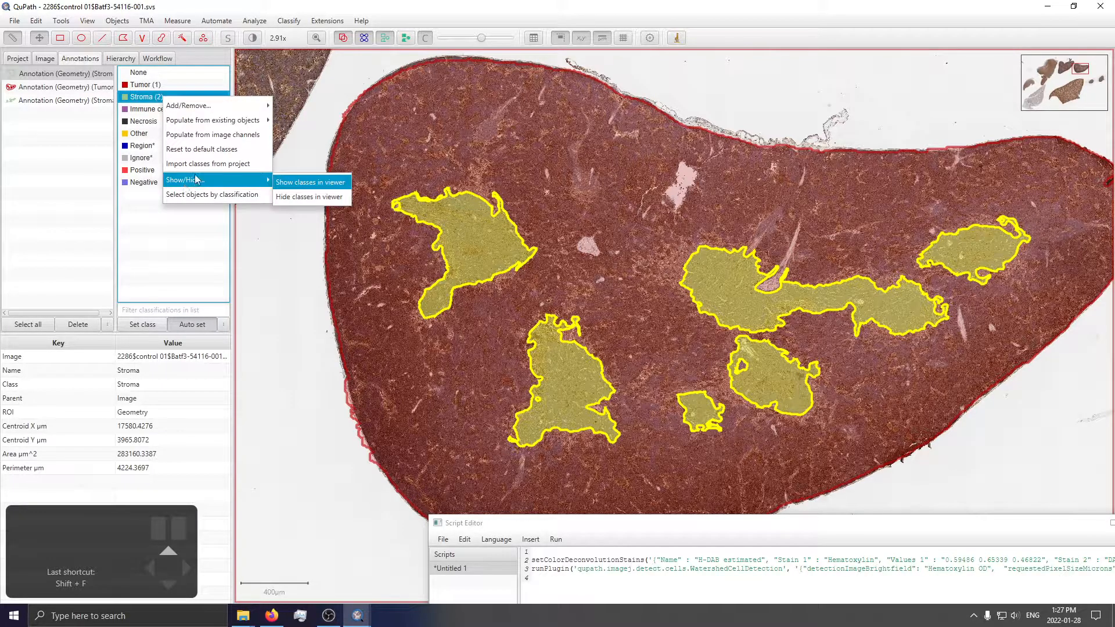
mouse_move(228, 125)
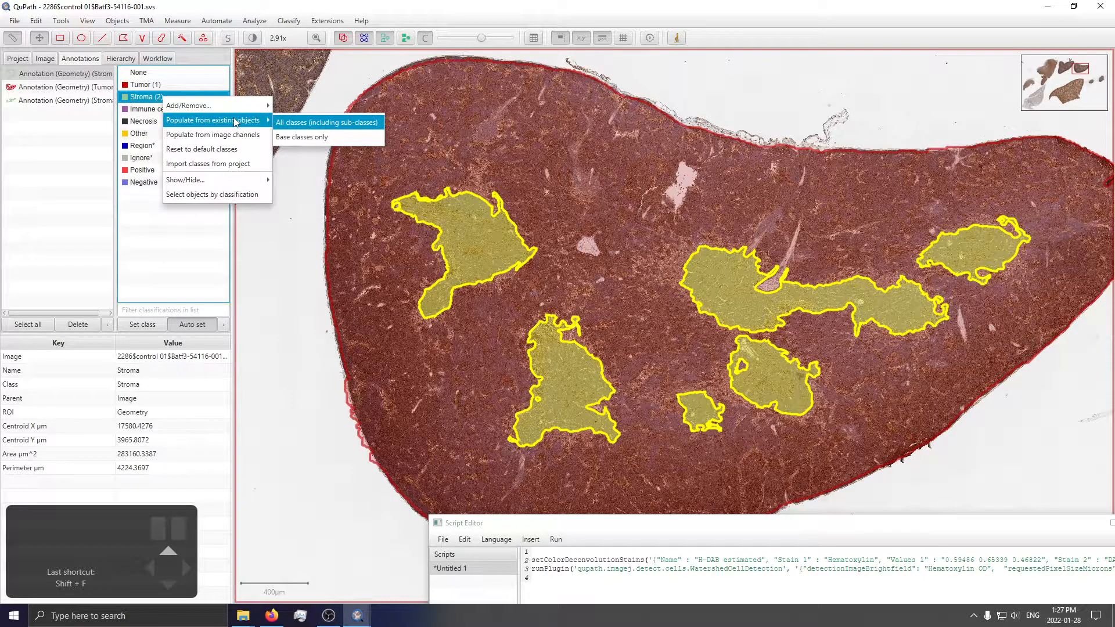
mouse_move(165, 108)
right_click(75, 74)
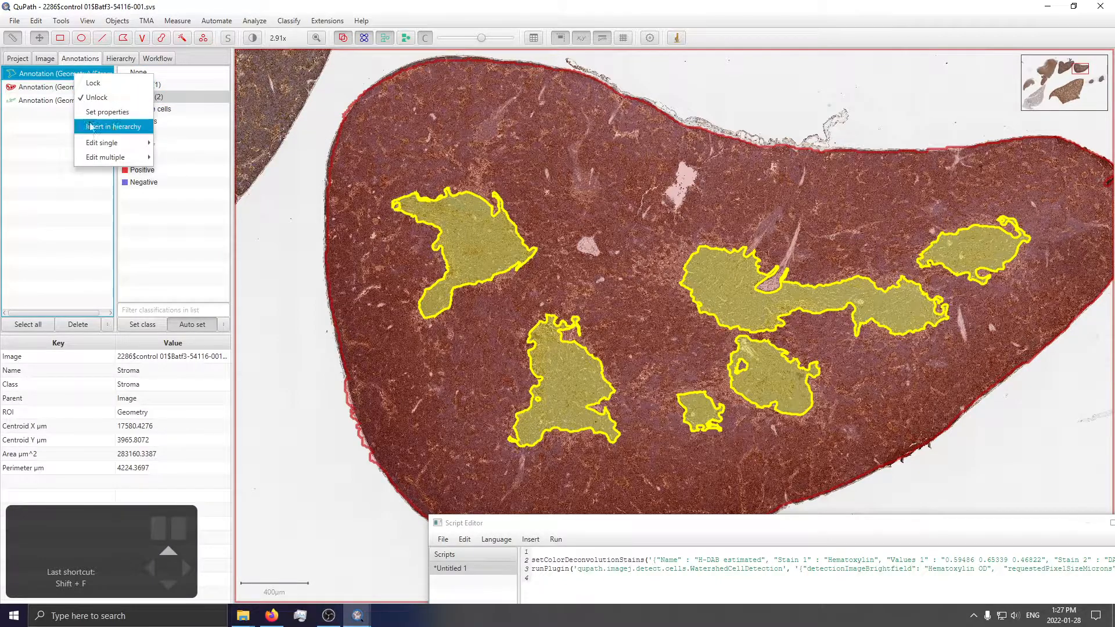
mouse_move(113, 158)
click(189, 159)
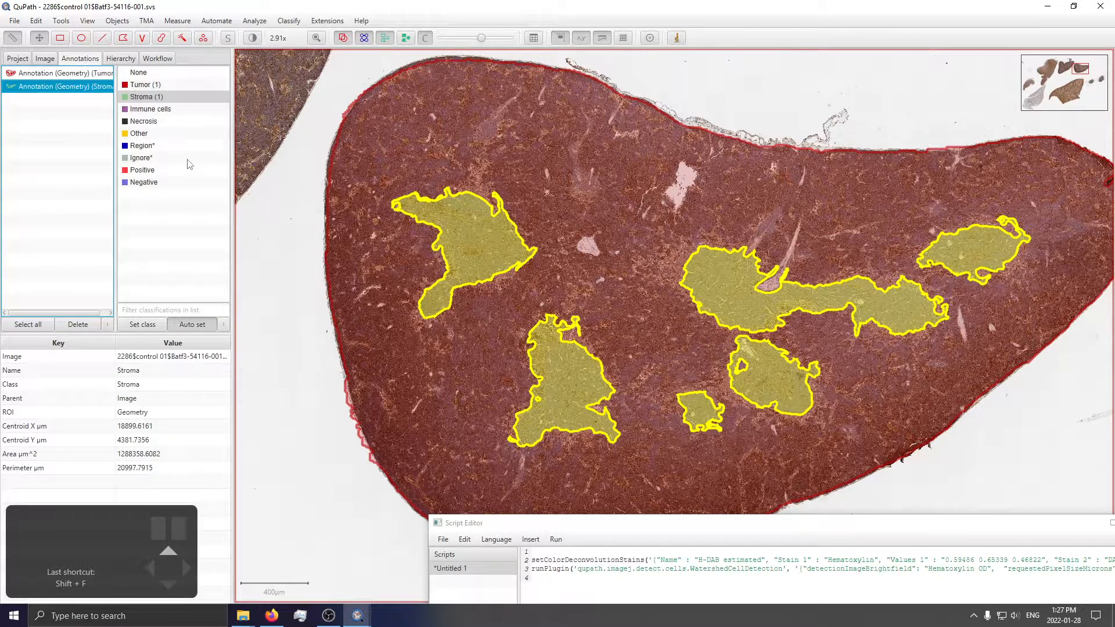
click(265, 161)
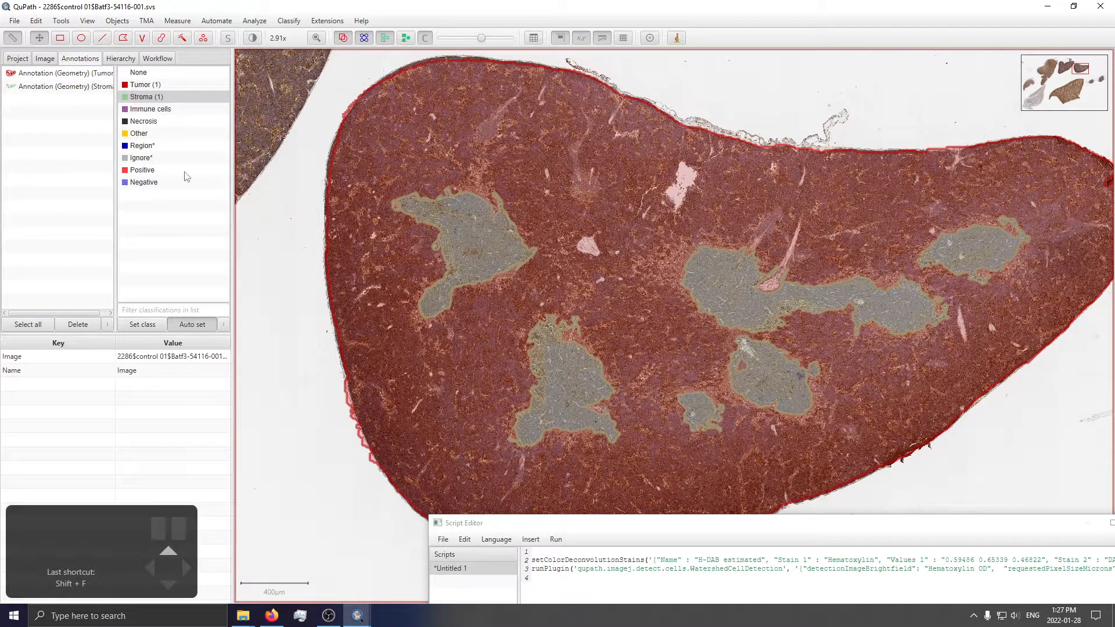
Select the Tumor annotation and the merged Stroma annotation in turn to check which regions each one covers
click(151, 98)
click(147, 85)
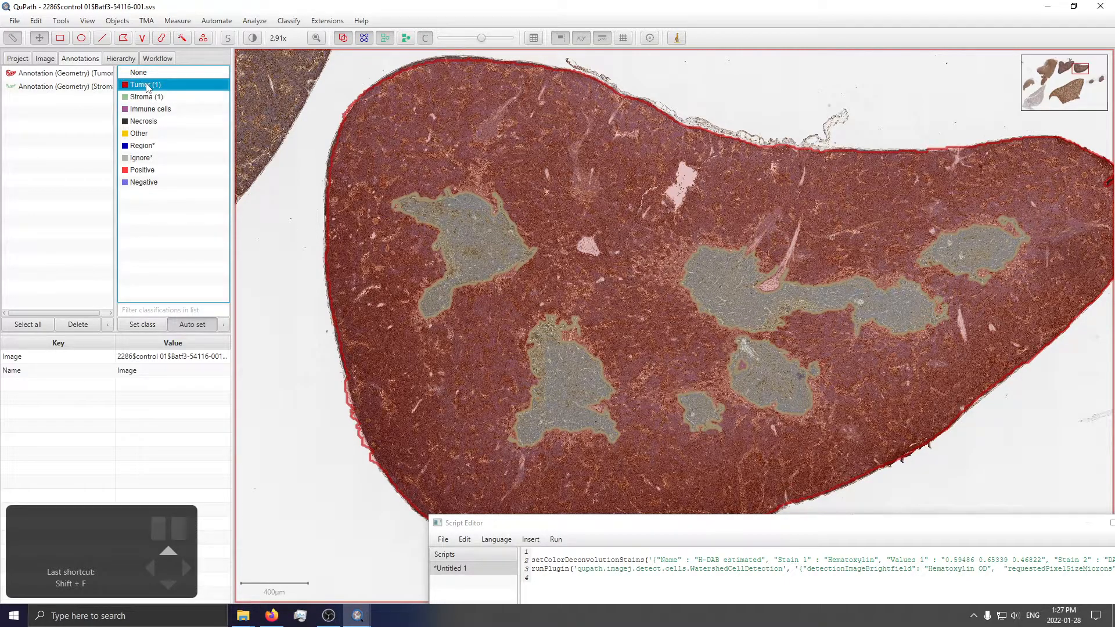
click(411, 108)
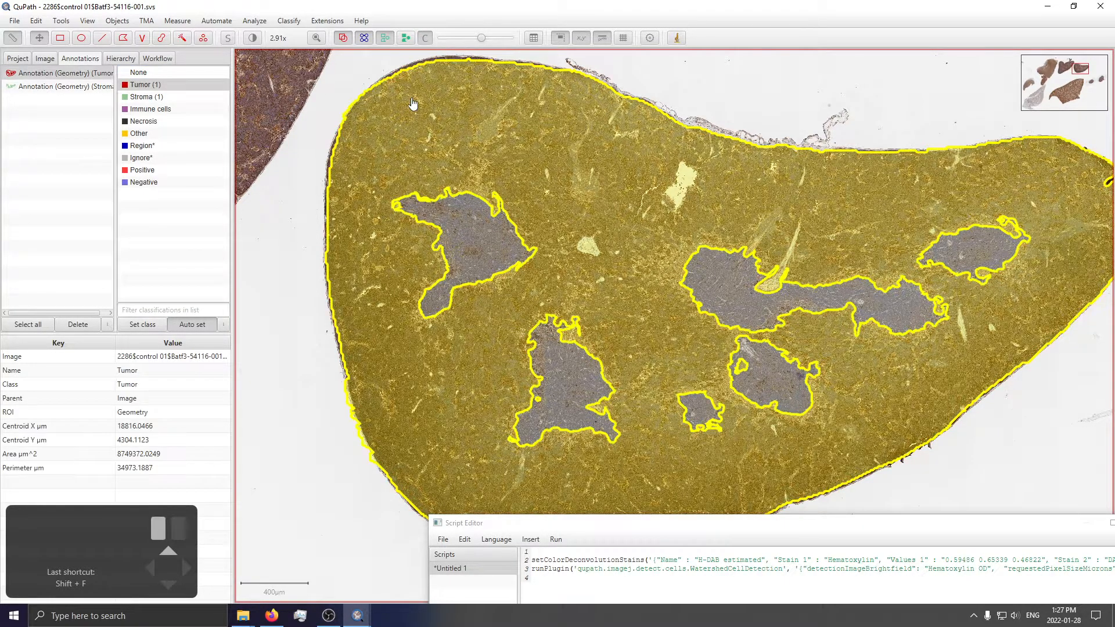
click(487, 258)
scroll(755, 313, down, 3)
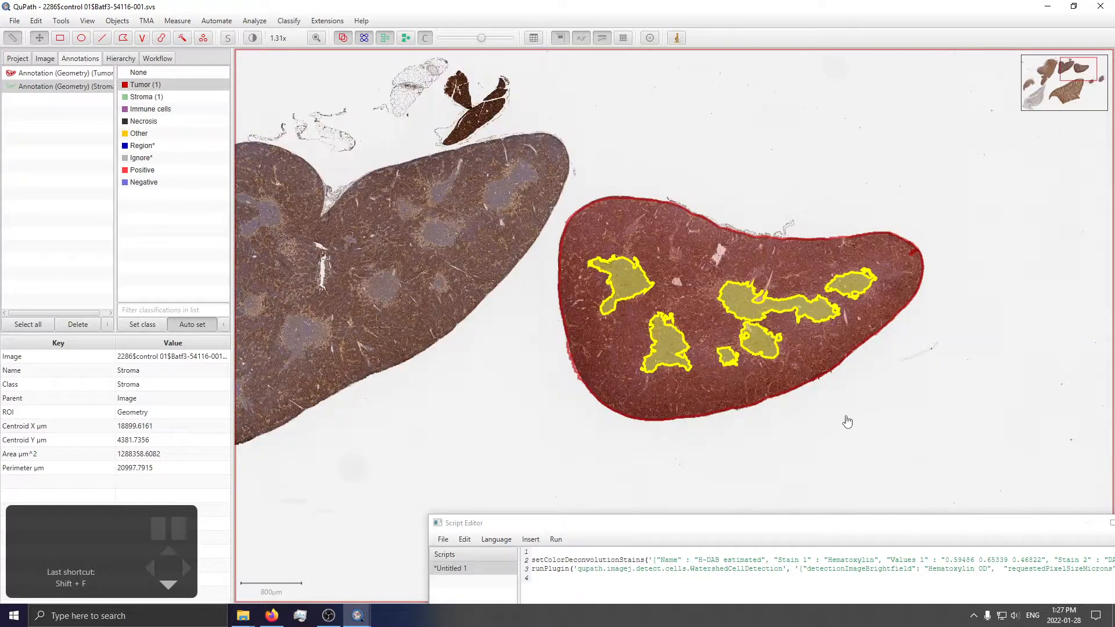
Run the H-DAB cell detection script on the Tumor and Stroma annotations, with the script editor moved clear of the section
drag(882, 526, 728, 320)
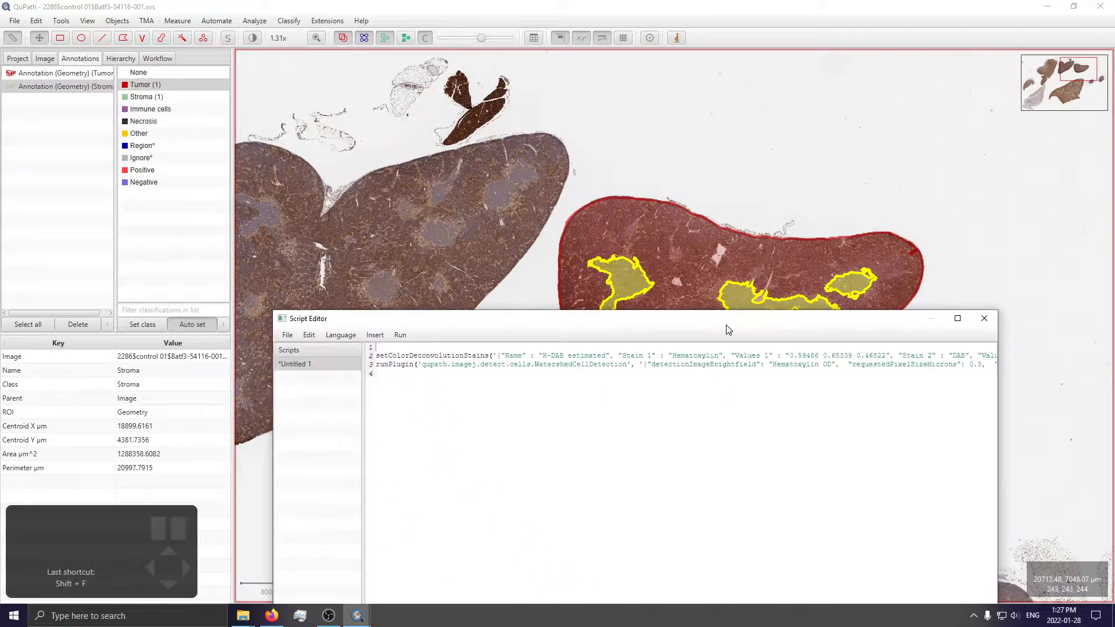
mouse_move(908, 171)
mouse_down()
mouse_move(839, 80)
mouse_move(722, 23)
mouse_move(791, 68)
mouse_up()
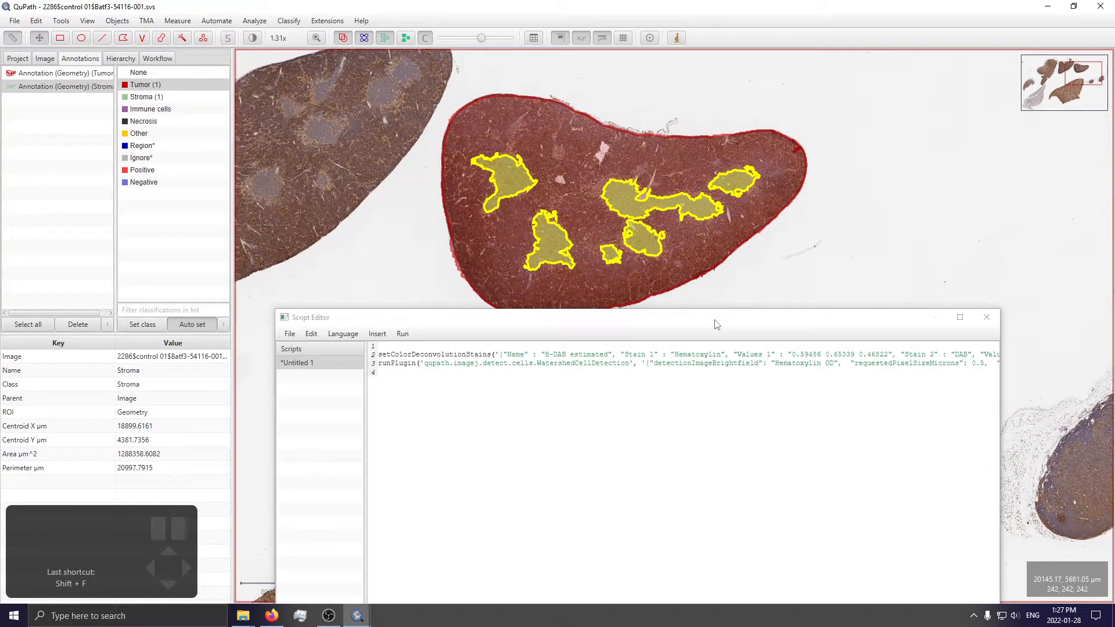
drag(717, 324, 774, 365)
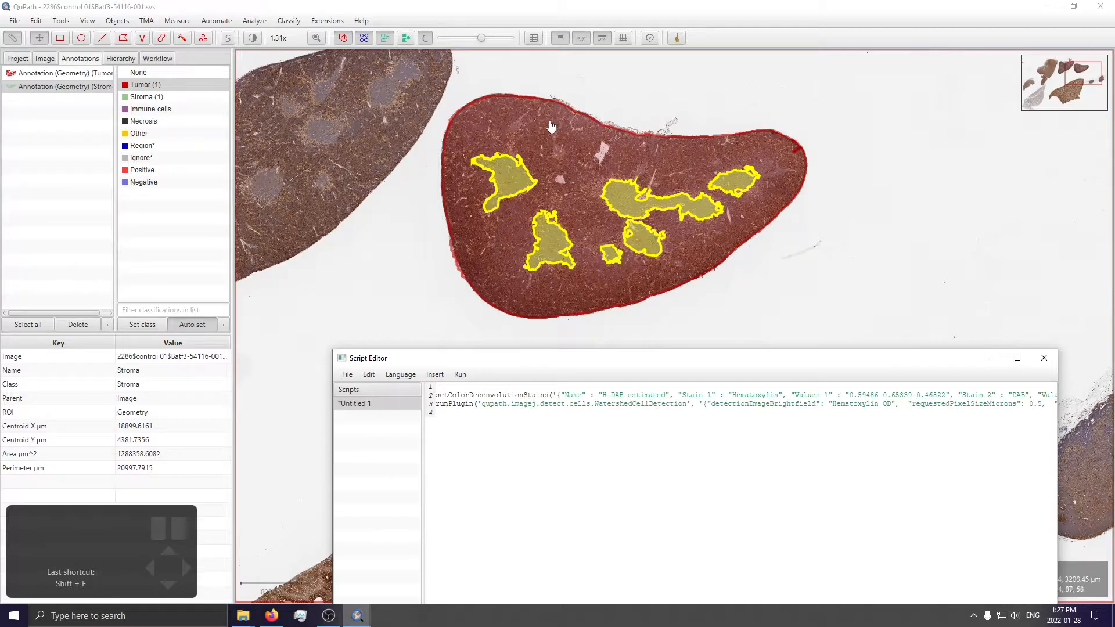
click(566, 150)
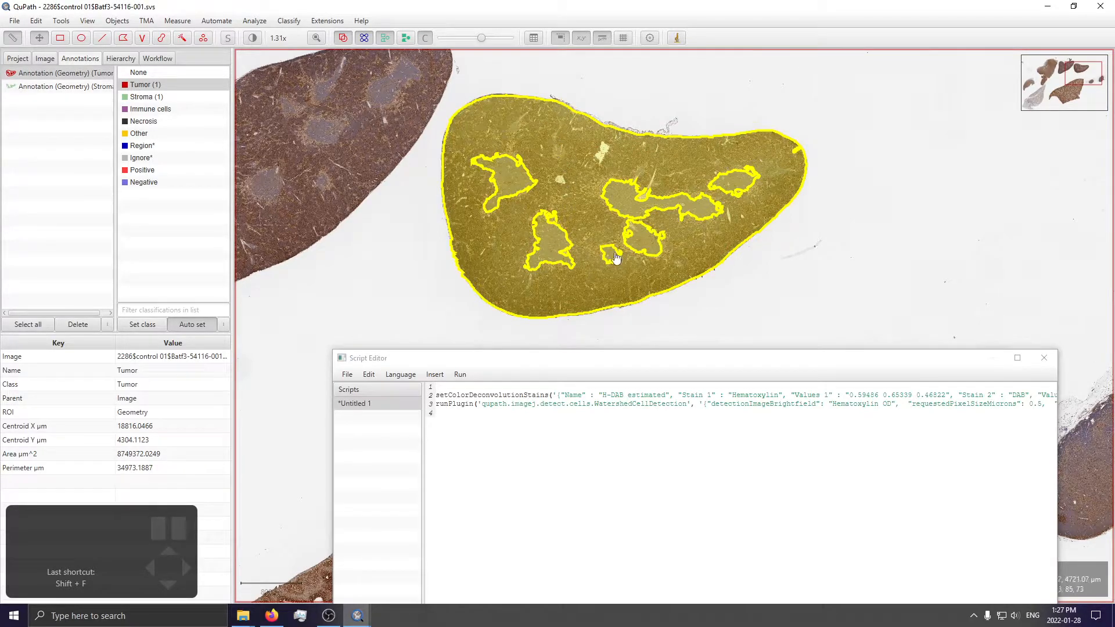
scroll(496, 182, up, 5)
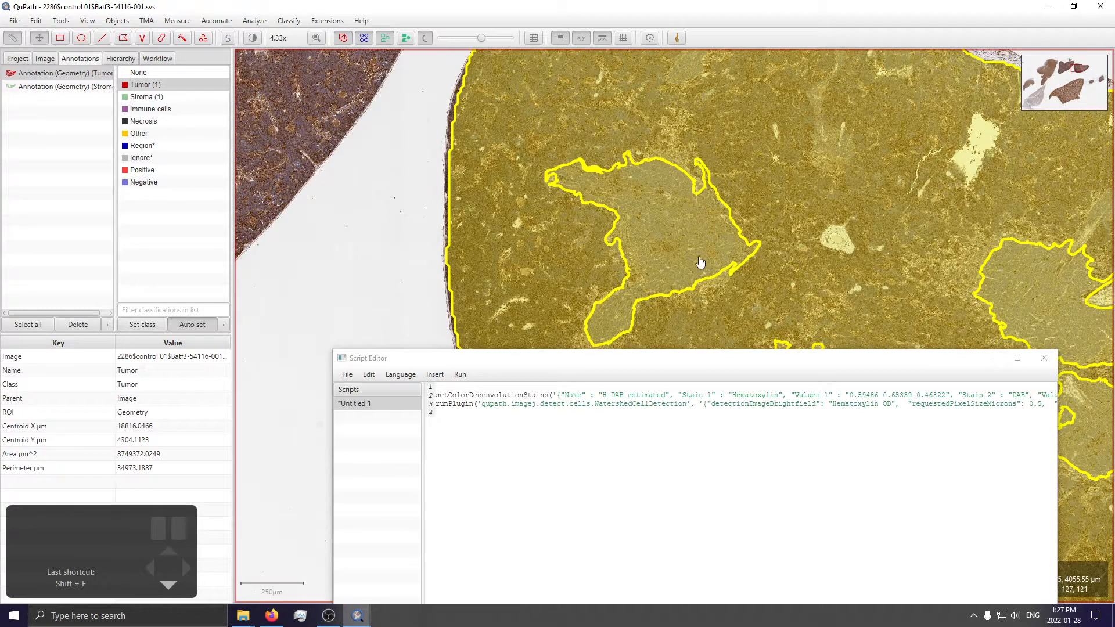
scroll(705, 262, down, 3)
click(460, 375)
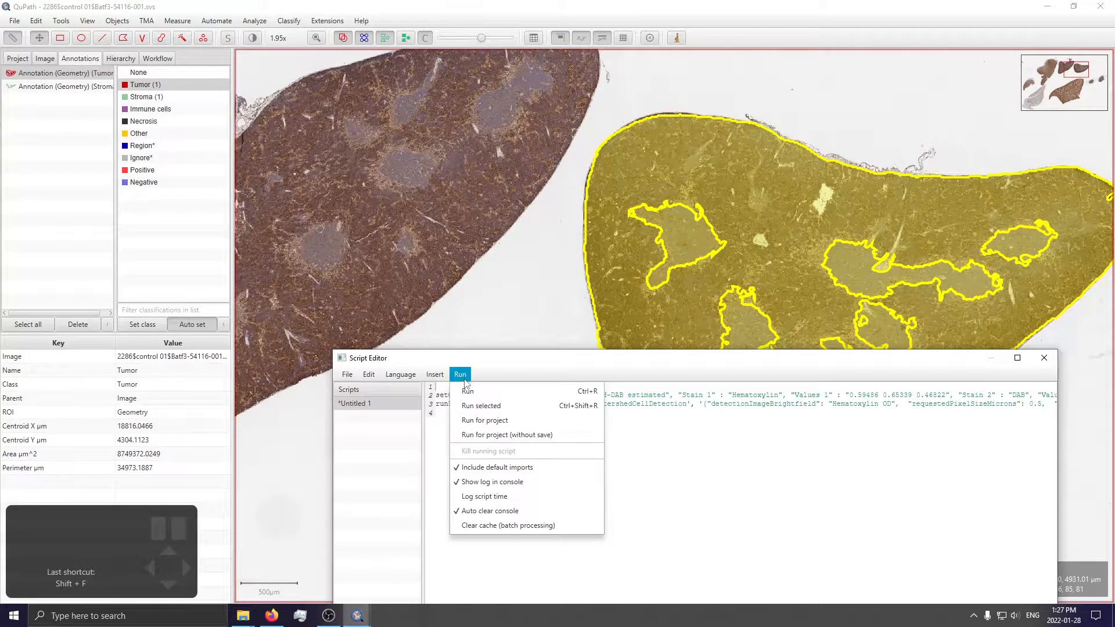
click(468, 391)
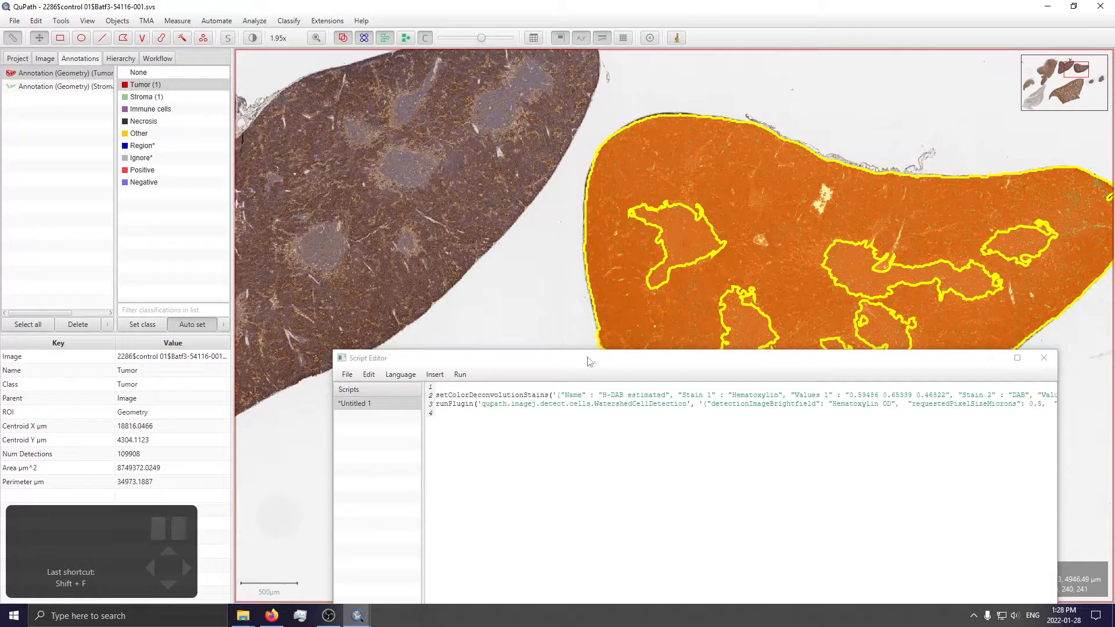
Examine the detected cells in the Tumor and Stroma regions, close up and across the section, with nothing selected
drag(557, 360, 603, 432)
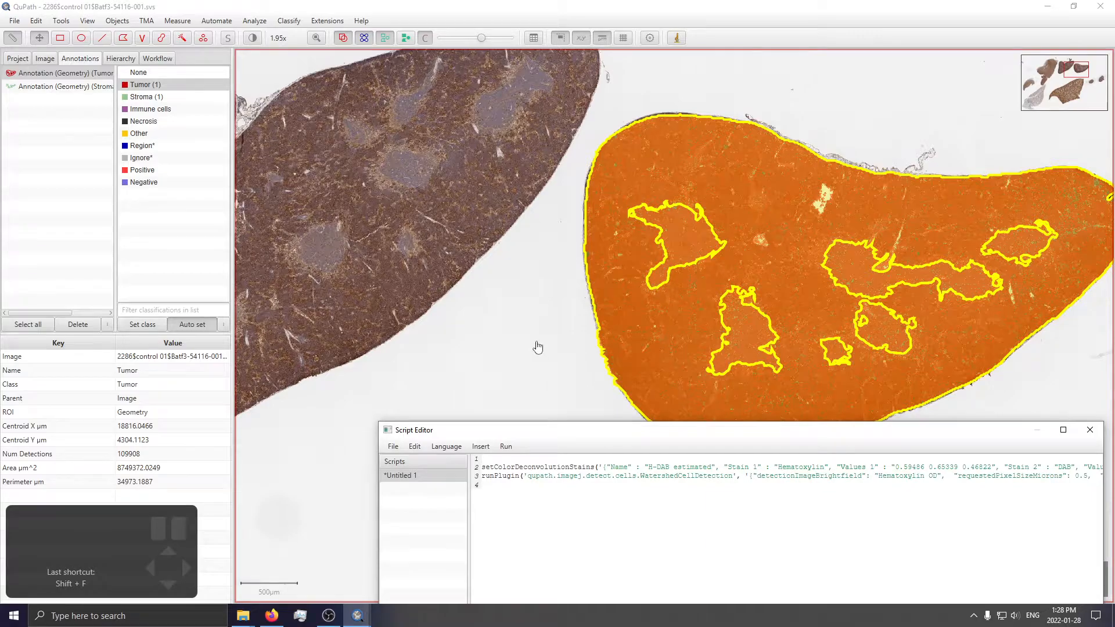
drag(528, 330, 423, 290)
scroll(598, 256, up, 5)
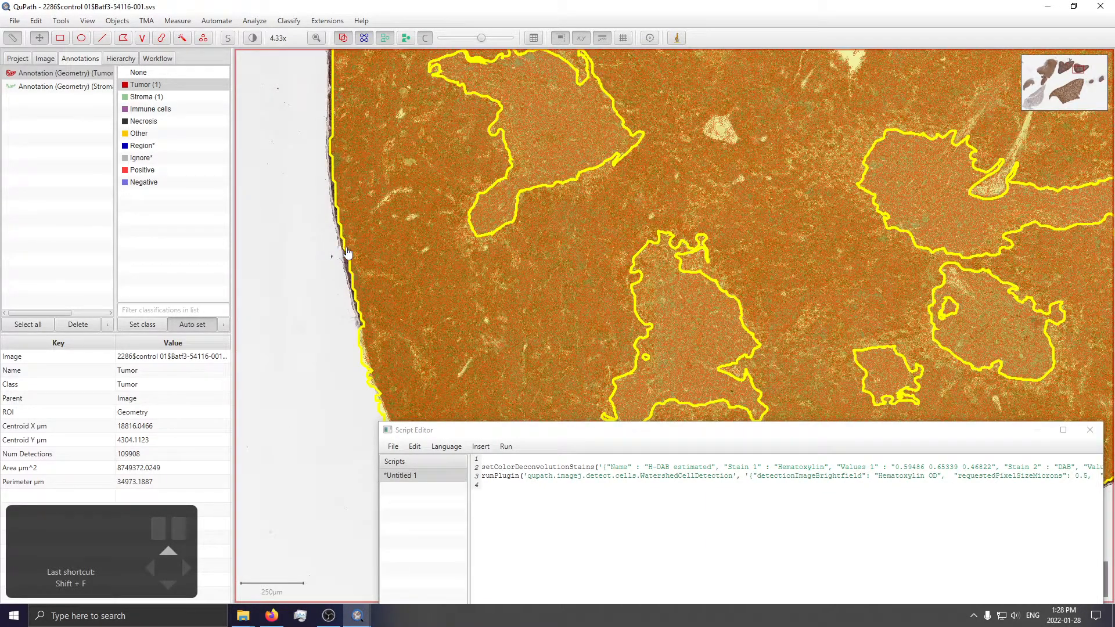
click(337, 248)
scroll(781, 206, up, 2)
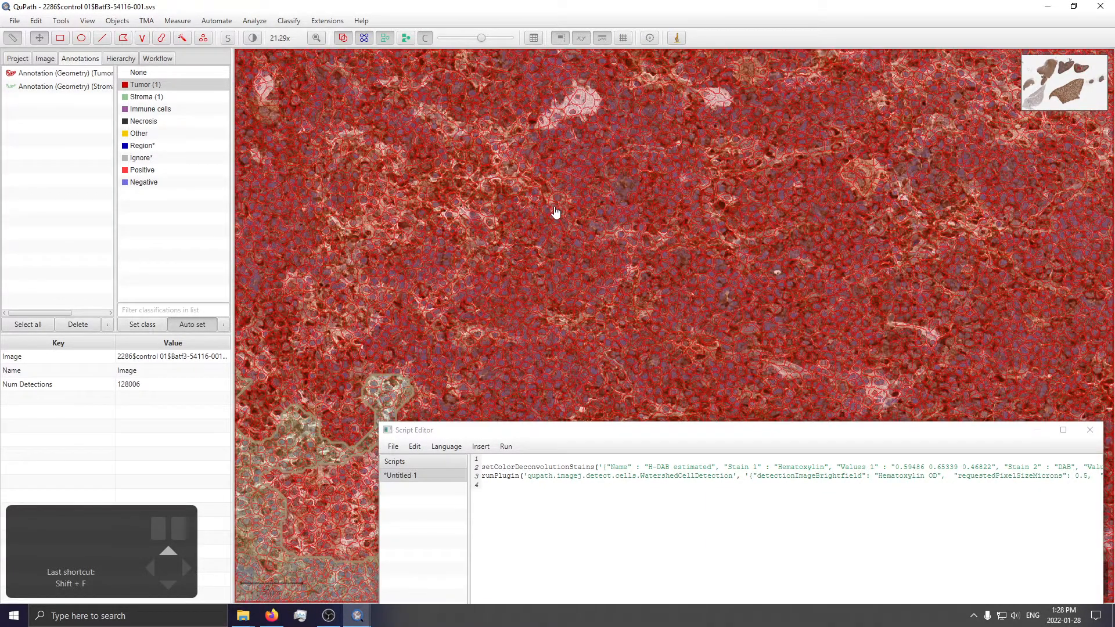
scroll(551, 212, up, 3)
scroll(372, 343, down, 5)
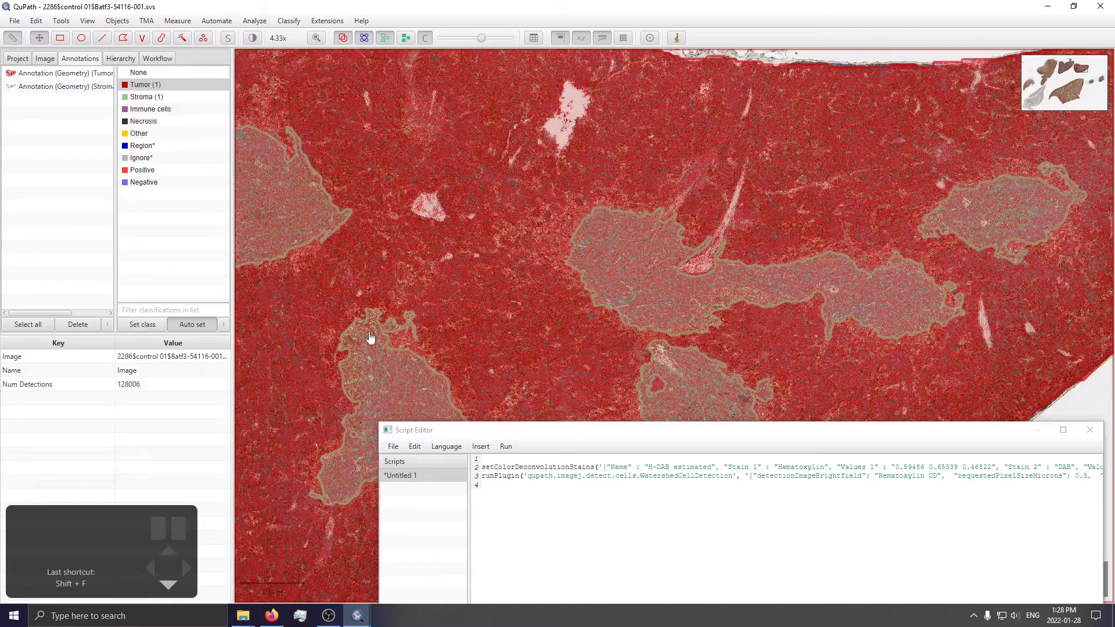
Set the cell display to cell boundaries only and check the outlines on the section
right_click(486, 232)
mouse_move(511, 256)
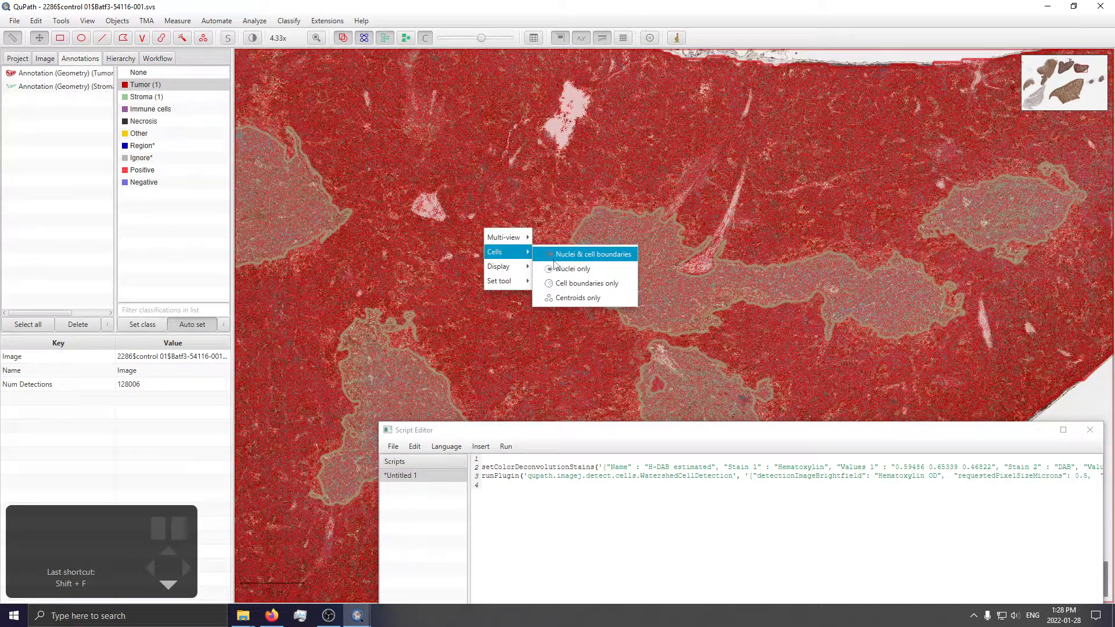
click(587, 283)
scroll(511, 207, up, 1)
scroll(523, 212, up, 2)
scroll(715, 233, down, 4)
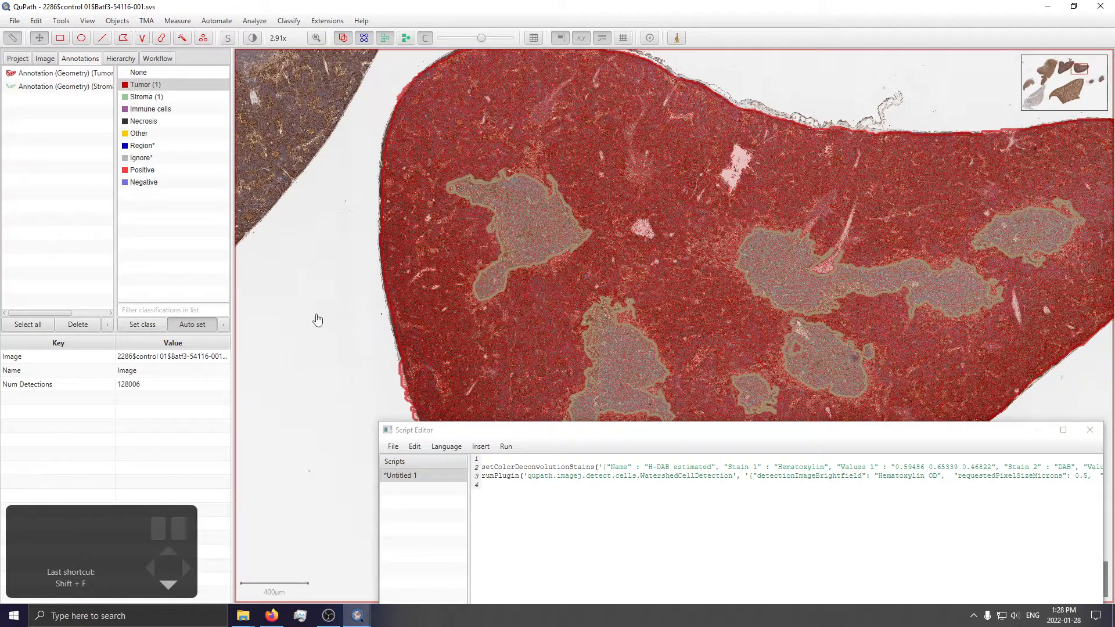
Compare the Tumor and Stroma annotations' detections by selecting each in turn, and review the whole section's cells with nothing selected
scroll(364, 238, up, 3)
click(397, 237)
click(46, 79)
click(60, 90)
click(69, 77)
click(66, 90)
click(74, 74)
click(72, 87)
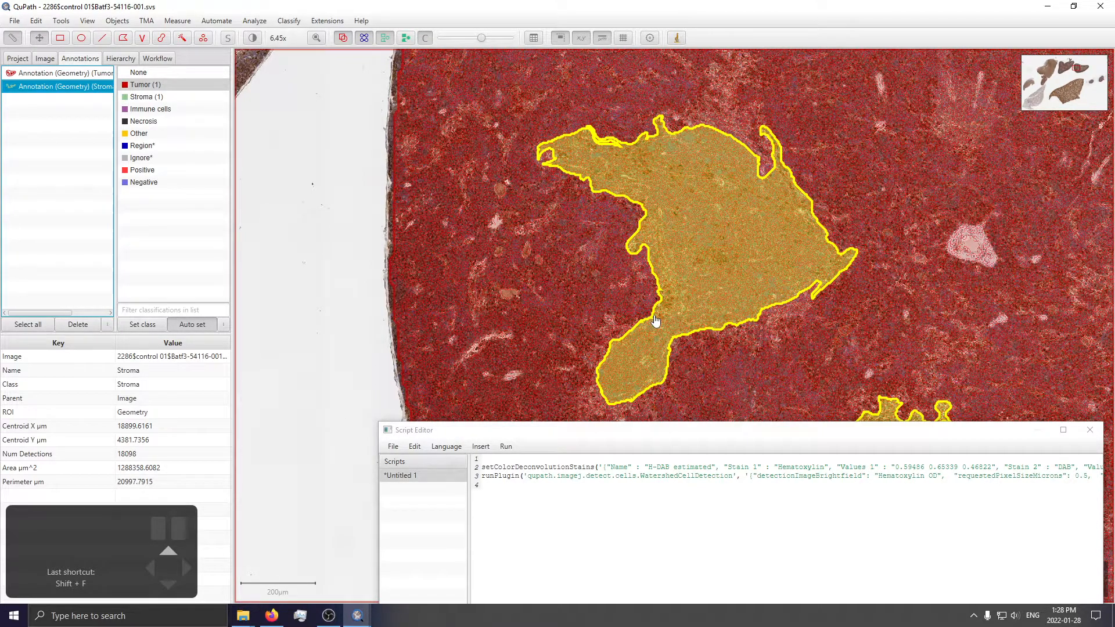
scroll(354, 266, down, 5)
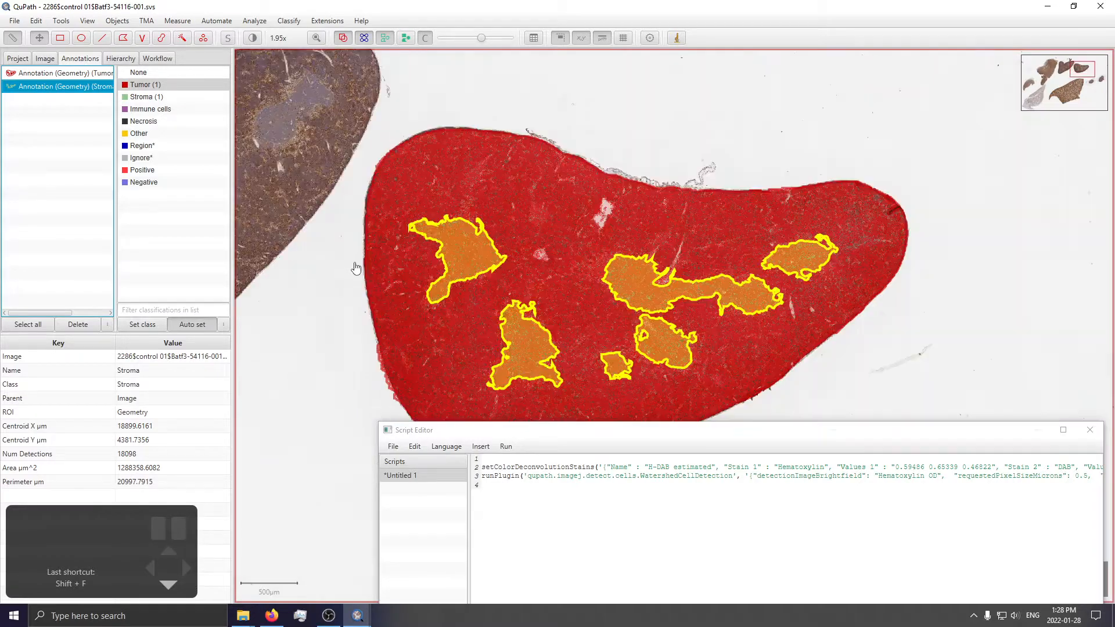
scroll(705, 174, up, 2)
drag(656, 150, 734, 110)
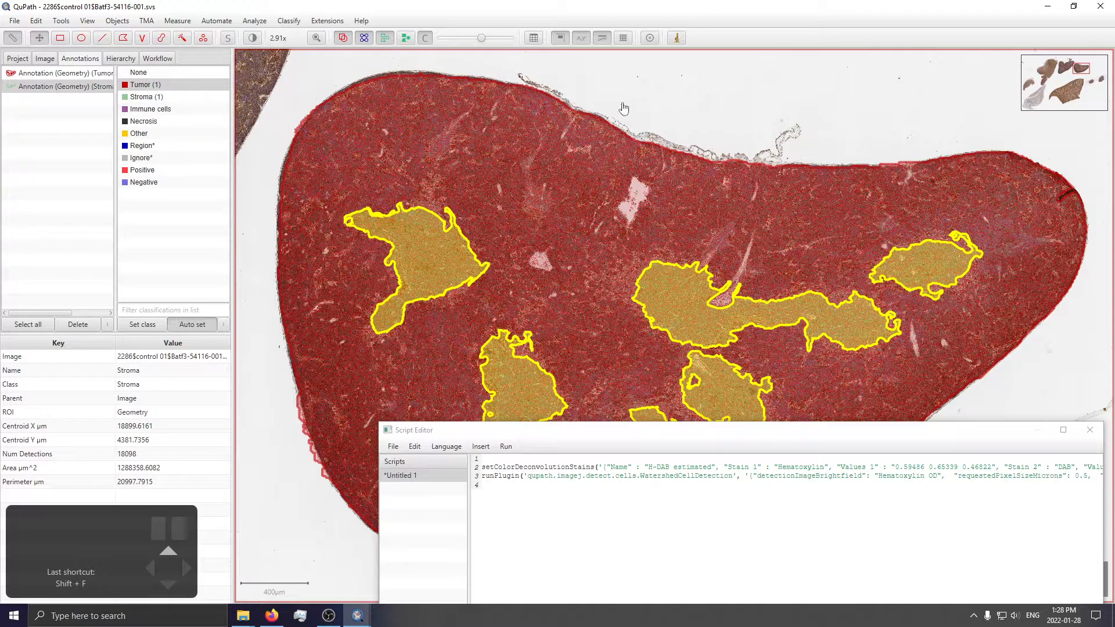
scroll(452, 161, up, 3)
scroll(815, 261, down, 4)
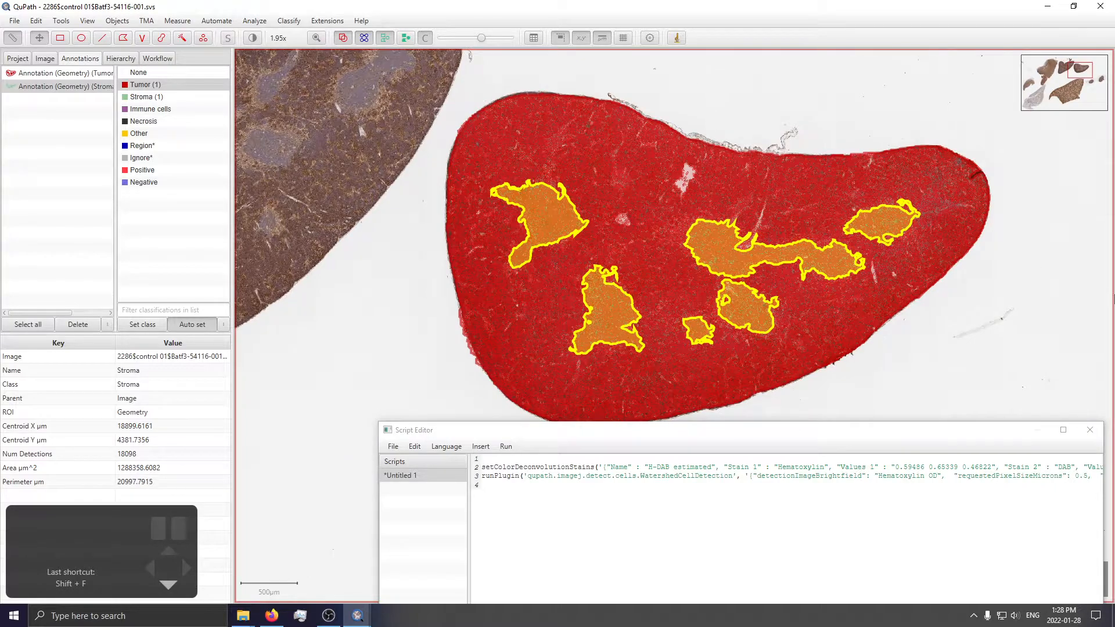
click(1010, 282)
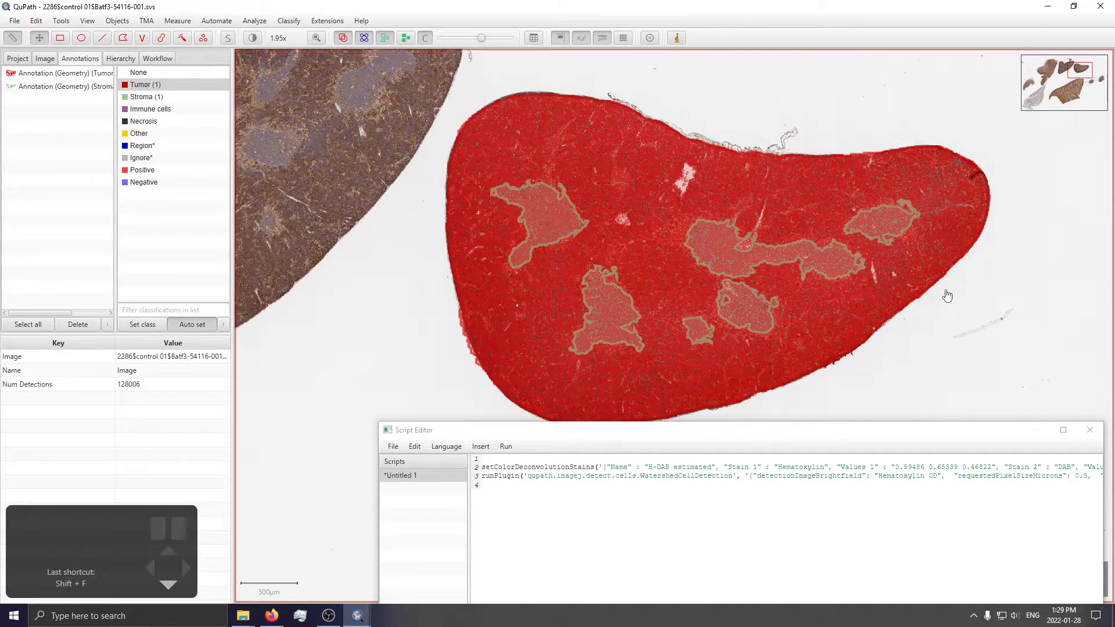
Create a single measurement classifier for all detections with the DAB channel filter and Cell: DAB OD mean as the measurement
scroll(420, 261, up, 3)
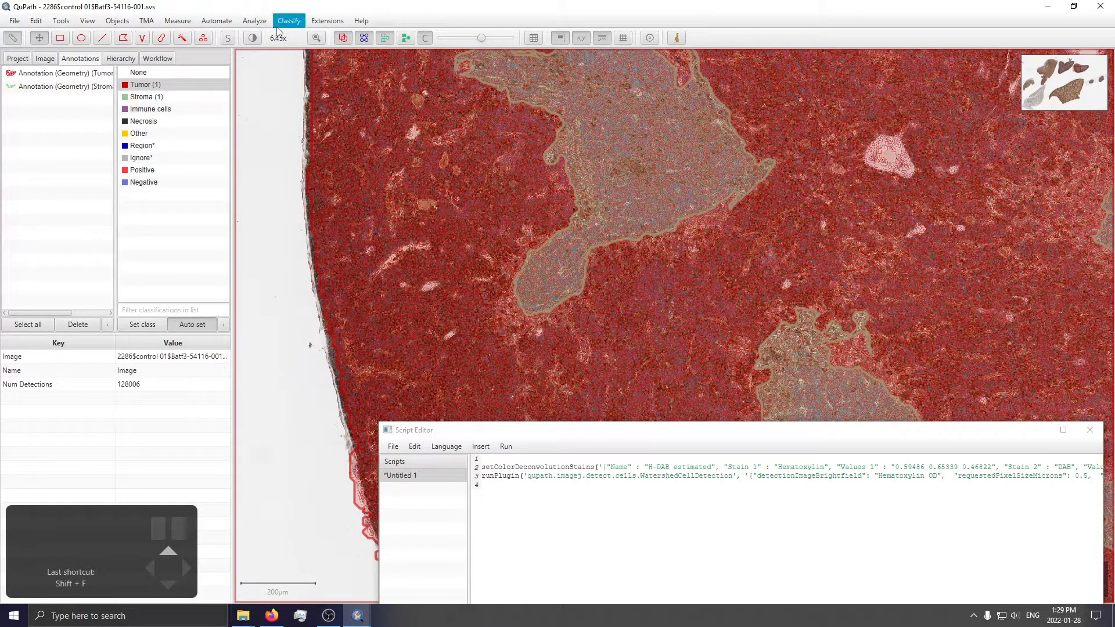
click(294, 24)
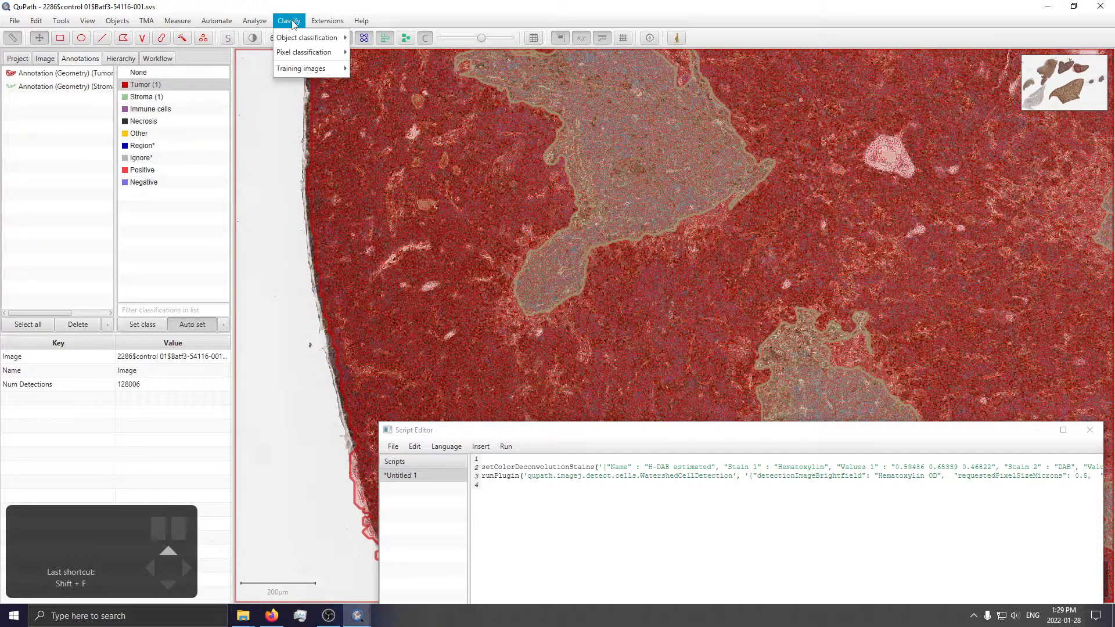
mouse_move(303, 42)
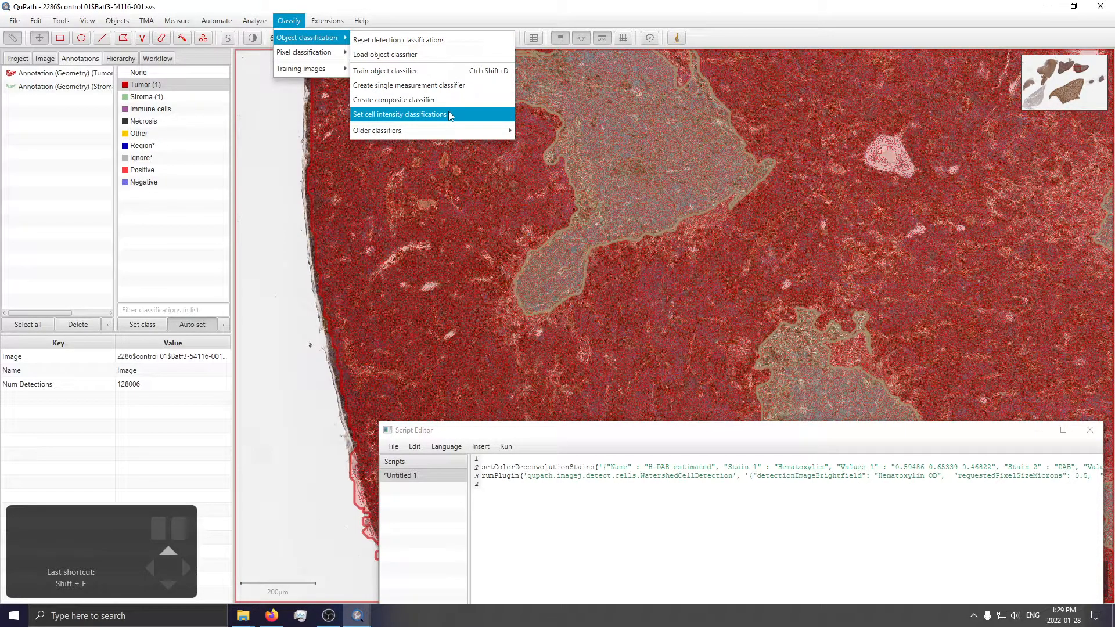
click(447, 86)
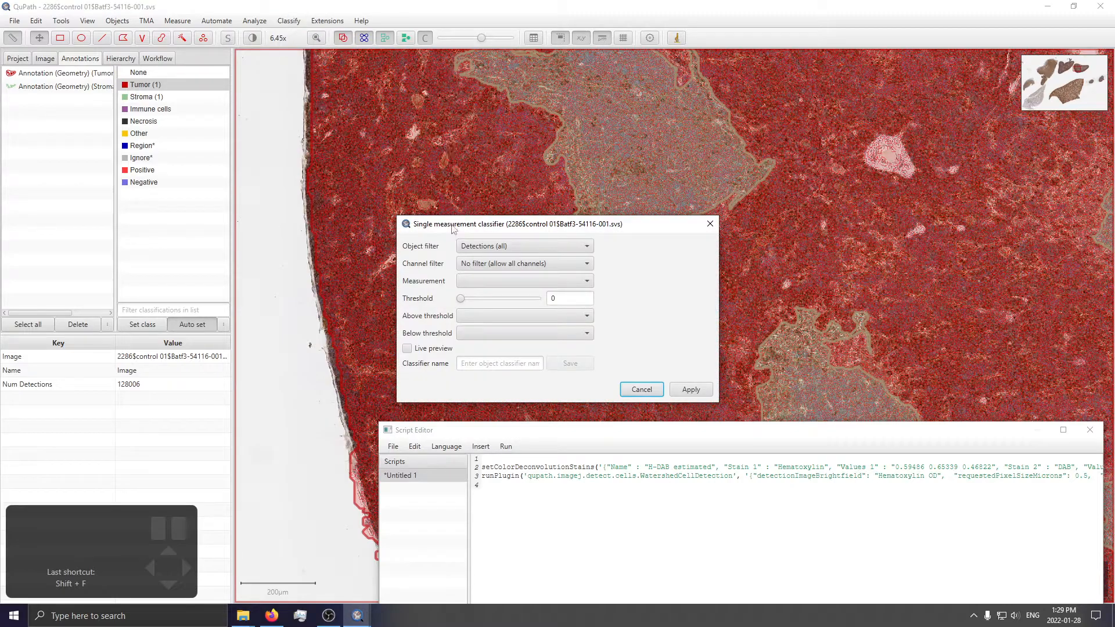
click(496, 264)
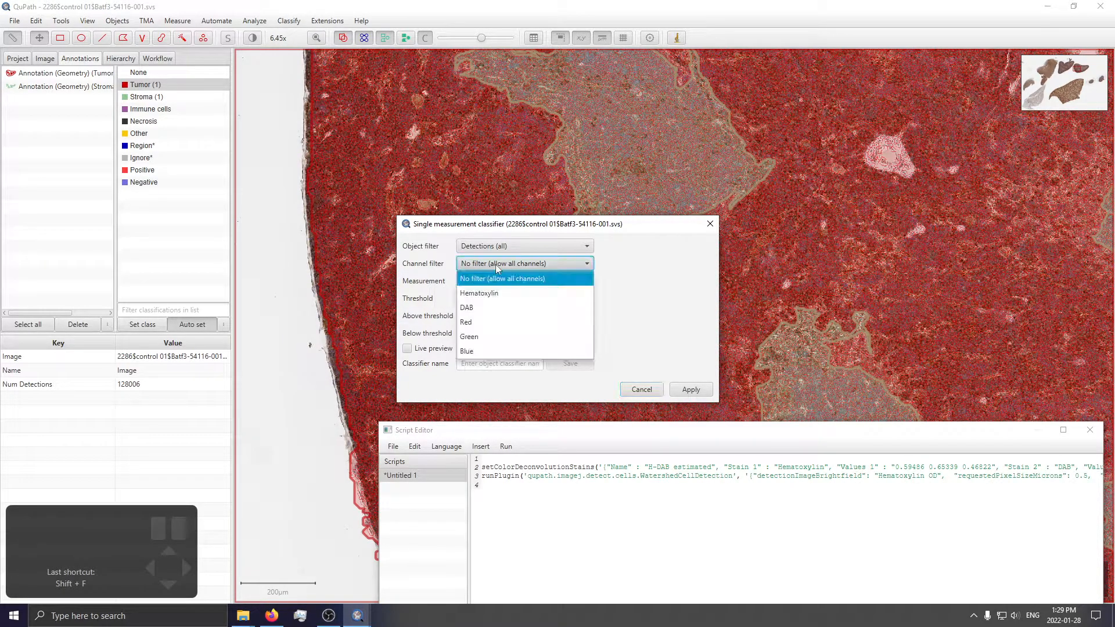
click(493, 308)
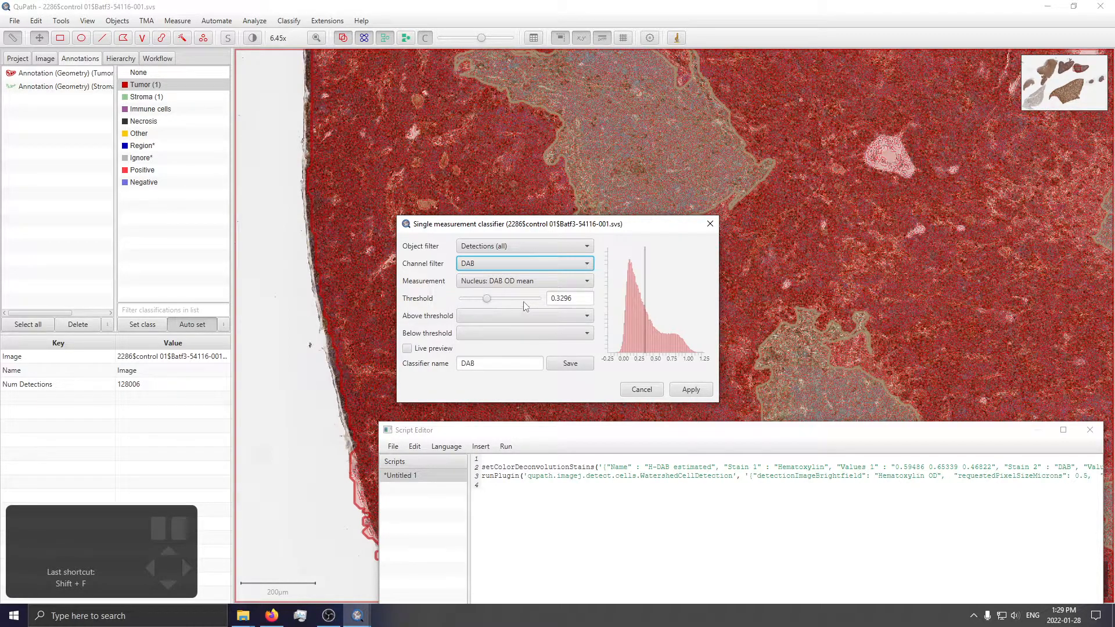
click(505, 281)
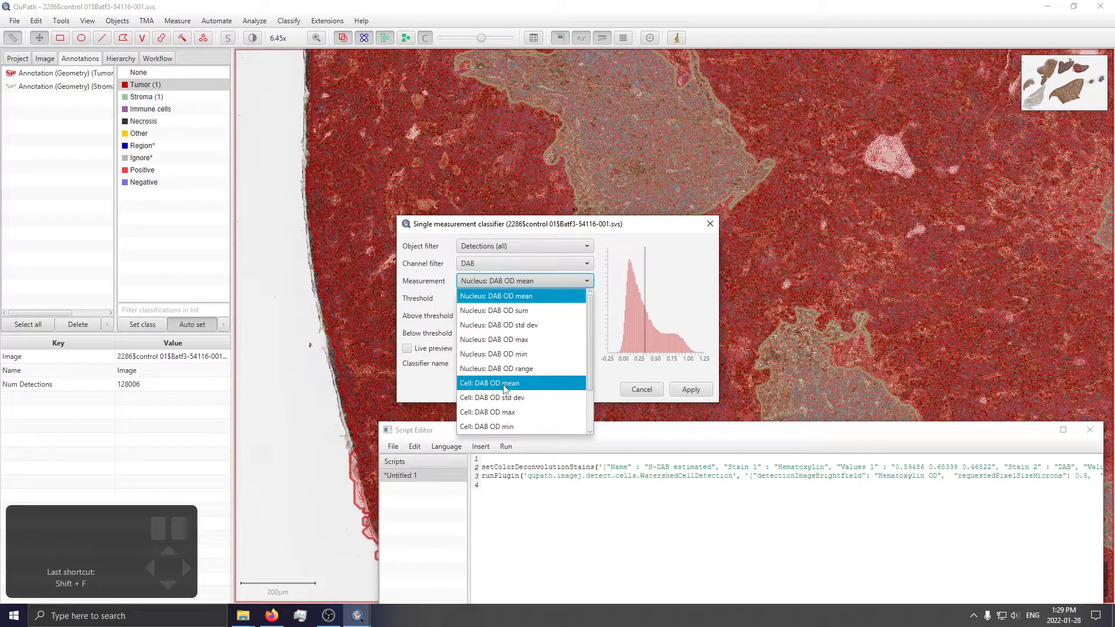
scroll(504, 383, down, 2)
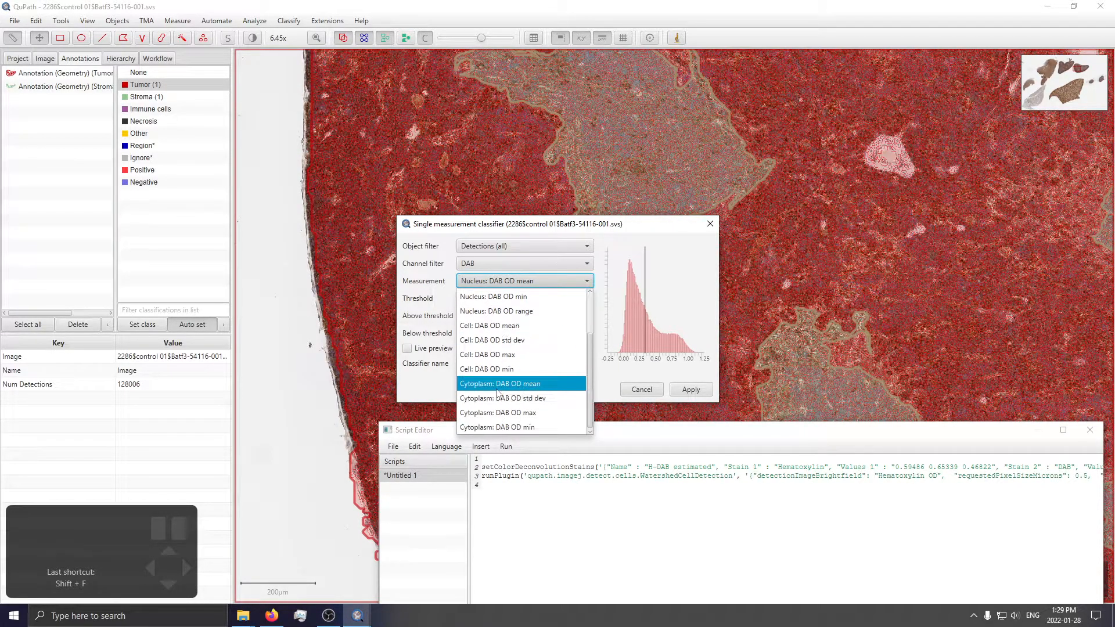
click(504, 326)
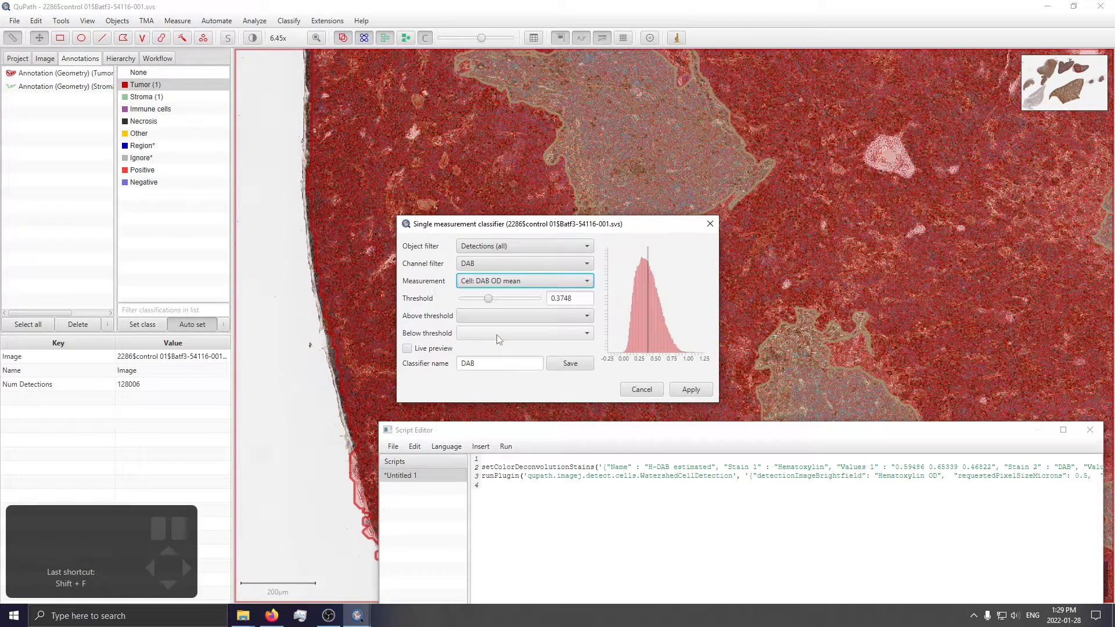
Classify cells above the threshold as Positive and below it as Negative, with the live preview on
click(509, 316)
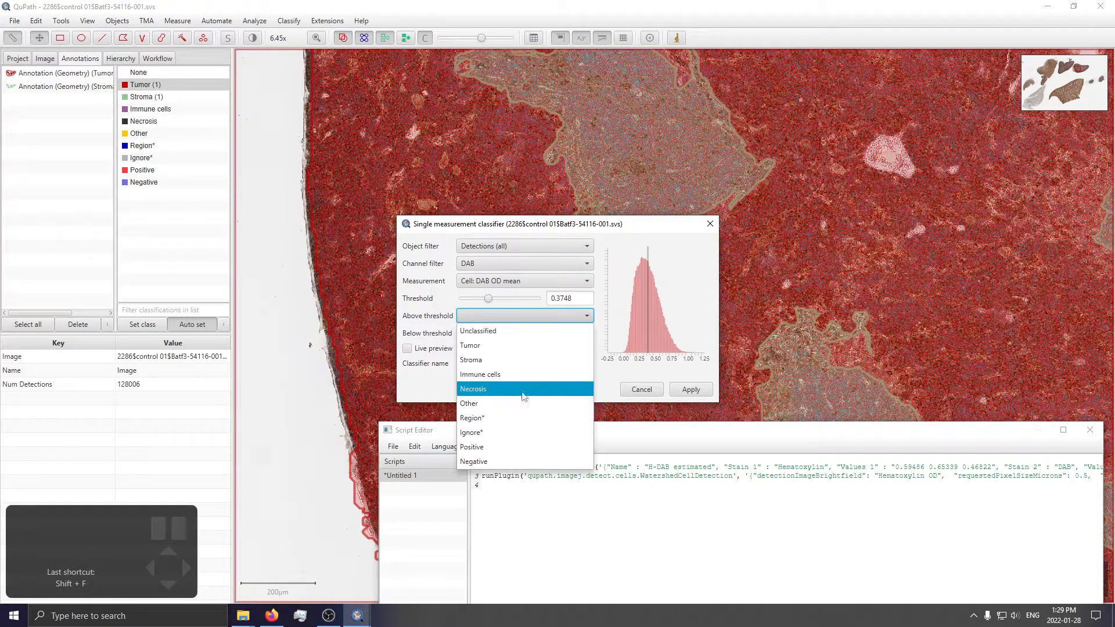
click(523, 447)
click(482, 335)
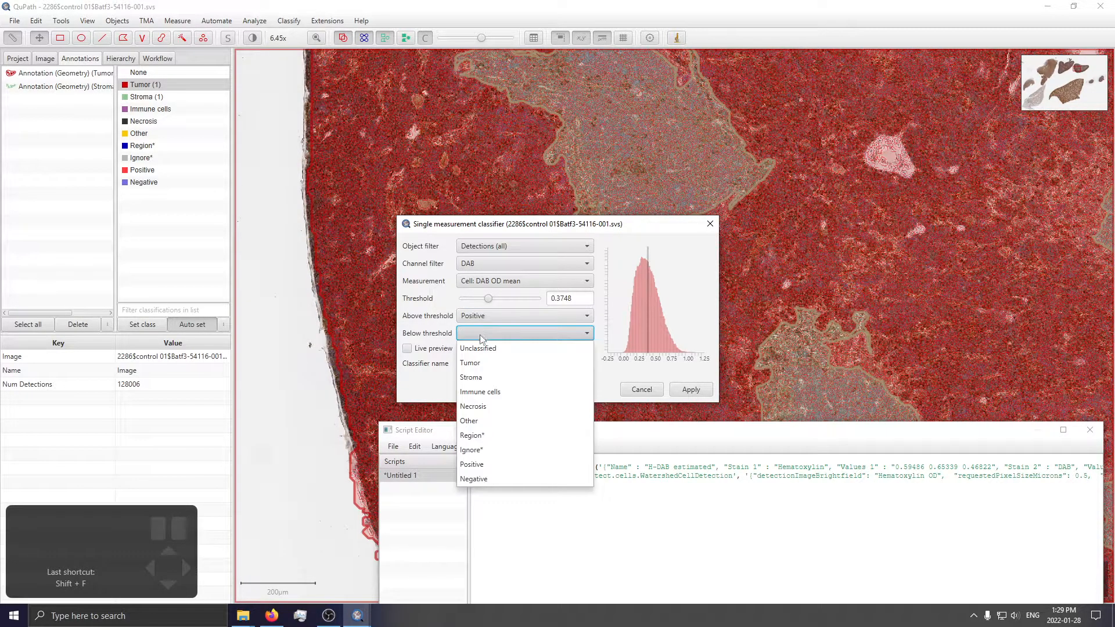
click(510, 478)
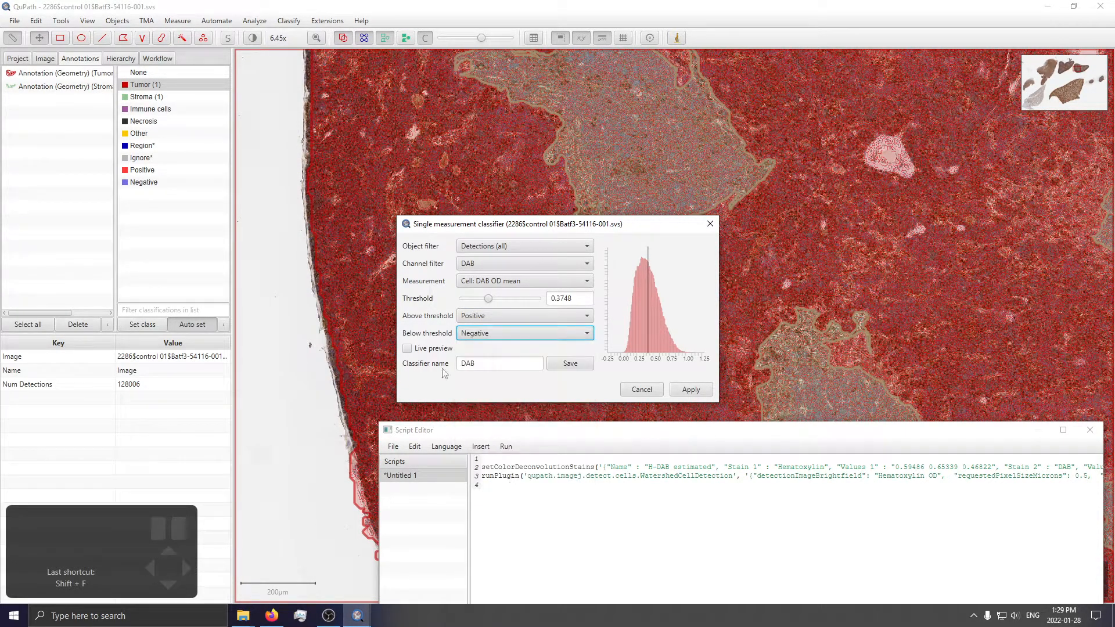
click(407, 349)
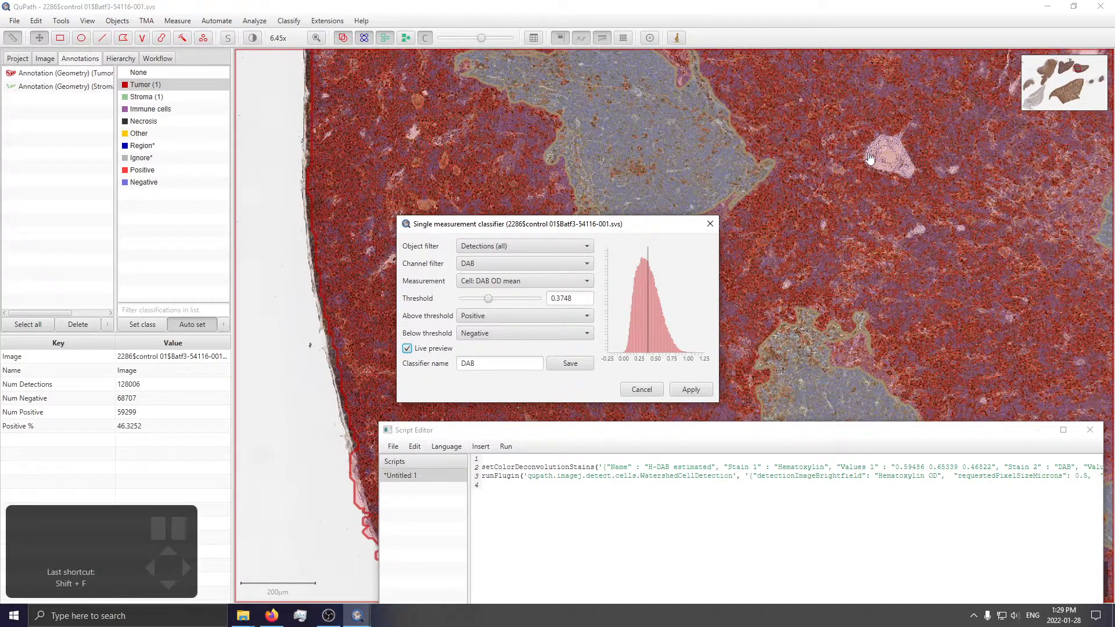
Fill the detections at full overlay opacity and examine the previewed Positive and Negative cells across the section
scroll(849, 172, up, 2)
scroll(849, 171, up, 4)
drag(481, 38, 956, 130)
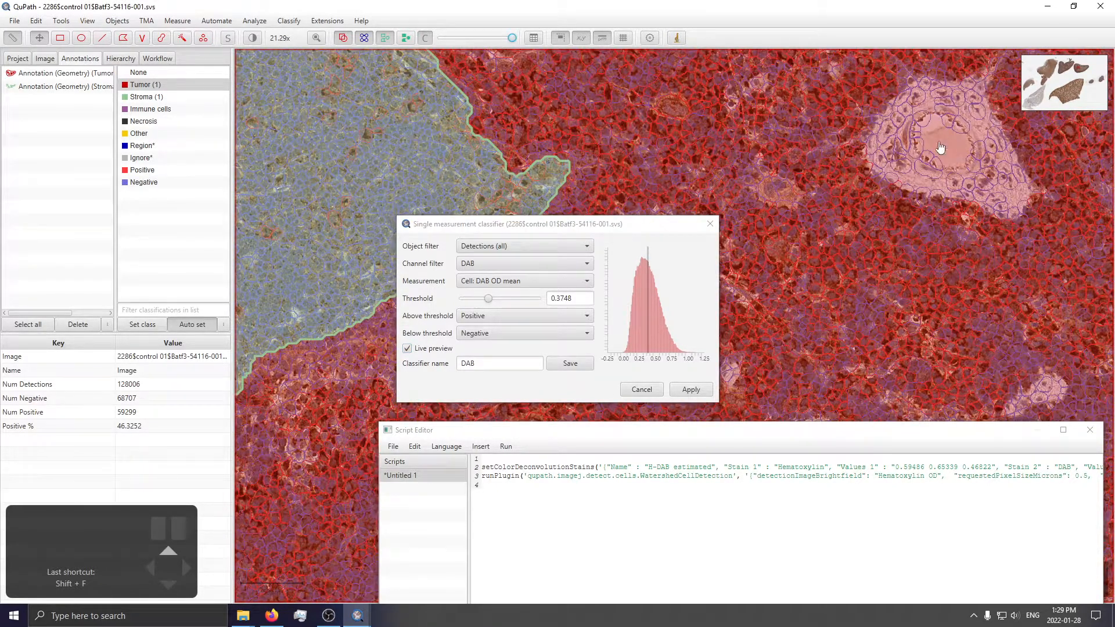
click(406, 37)
scroll(739, 225, down, 10)
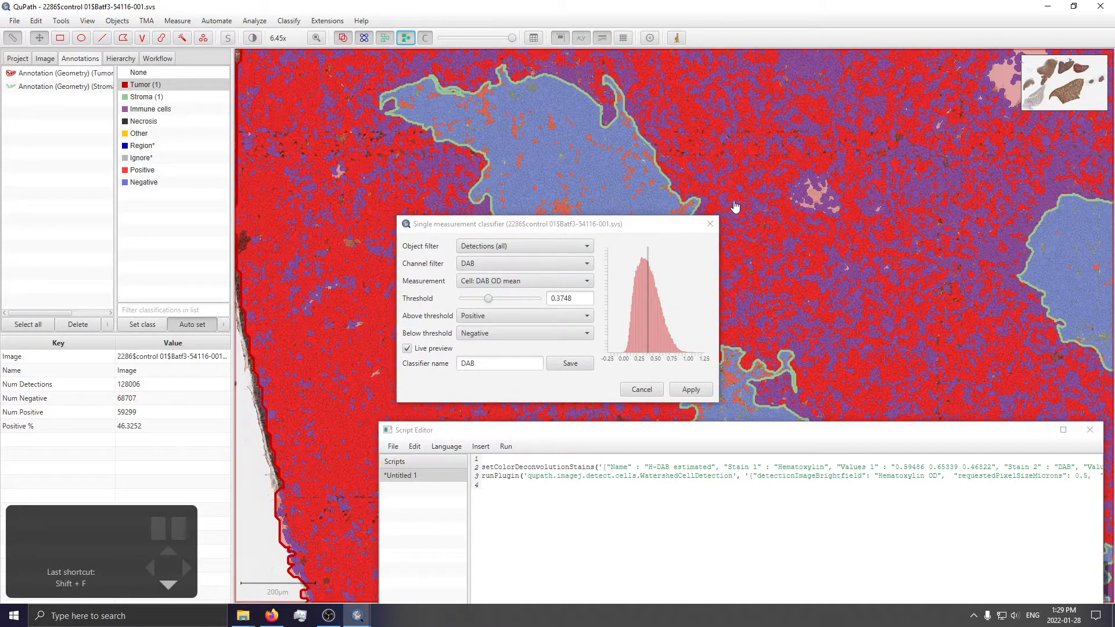
scroll(721, 123, up, 4)
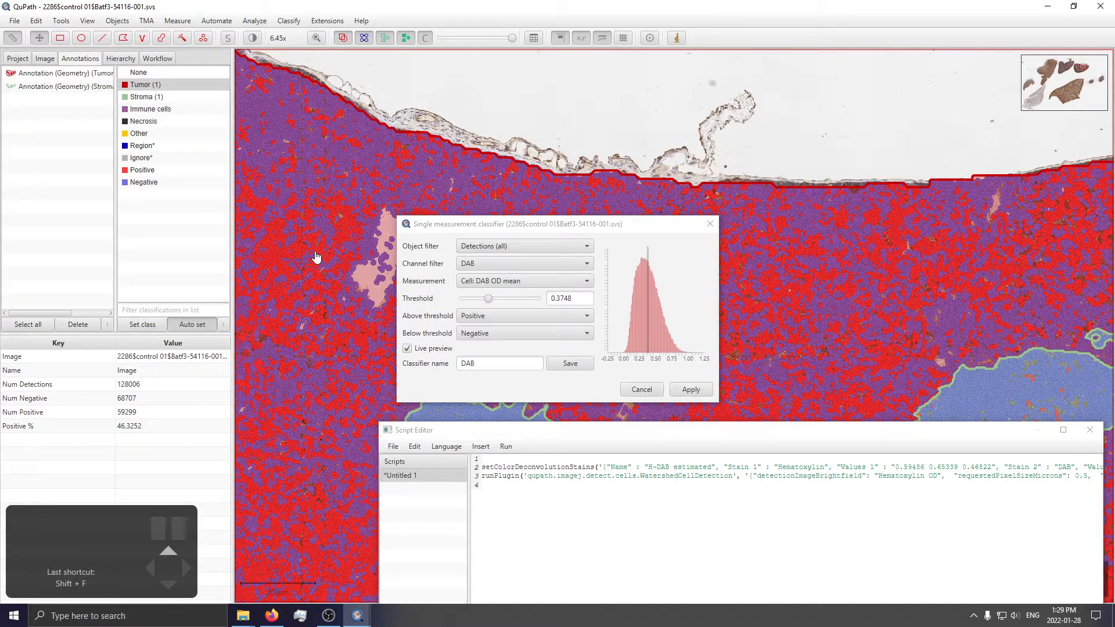
scroll(316, 257, up, 5)
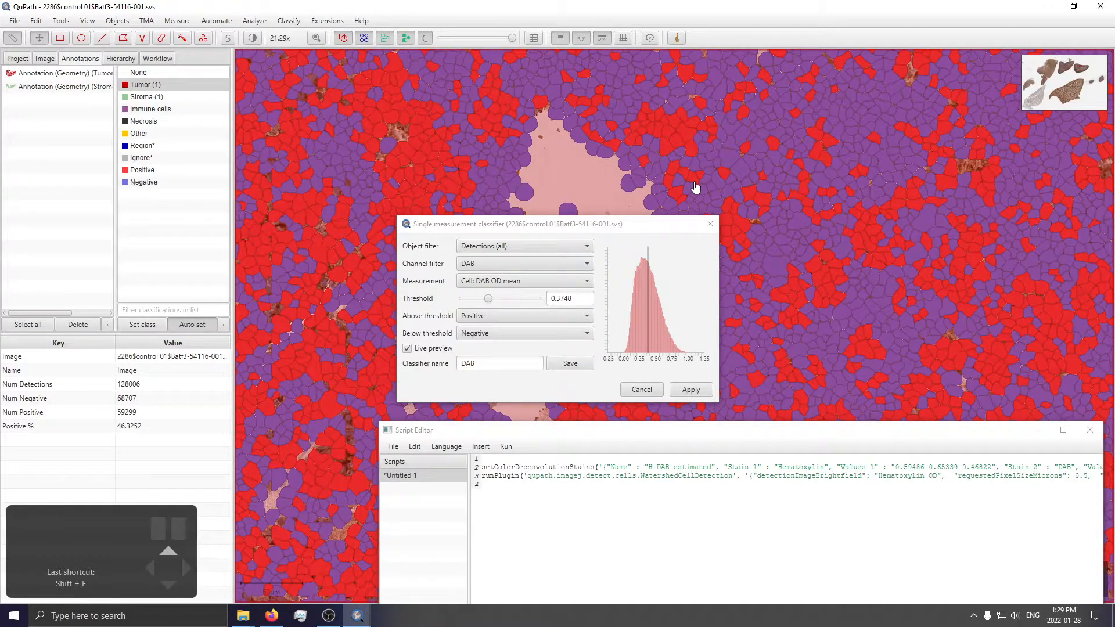
scroll(697, 177, down, 3)
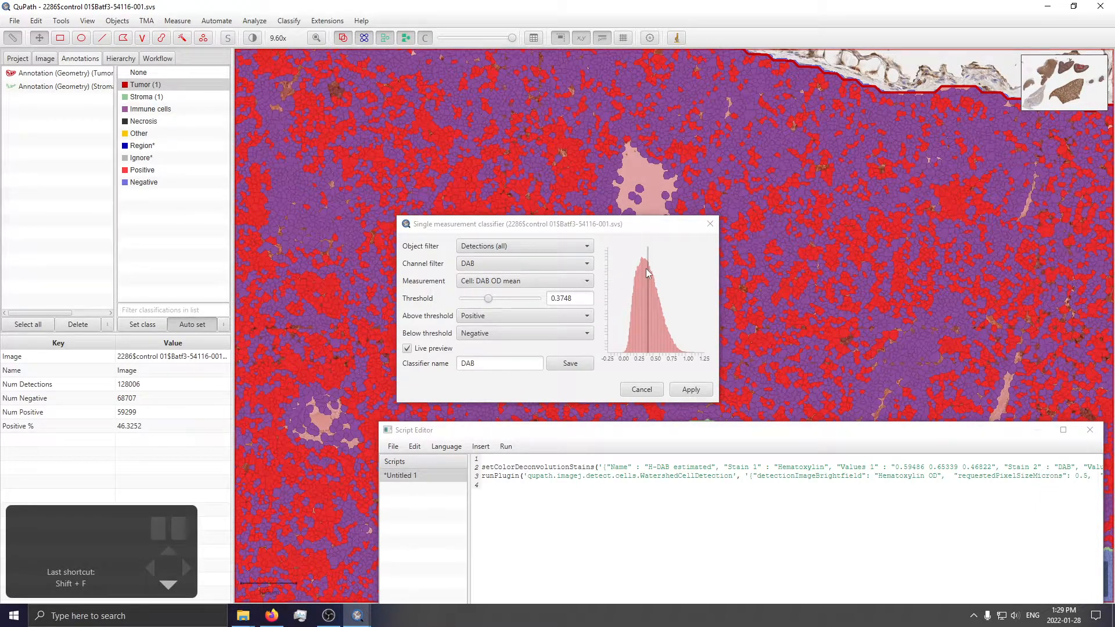
Lower the classifier threshold to 0.1542 and check the cells up close with the overlay at about half opacity
drag(648, 271, 633, 279)
drag(512, 38, 460, 64)
scroll(587, 157, up, 8)
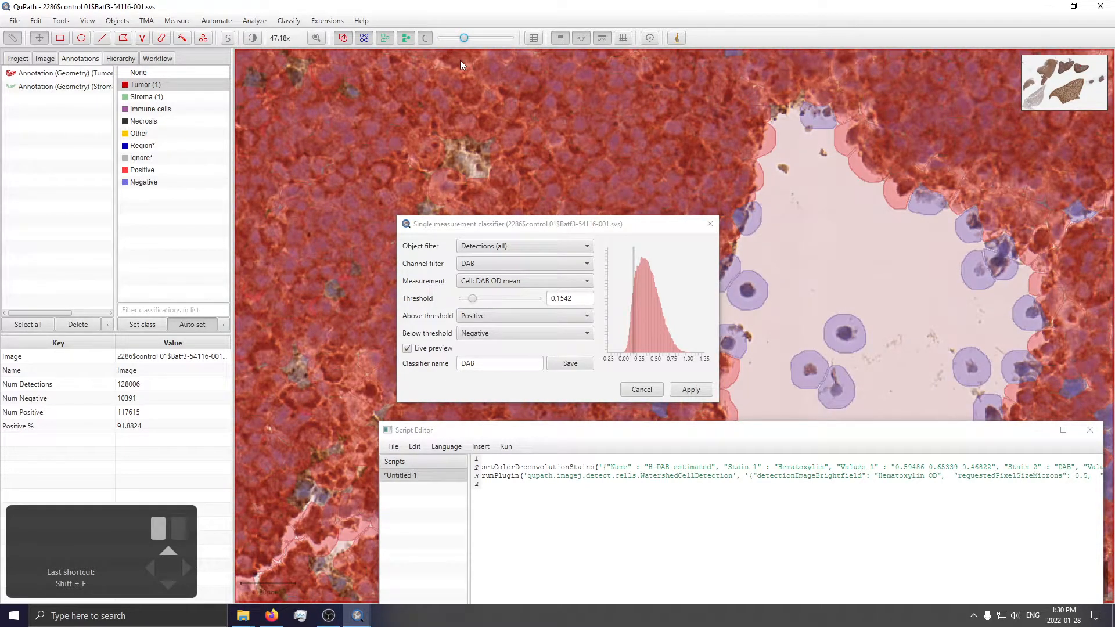
mouse_move(460, 60)
mouse_down()
mouse_move(438, 65)
mouse_move(458, 95)
mouse_move(482, 93)
mouse_move(420, 90)
mouse_move(465, 82)
mouse_move(429, 82)
mouse_move(469, 75)
mouse_move(440, 74)
mouse_move(486, 48)
mouse_move(489, 86)
mouse_move(472, 67)
mouse_up()
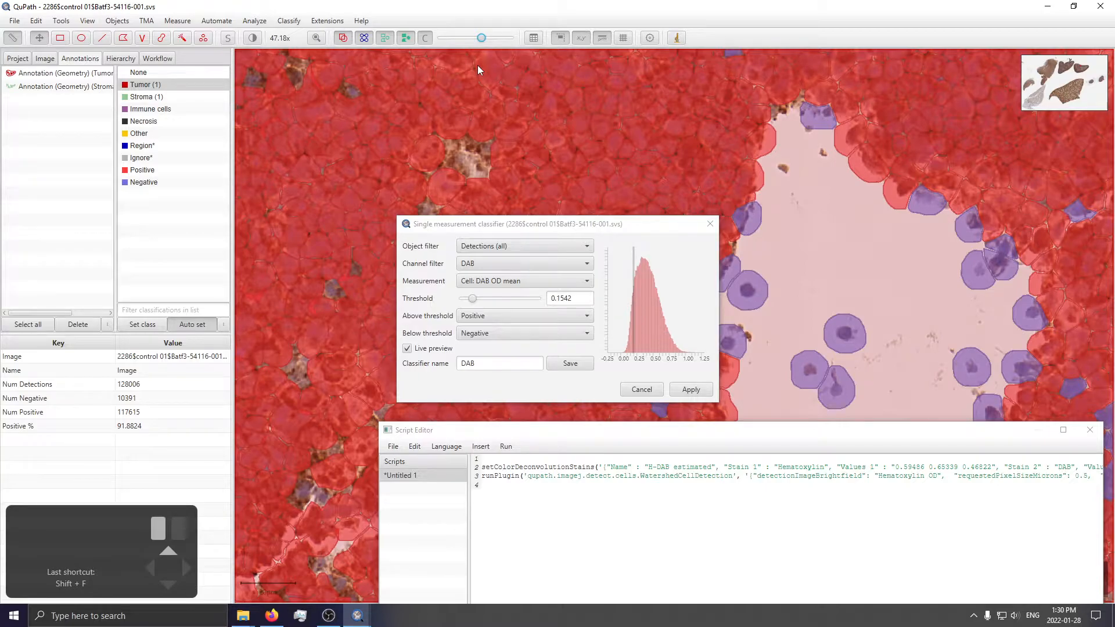
drag(461, 155, 727, 303)
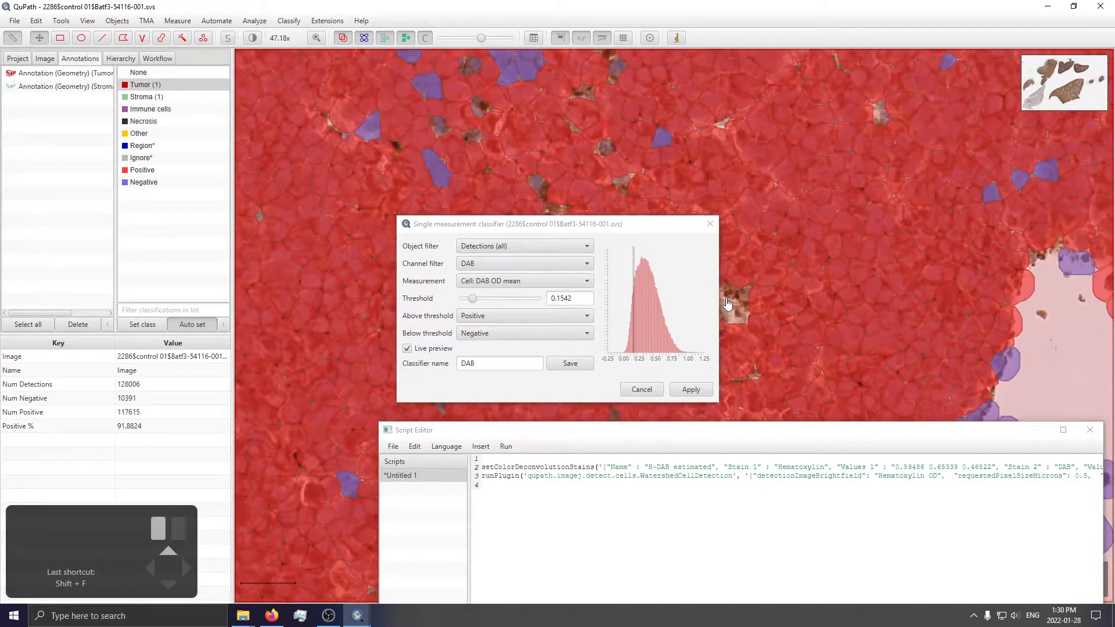
scroll(699, 282, down, 3)
drag(752, 251, 754, 265)
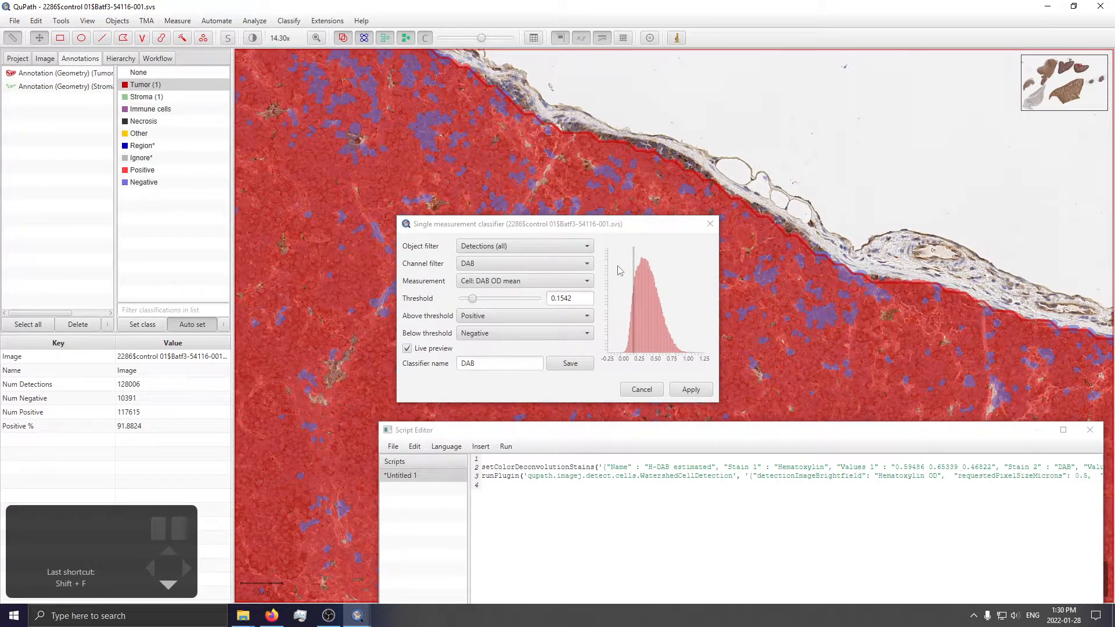
Raise the threshold to 0.3404, with the classifier dialog moved clear of the section, and apply the classifier named DAB
drag(577, 224, 893, 329)
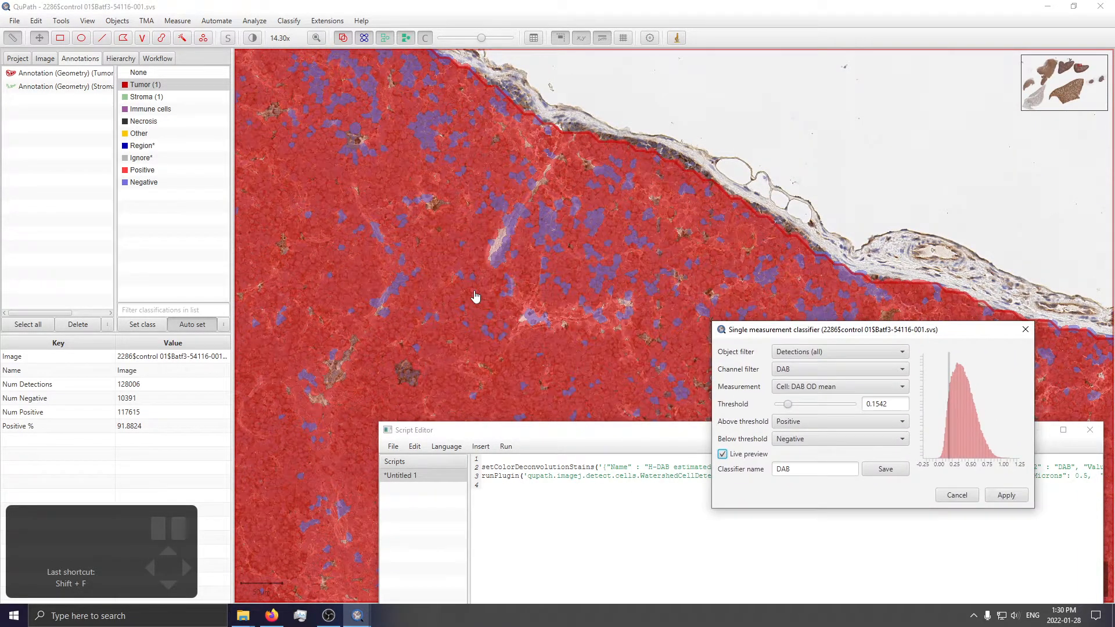
scroll(482, 287, down, 3)
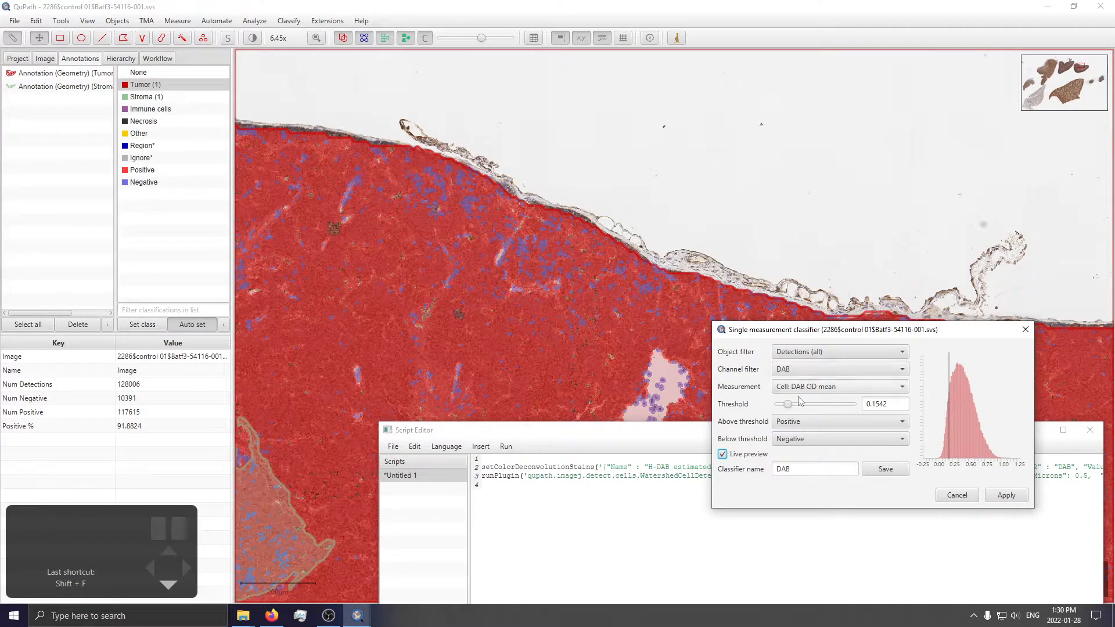
drag(672, 374, 689, 196)
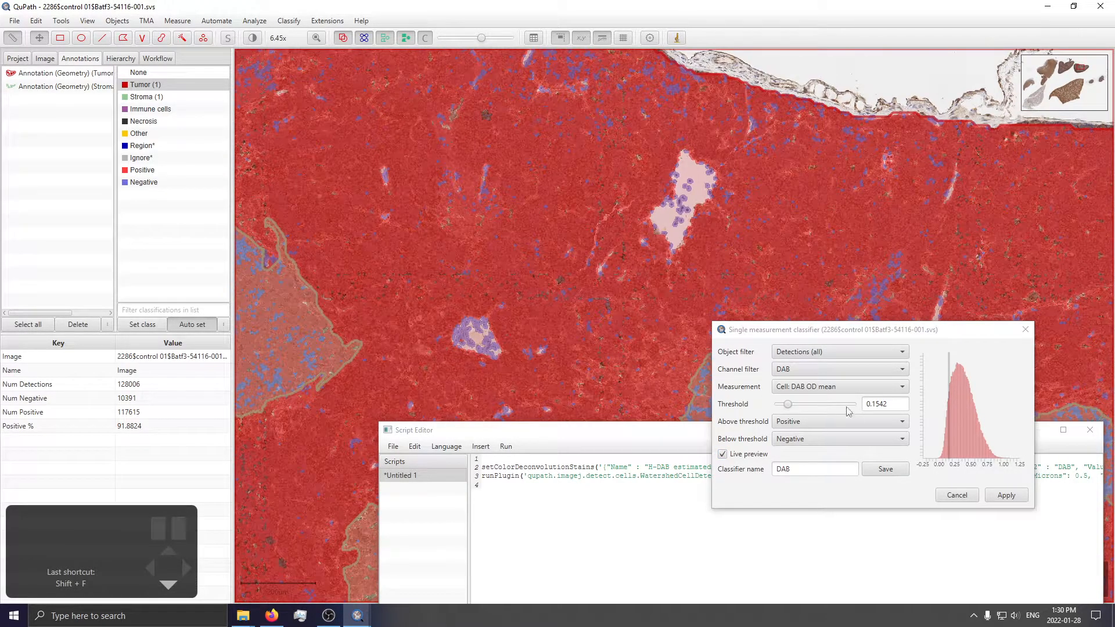
drag(788, 404, 807, 406)
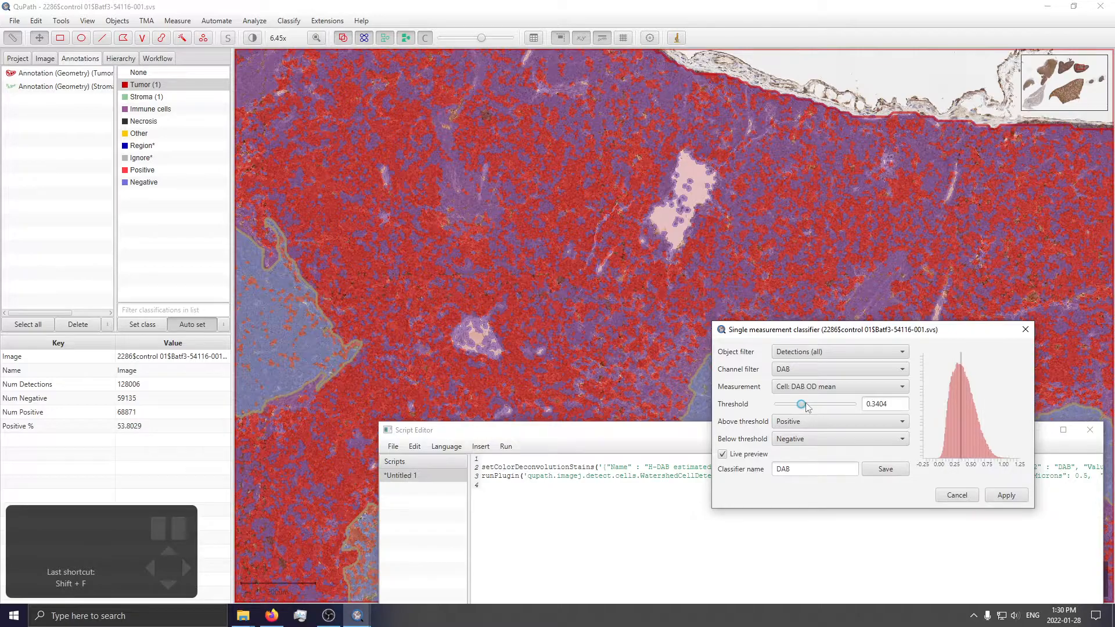
click(1007, 496)
Compare the positive and negative cell measurements of the Tumor and Stroma annotations, and review the classified section with nothing selected
drag(858, 75, 619, 185)
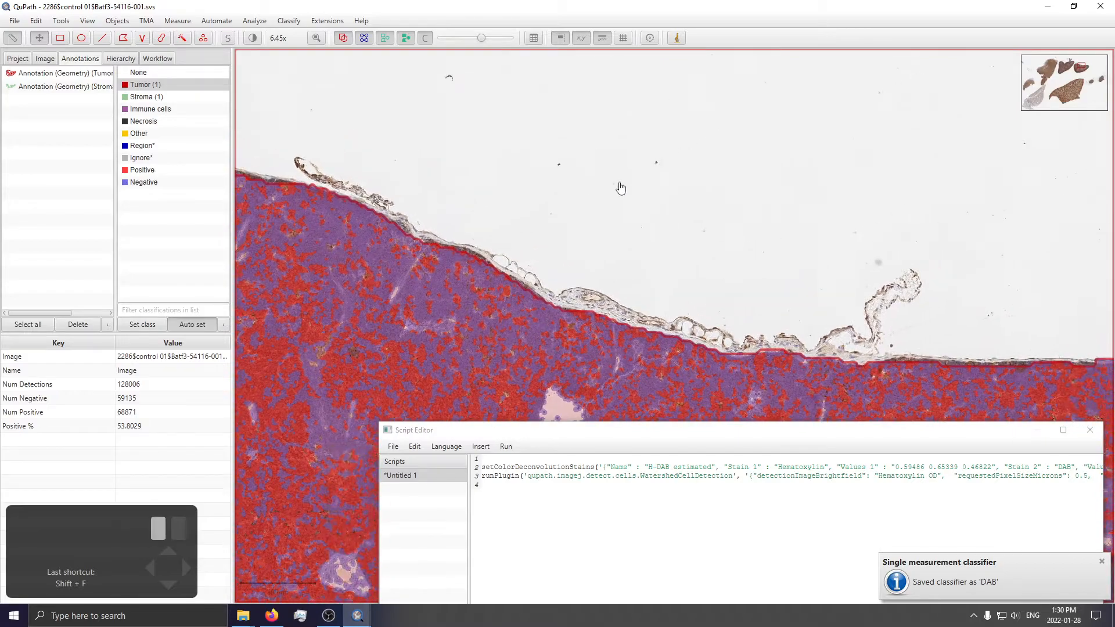
click(63, 75)
click(64, 86)
click(67, 77)
scroll(163, 504, down, 1)
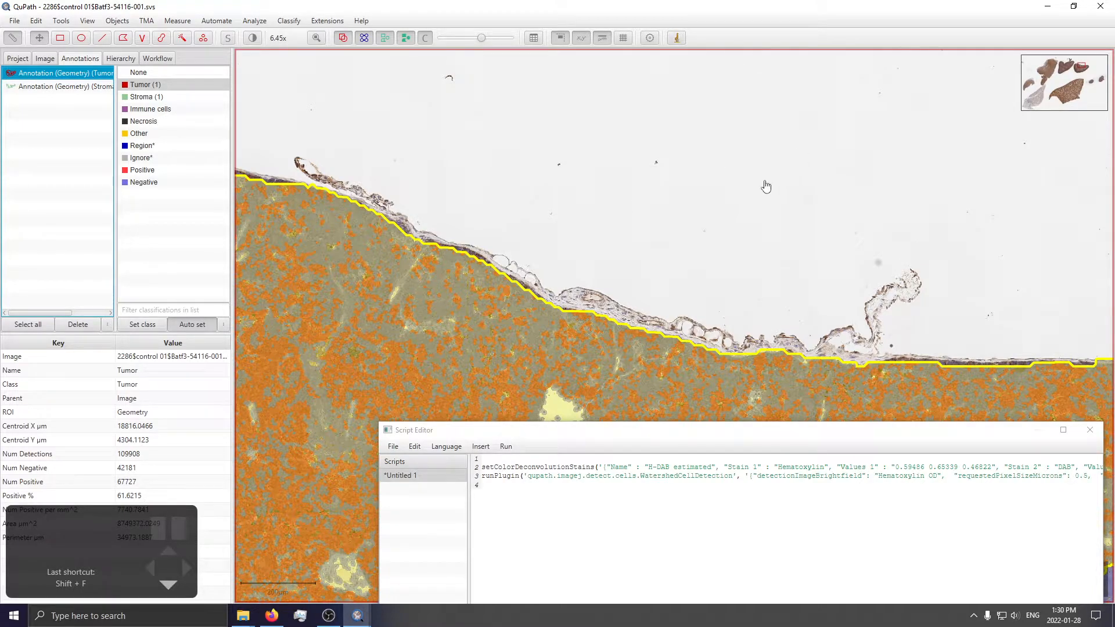
click(726, 203)
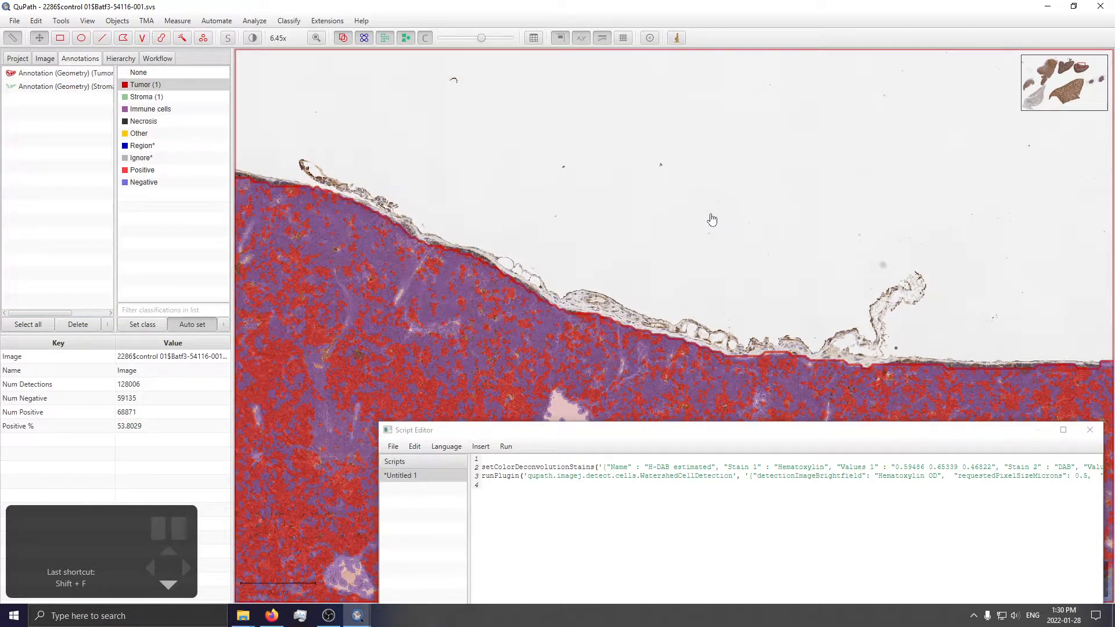
scroll(692, 169, down, 4)
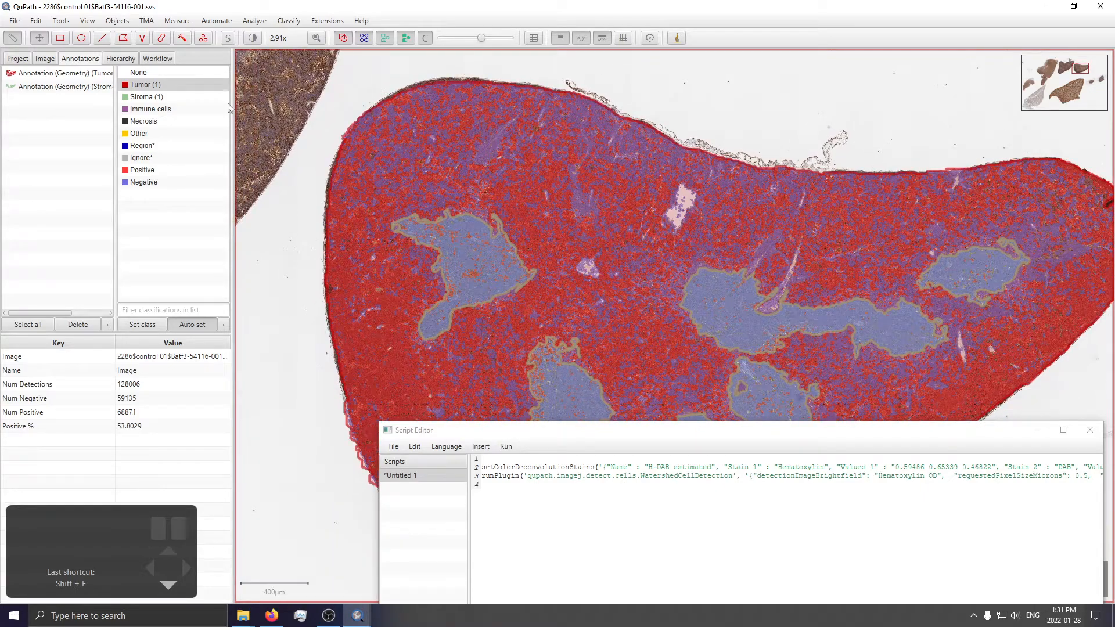
click(176, 23)
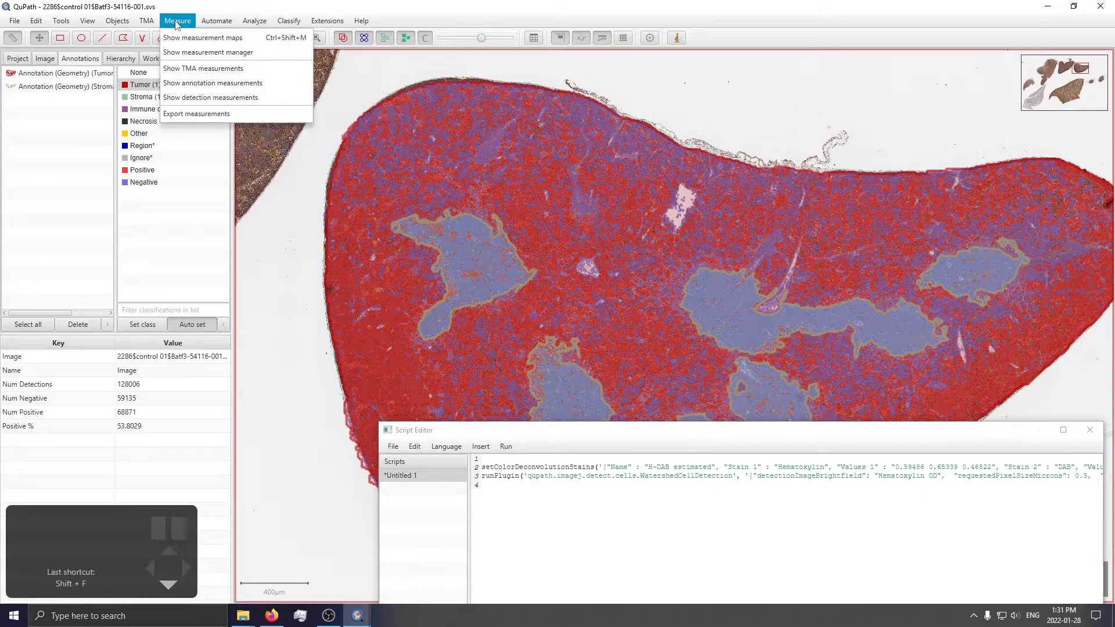
click(187, 114)
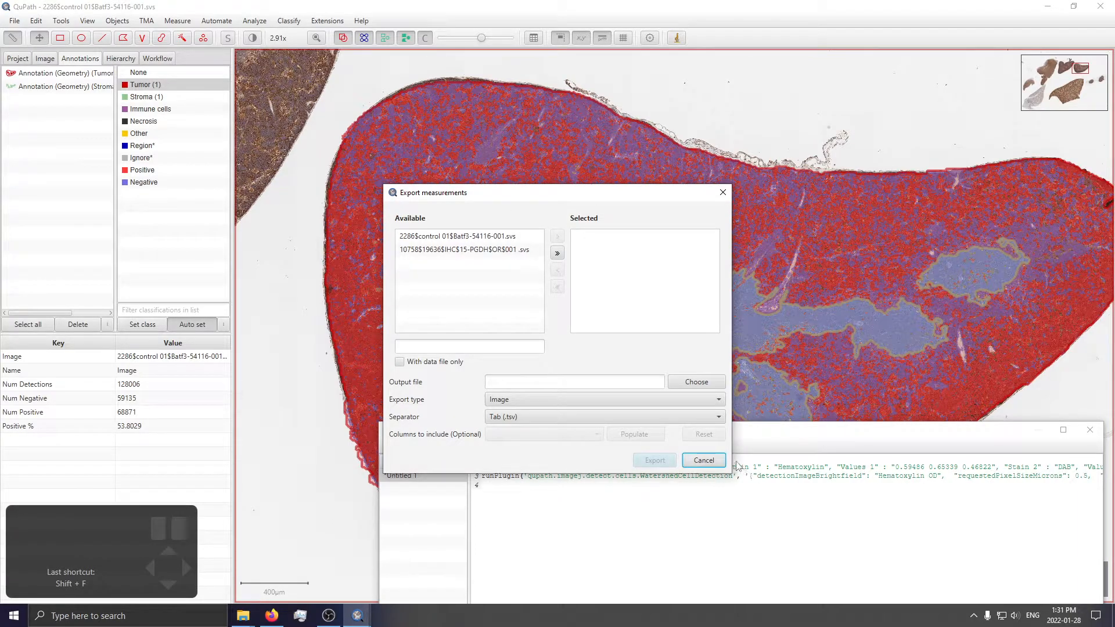
click(703, 460)
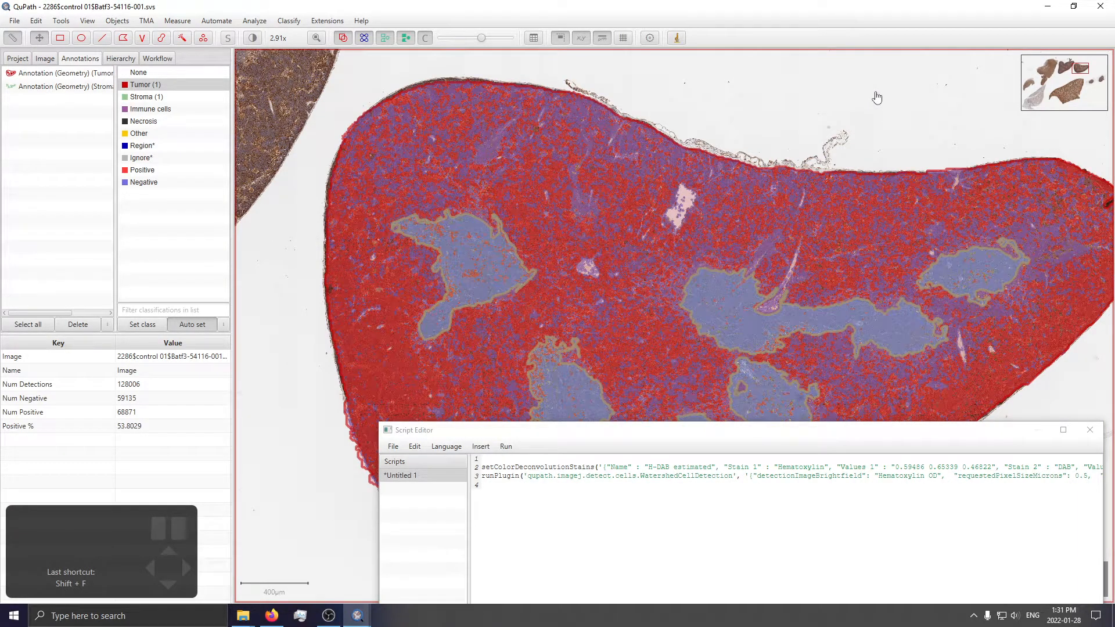
Save the image's data with its annotations and classified cells
key(ctrl)
key(ctrl+s)
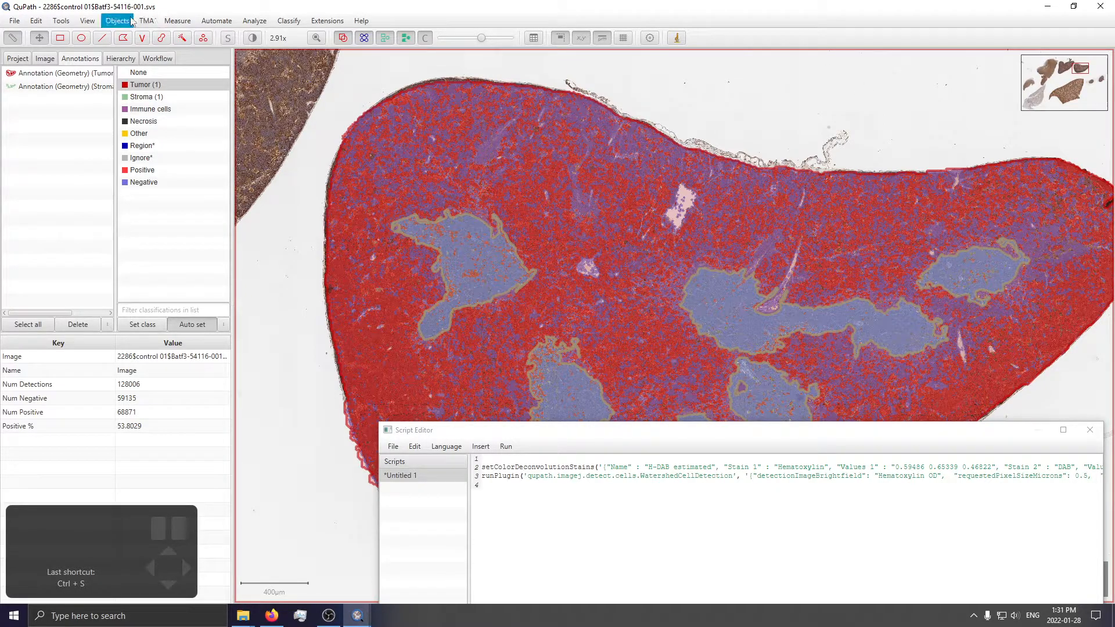
Start a measurement export and add the image 2286$control 01$Batf3-54116-001.svs to the images to export
click(172, 21)
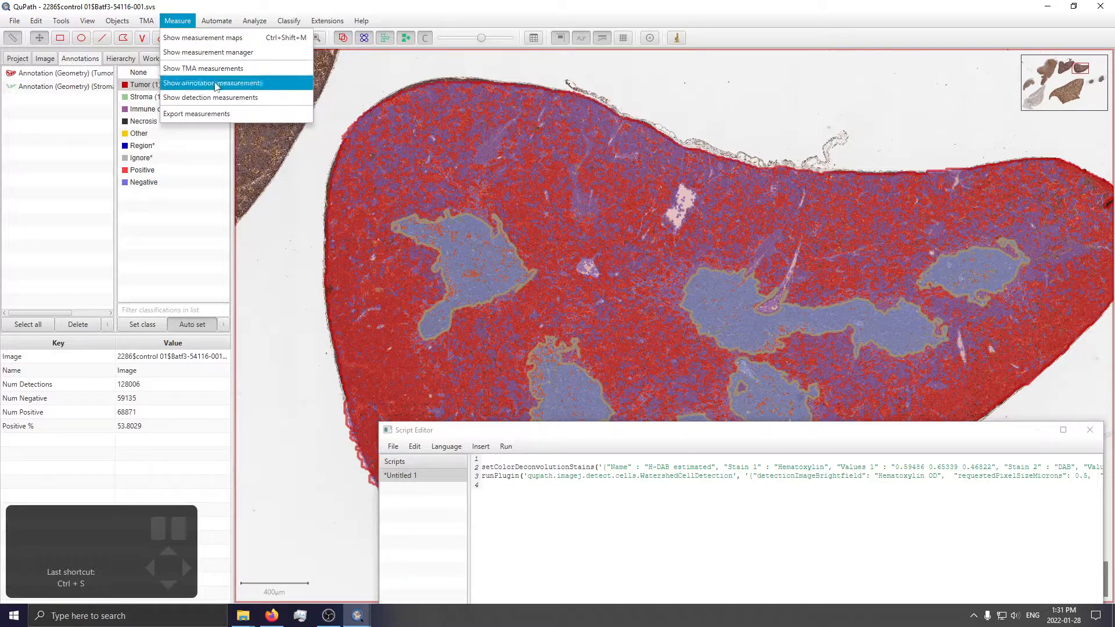
click(226, 114)
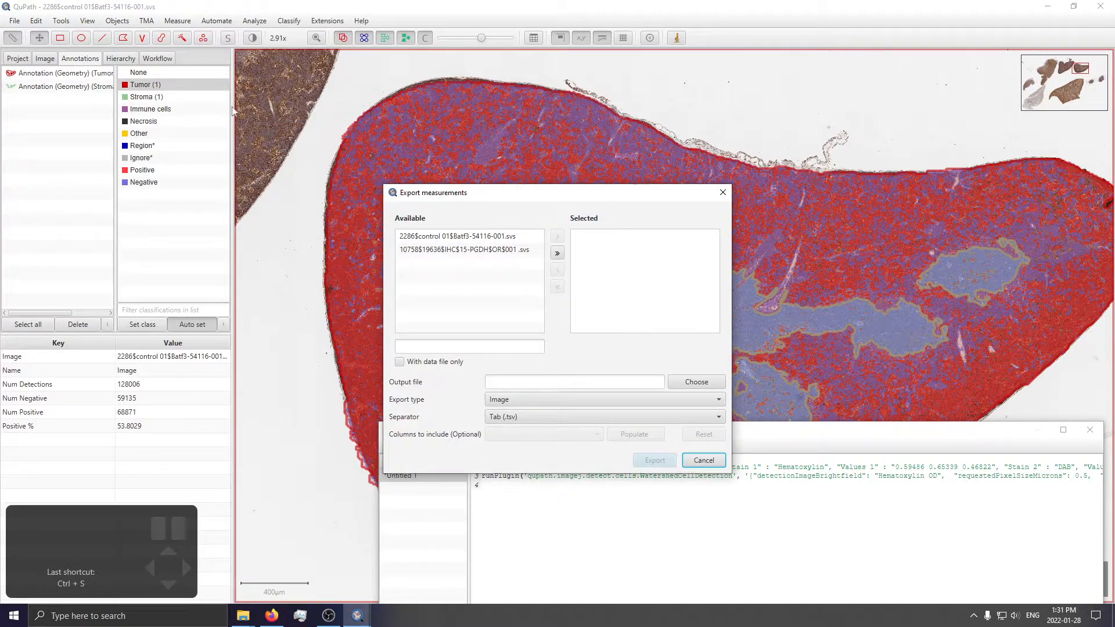
click(471, 238)
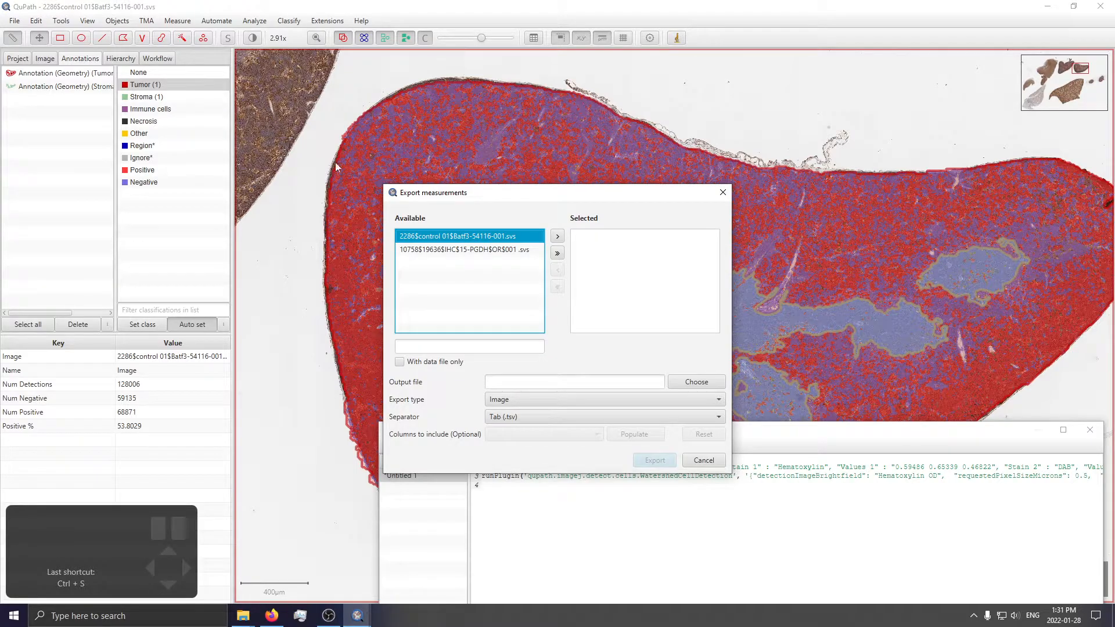
double_click(446, 242)
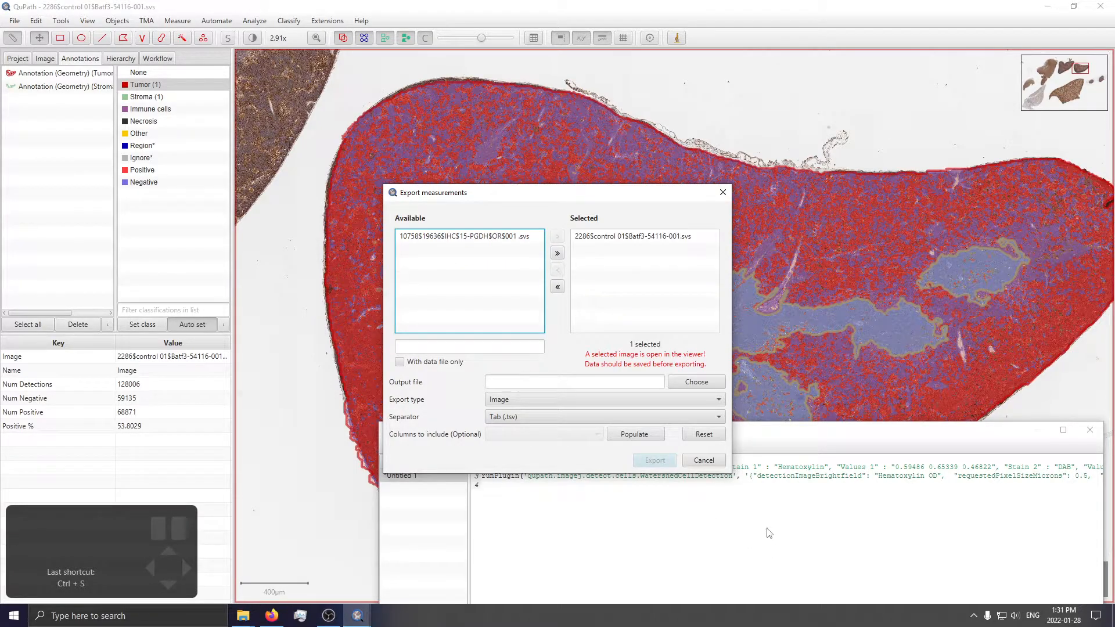
Set the measurement export type to Annotations and the separator to Comma (.csv)
click(526, 398)
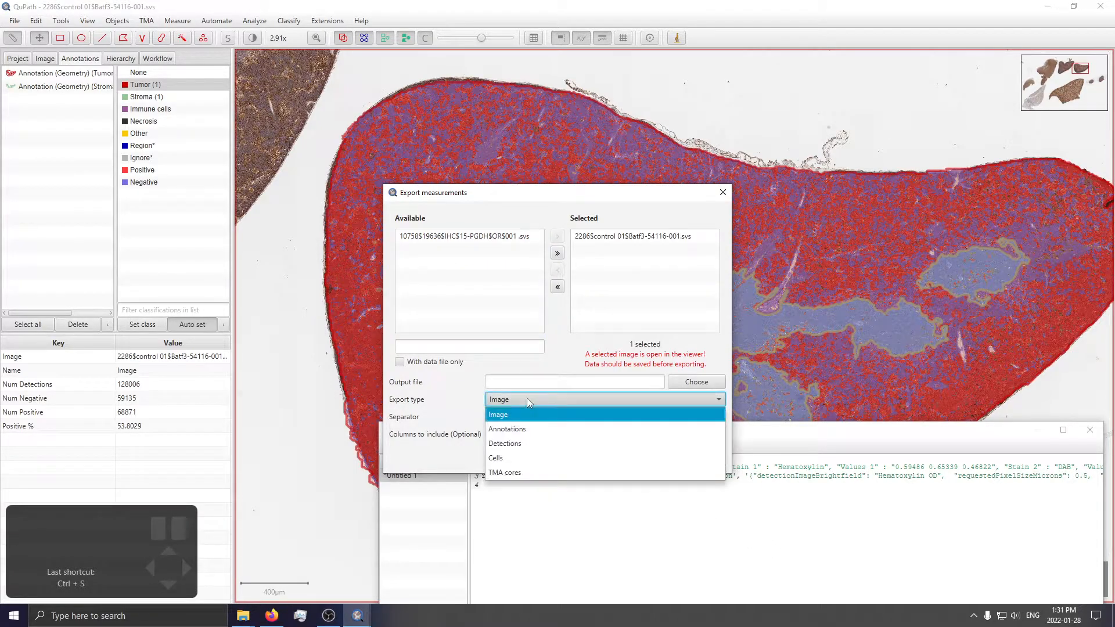
click(537, 431)
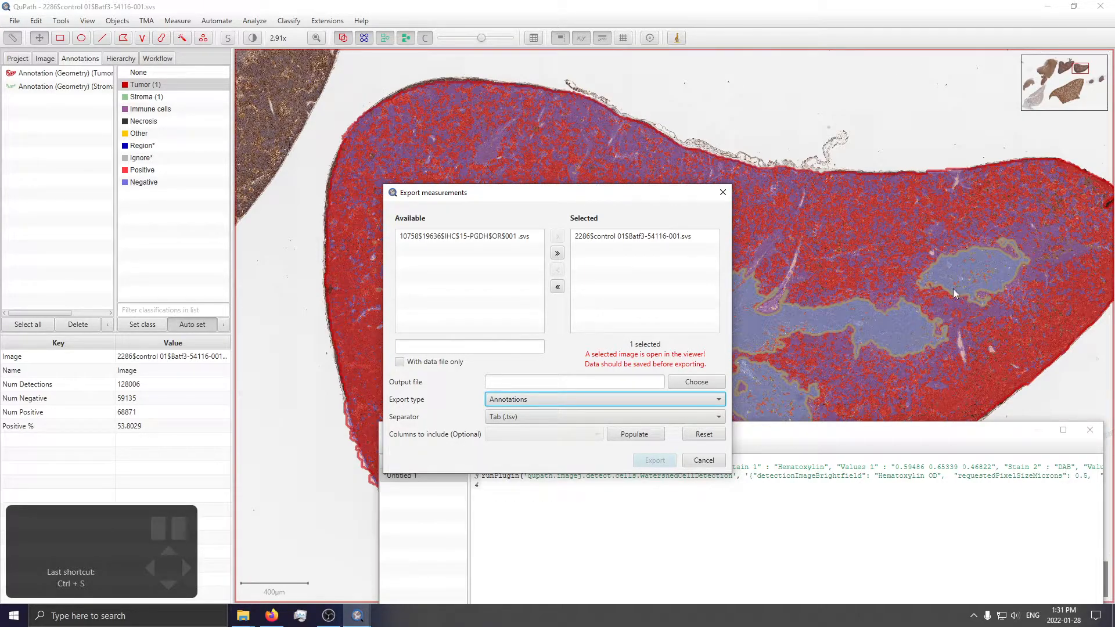
click(505, 402)
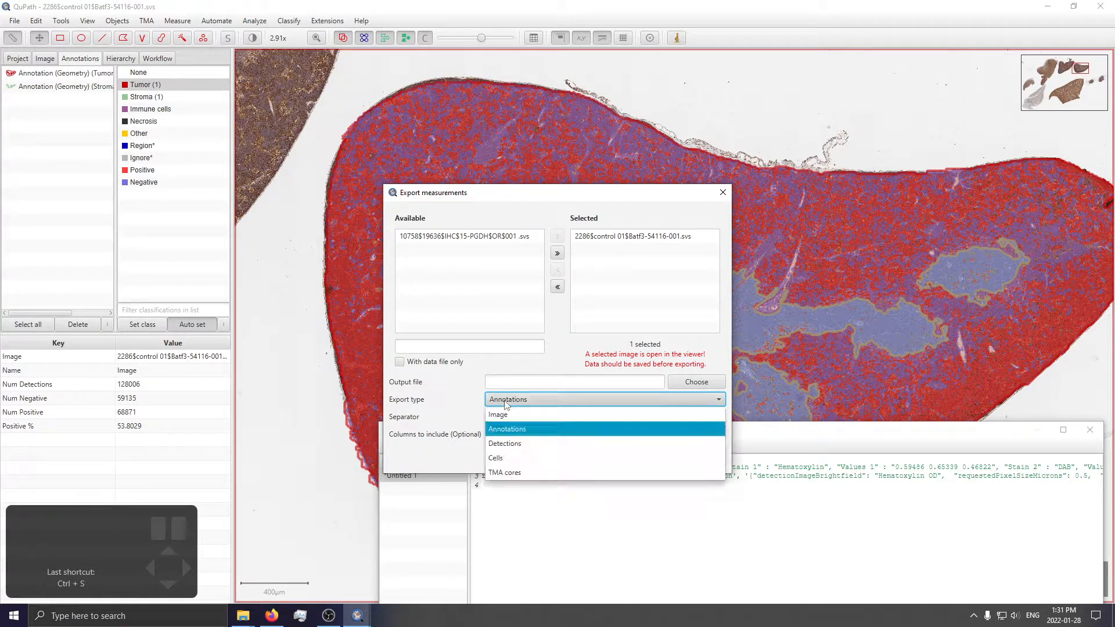
click(539, 428)
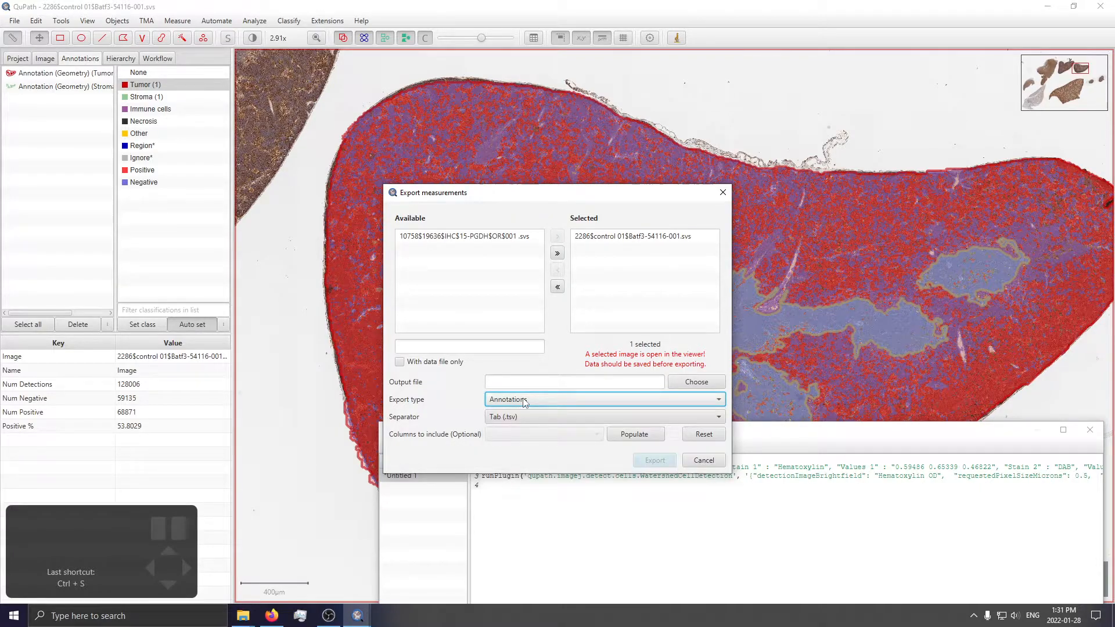
click(518, 418)
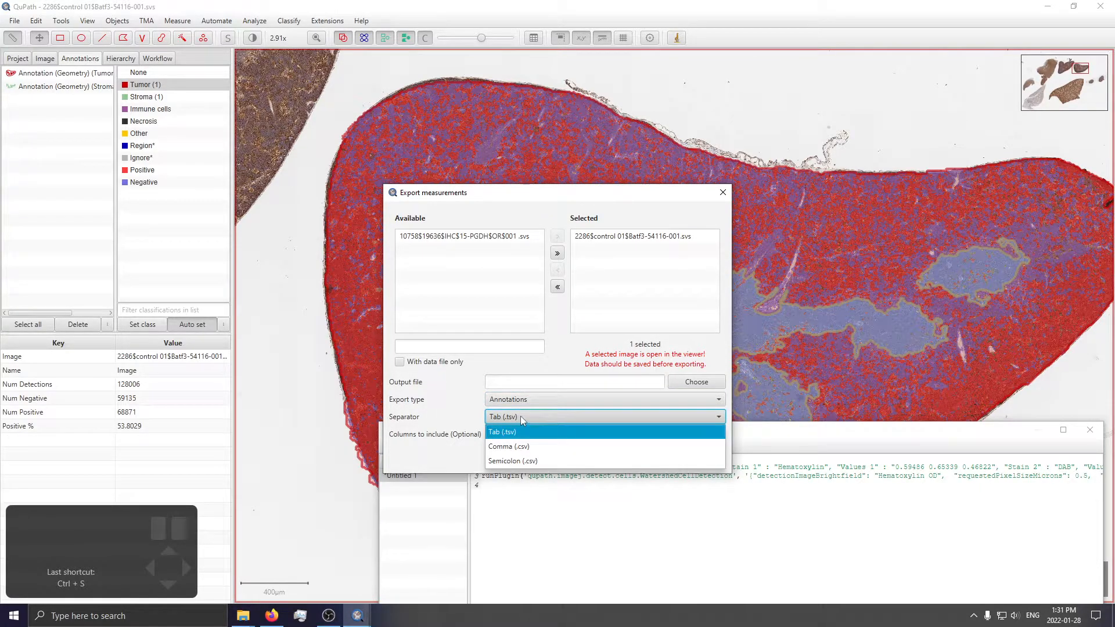
click(535, 447)
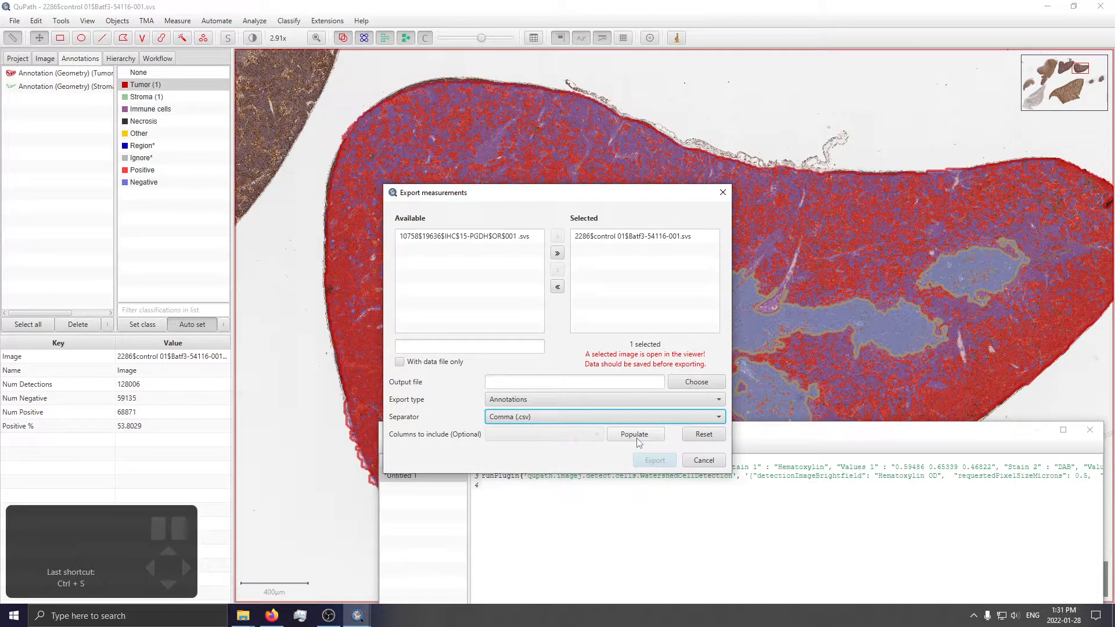
Set the output file to measurements.csv in the Sample Project folder and export the measurements
click(684, 385)
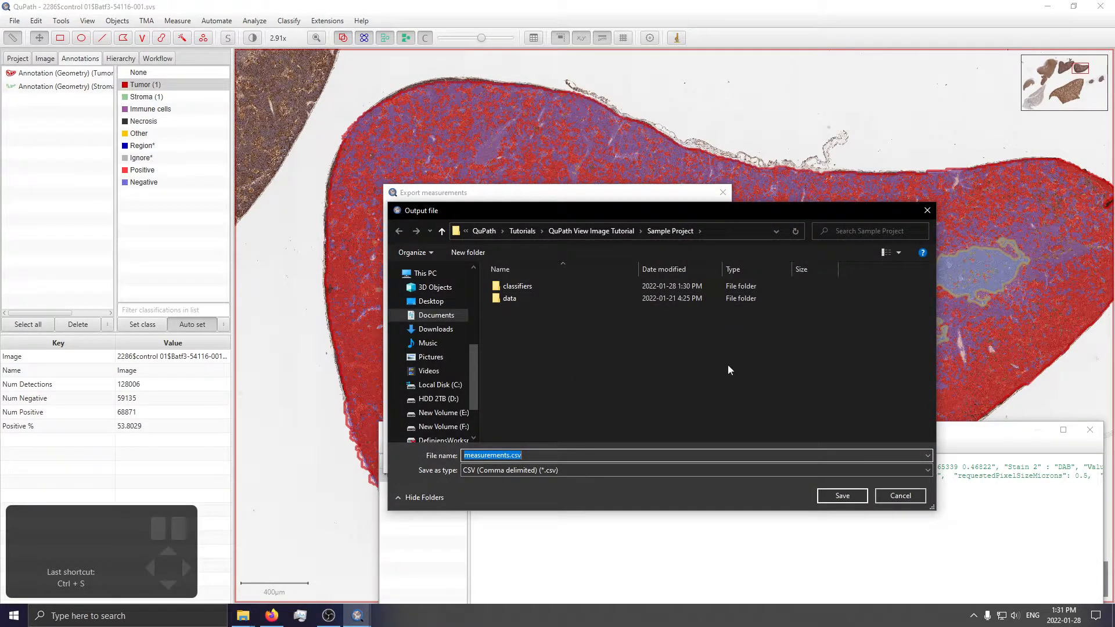
click(843, 496)
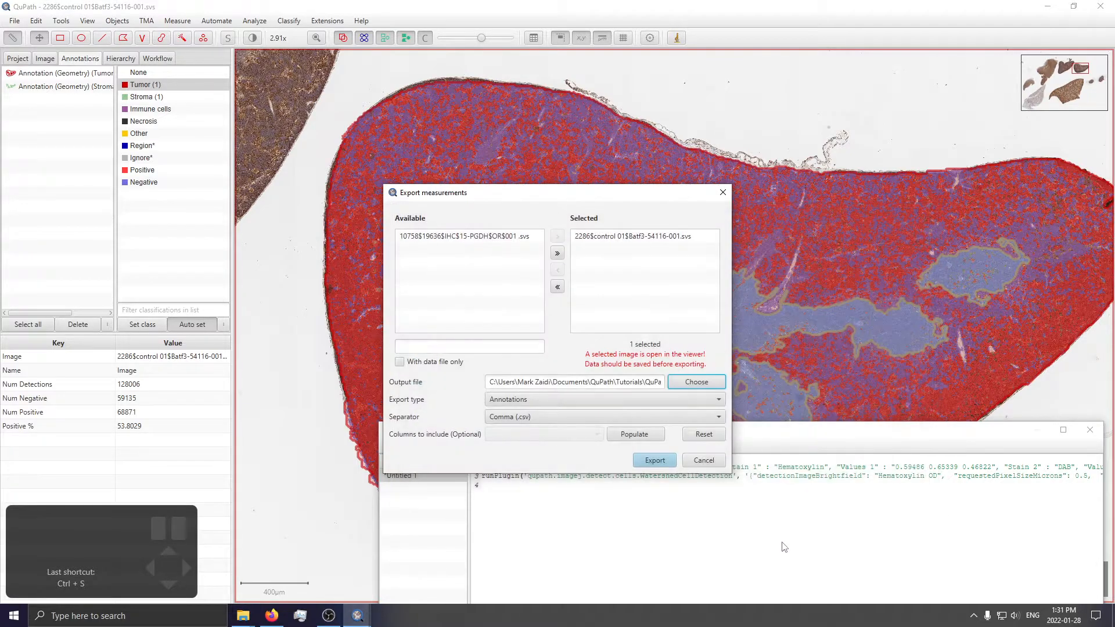
click(668, 468)
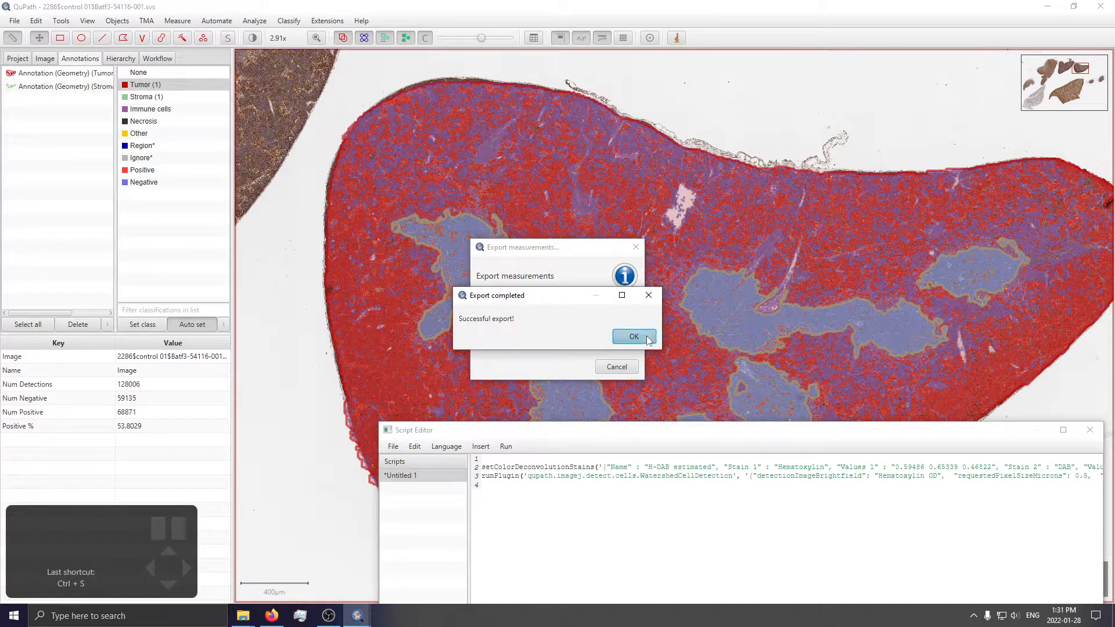
click(636, 337)
Switch to File Explorer, open measurements.csv from the Sample Project folder in Excel, and widen the Image column
mouse_move(248, 622)
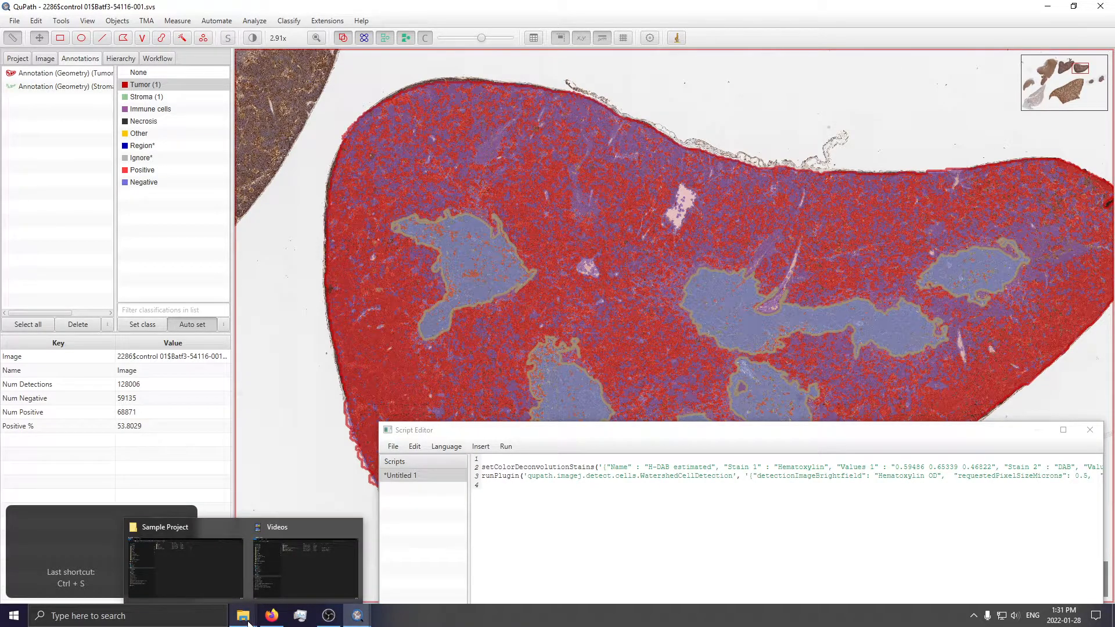
click(203, 565)
double_click(290, 100)
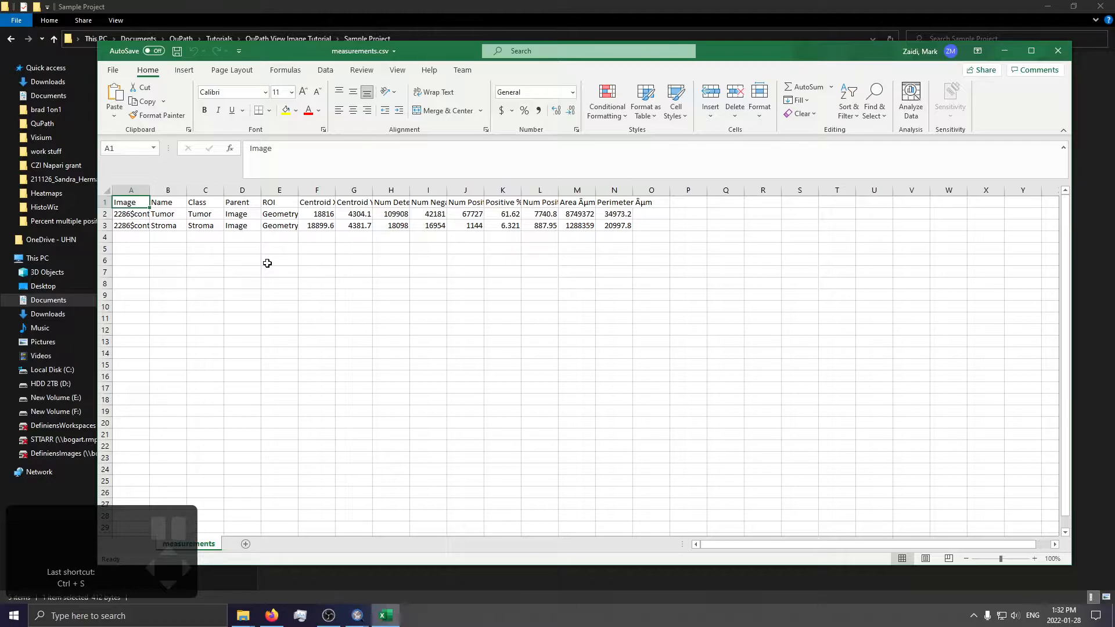
click(166, 214)
click(139, 216)
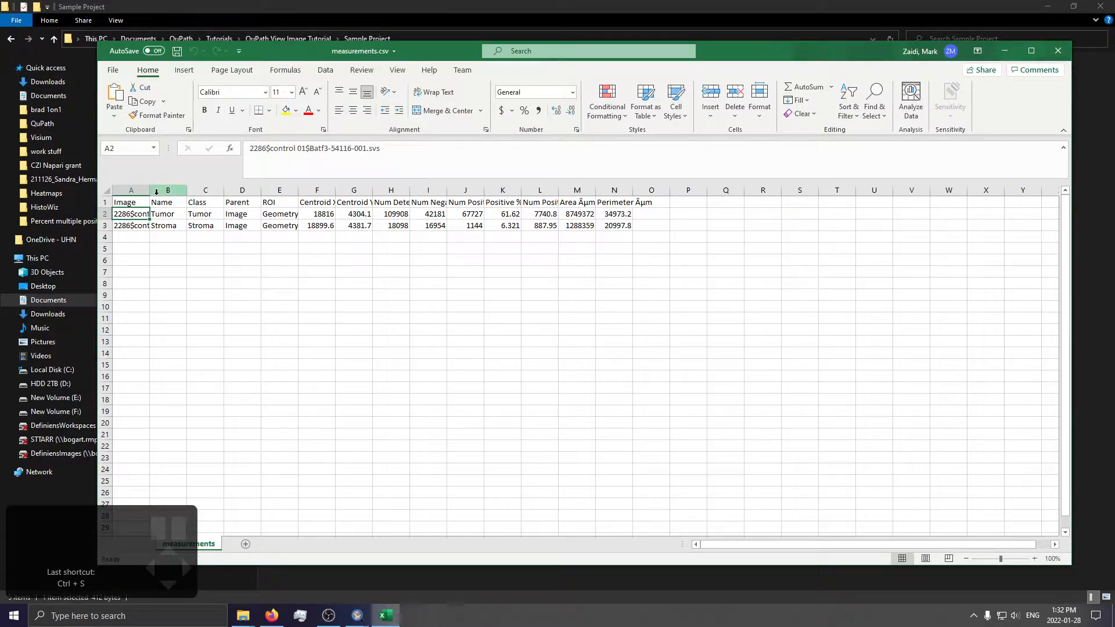
drag(149, 190, 208, 190)
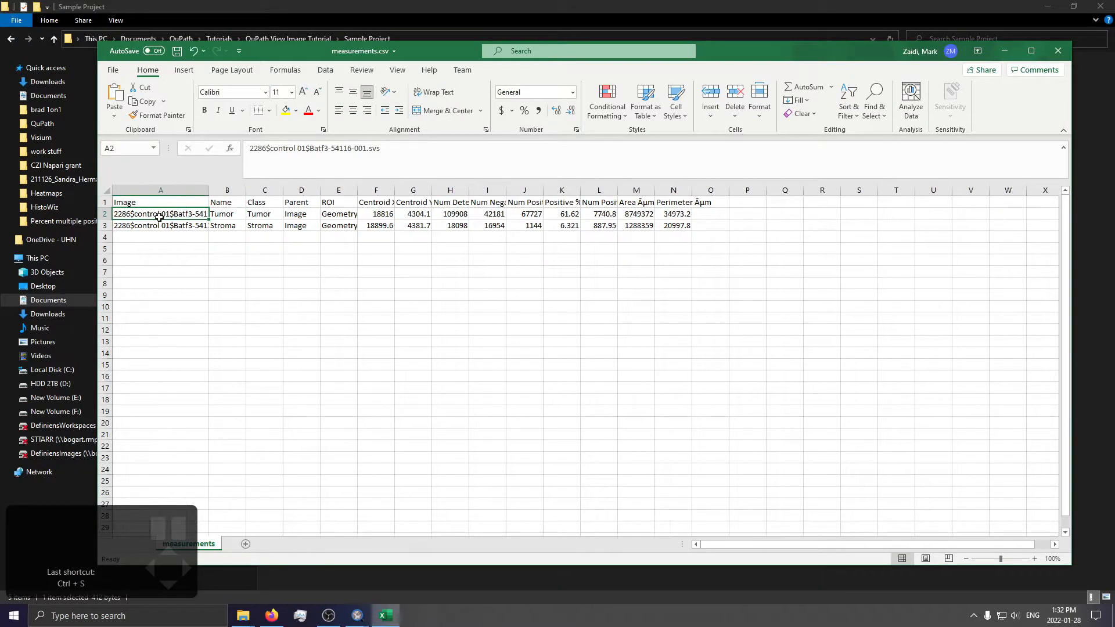
Widen the columns from Num Detections through Area so their headers are readable, and review the Tumor row's values
click(233, 215)
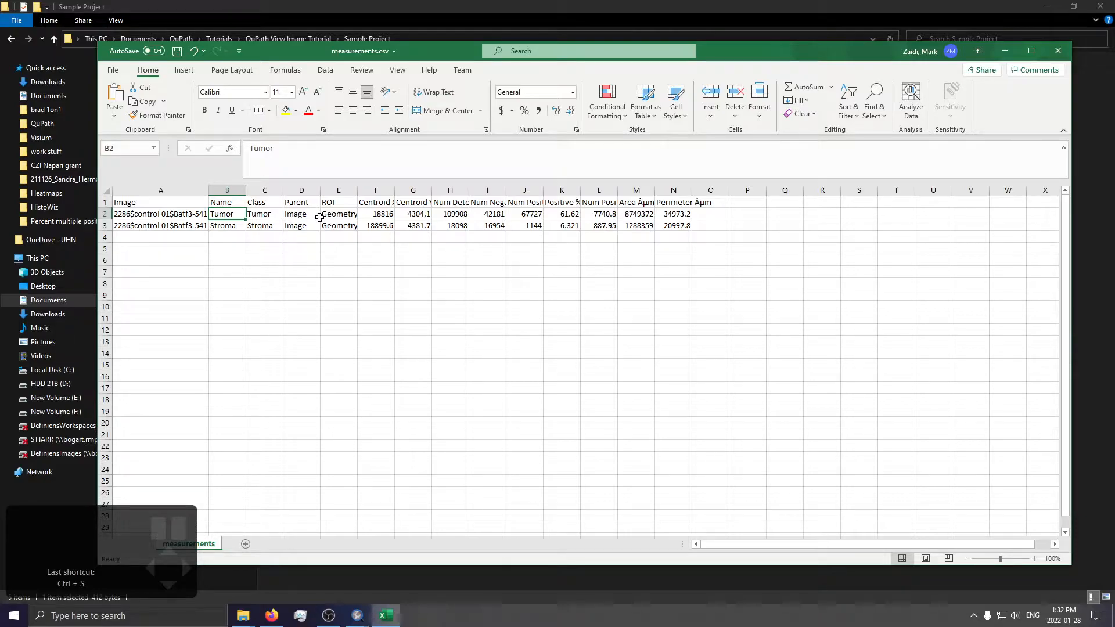
double_click(468, 192)
click(502, 215)
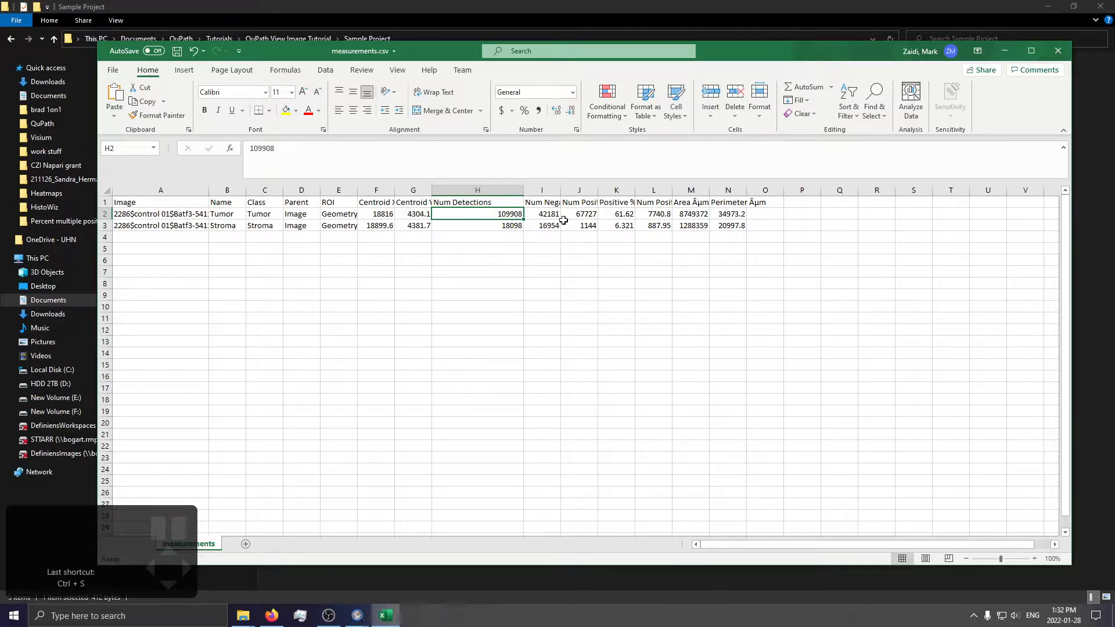
drag(569, 199, 820, 190)
click(792, 214)
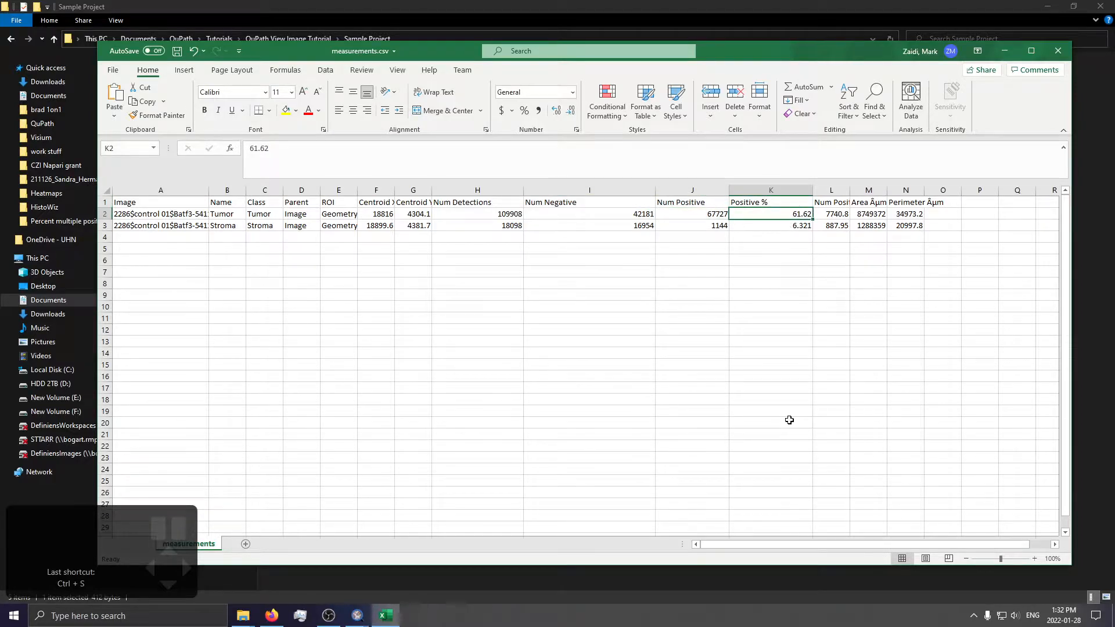
drag(850, 189, 902, 183)
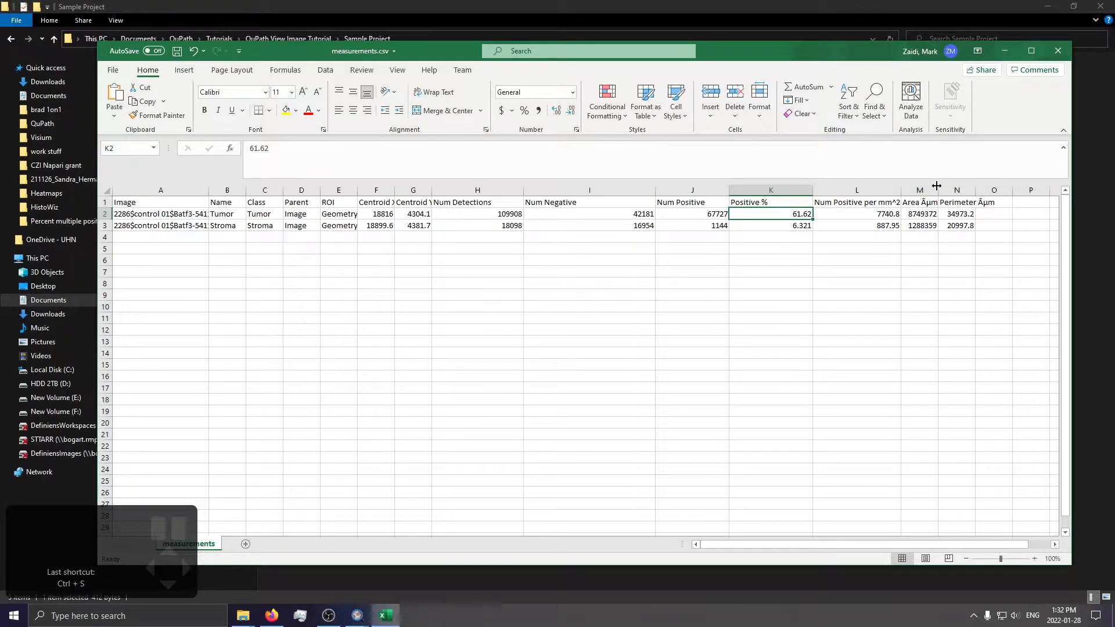
drag(937, 190, 962, 192)
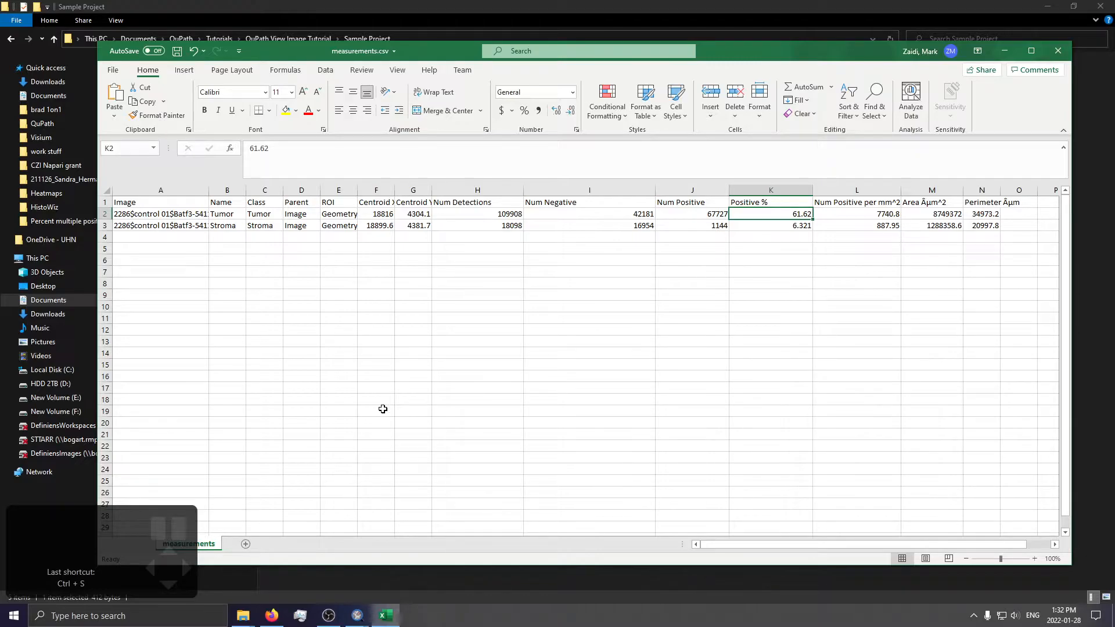